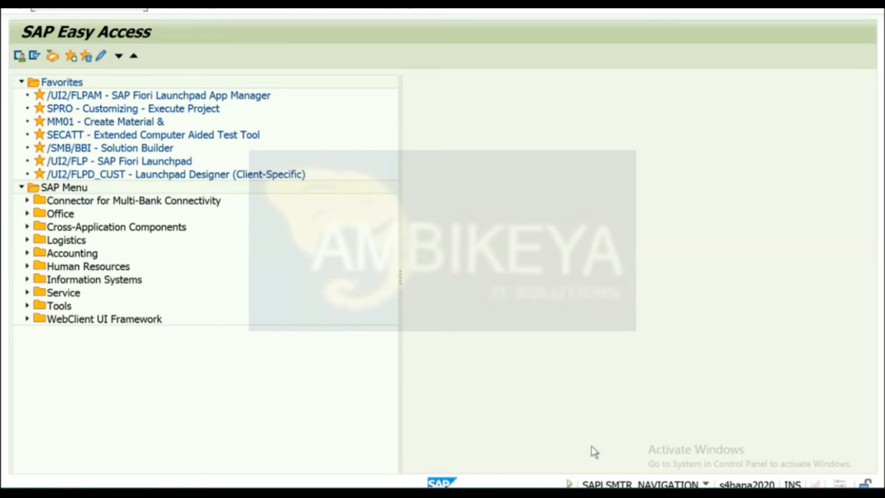
# Switch to the Paint window showing the ABAP-program-to-BRF+ function diagram.
pyautogui.hotkey('alt', 'Tab')
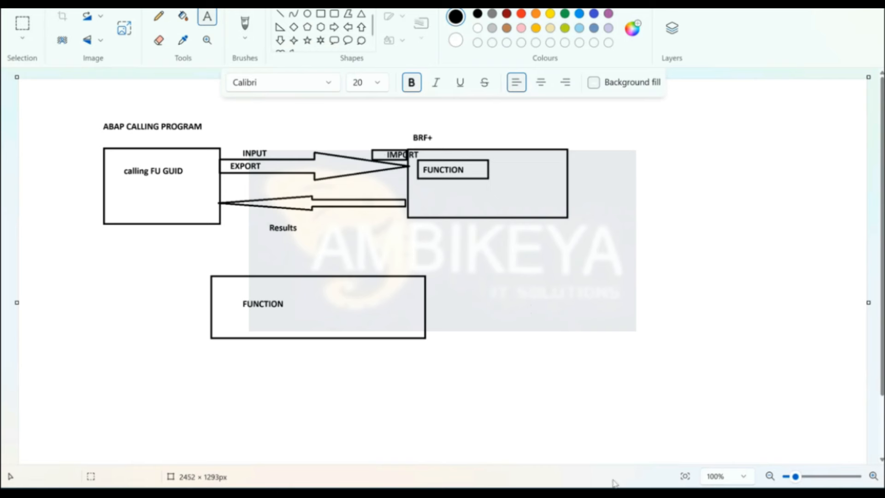
# Bring the remote SAP Easy Access session forward and launch the BRFplus Workbench transaction.
pyautogui.moveTo(504, 494)
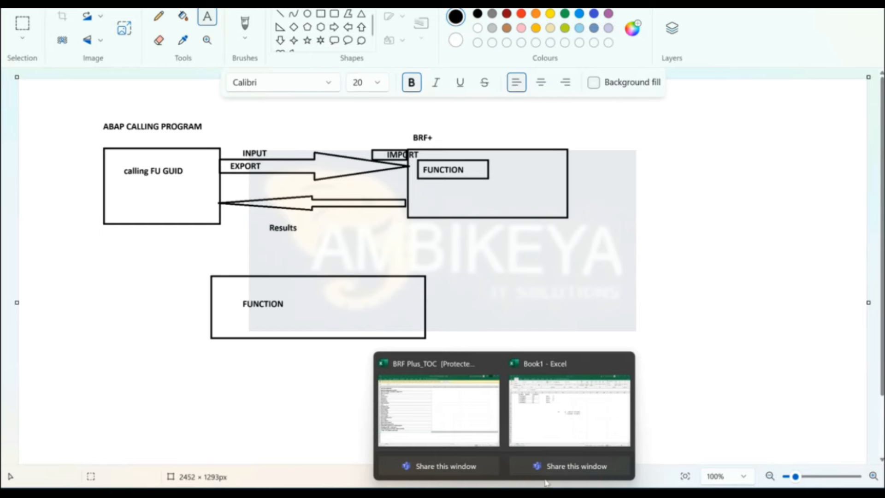
pyautogui.moveTo(610, 494)
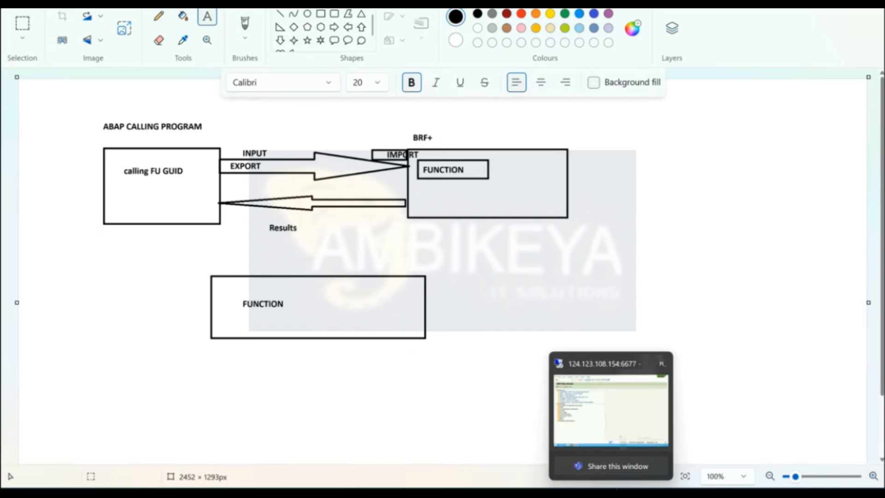
pyautogui.click(619, 437)
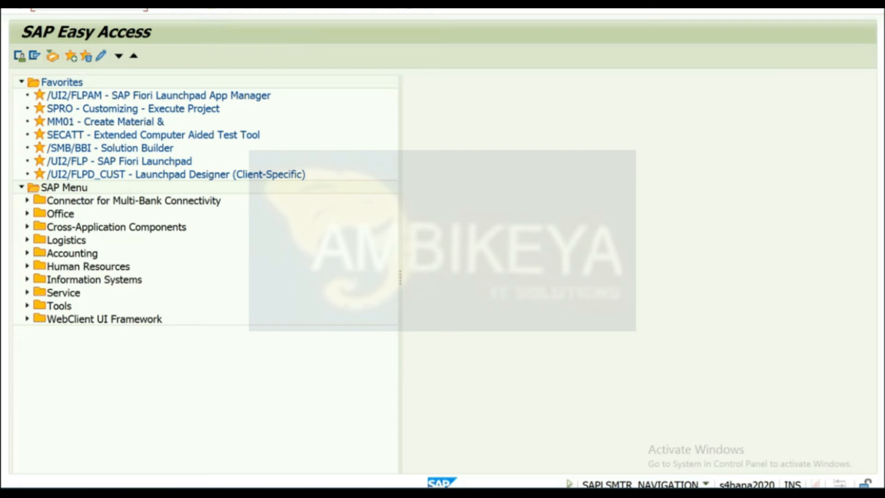
pyautogui.press('Return')
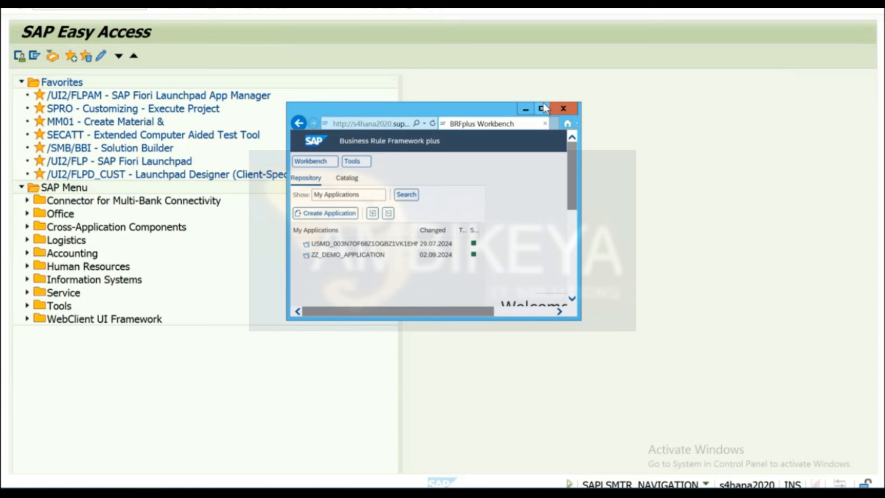
# Select the BRFplus Workbench web address in its small browser window.
pyautogui.click(386, 124)
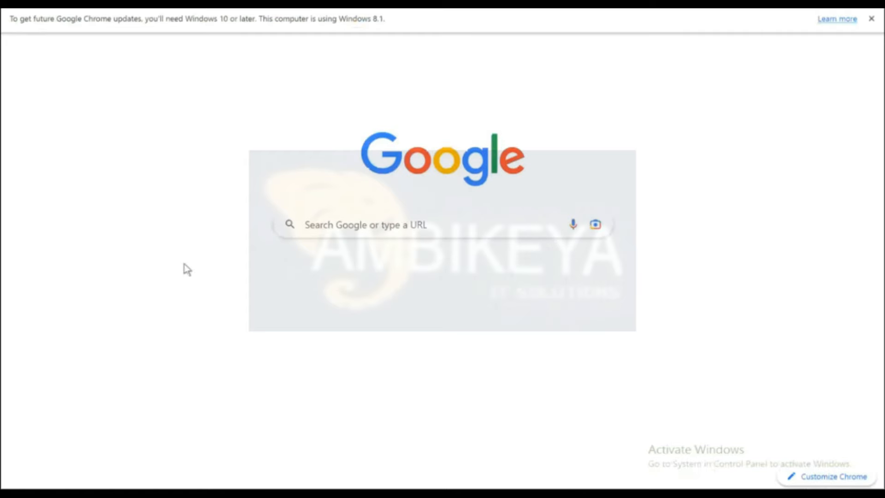
# Load the copied Workbench URL and log on to S4H client 800 with the user's credentials, ending the earlier session.
pyautogui.write('http://s4hana2020.support.com:8000/sap/bc/webdynpro/sap/fdt_wd_workbench?sap-language=EN&sap-client=800')
pyautogui.press('Return')
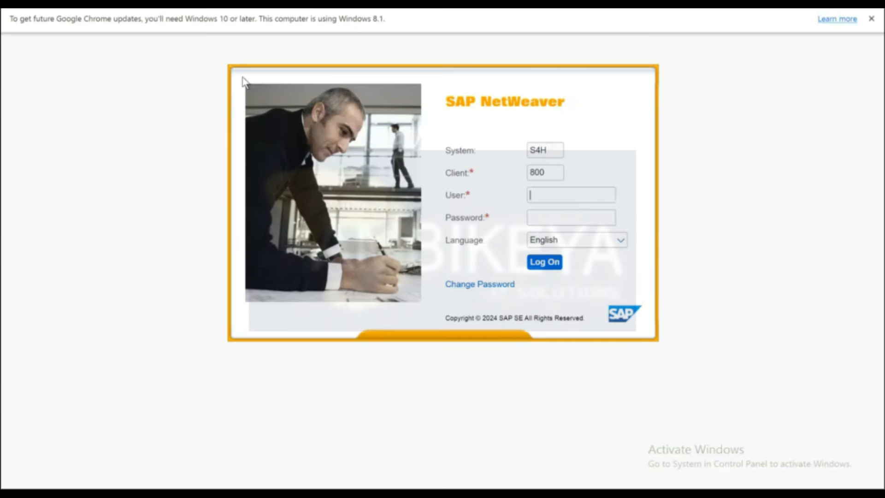
pyautogui.write('h')
pyautogui.press('BackSpace')
pyautogui.write('s2')
pyautogui.write('0mod')
pyautogui.write('g1')
pyautogui.press('Tab')
pyautogui.write('••••••')
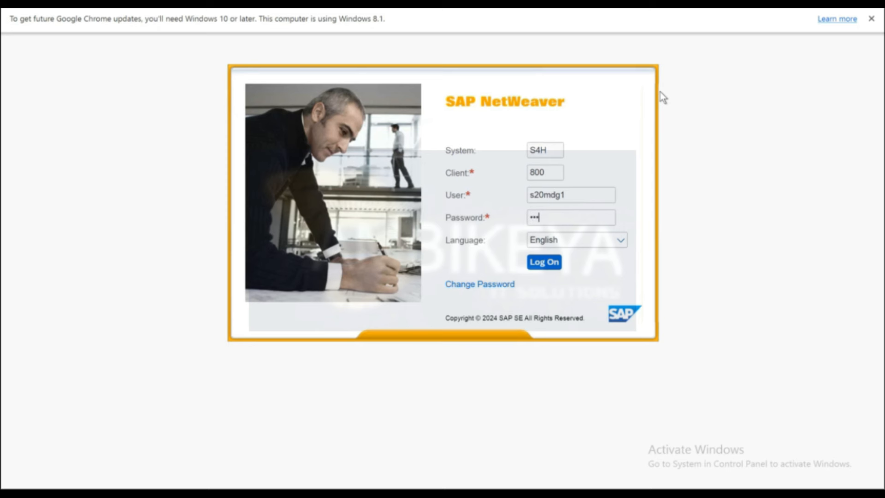
pyautogui.write('••••')
pyautogui.press('Return')
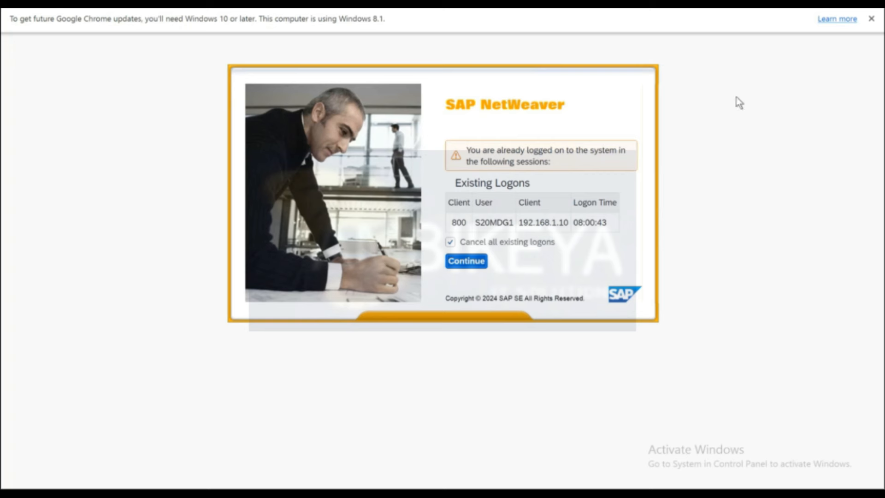
pyautogui.click(476, 266)
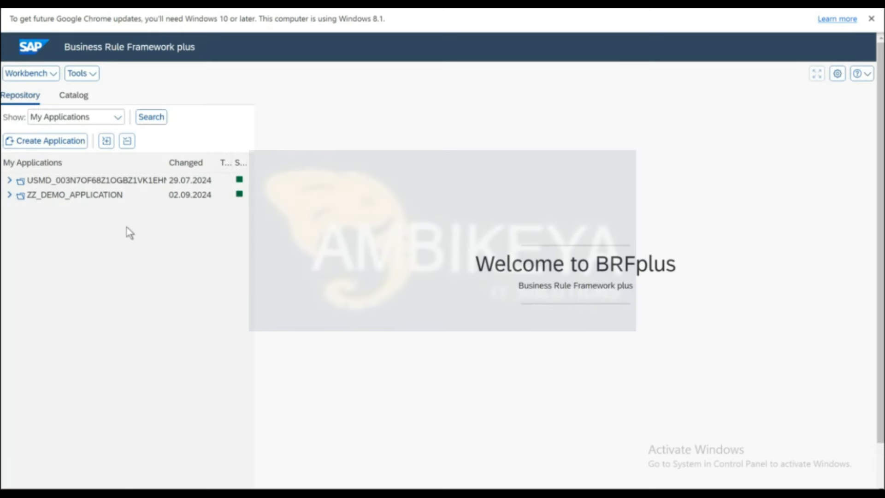
# Open FU_DETERMINE_COUNTRY from ZZ_DEMO_APPLICATION's contained objects and view its assigned rulesets.
pyautogui.click(74, 200)
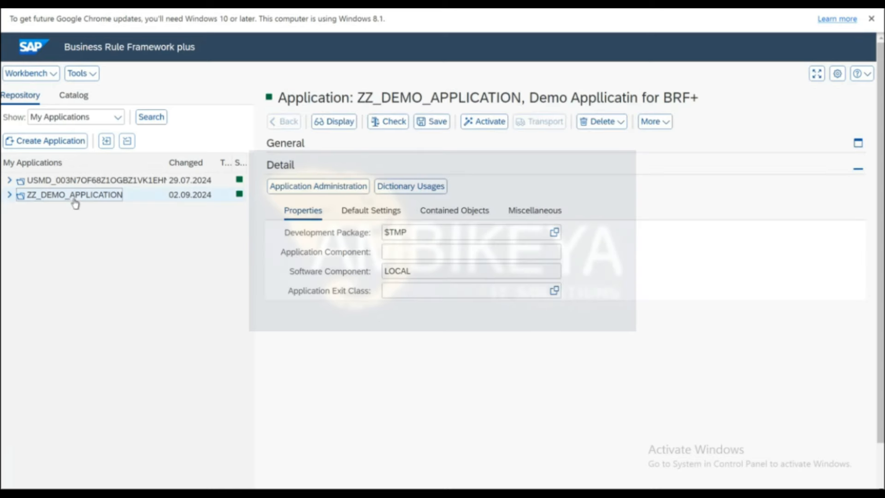
pyautogui.click(450, 212)
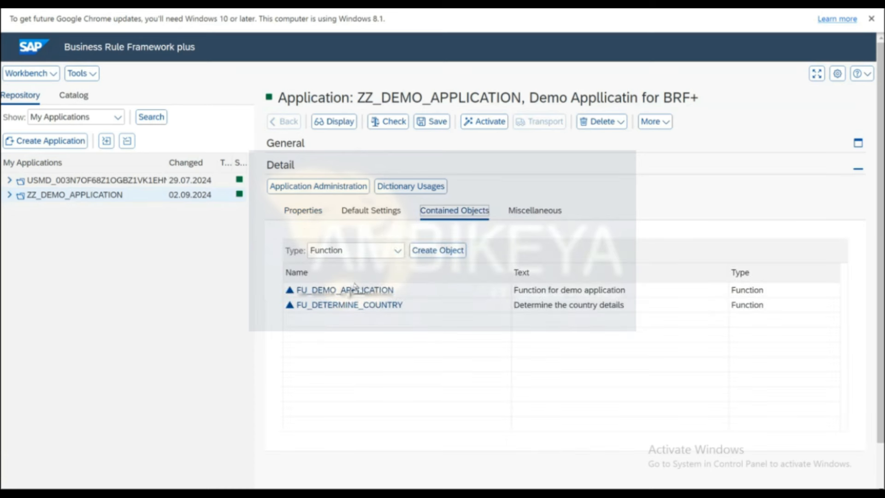
pyautogui.click(343, 306)
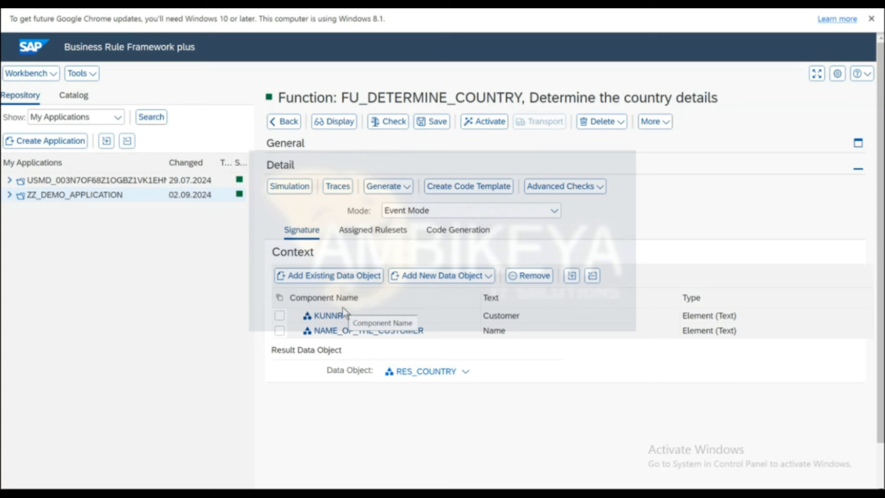
pyautogui.click(375, 230)
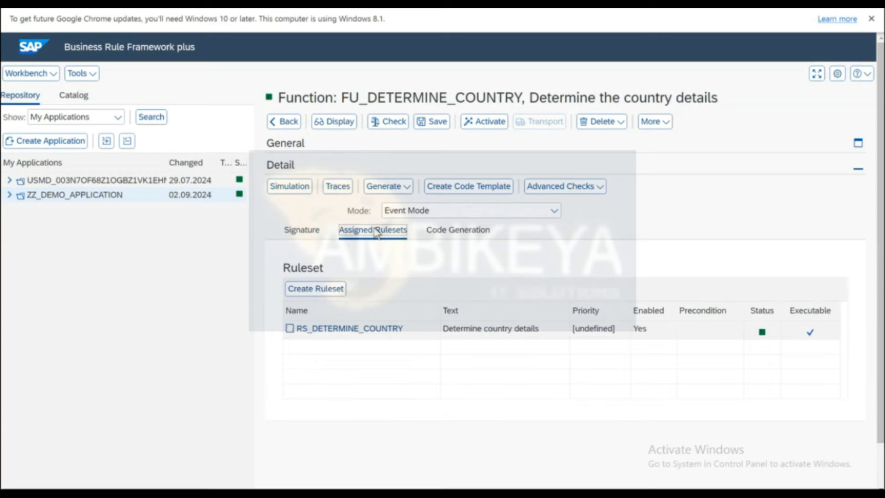
# Open ruleset RS_DETERMINE_COUNTRY, then its rule RL_DETERMINE_COUNTRY.
pyautogui.click(348, 329)
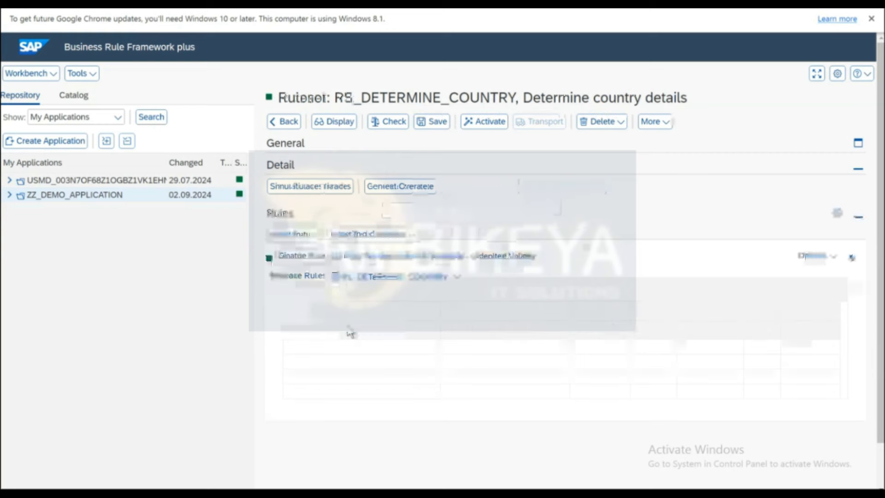
pyautogui.click(353, 281)
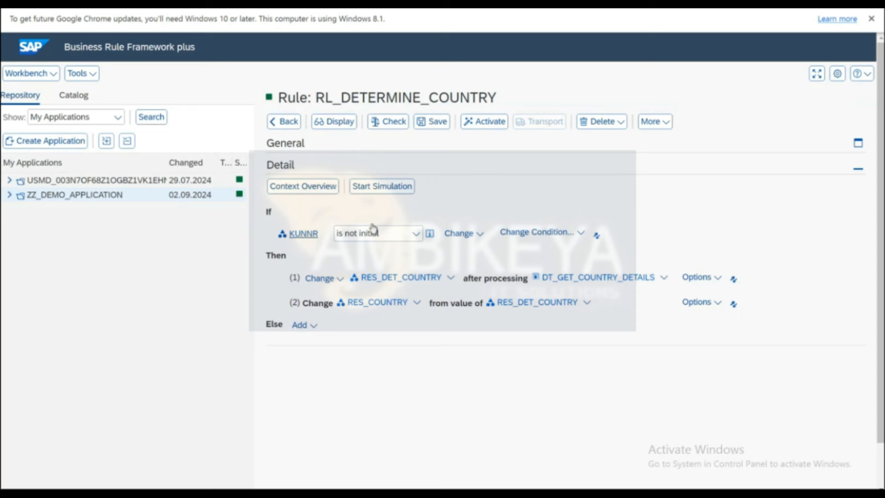
# Add an Else action initializing RES_COUNTRY, after abandoning a Process Rule creation attempt.
pyautogui.click(314, 327)
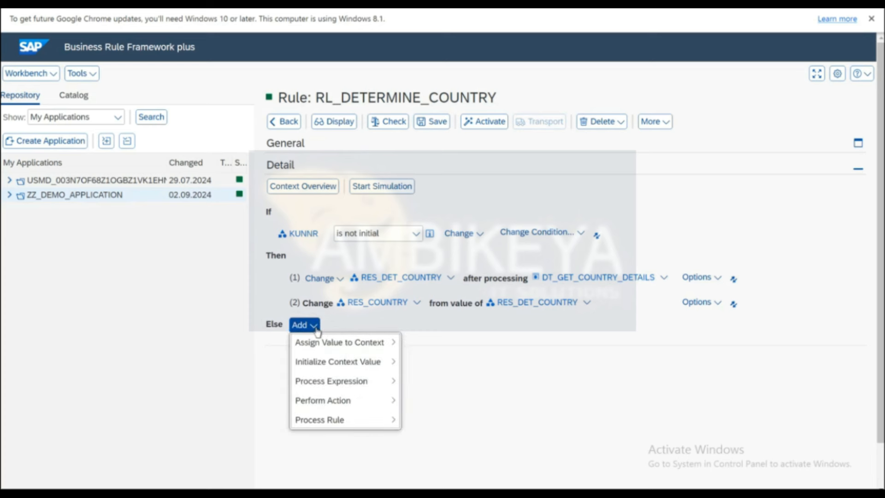
pyautogui.moveTo(334, 346)
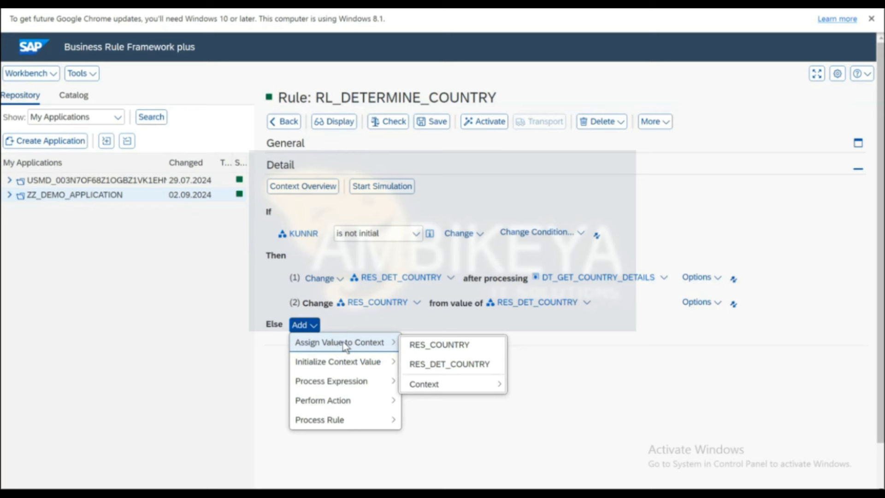
pyautogui.moveTo(345, 362)
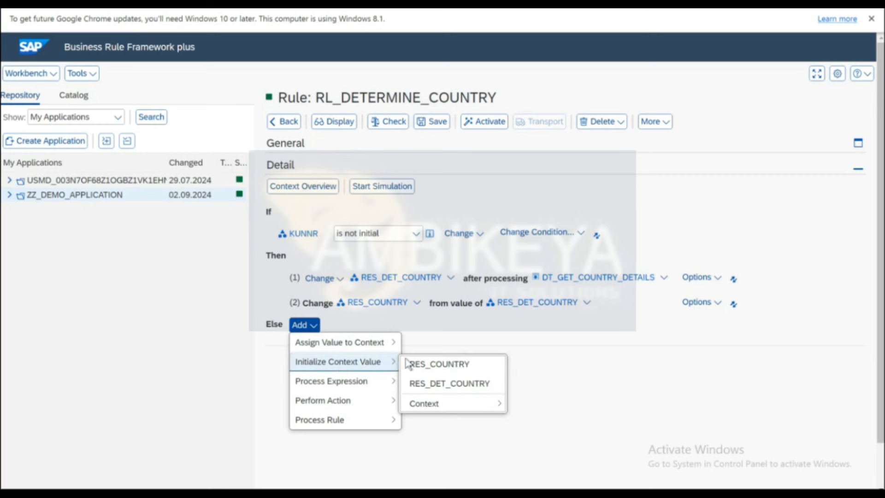
pyautogui.moveTo(369, 350)
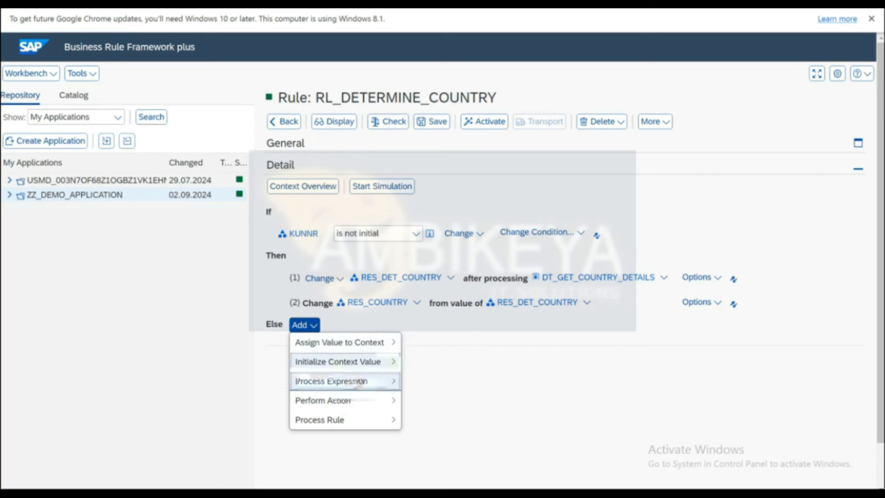
pyautogui.moveTo(355, 387)
pyautogui.moveTo(346, 421)
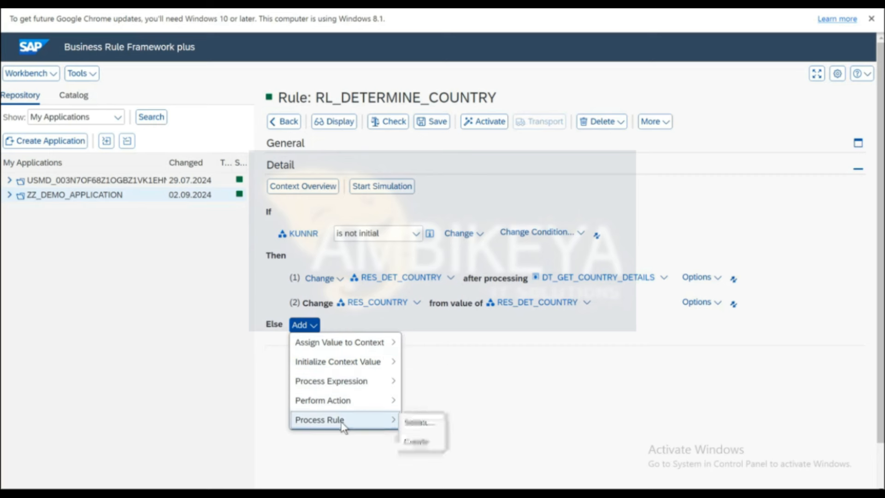
pyautogui.click(419, 443)
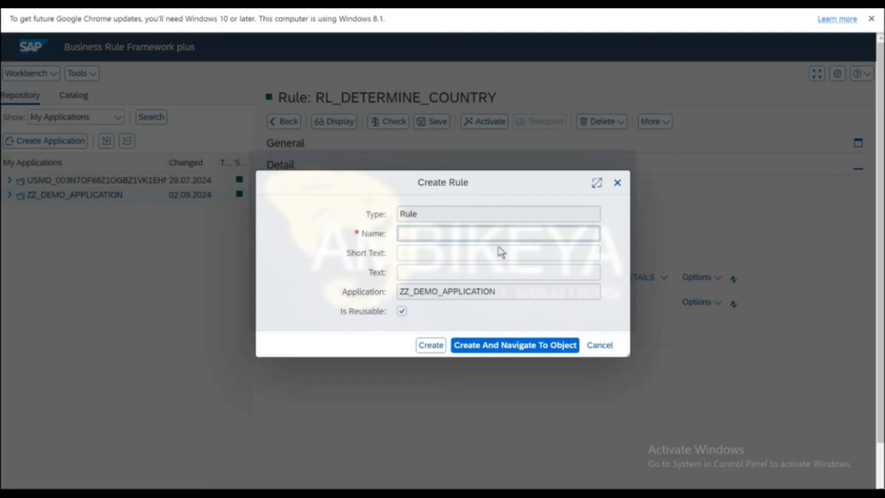
pyautogui.click(617, 182)
pyautogui.click(312, 325)
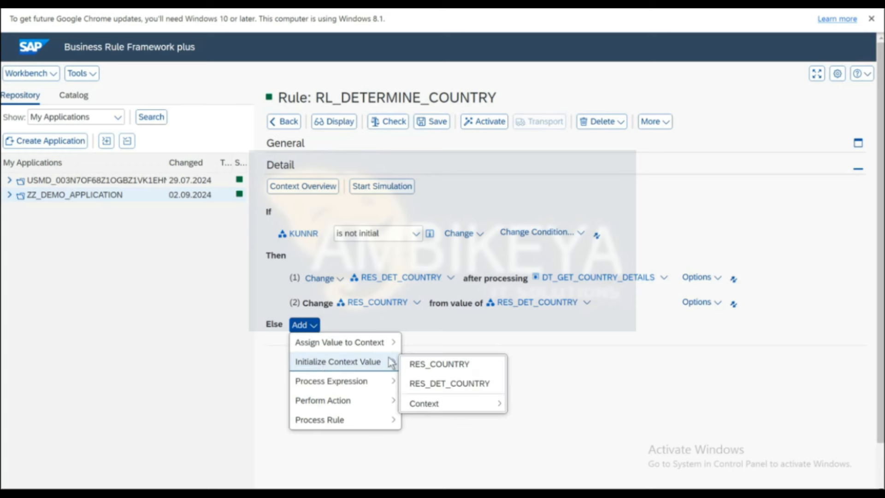
pyautogui.click(441, 368)
# Activate RL_DETERMINE_COUNTRY, view it read-only, then return it to edit mode.
pyautogui.click(484, 121)
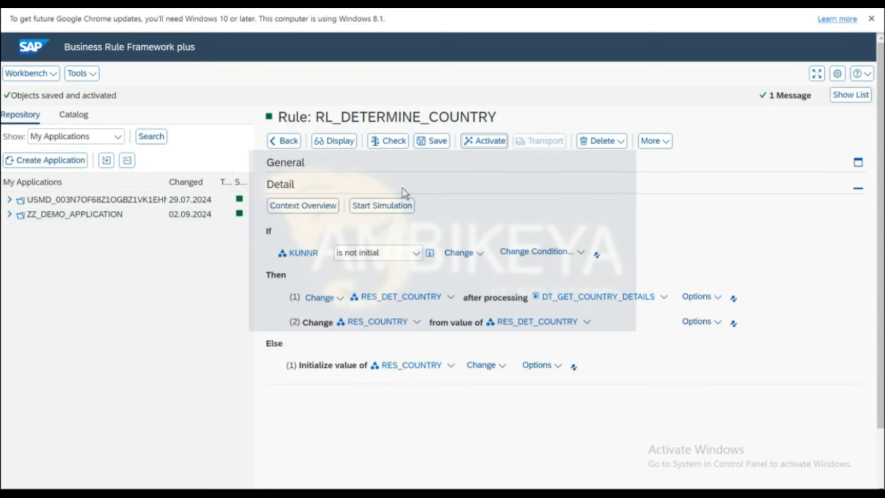
pyautogui.click(333, 141)
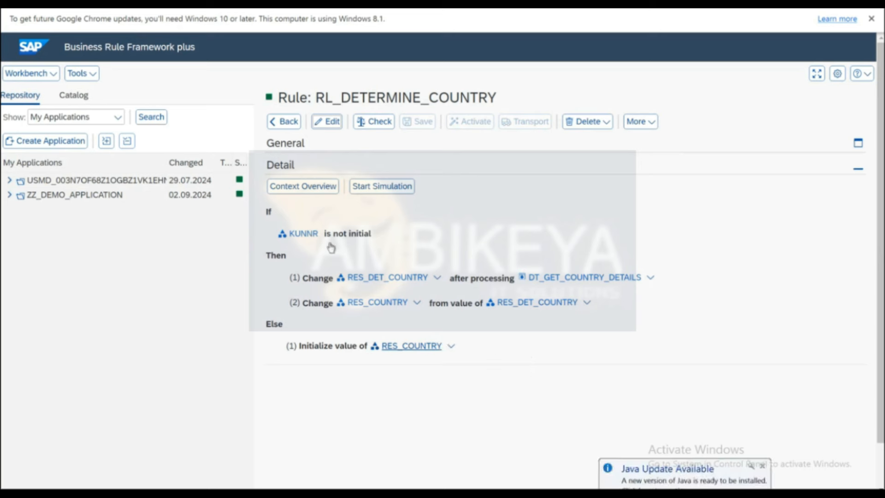
pyautogui.click(328, 121)
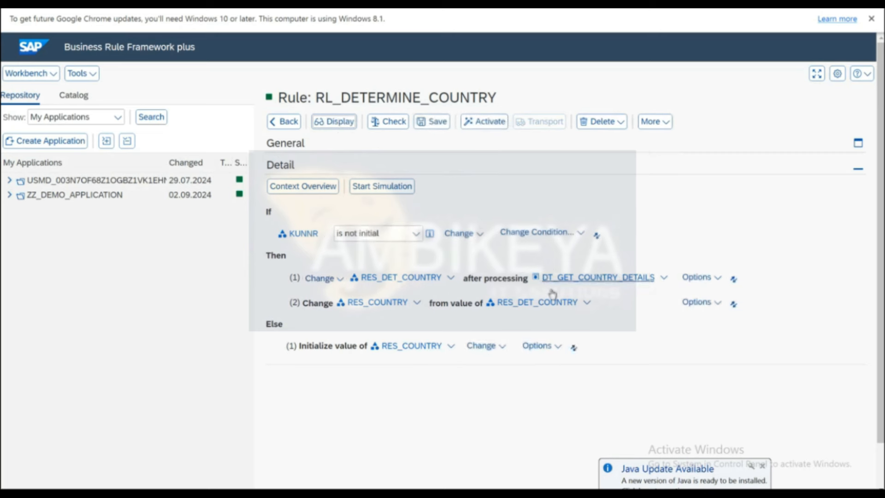
# Look through the Else action's options menu and dismiss it without choosing anything.
pyautogui.click(556, 349)
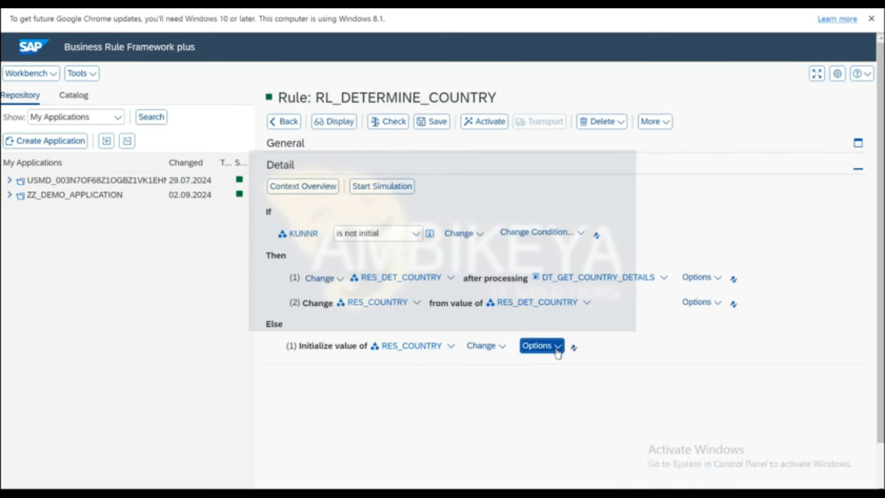
pyautogui.moveTo(561, 405)
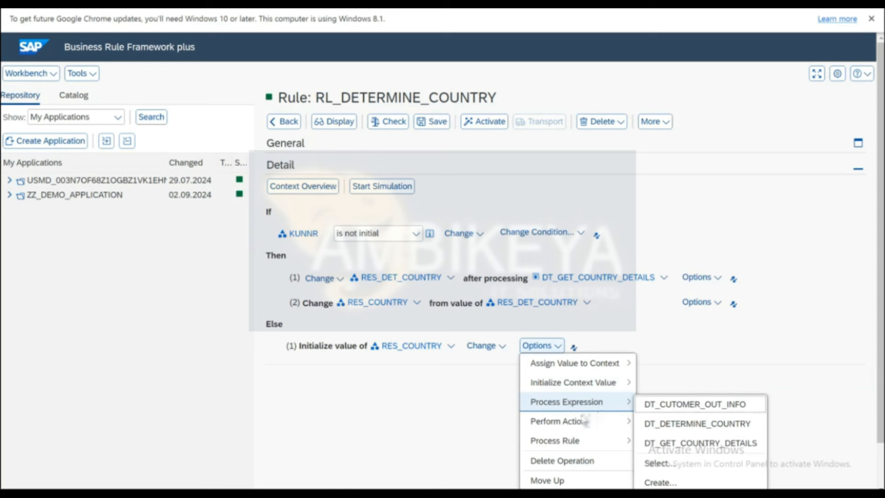
pyautogui.moveTo(569, 423)
pyautogui.click(718, 396)
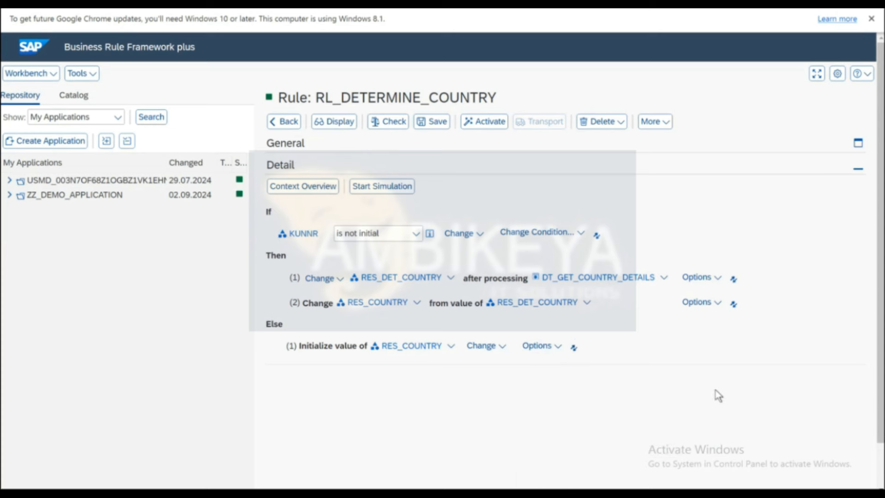
pyautogui.click(555, 351)
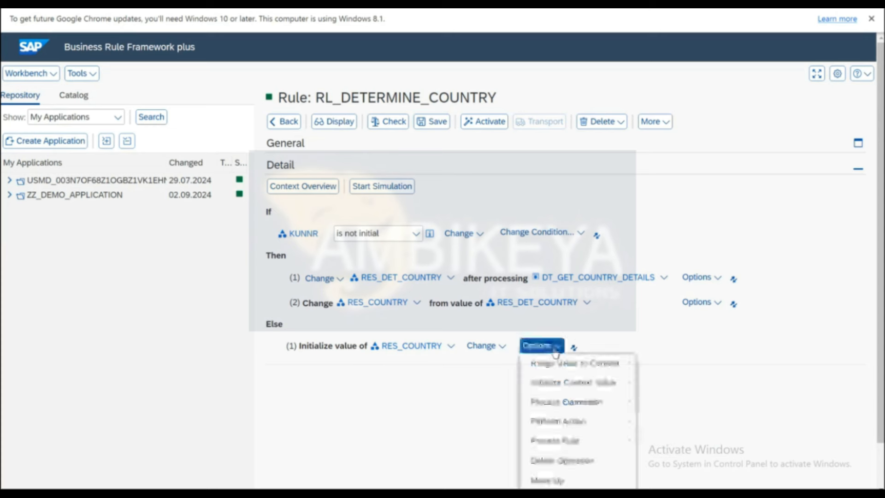
pyautogui.moveTo(557, 424)
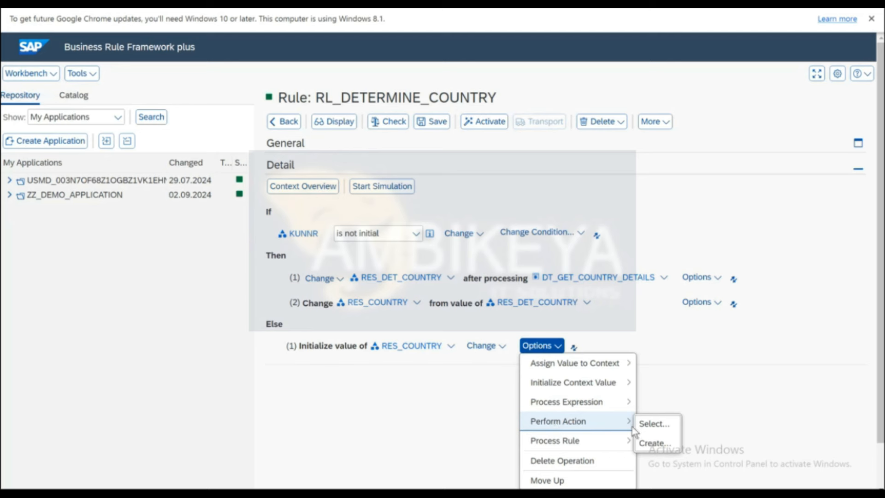
pyautogui.click(681, 362)
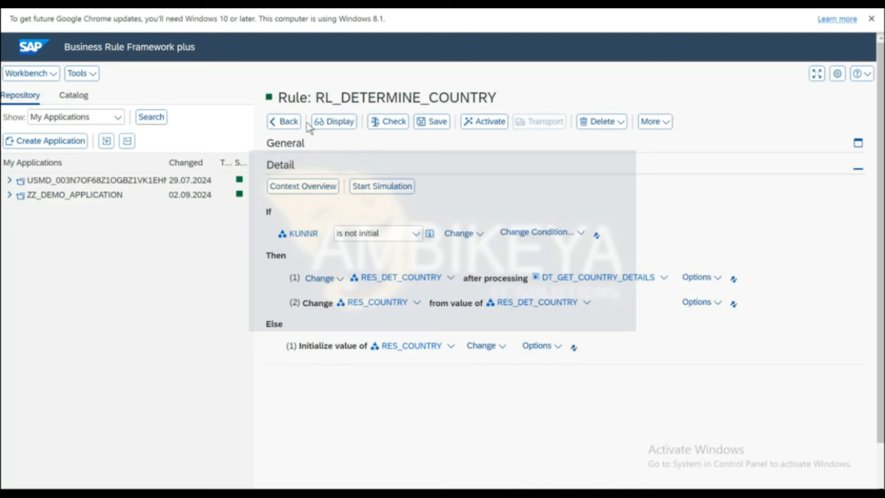
# Put the rule in display mode, go back to RS_DETERMINE_COUNTRY, and switch to SAP Easy Access.
pyautogui.click(335, 122)
pyautogui.click(289, 122)
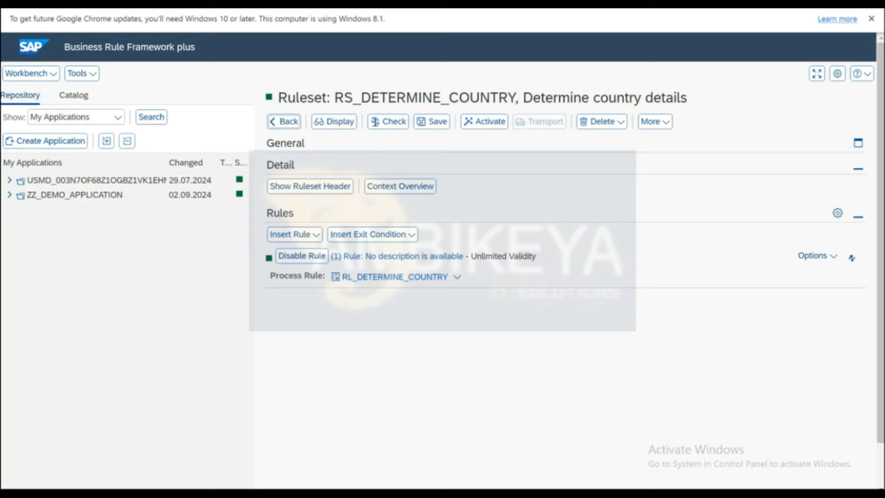
pyautogui.moveTo(176, 491)
pyautogui.click(258, 451)
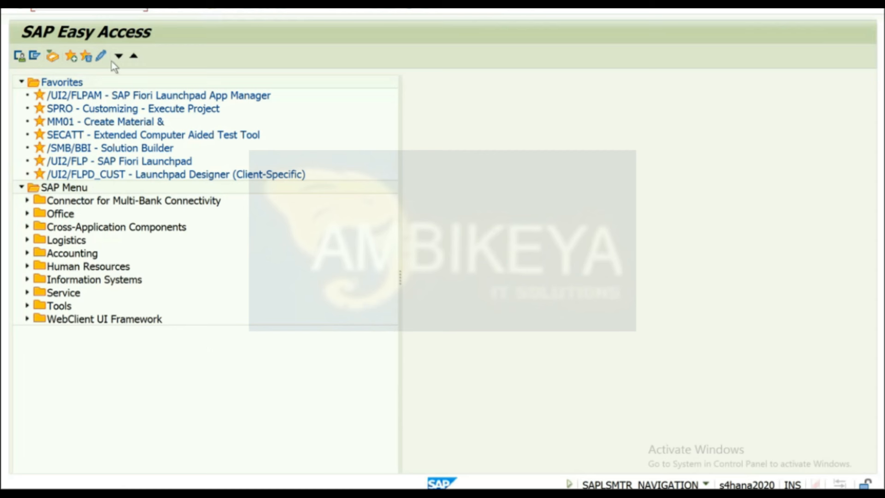
# Open SE11 and search for database tables matching the pattern grac*.
pyautogui.press('Return')
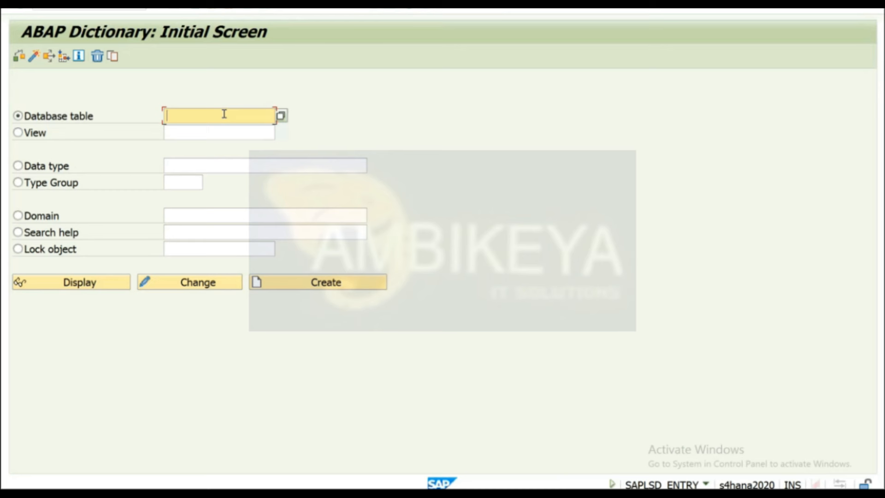
pyautogui.write('grsss*')
pyautogui.press('BackSpace')
pyautogui.press('BackSpace')
pyautogui.press('BackSpace')
pyautogui.write('ac*')
pyautogui.click(281, 116)
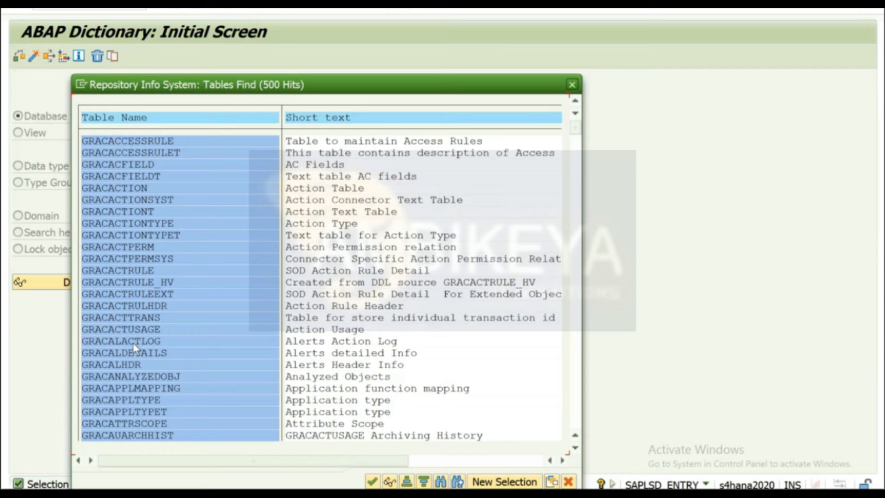
# Replace the mistaken GRACACCESSRULET pick by re-searching grac* and choosing GRACACTRULE.
pyautogui.doubleClick(140, 150)
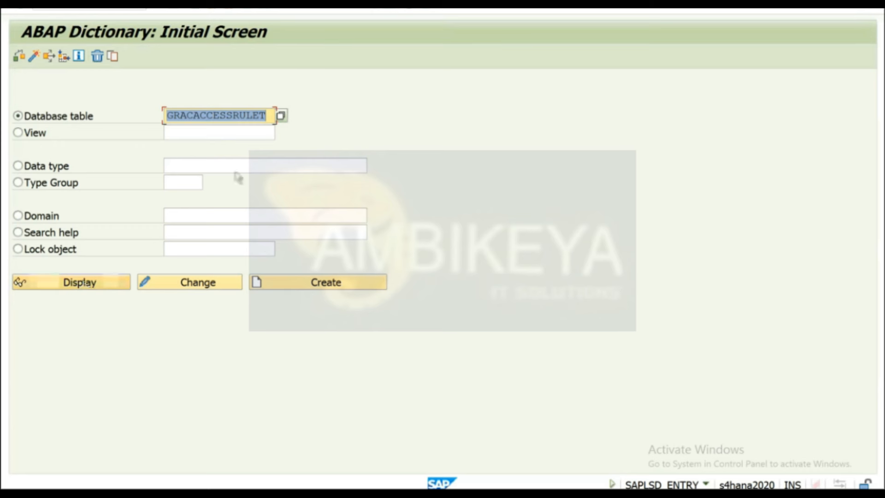
pyautogui.click(266, 116)
pyautogui.press('BackSpace')
pyautogui.press('BackSpace')
pyautogui.press('BackSpace')
pyautogui.press('BackSpace')
pyautogui.press('BackSpace')
pyautogui.press('BackSpace')
pyautogui.press('BackSpace')
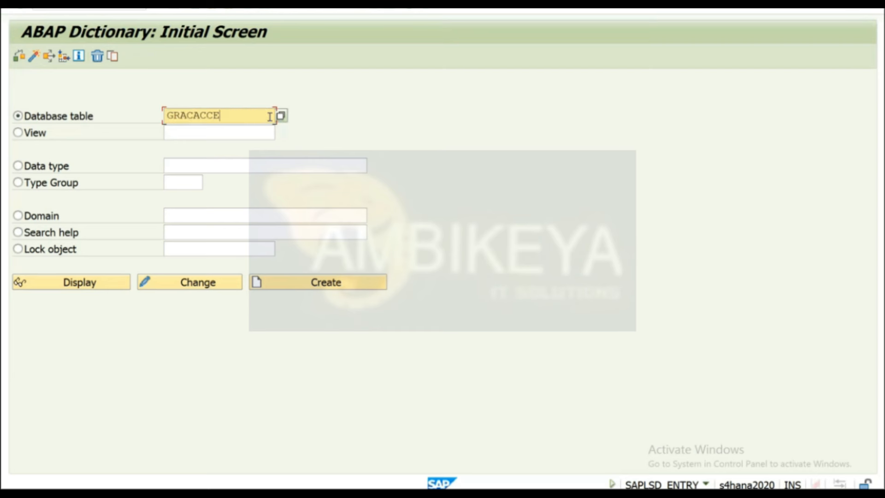
pyautogui.press('BackSpace')
pyautogui.press('BackSpace')
pyautogui.press('BackSpace')
pyautogui.press('BackSpace')
pyautogui.press('BackSpace')
pyautogui.press('BackSpace')
pyautogui.press('BackSpace')
pyautogui.press('Down')
pyautogui.press('Return')
pyautogui.click(281, 116)
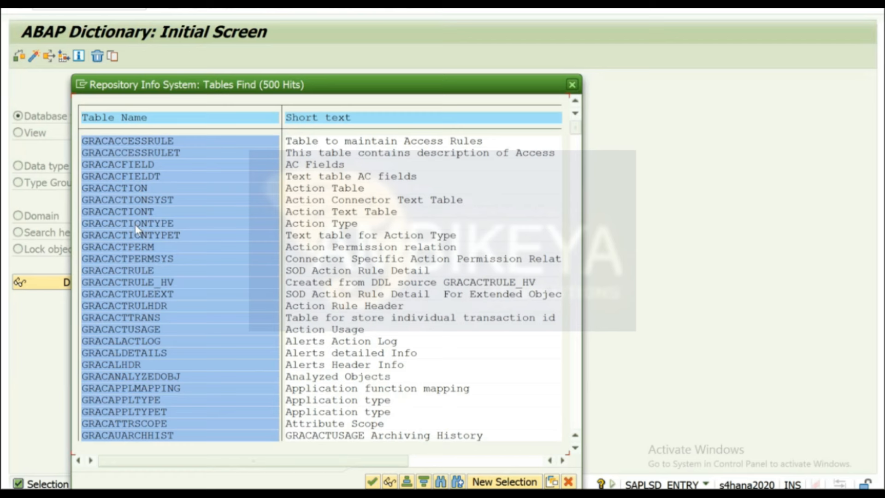
pyautogui.doubleClick(126, 270)
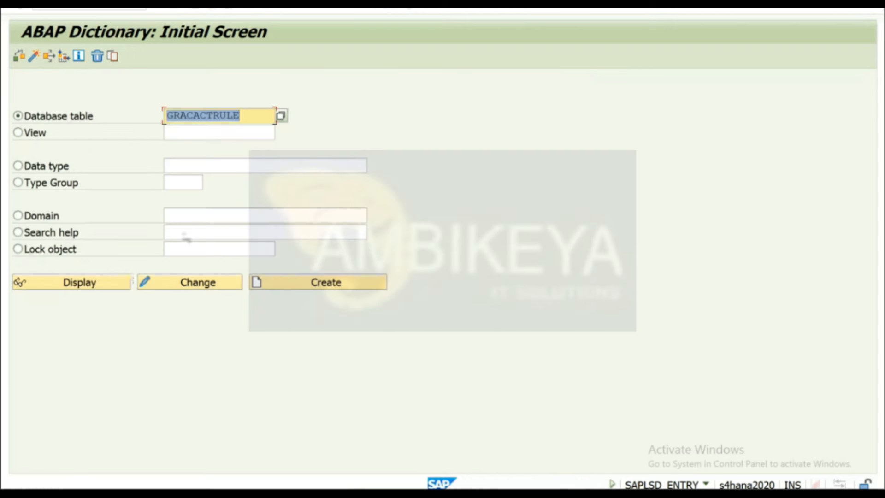
# Display table GRACACTRULE and list its entries in the Data Browser.
pyautogui.click(58, 282)
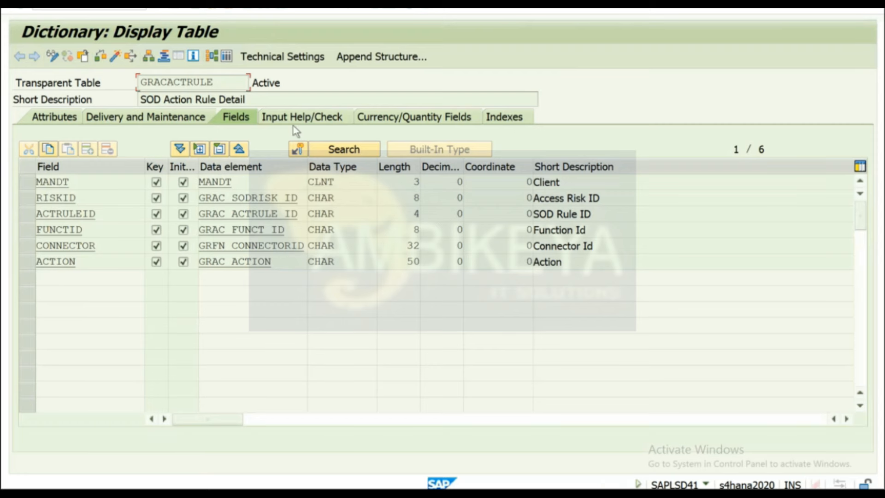
pyautogui.click(227, 56)
pyautogui.click(19, 56)
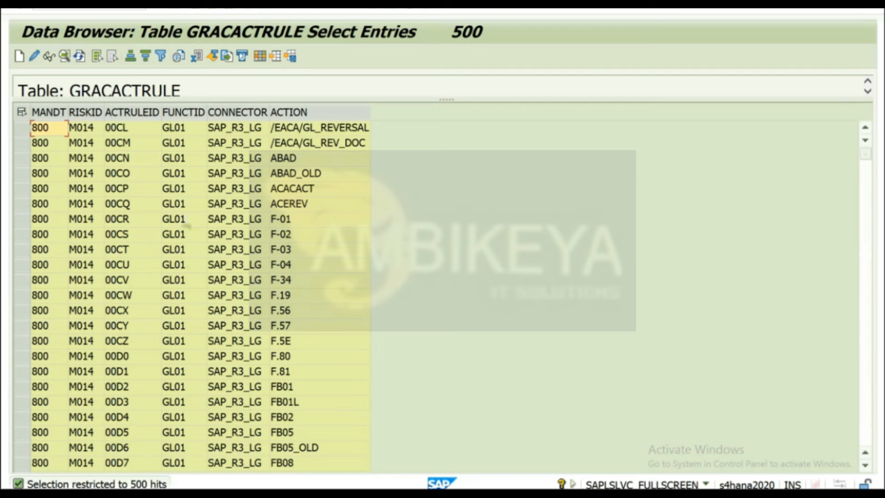
# Filter the GRACACTRULE results on RISKID value M014.
pyautogui.click(87, 112)
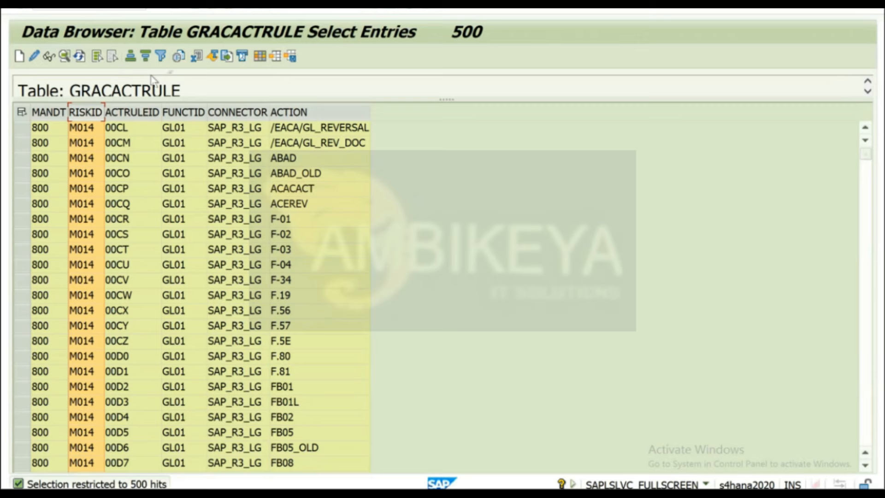
pyautogui.click(160, 57)
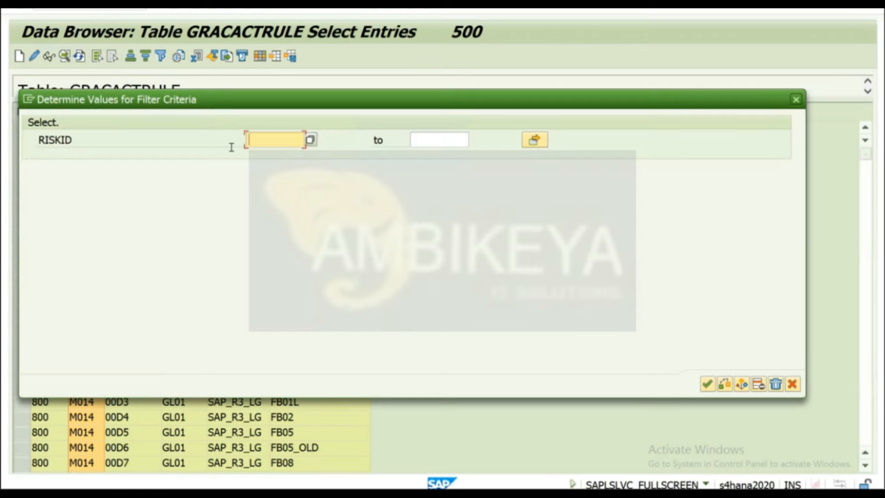
pyautogui.click(310, 139)
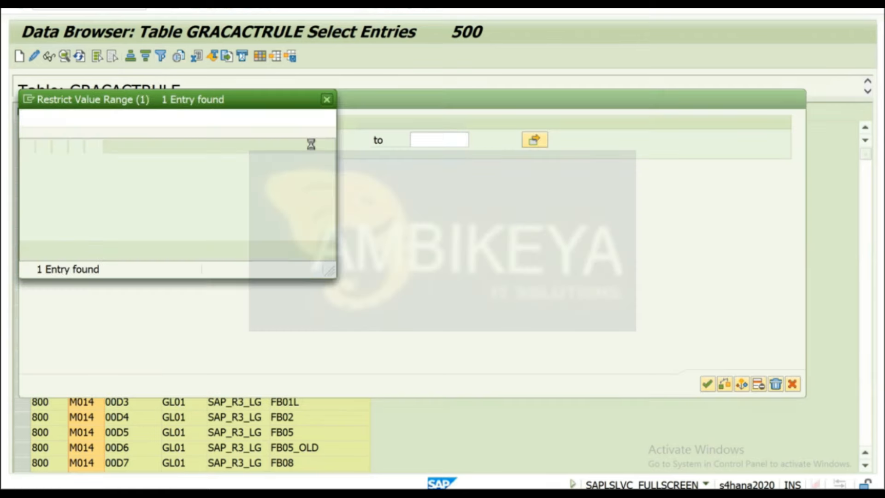
pyautogui.doubleClick(41, 182)
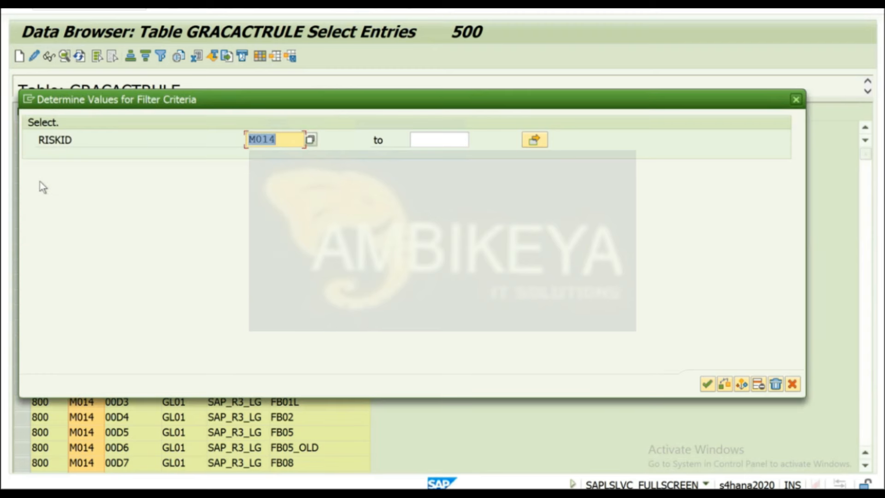
pyautogui.click(796, 100)
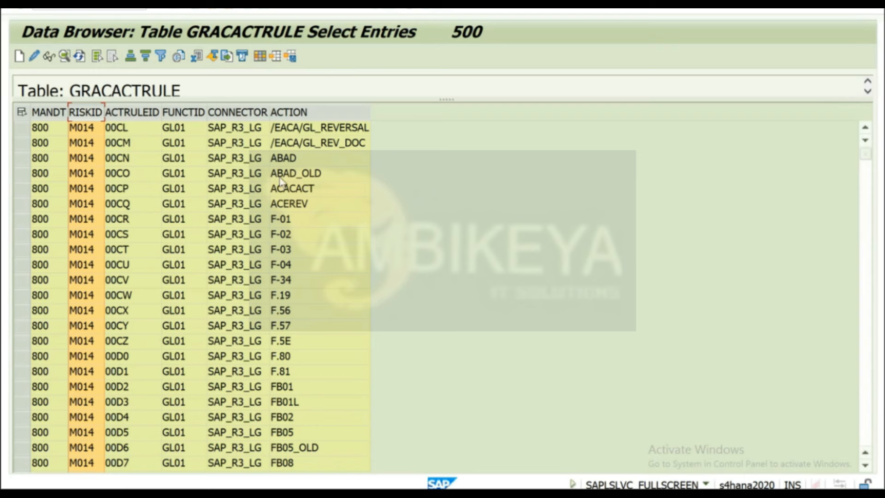
# Scroll through the M014 action rules, inspect rule ID 00CM, and return to the selection screen.
pyautogui.scroll(-15, 182, 250)
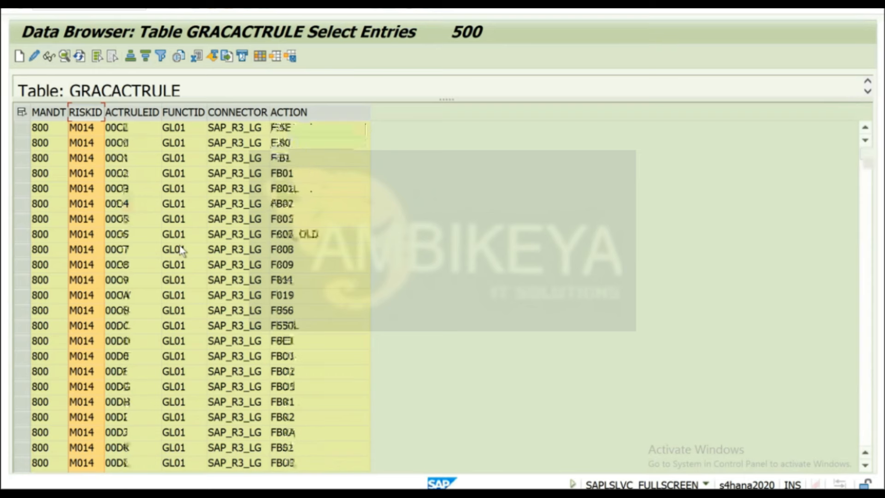
pyautogui.scroll(-13, 182, 250)
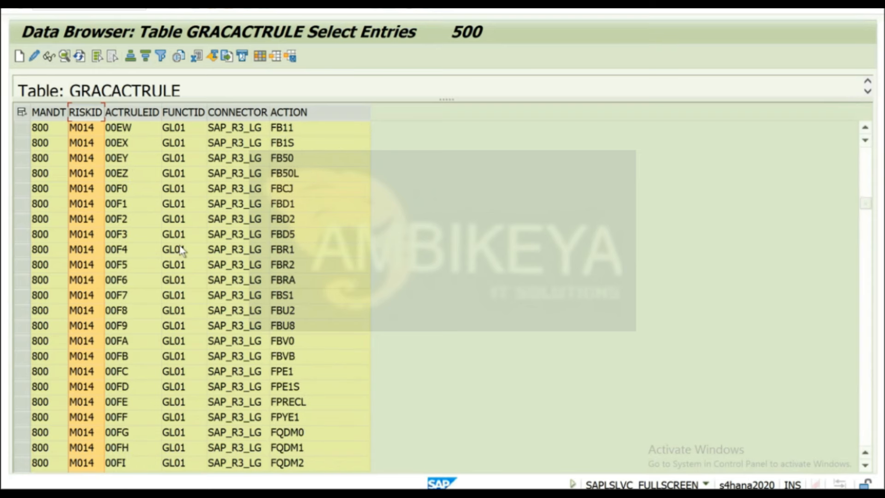
pyautogui.scroll(20, 182, 250)
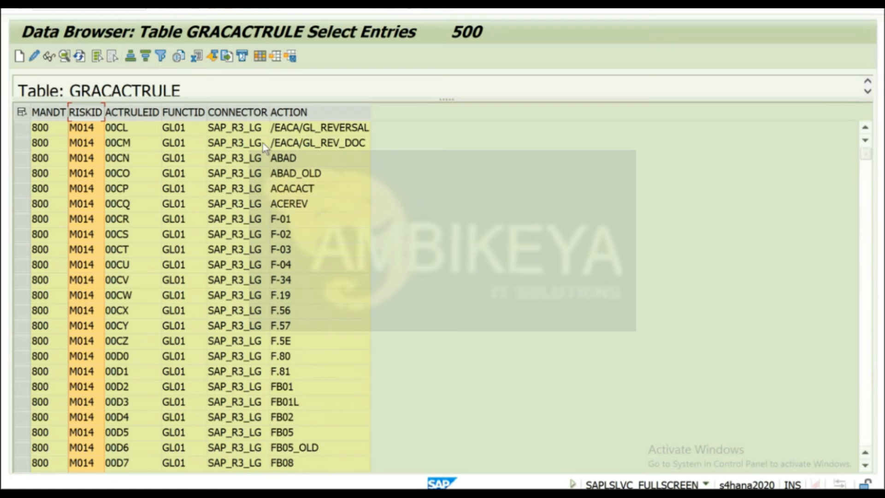
pyautogui.click(140, 114)
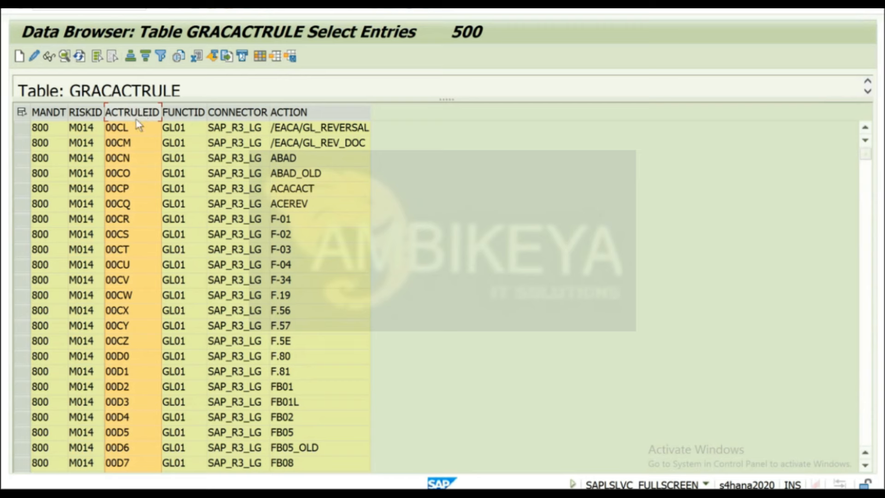
pyautogui.click(127, 145)
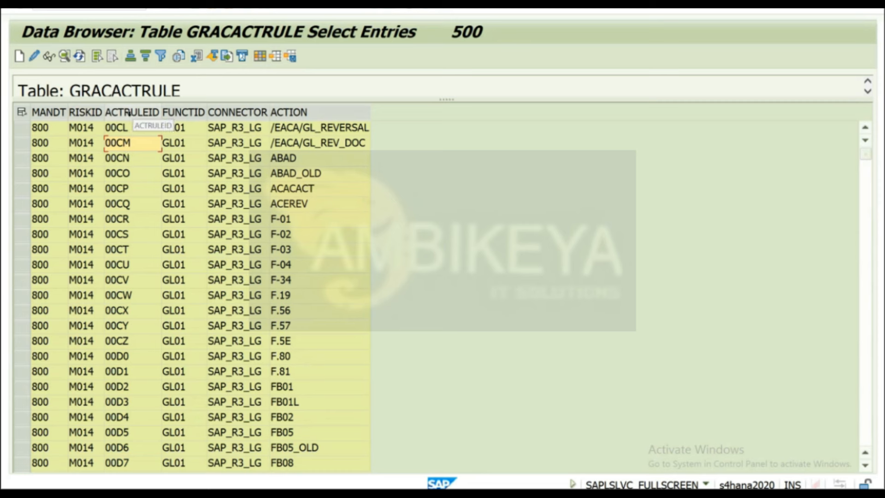
pyautogui.click(198, 11)
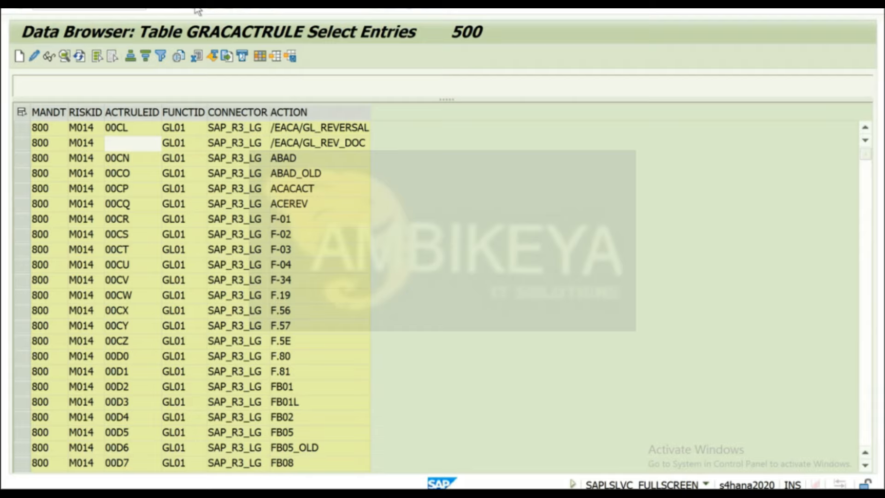
# Go back to the ABAP Dictionary start screen and display the GRACUSER table definition.
pyautogui.click(197, 9)
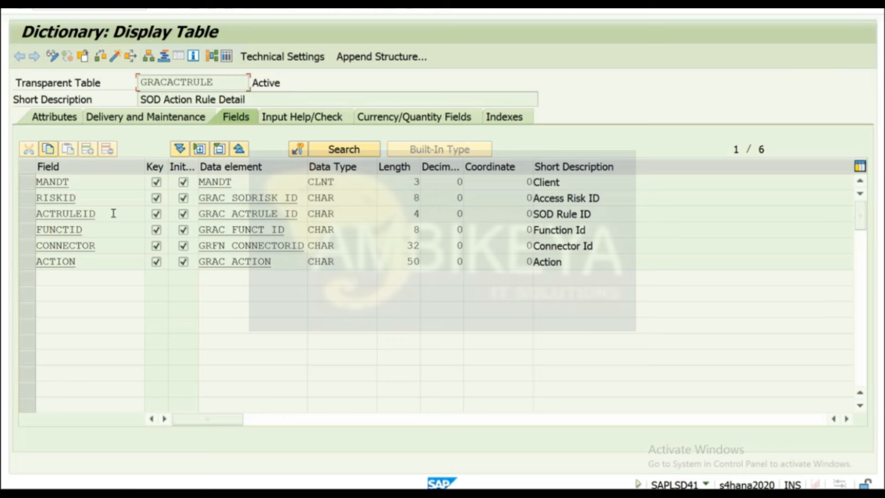
pyautogui.click(193, 11)
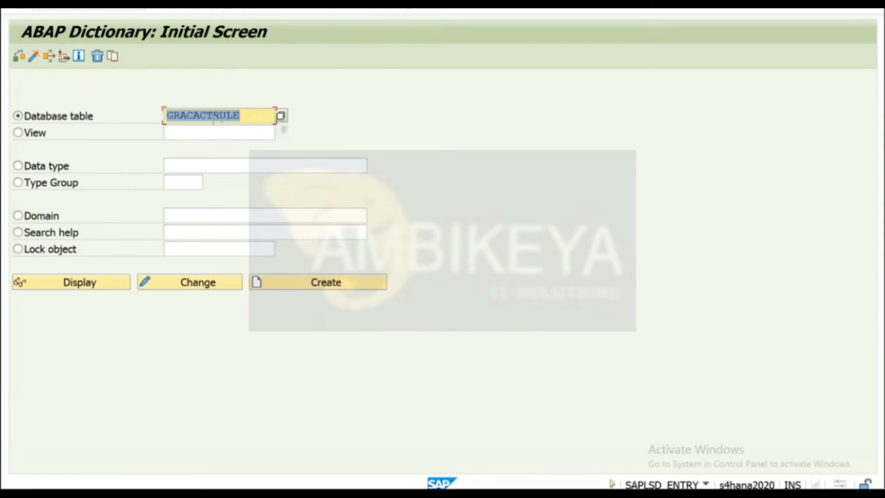
pyautogui.click(265, 116)
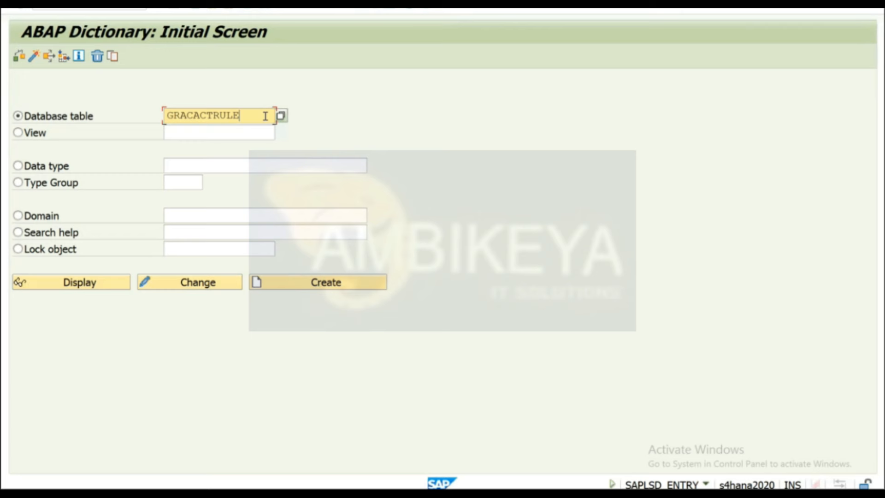
pyautogui.press('BackSpace')
pyautogui.press('BackSpace')
pyautogui.press('BackSpace')
pyautogui.press('BackSpace')
pyautogui.press('BackSpace')
pyautogui.press('BackSpace')
pyautogui.press('BackSpace')
pyautogui.press('BackSpace')
pyautogui.press('BackSpace')
pyautogui.press('BackSpace')
pyautogui.press('BackSpace')
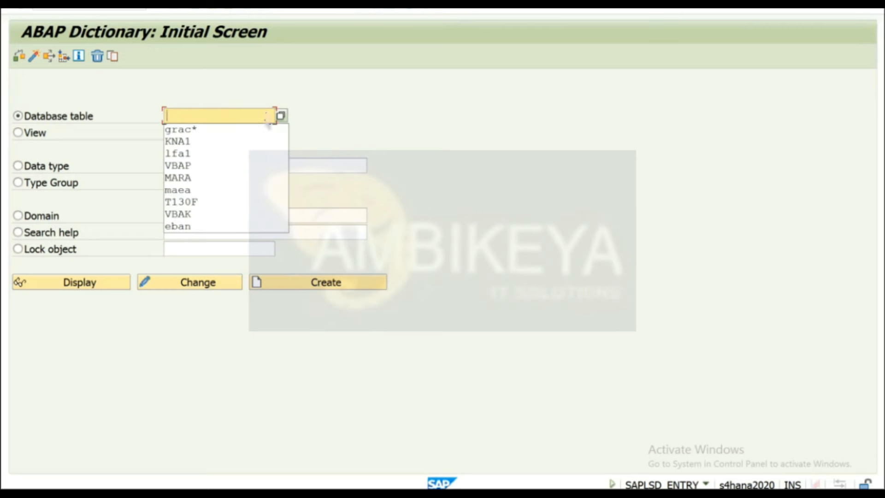
pyautogui.write('gracusac')
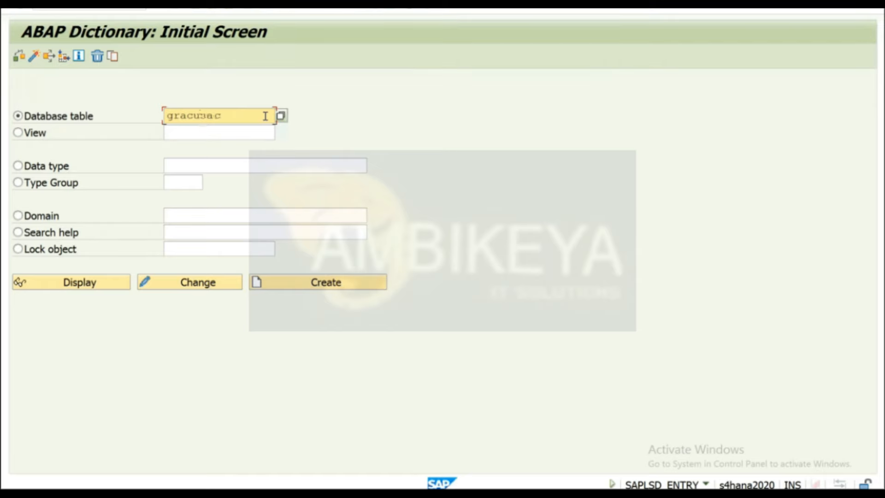
pyautogui.click(76, 276)
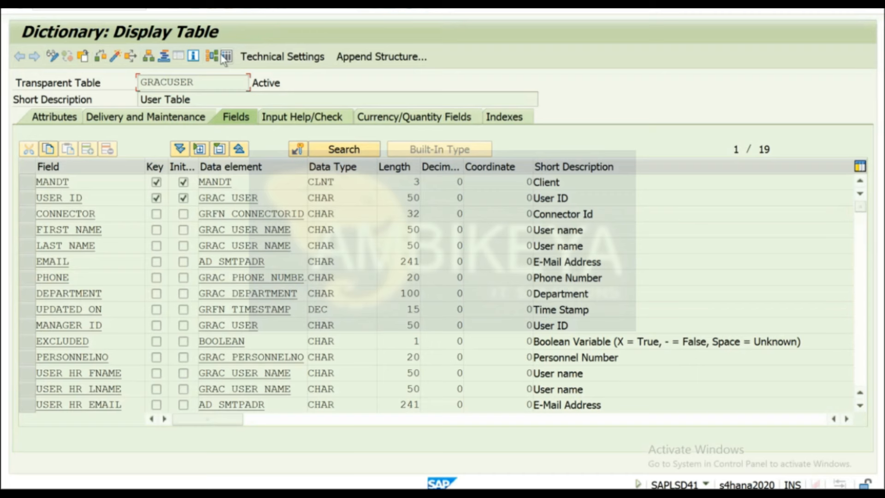
# Look up a specific user ID in GRACUSER, which returns no entries.
pyautogui.click(226, 57)
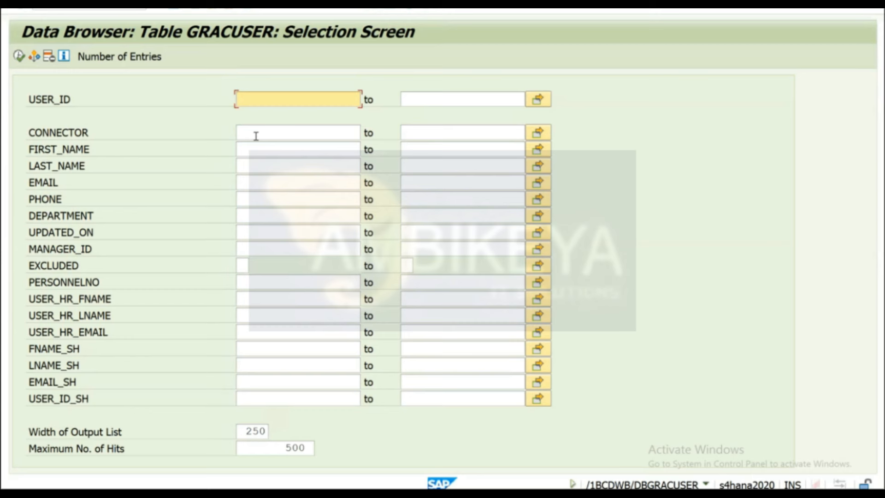
pyautogui.write('g20')
pyautogui.write('mdg1')
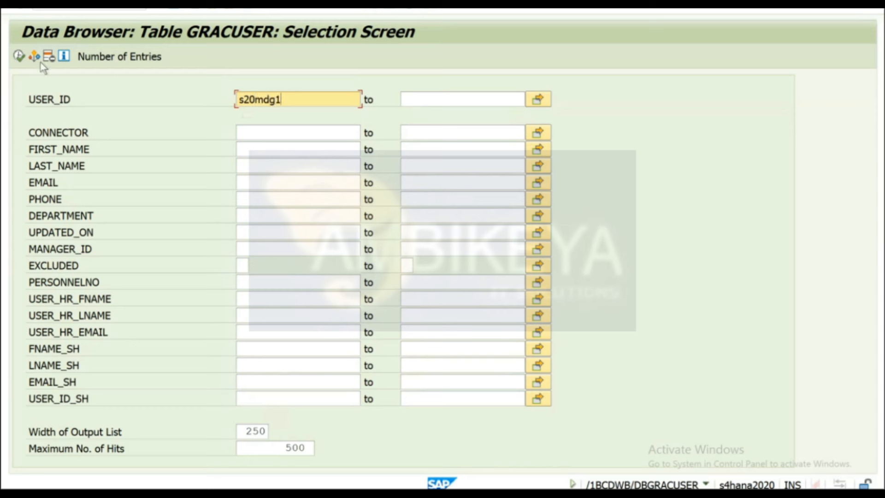
pyautogui.click(18, 56)
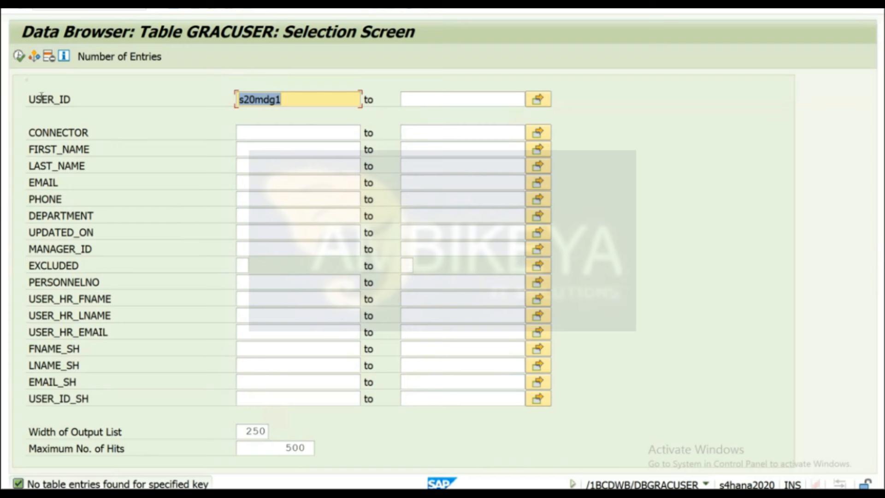
# Clear the user filter, count the 4,904 entries, and list the first 500 rows.
pyautogui.press('Delete')
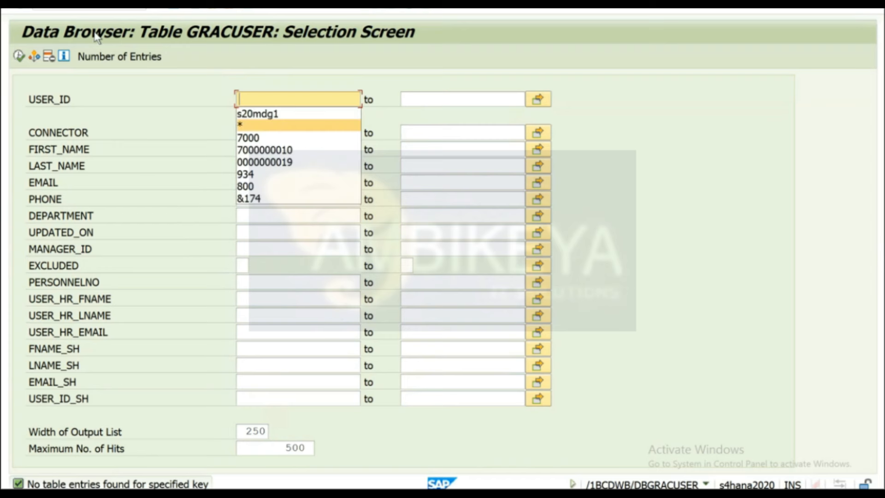
pyautogui.click(105, 56)
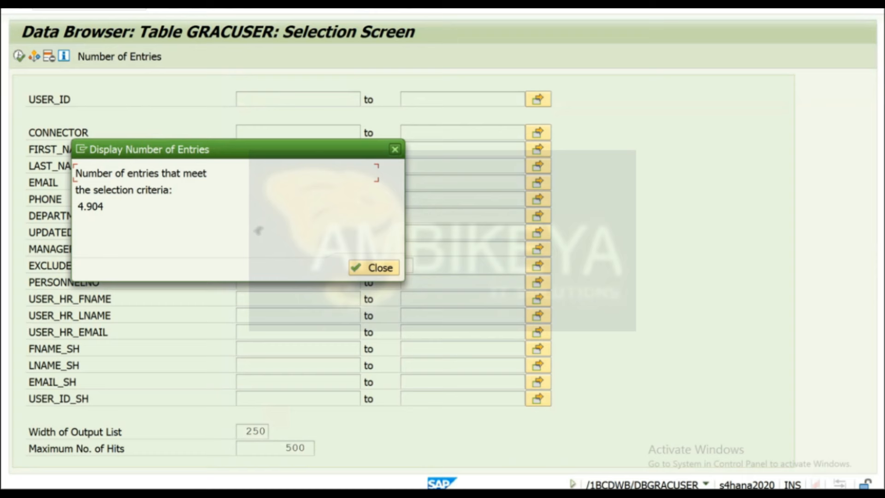
pyautogui.press('Return')
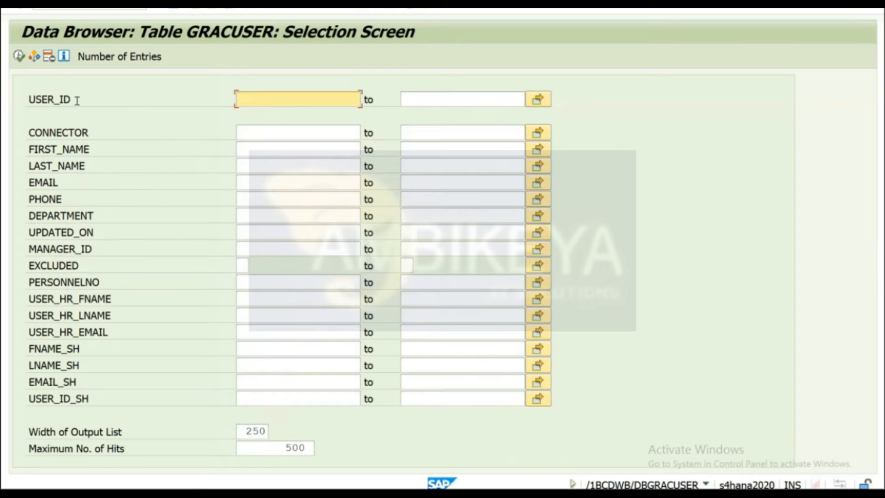
pyautogui.click(19, 56)
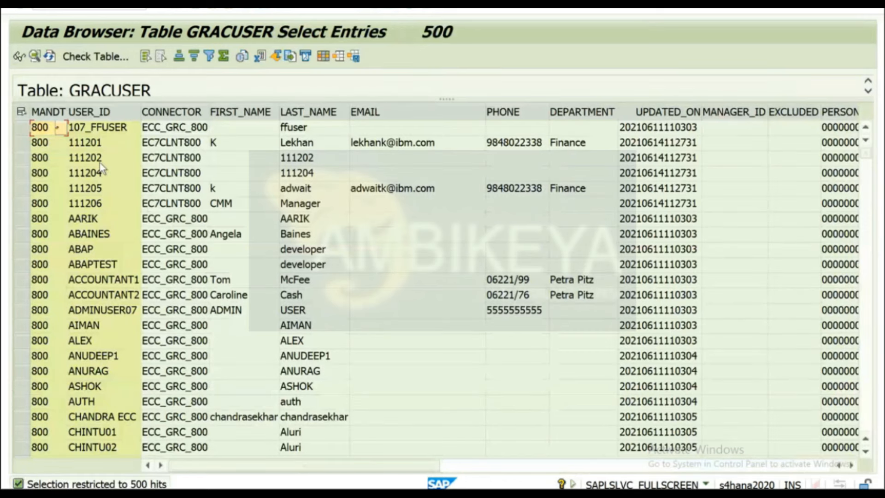
# Show the single EC7CLNT800 GRACUSER entry for the user ID copied from row two.
pyautogui.click(83, 147)
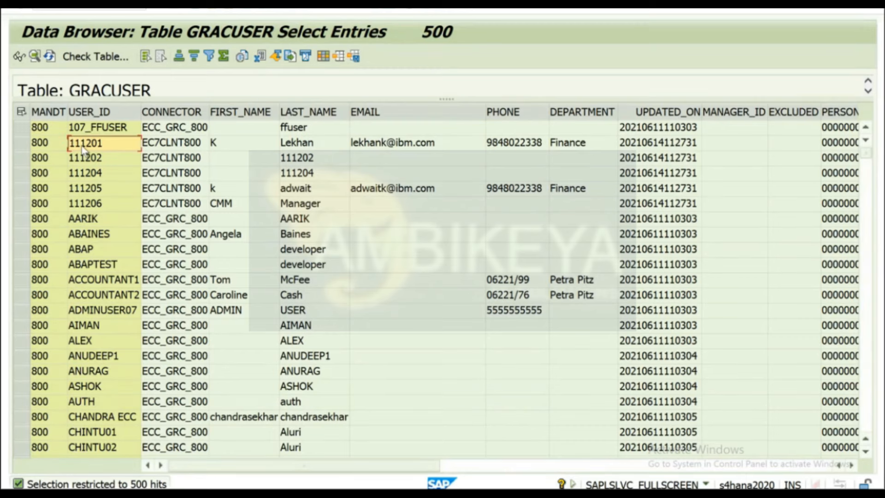
pyautogui.click(195, 7)
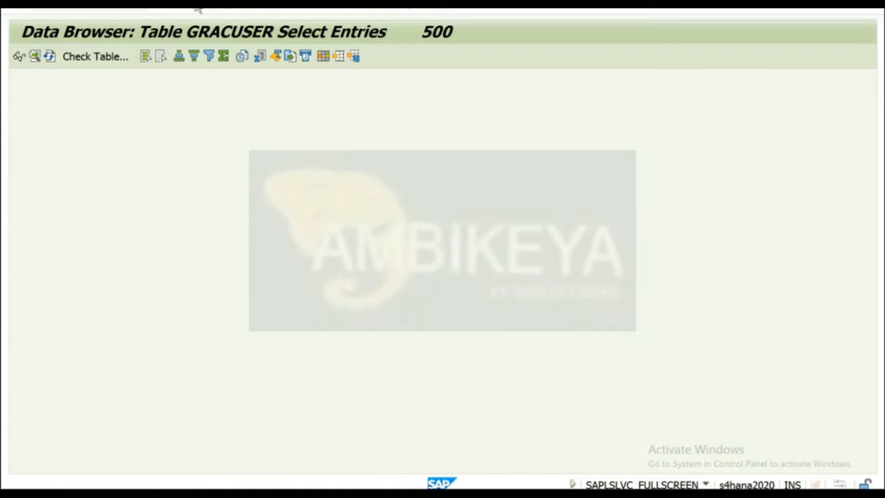
pyautogui.write('111201')
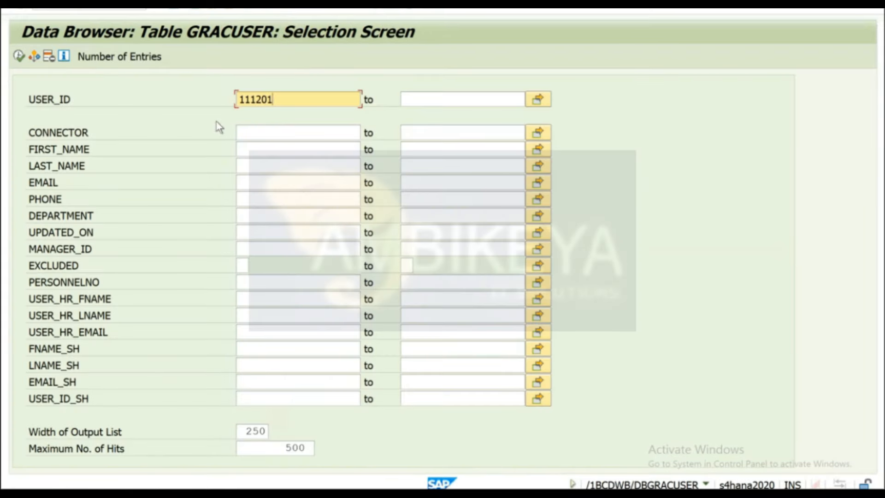
pyautogui.click(19, 57)
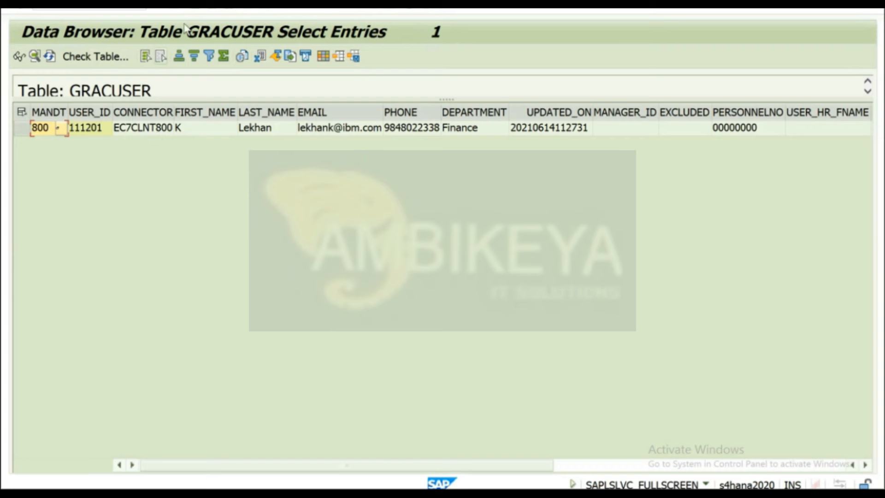
# Clear the user ID filter and list all 500 GRACUSER entries again.
pyautogui.click(196, 8)
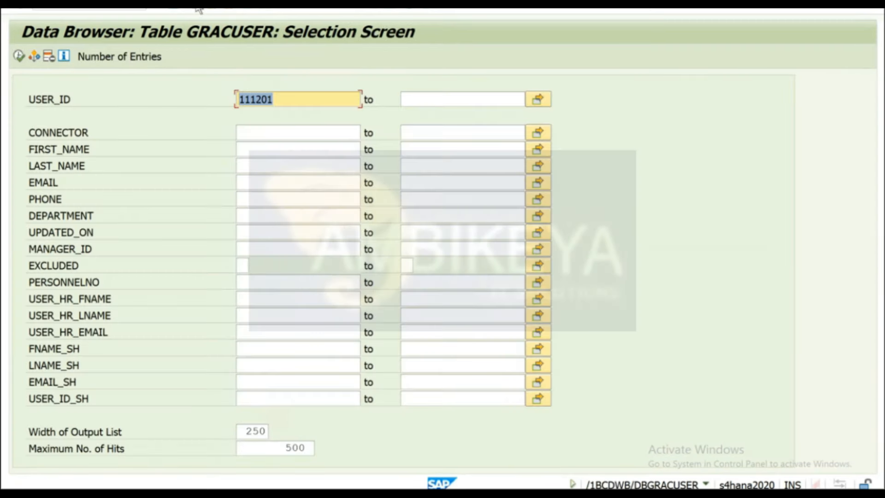
pyautogui.press('BackSpace')
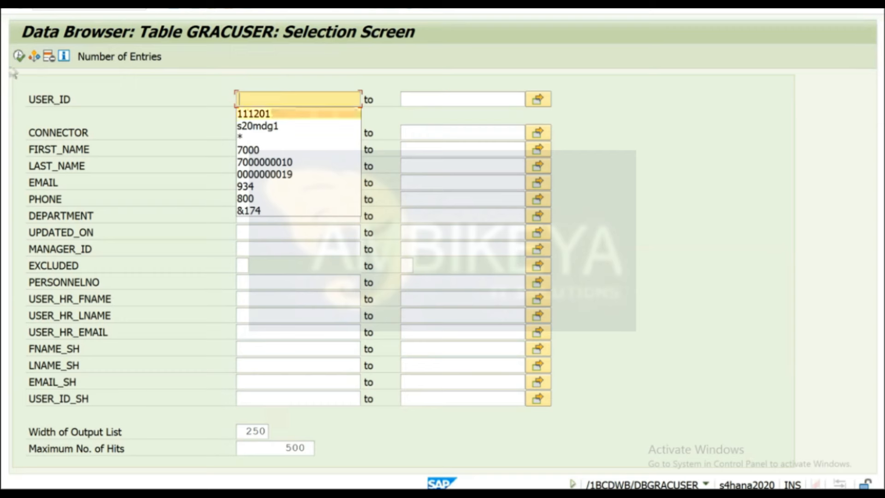
pyautogui.click(19, 56)
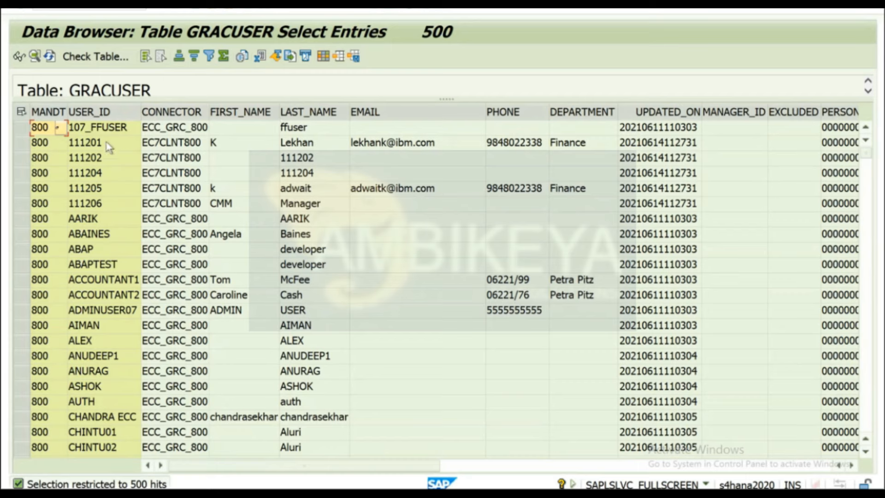
# Browse the GRACUSER user IDs, connectors and last names, then return to its field list.
pyautogui.scroll(-4, 279, 249)
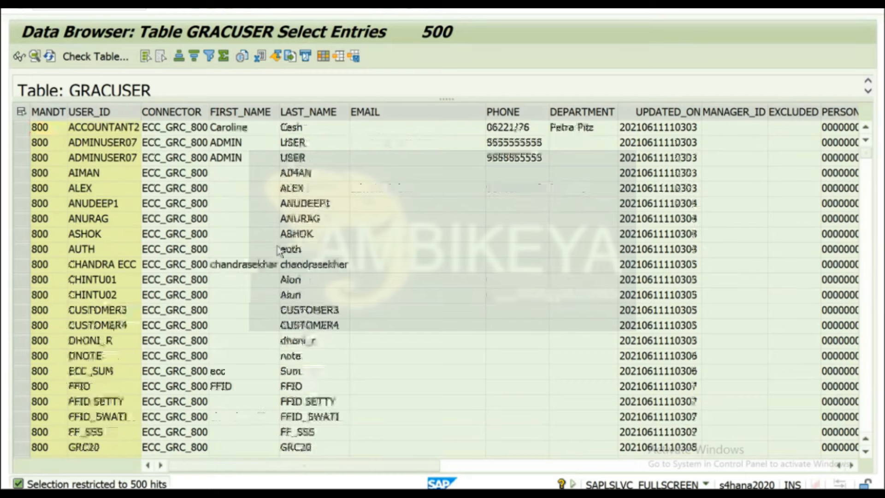
pyautogui.scroll(-15, 279, 249)
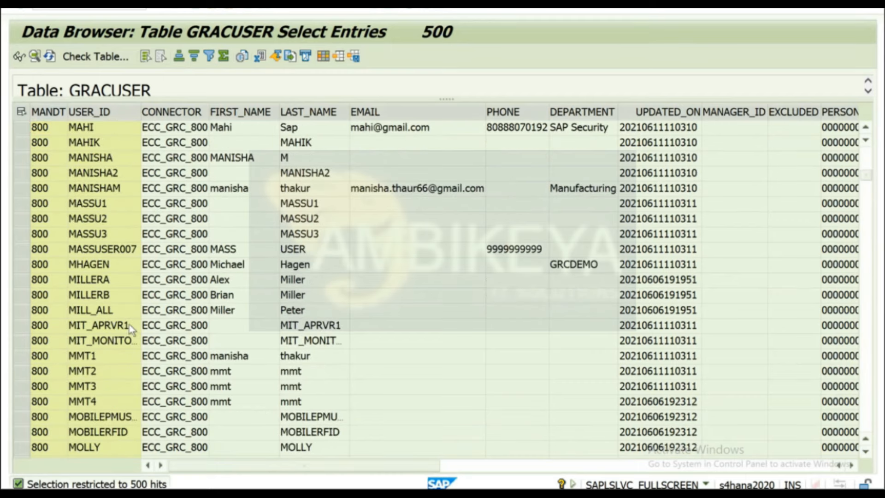
pyautogui.scroll(-2, 130, 326)
pyautogui.click(86, 266)
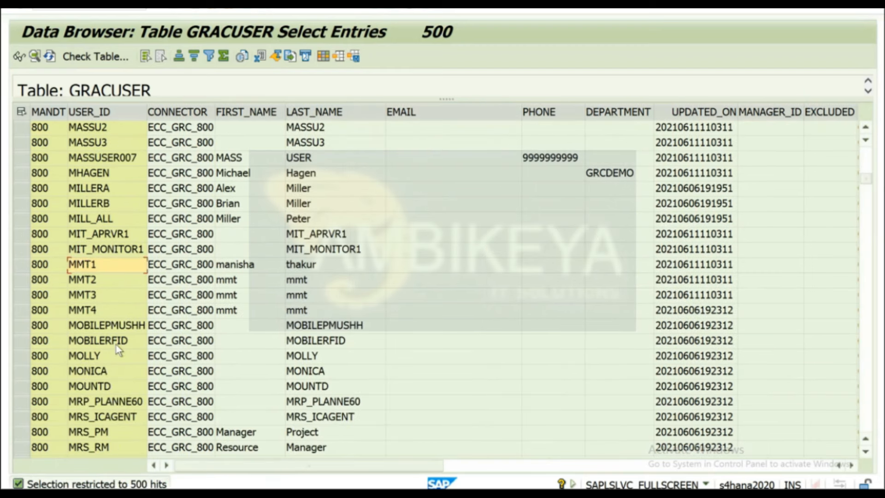
pyautogui.scroll(-6, 119, 350)
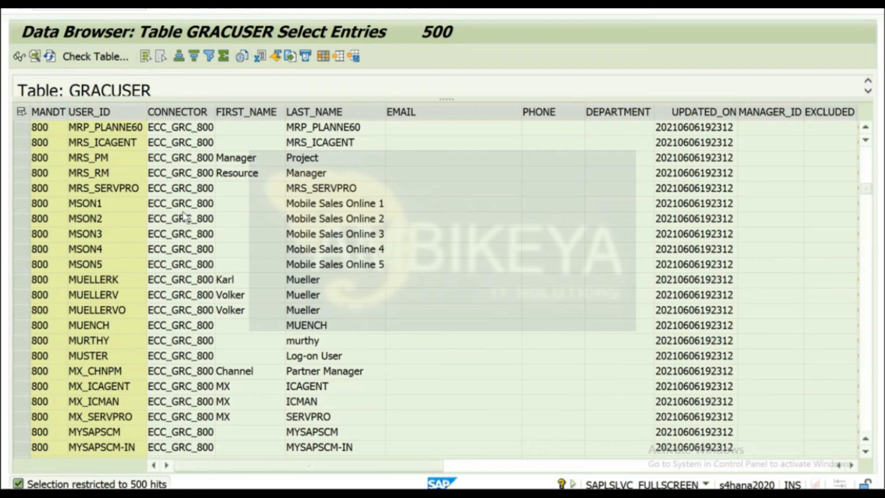
pyautogui.scroll(20, 183, 216)
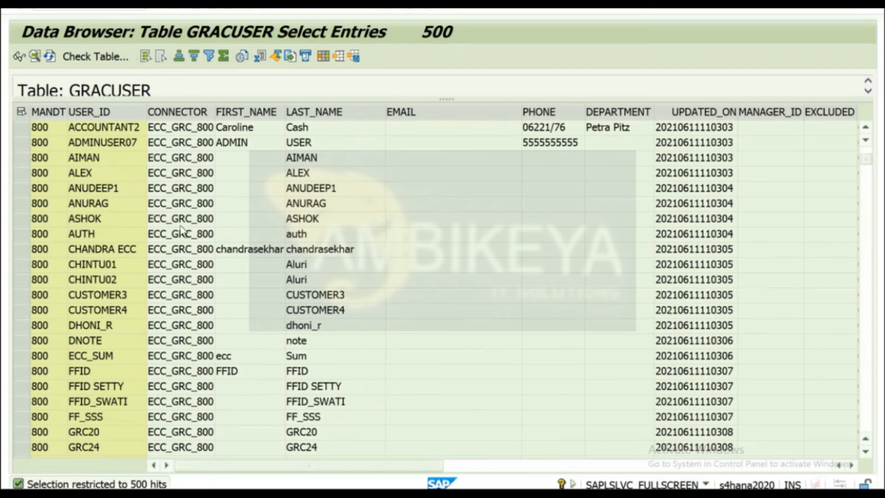
pyautogui.click(181, 158)
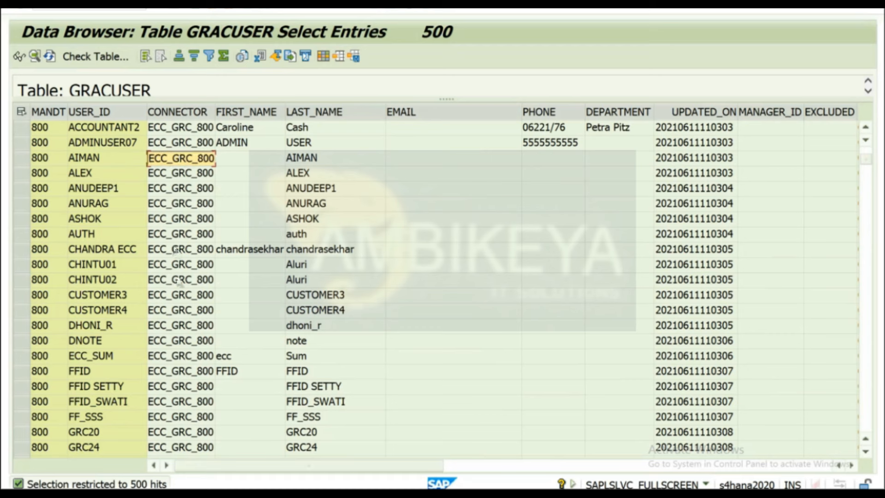
pyautogui.scroll(-3, 178, 282)
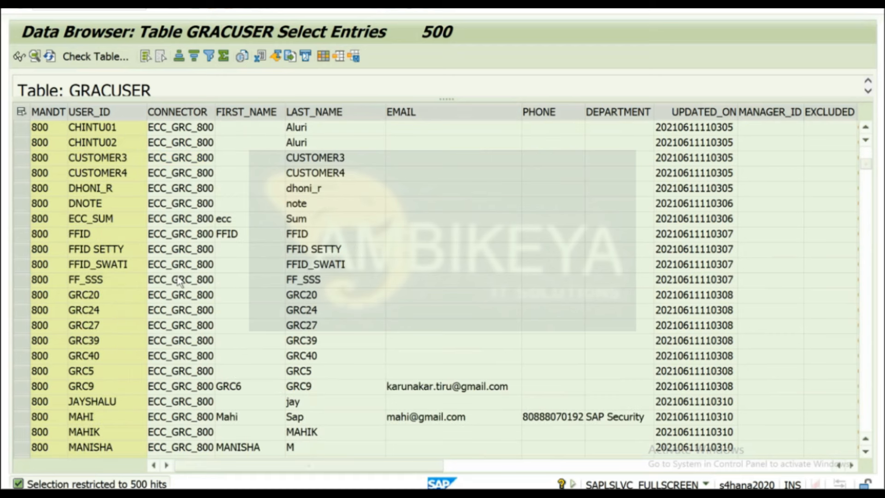
pyautogui.click(296, 236)
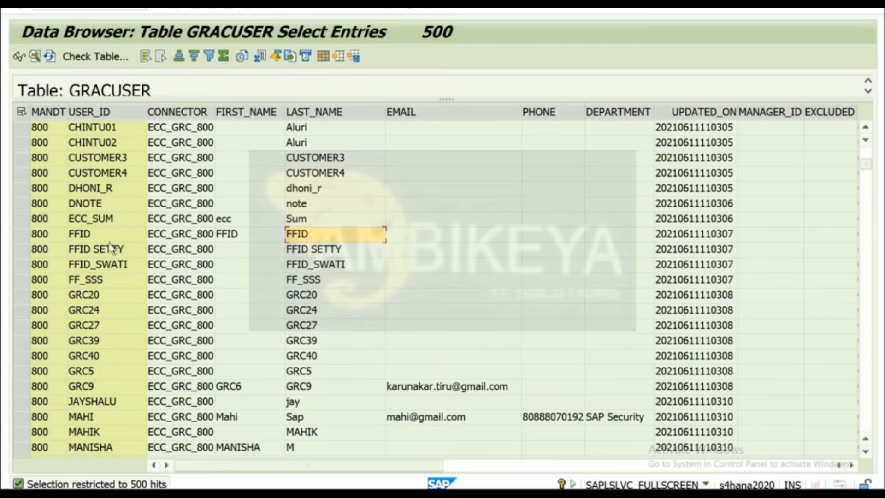
pyautogui.click(199, 10)
pyautogui.click(199, 10)
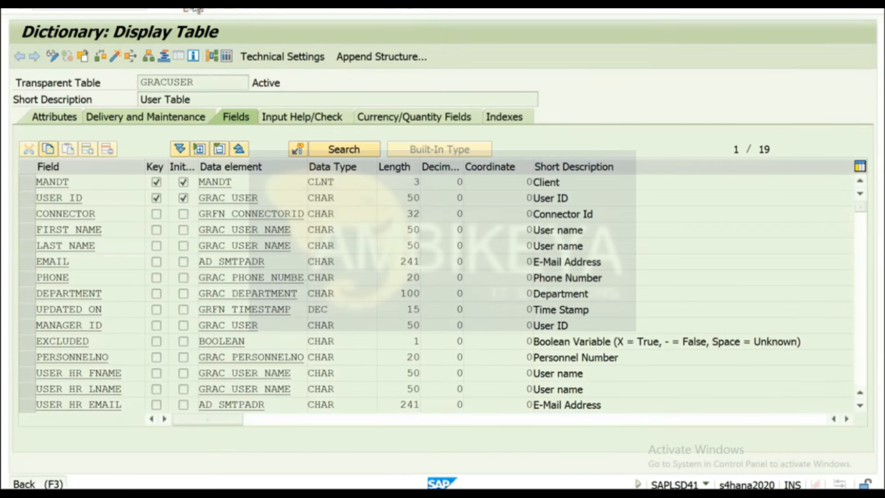
# Display the definition of table GRACSODFUNCACT from the dictionary start screen.
pyautogui.click(196, 8)
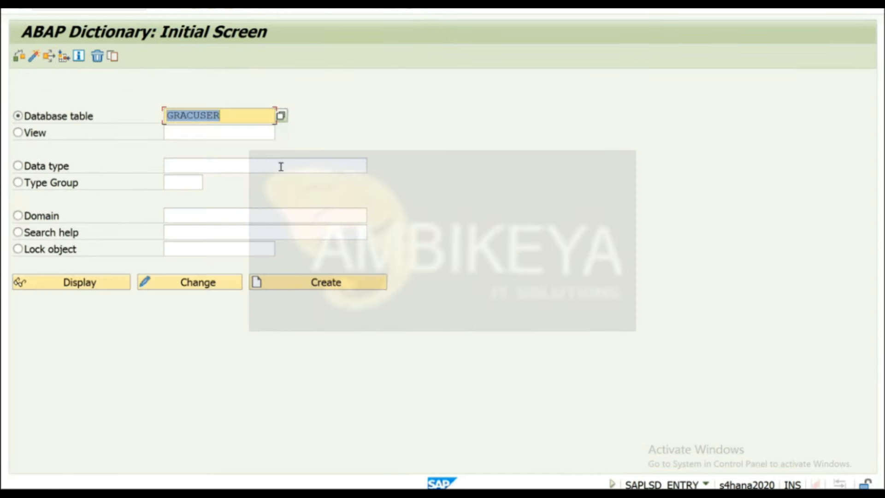
pyautogui.write('GRA')
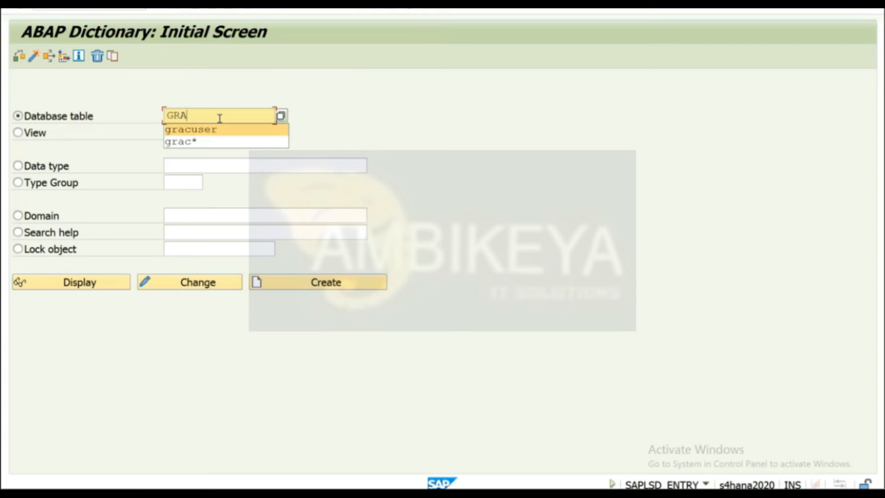
pyautogui.write('c')
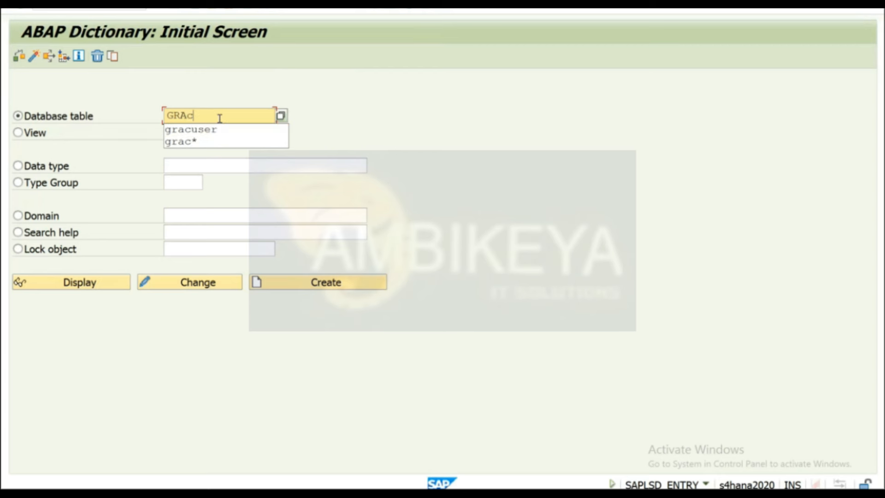
pyautogui.press('BackSpace')
pyautogui.write('C')
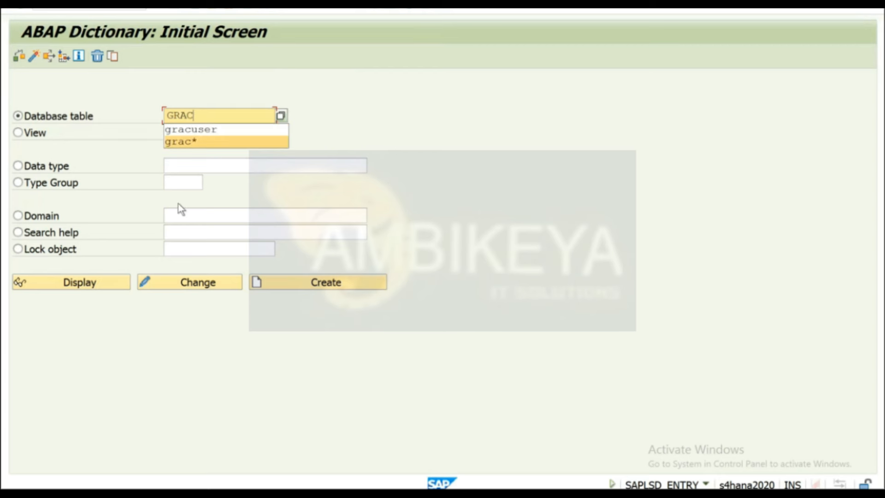
pyautogui.write('SOD')
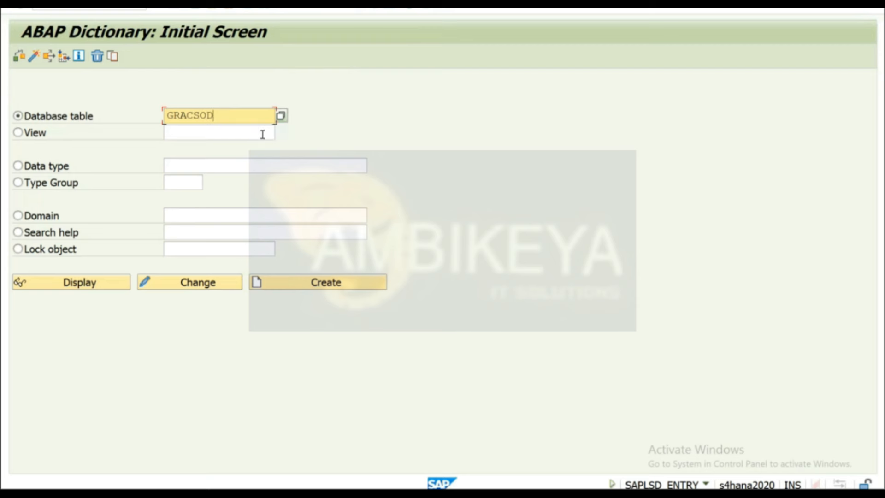
pyautogui.write('FUNCACT')
pyautogui.press('Return')
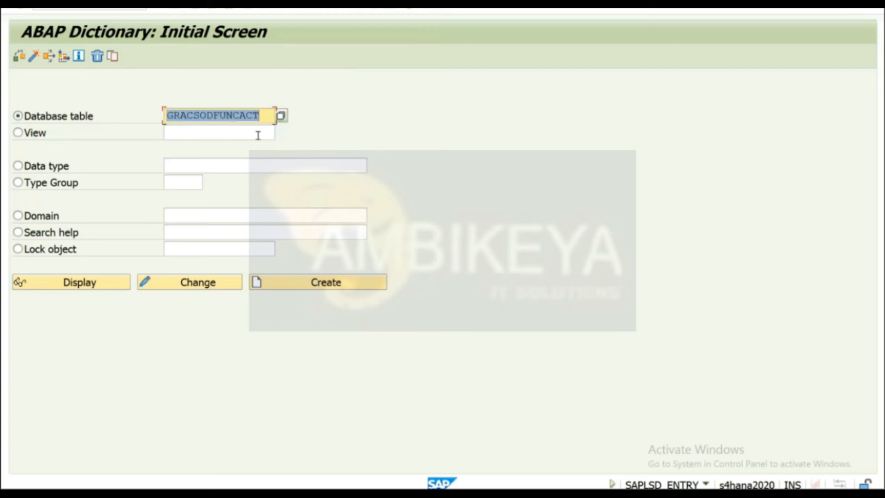
pyautogui.click(88, 281)
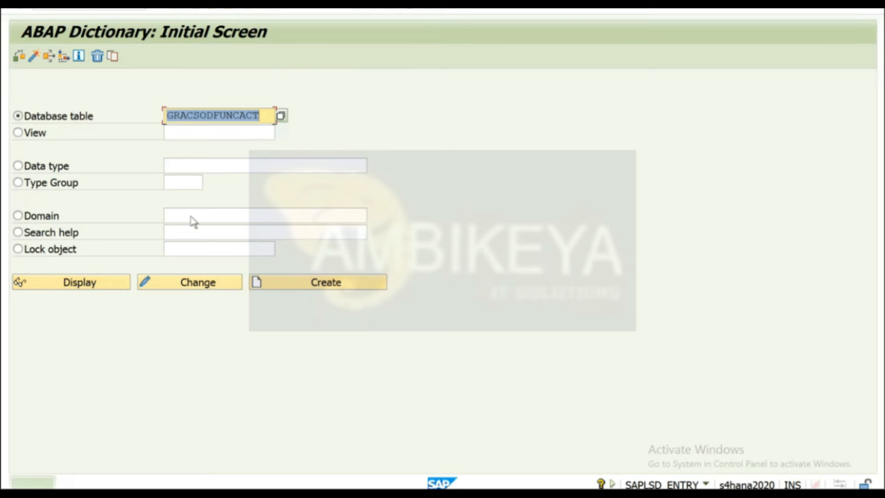
# Search tables matching GRACSO* and pick GRACSODRISK from the hits.
pyautogui.click(265, 116)
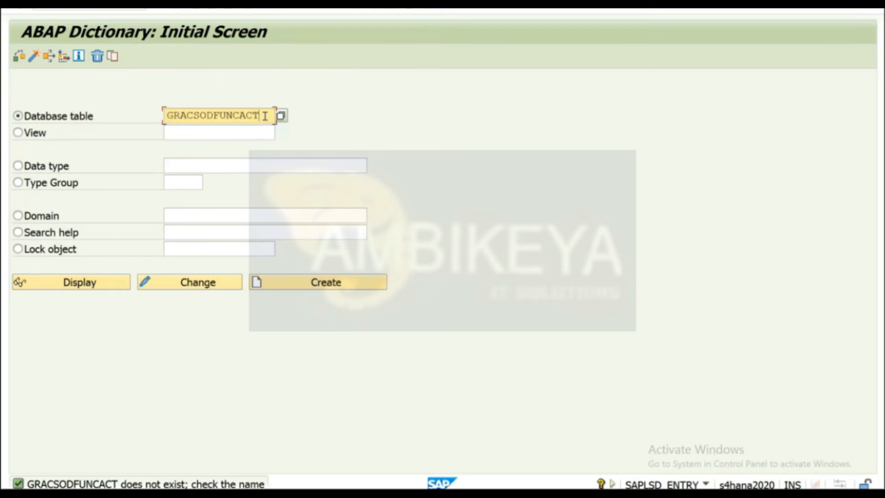
pyautogui.press('BackSpace')
pyautogui.press('BackSpace')
pyautogui.press('BackSpace')
pyautogui.press('BackSpace')
pyautogui.press('BackSpace')
pyautogui.press('BackSpace')
pyautogui.press('BackSpace')
pyautogui.press('BackSpace')
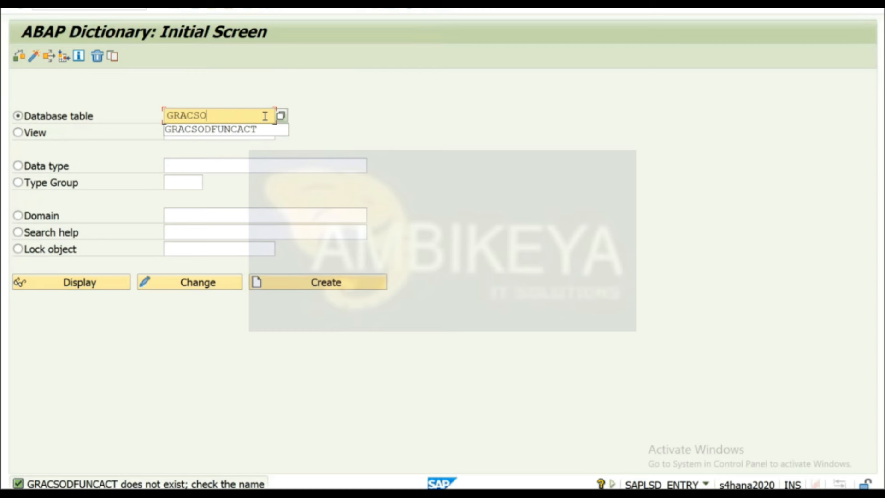
pyautogui.write('*')
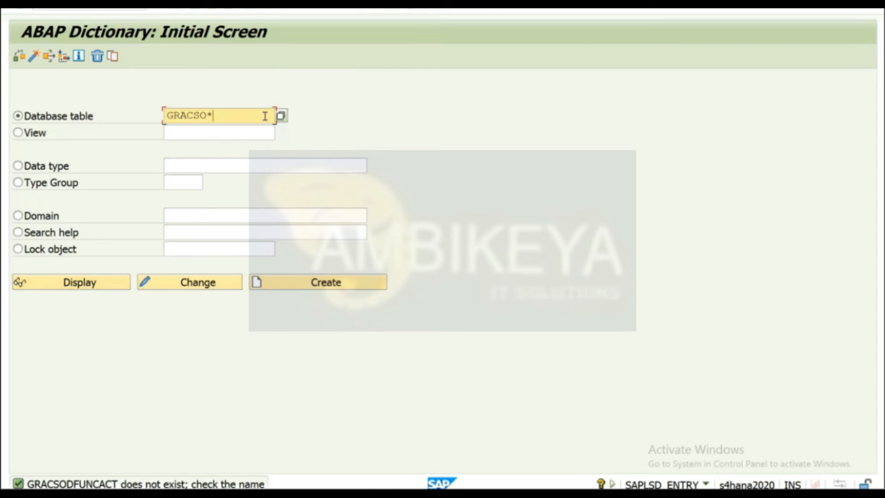
pyautogui.click(281, 116)
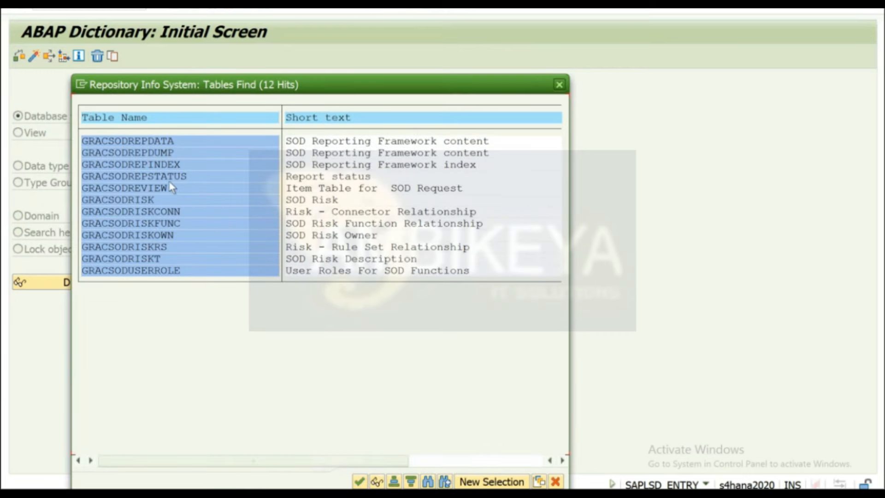
pyautogui.doubleClick(150, 200)
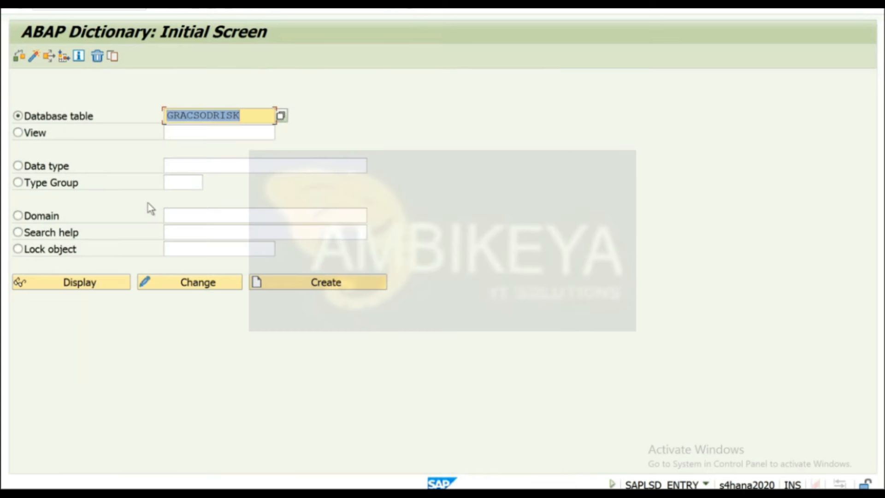
pyautogui.click(61, 281)
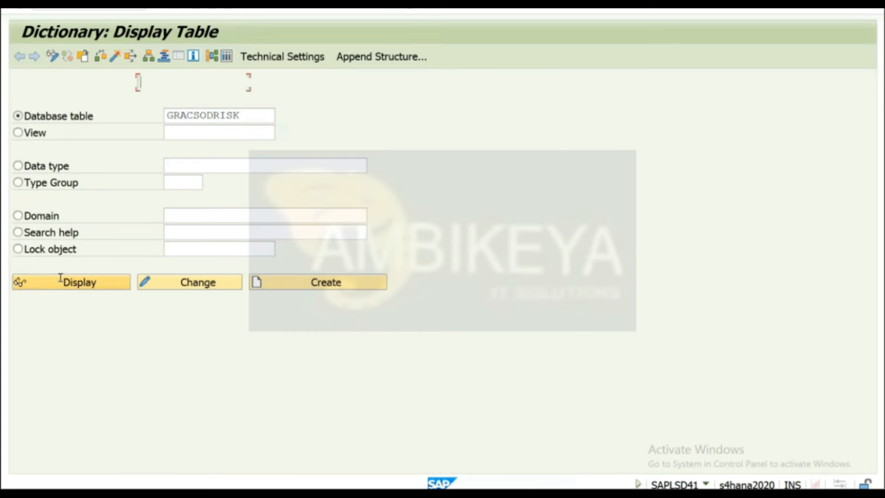
pyautogui.click(227, 56)
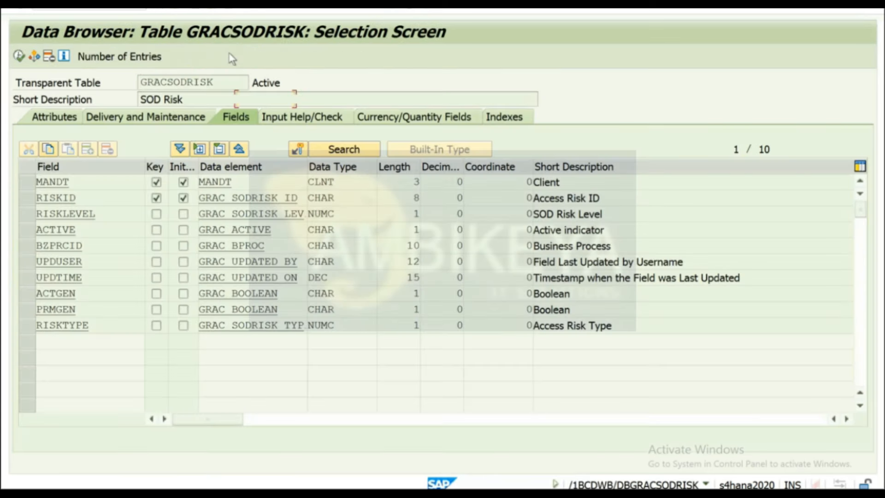
pyautogui.click(18, 56)
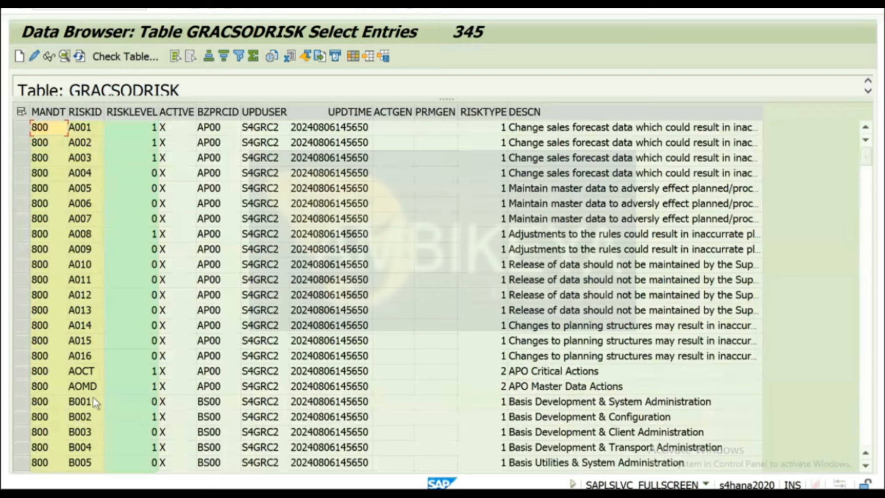
pyautogui.click(82, 113)
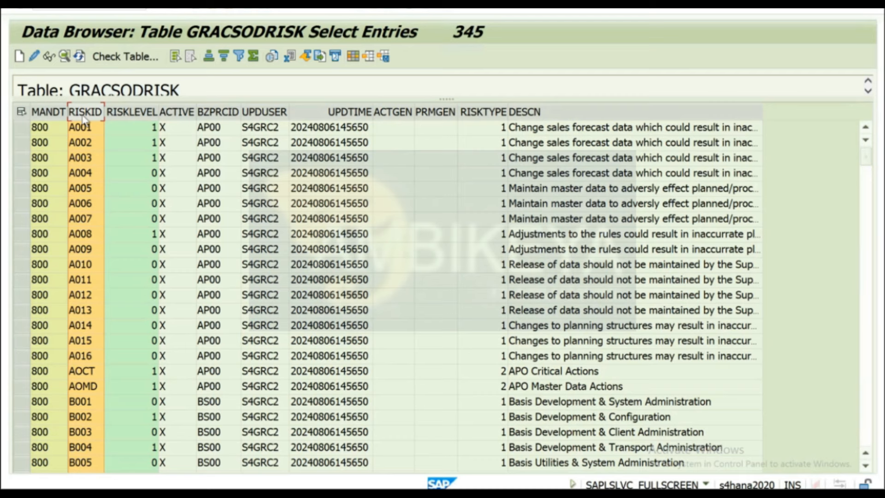
pyautogui.click(264, 112)
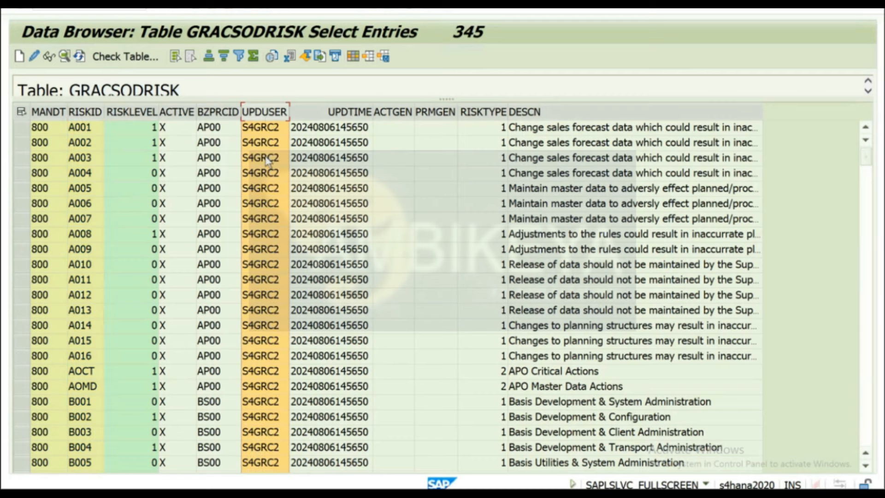
pyautogui.click(90, 130)
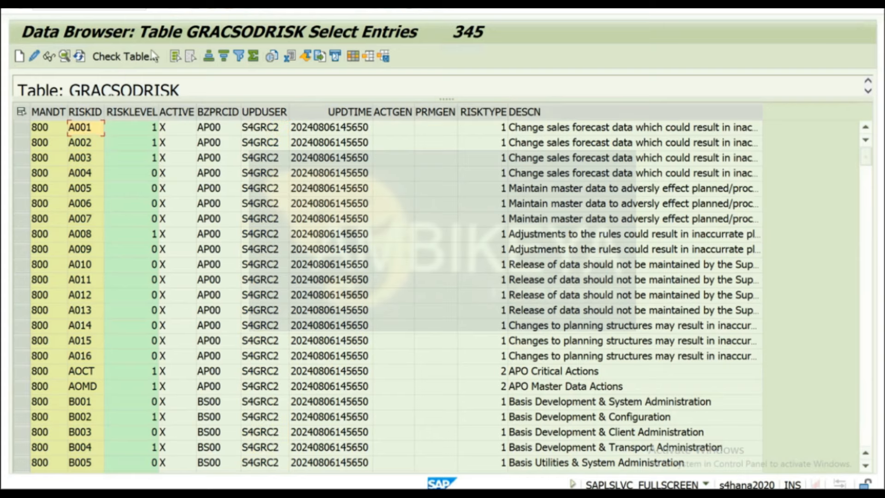
pyautogui.click(194, 8)
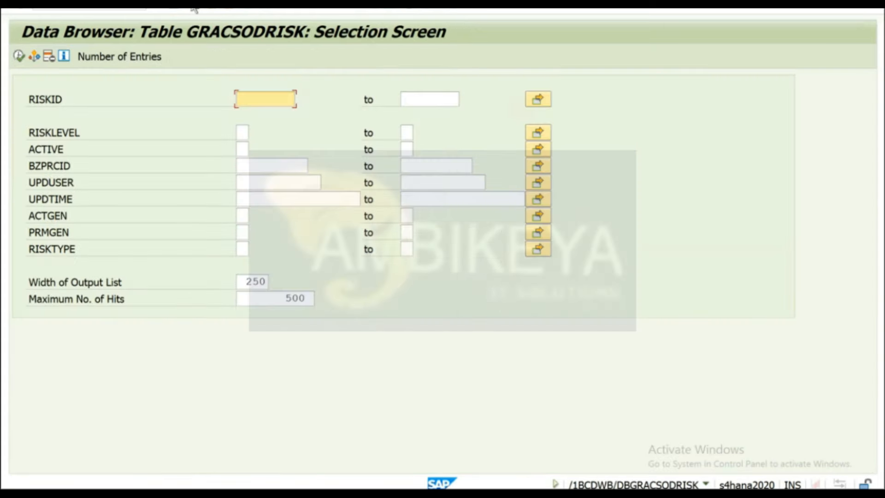
pyautogui.click(194, 8)
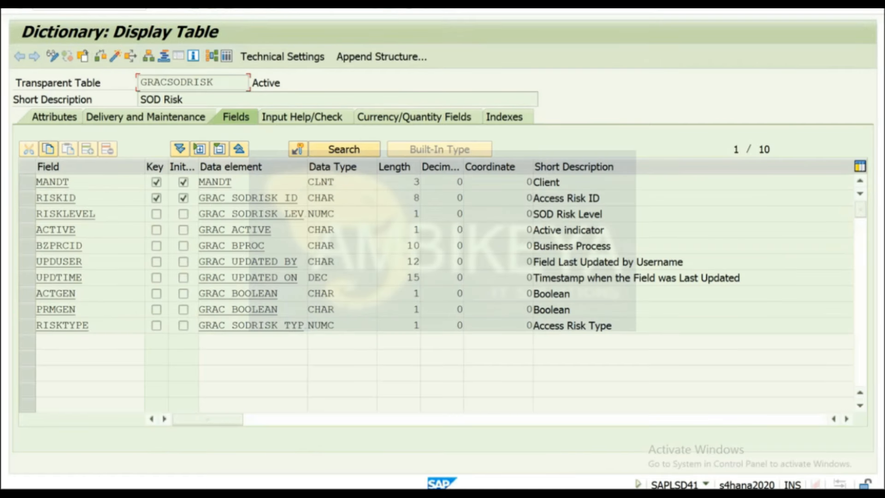
pyautogui.click(194, 9)
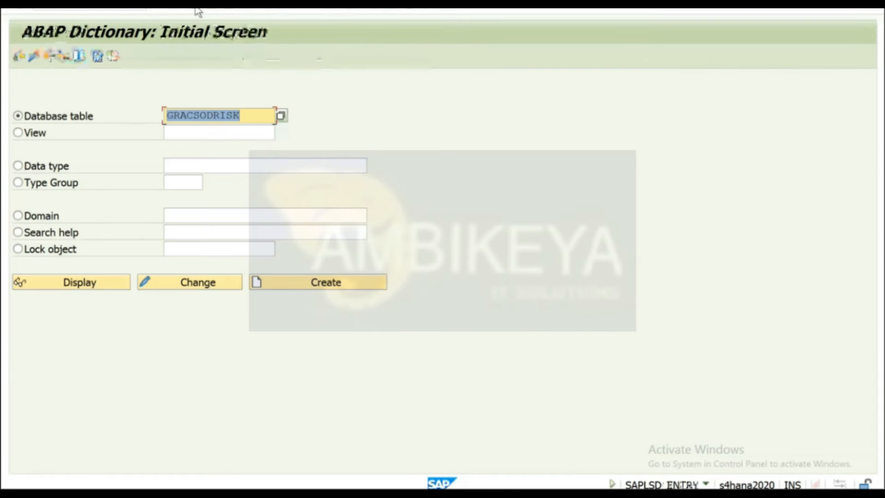
# Open the SE16 Data Browser selection screen for table VBAK.
pyautogui.click(194, 8)
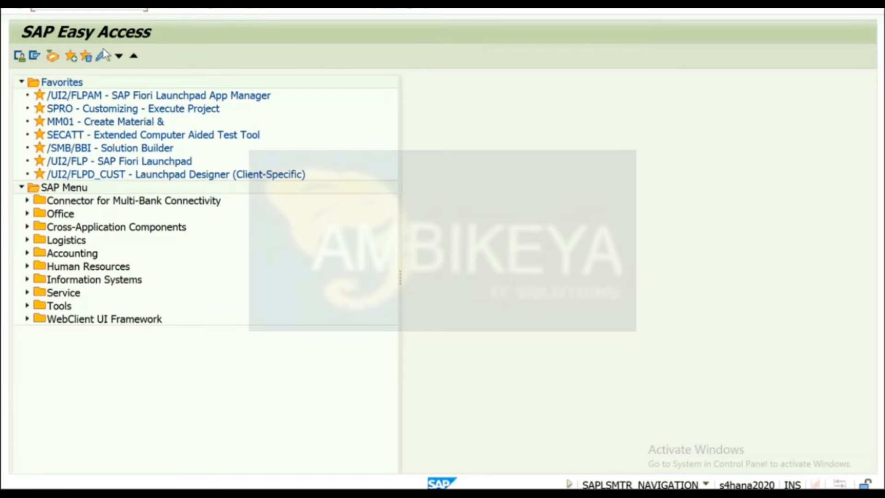
pyautogui.press('Return')
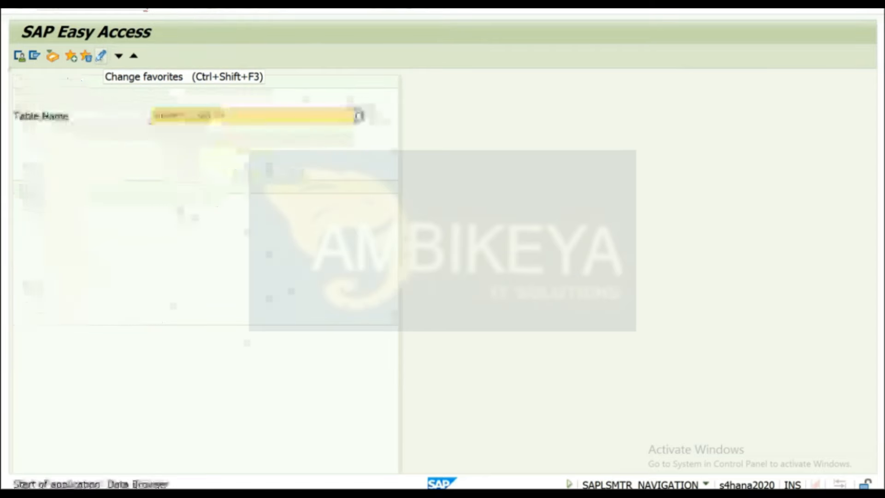
pyautogui.write('VBAK')
pyautogui.press('Return')
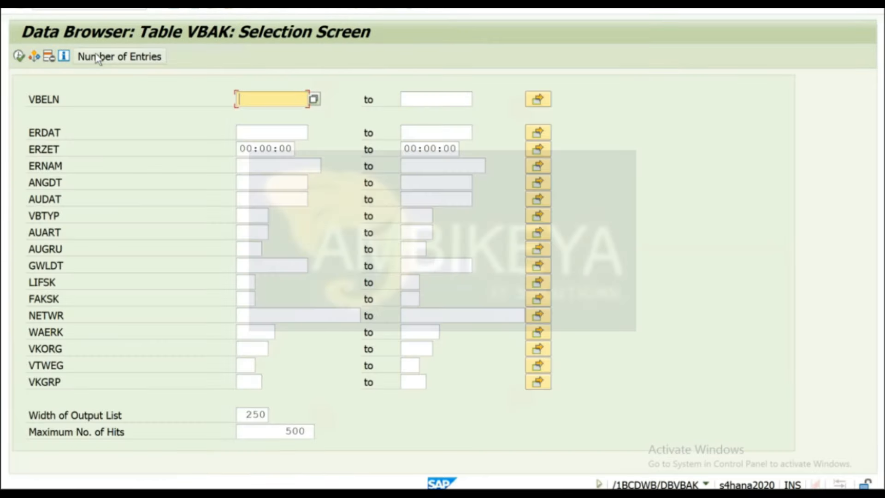
# Count VBAK's 88 entries, list them, then return to the selection screen.
pyautogui.click(129, 58)
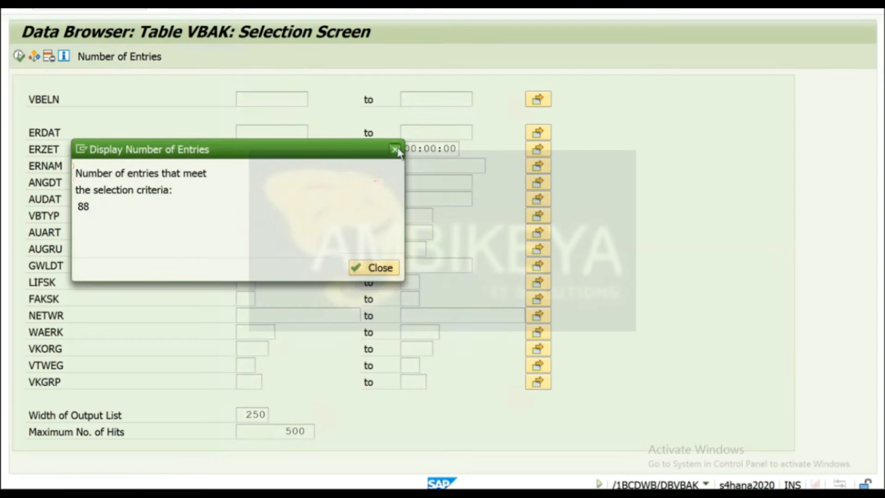
pyautogui.click(395, 149)
pyautogui.click(19, 57)
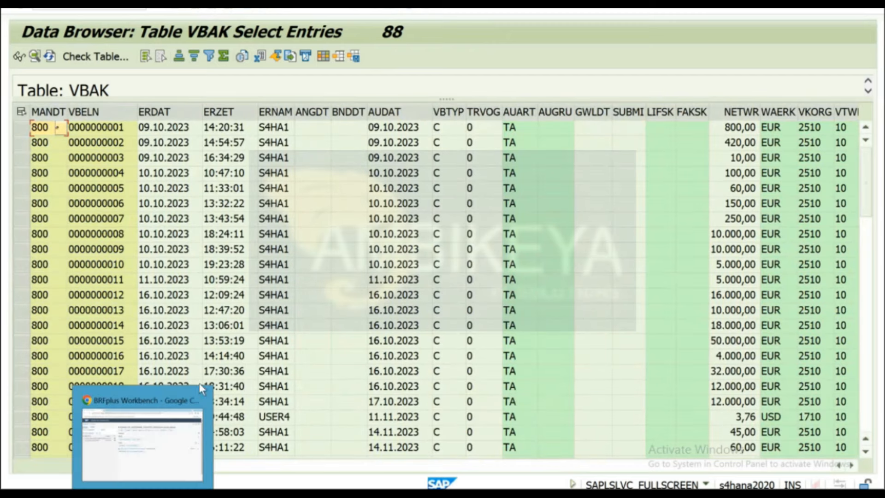
pyautogui.click(338, 237)
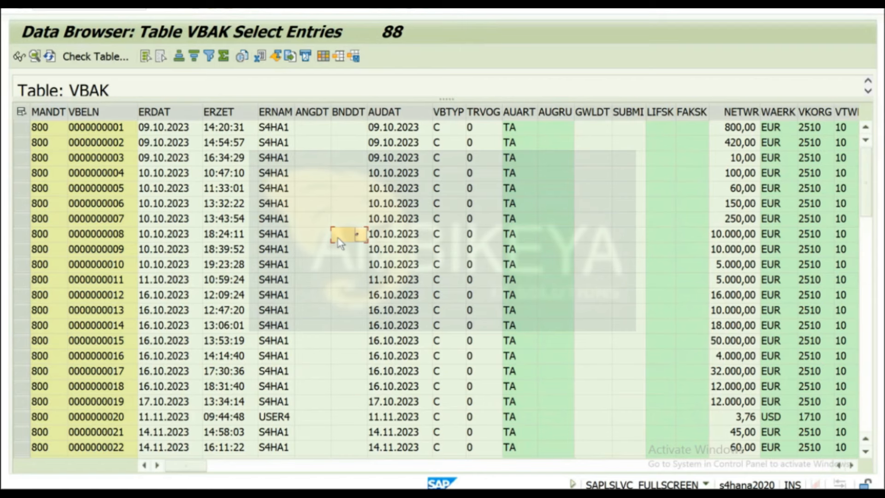
pyautogui.click(213, 11)
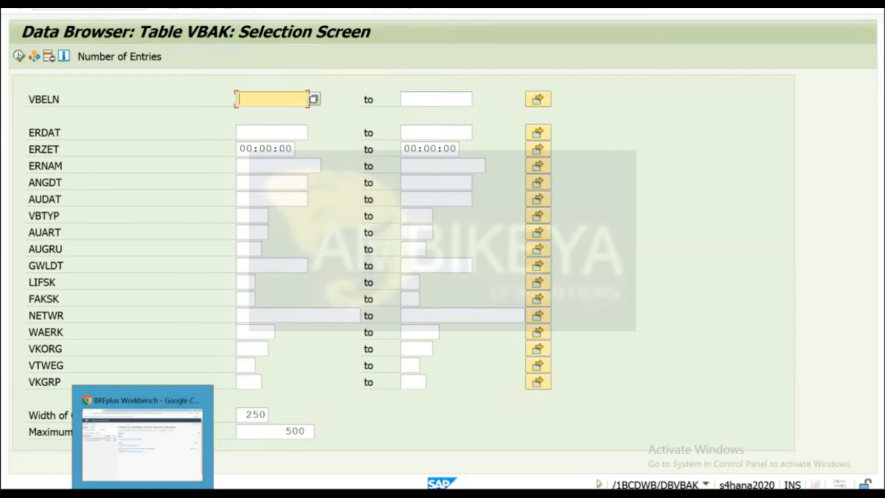
# View FU_DETERMINE_COUNTRY's signature: context KUNNR and NAME_OF_THE_CUSTOMER, result RES_COUNTRY.
pyautogui.click(139, 451)
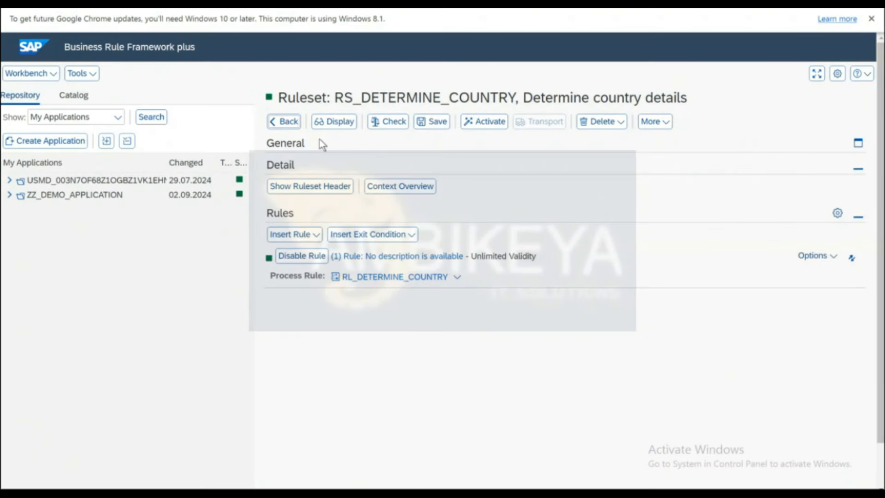
pyautogui.click(282, 122)
pyautogui.click(298, 231)
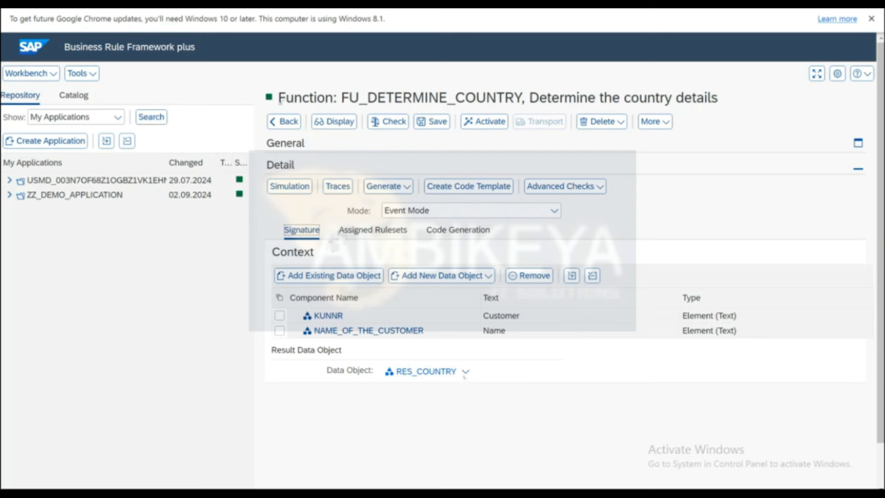
# Start a new function FU_DETERMINE_VBAK_DETAILS in ZZ_DEMO_APPLICATION.
pyautogui.click(283, 121)
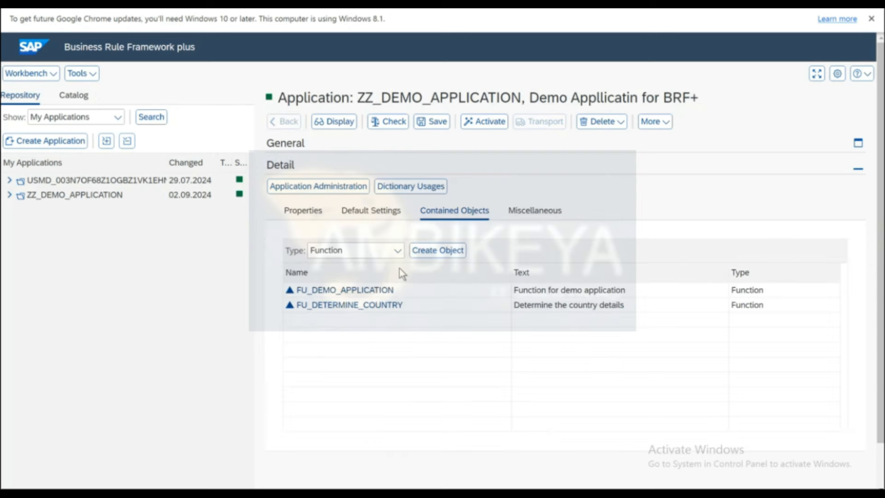
pyautogui.click(440, 252)
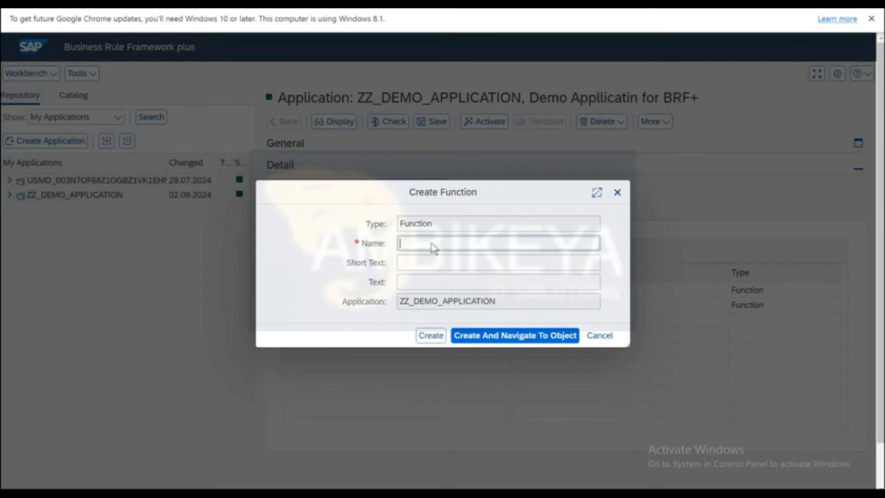
pyautogui.write('FU')
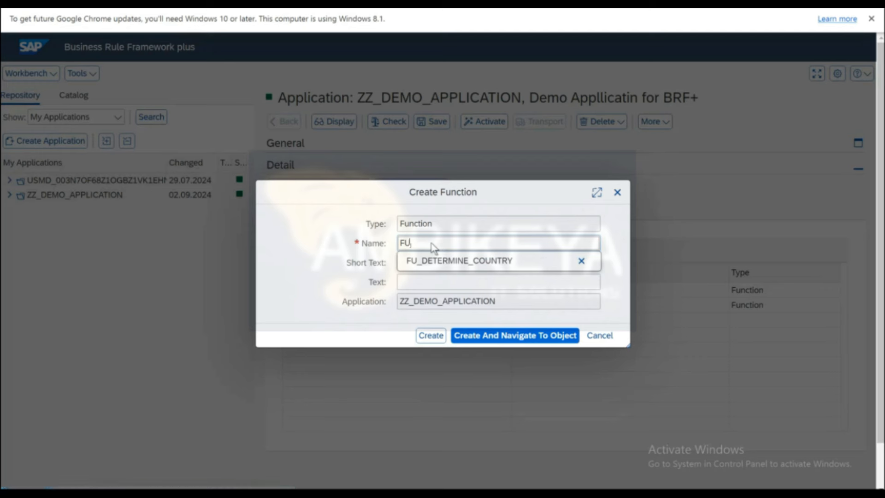
pyautogui.write('_DETERMINE')
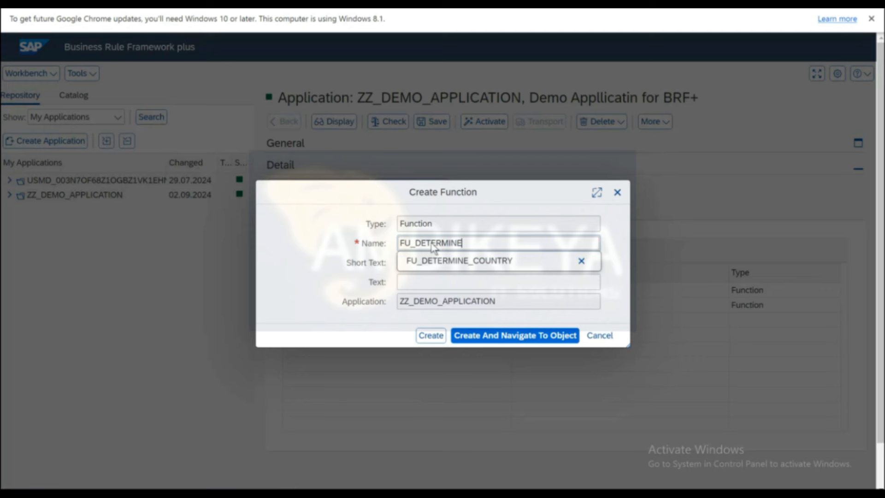
pyautogui.write('_SALES_')
pyautogui.press('BackSpace')
pyautogui.press('BackSpace')
pyautogui.press('BackSpace')
pyautogui.press('BackSpace')
pyautogui.press('BackSpace')
pyautogui.press('BackSpace')
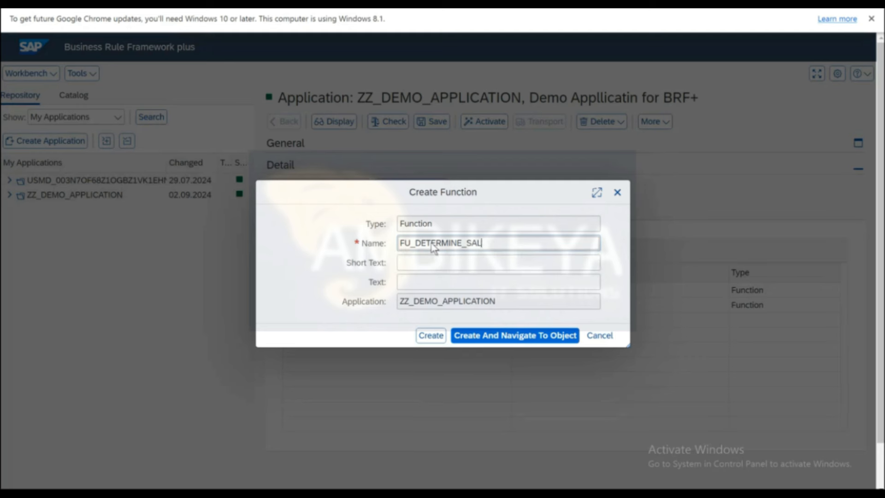
pyautogui.write('VBAK_DETAILS')
# Describe the function as 'Determine VBAK Detais' in short and long text, and create it.
pyautogui.press('Tab')
pyautogui.write('De')
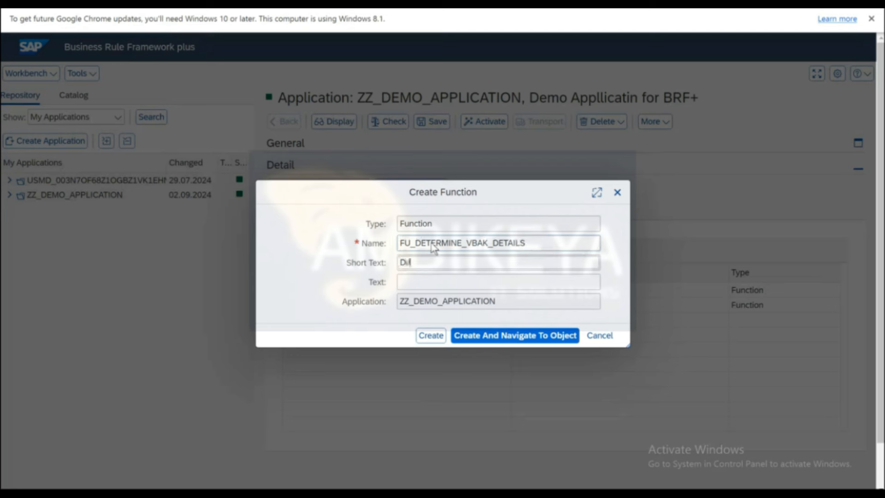
pyautogui.write('termine VBAK Detai')
pyautogui.press('Tab')
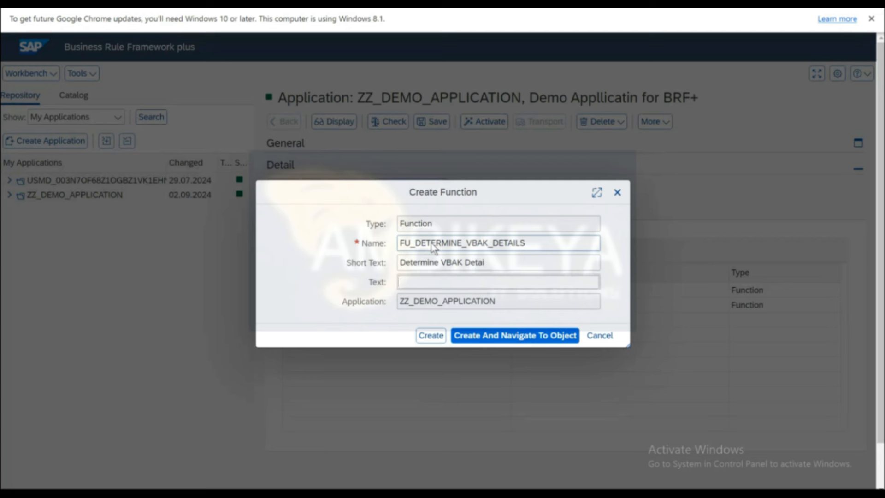
pyautogui.click(488, 263)
pyautogui.moveTo(488, 263); pyautogui.dragTo(395, 264)
pyautogui.hotkey('ctrl', 'c')
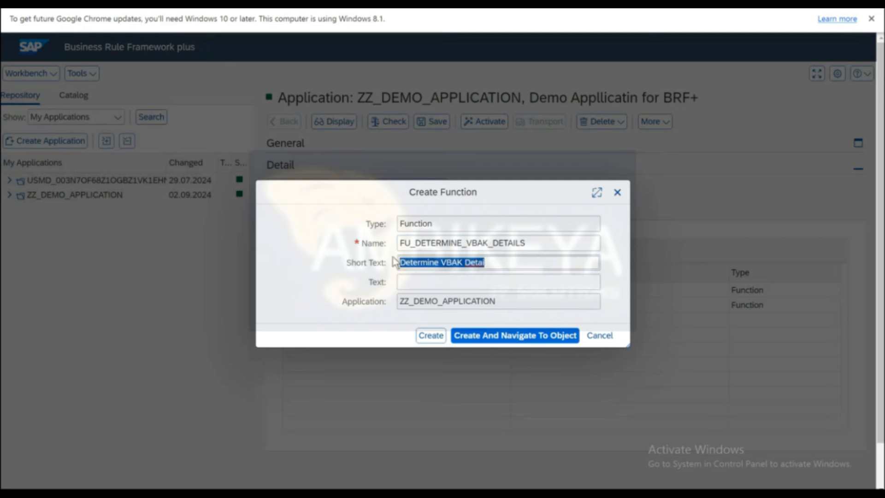
pyautogui.click(430, 285)
pyautogui.hotkey('ctrl', 'v')
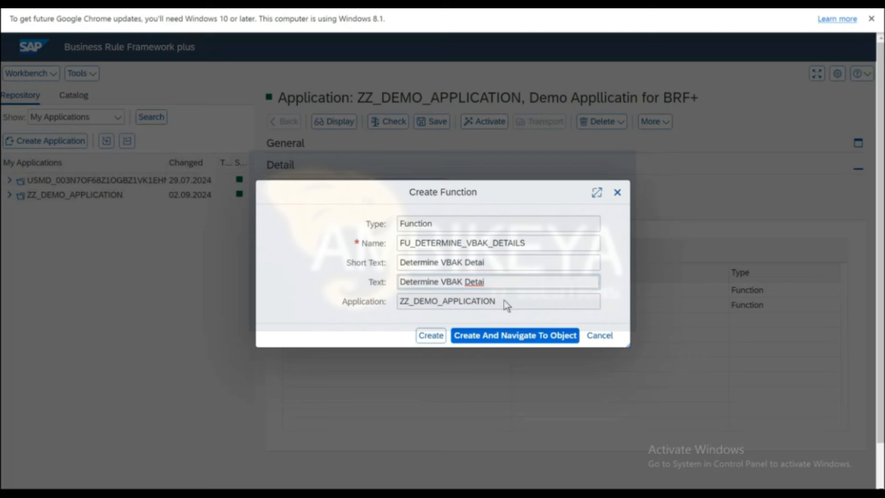
pyautogui.write('s')
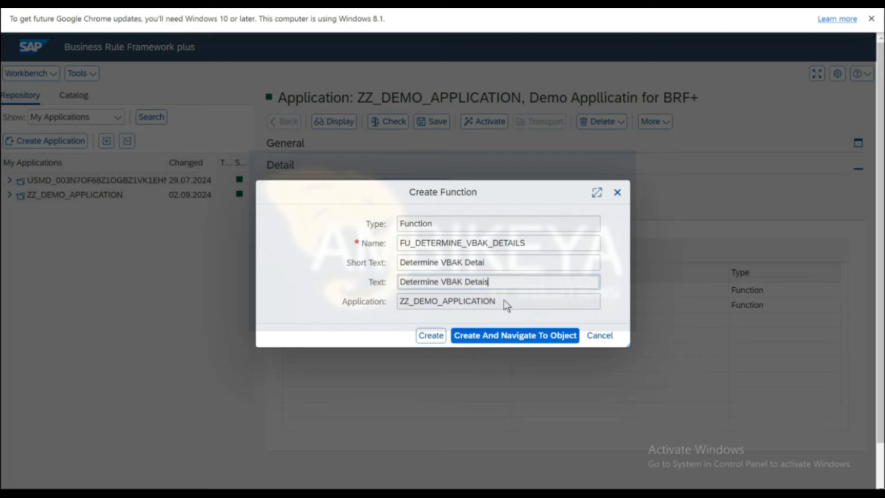
pyautogui.click(505, 340)
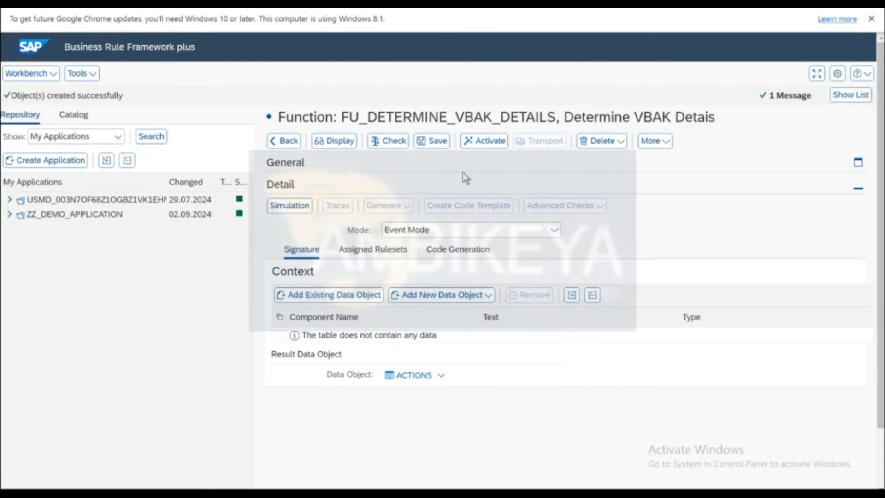
# Save and activate FU_DETERMINE_VBAK_DETAILS, then bring the 88 VBAK entries in the Data Browser forward.
pyautogui.click(430, 140)
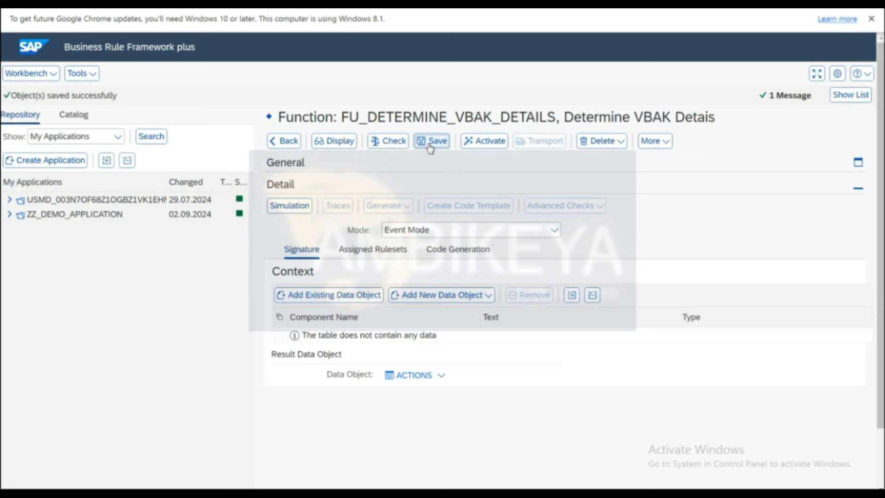
pyautogui.click(481, 146)
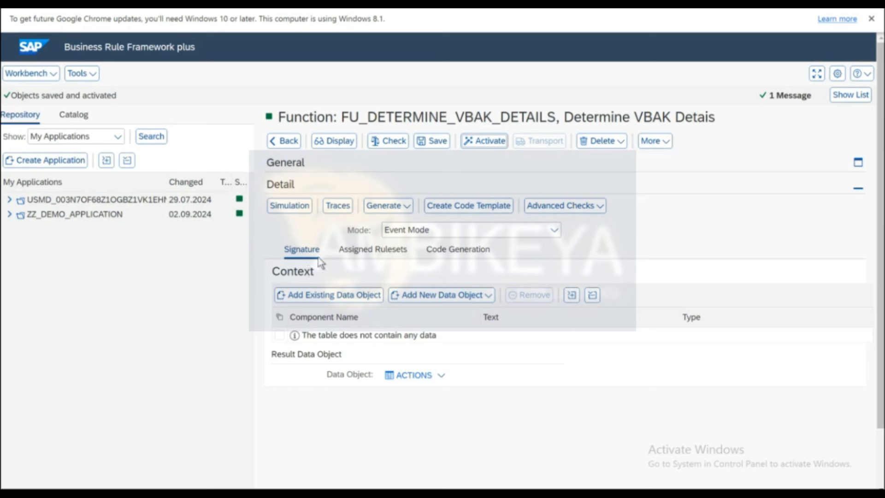
pyautogui.click(444, 300)
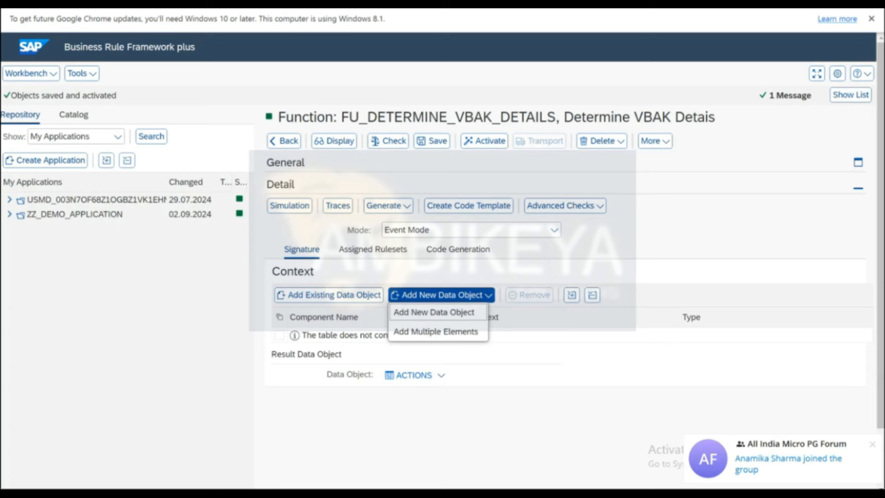
pyautogui.moveTo(175, 488)
pyautogui.click(228, 453)
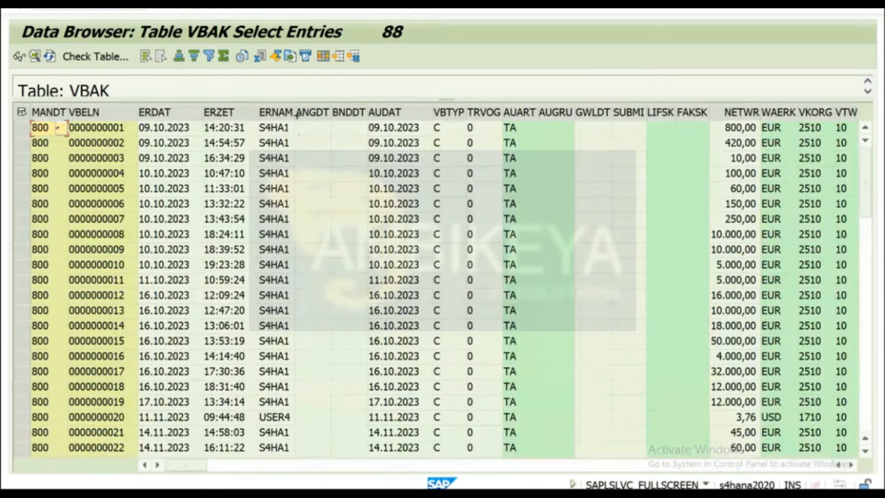
# Widen the ERNAM column and filter the VBAK entries to creator S4HA1.
pyautogui.moveTo(295, 112); pyautogui.dragTo(330, 109)
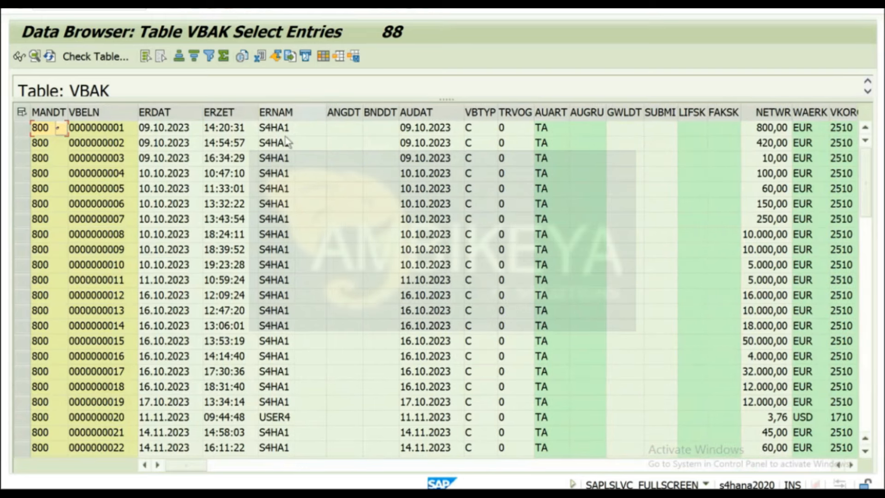
pyautogui.click(281, 130)
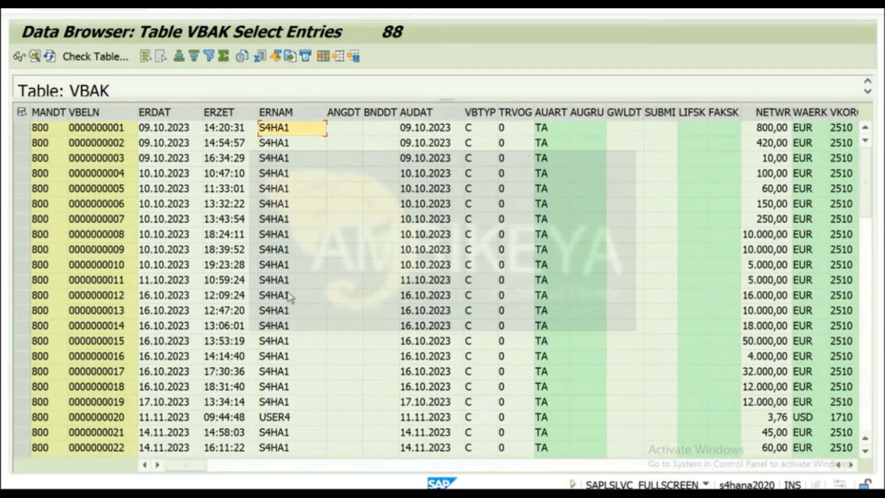
pyautogui.scroll(-2, 291, 298)
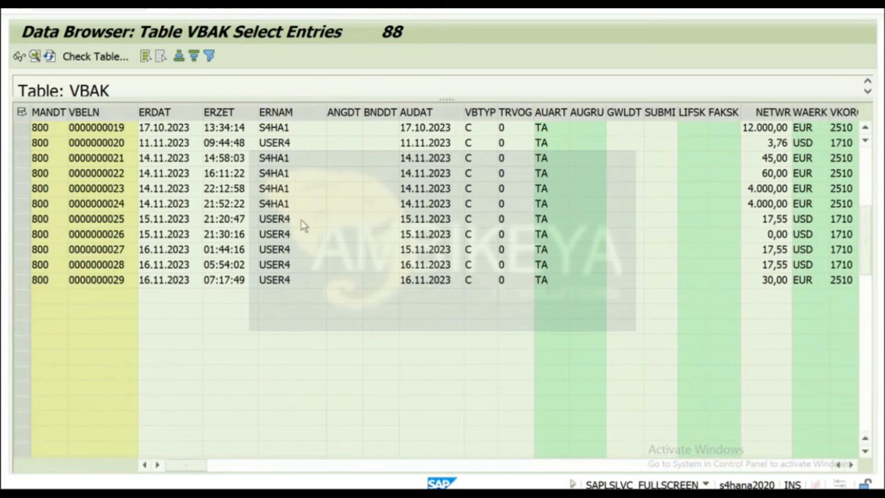
pyautogui.scroll(6, 286, 219)
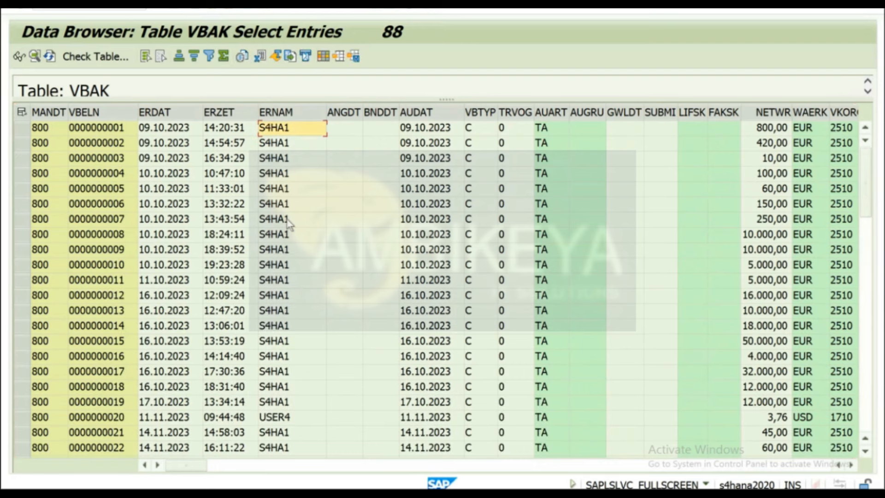
pyautogui.click(276, 112)
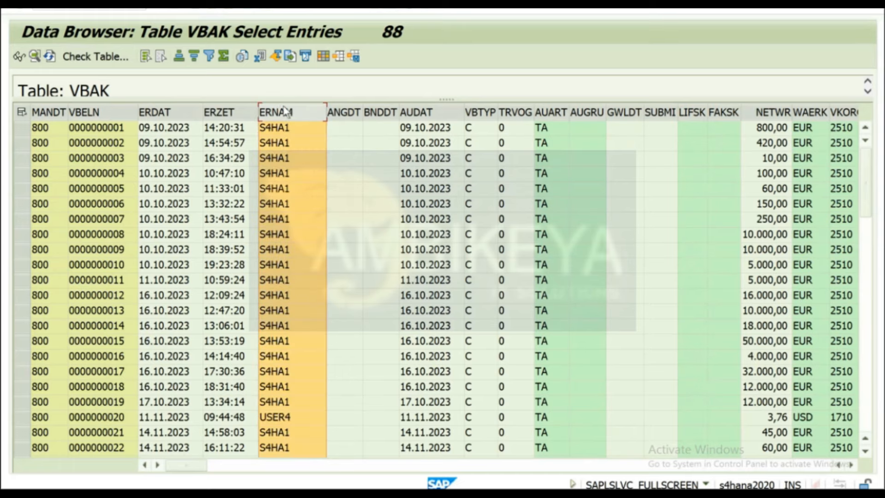
pyautogui.click(209, 56)
pyautogui.write('S4HA1')
pyautogui.press('Return')
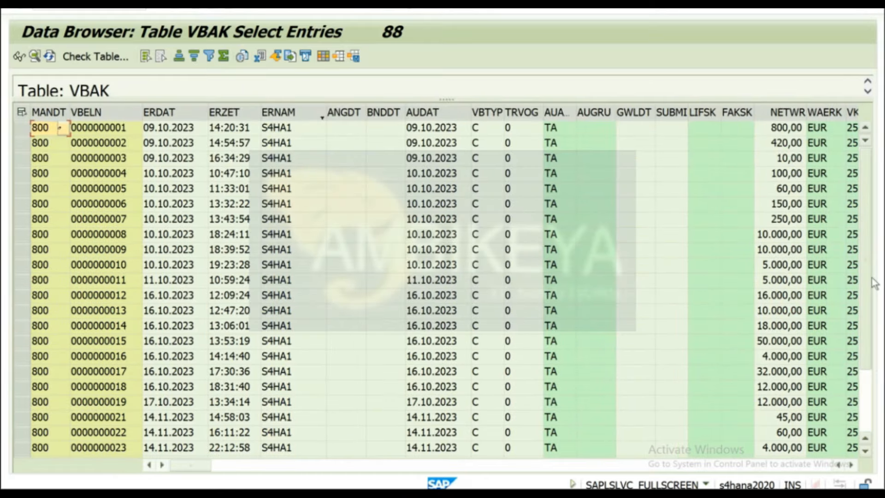
# Change the ERNAM filter to USER4, picked from the value list.
pyautogui.scroll(-2, 268, 276)
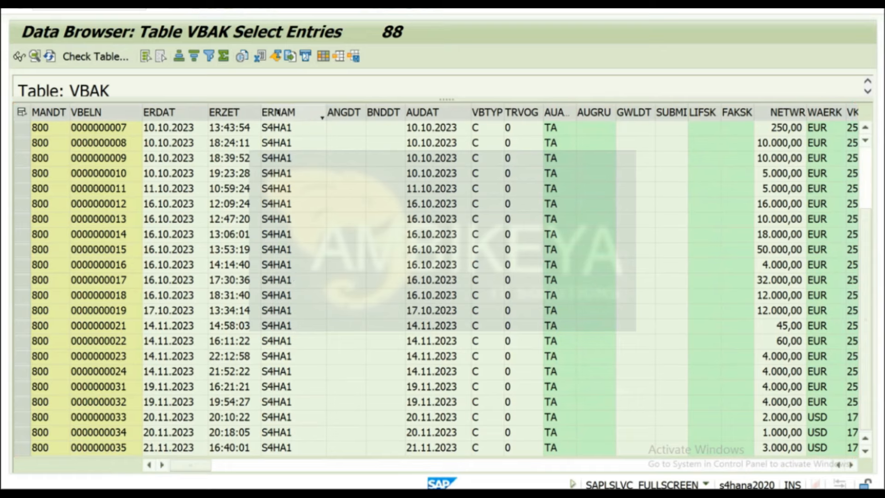
pyautogui.click(277, 113)
pyautogui.click(210, 57)
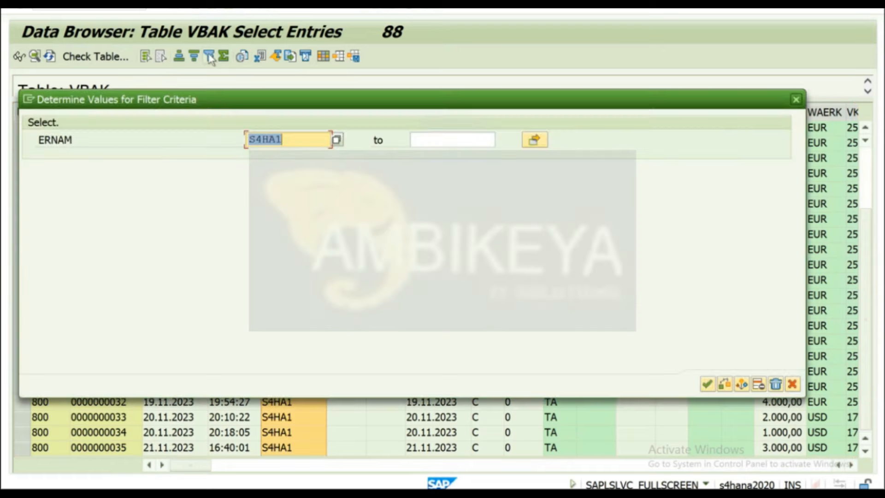
pyautogui.press('BackSpace')
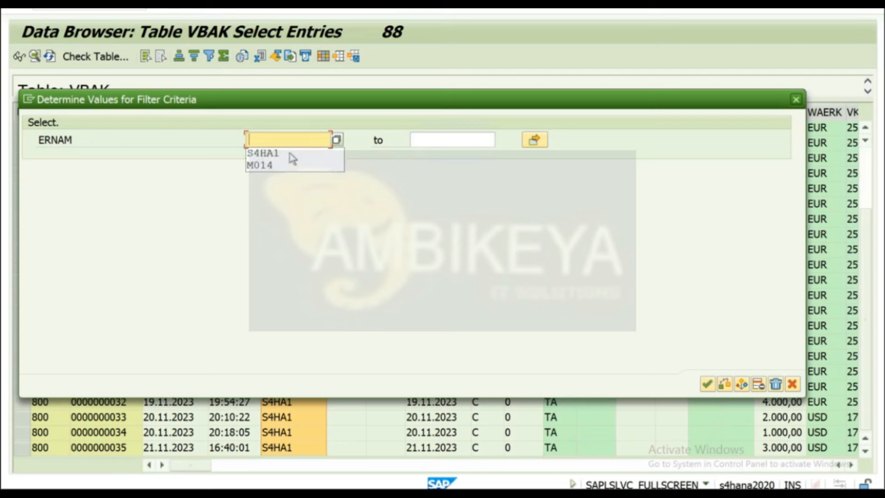
pyautogui.click(337, 140)
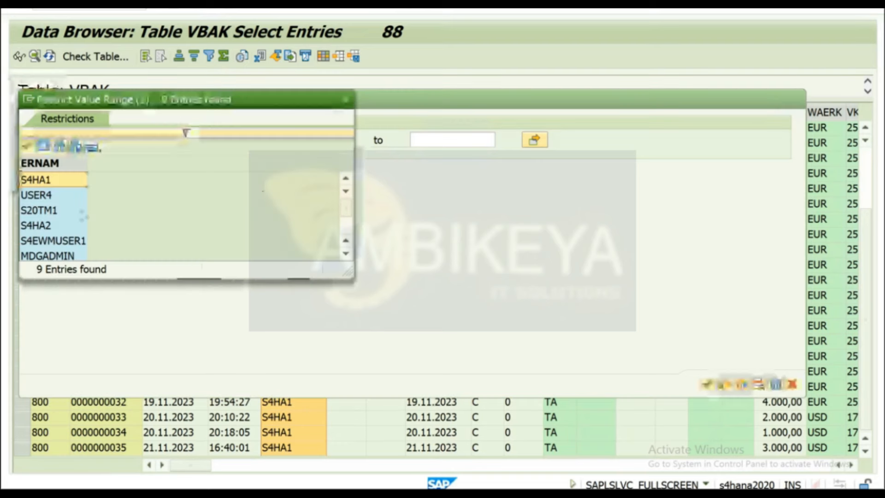
pyautogui.doubleClick(40, 197)
pyautogui.press('Return')
pyautogui.scroll(-2, 276, 242)
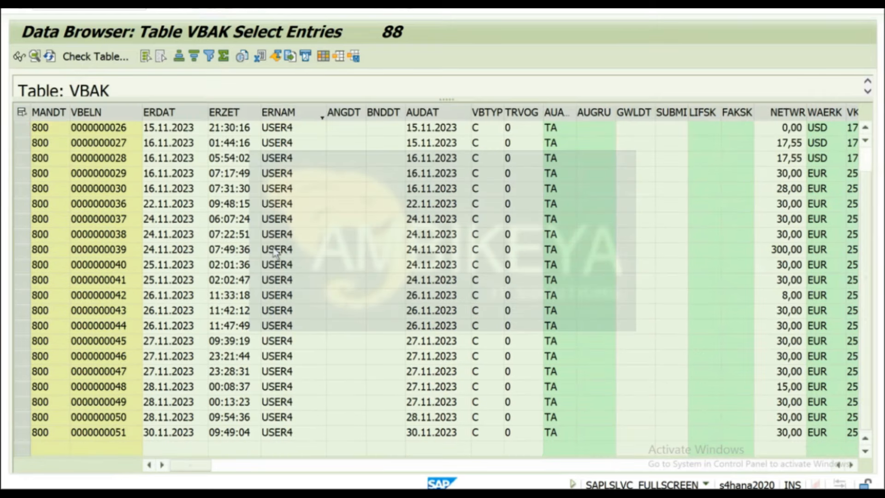
pyautogui.scroll(2, 234, 220)
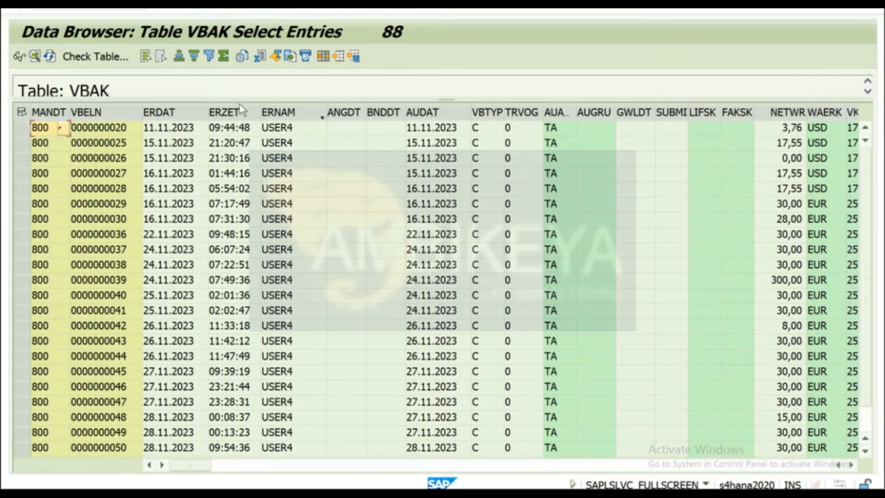
# Go back to the VBAK selection screen, check the VBELN options, and return to BRFplus.
pyautogui.click(198, 9)
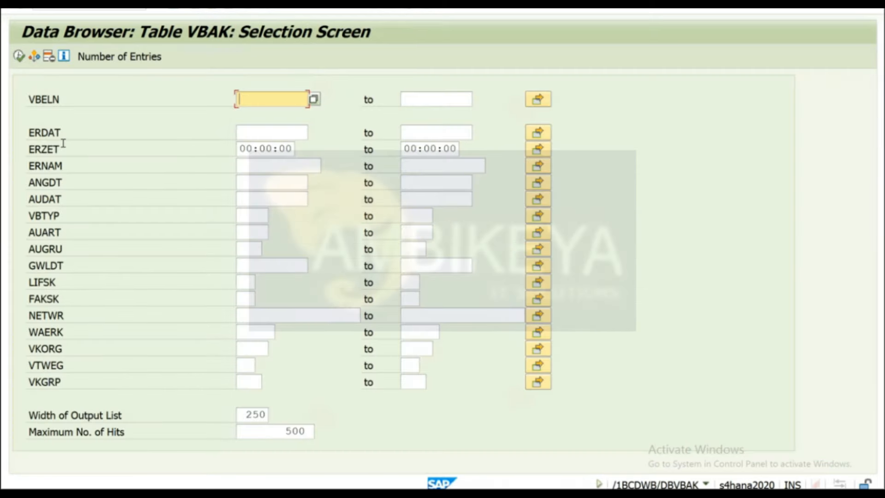
pyautogui.moveTo(63, 165); pyautogui.dragTo(5, 171)
pyautogui.doubleClick(39, 99)
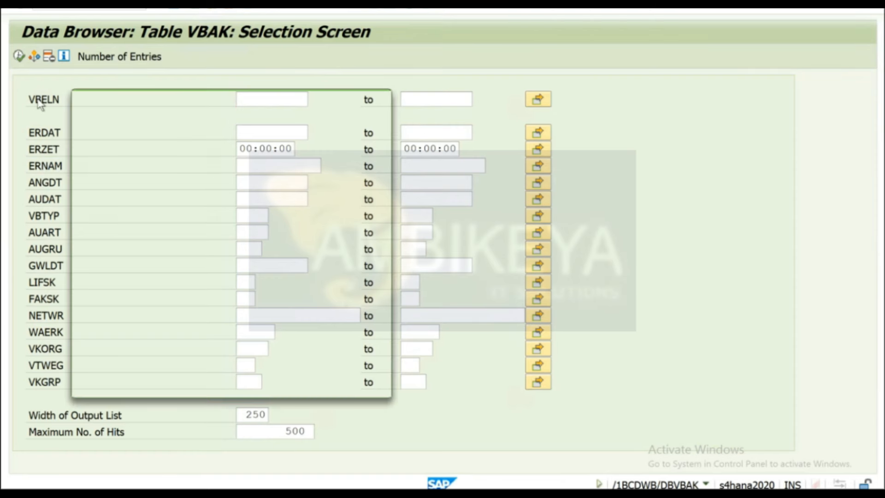
pyautogui.click(381, 99)
pyautogui.hotkey('alt', 'Tab')
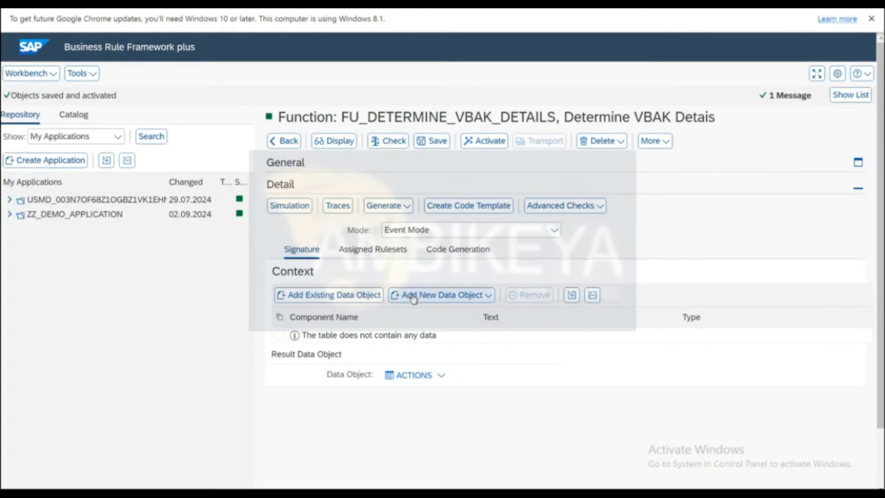
# Start a new Element data object named IN_USERNAME with text USERNAME.
pyautogui.click(416, 297)
pyautogui.click(422, 317)
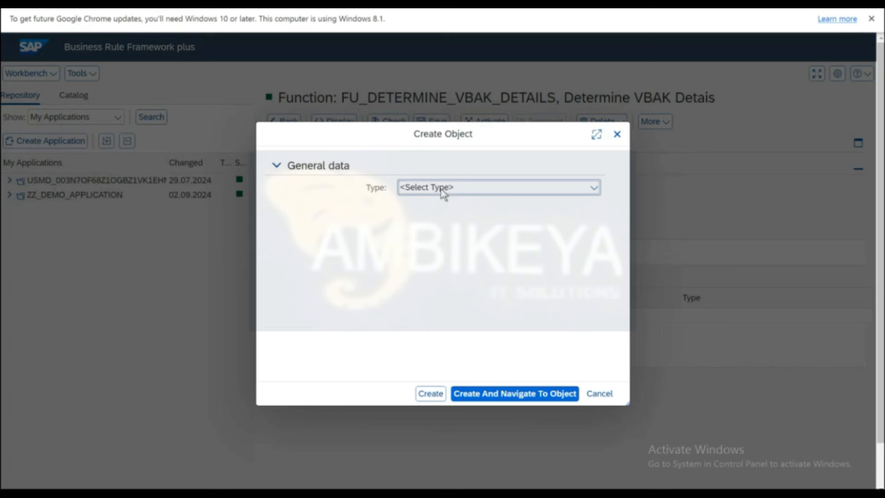
pyautogui.click(442, 189)
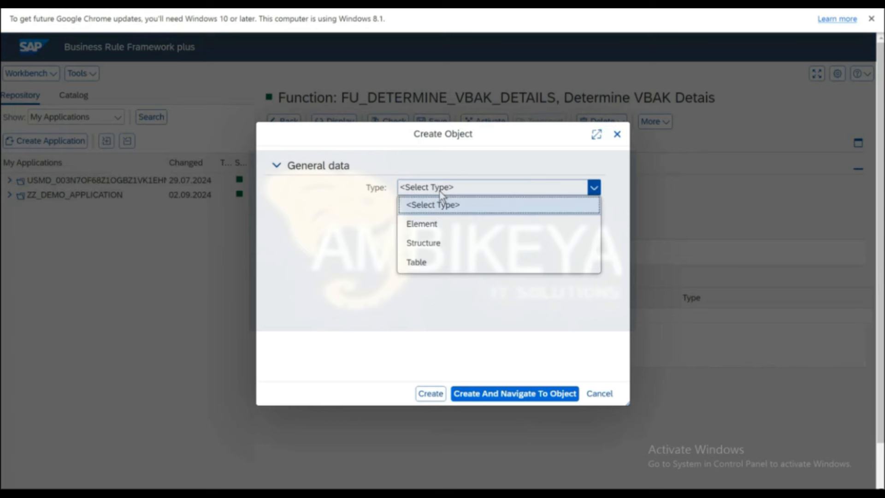
pyautogui.click(427, 224)
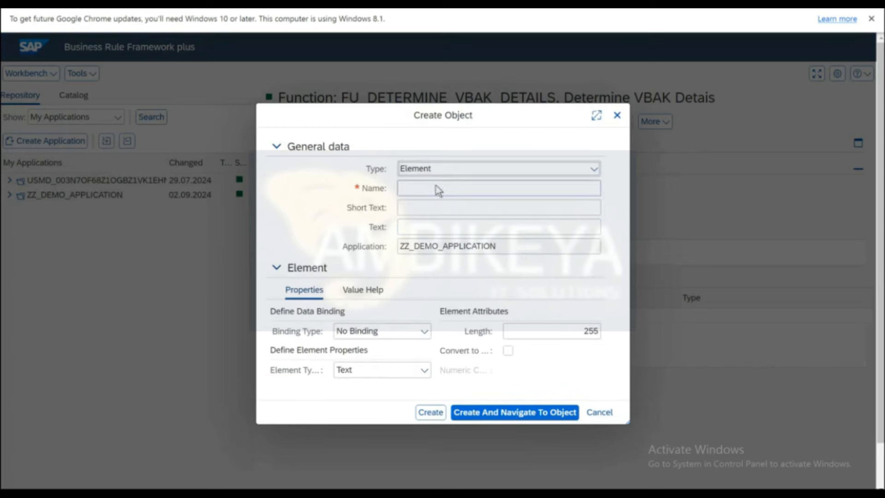
pyautogui.click(438, 191)
pyautogui.write('IN_')
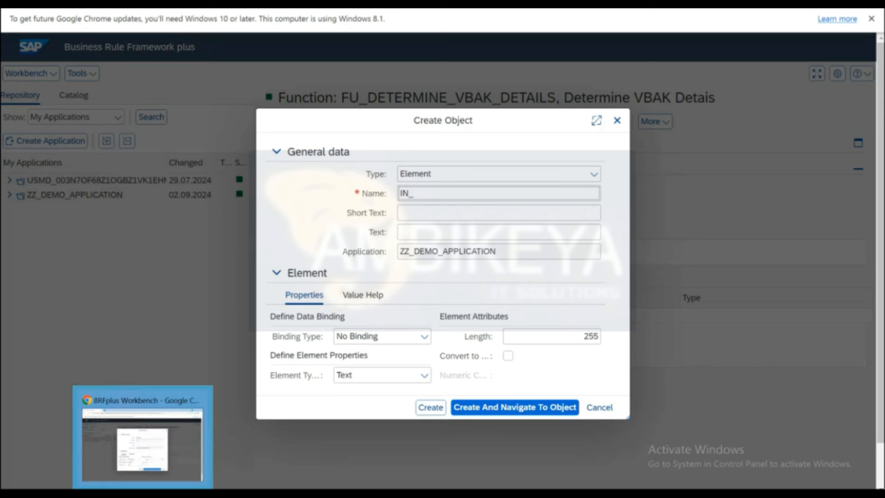
pyautogui.write('USERNAME')
pyautogui.press('Tab')
pyautogui.press('Tab')
pyautogui.write('USERNAME')
# Bind IN_USERNAME to the DDIC element ERNAM and create it.
pyautogui.click(424, 339)
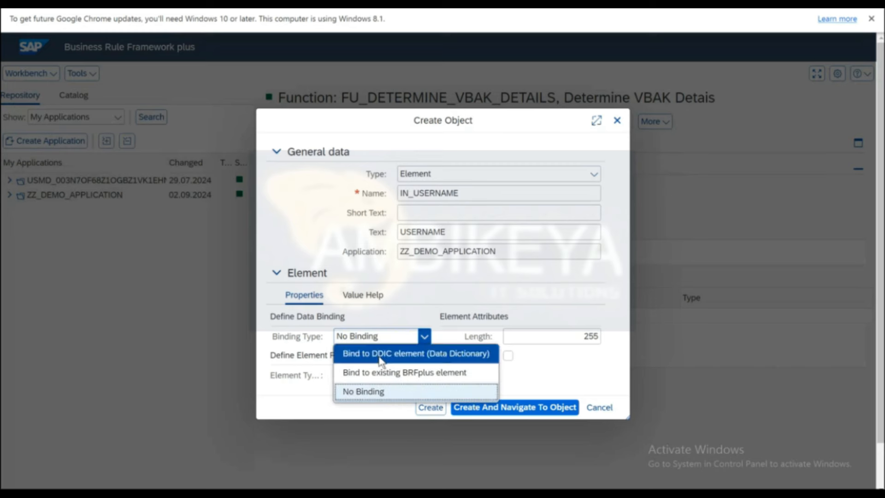
pyautogui.click(379, 359)
pyautogui.write('ERNAM')
pyautogui.press('Return')
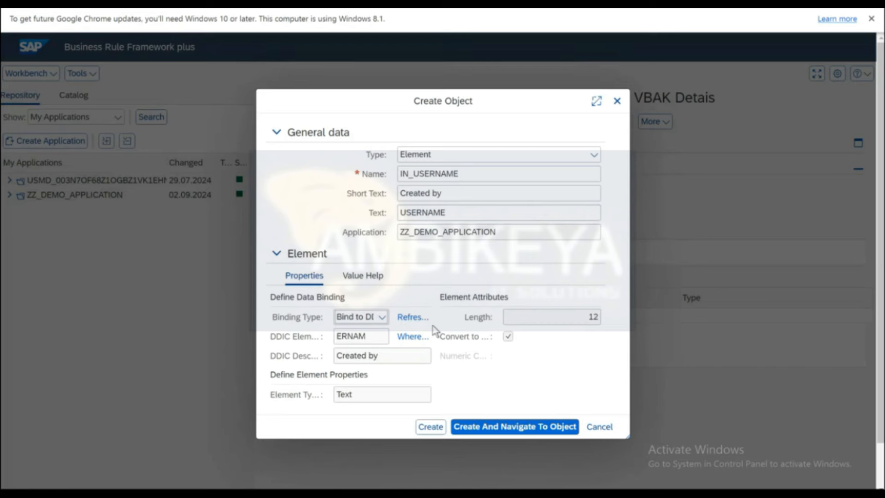
pyautogui.click(506, 427)
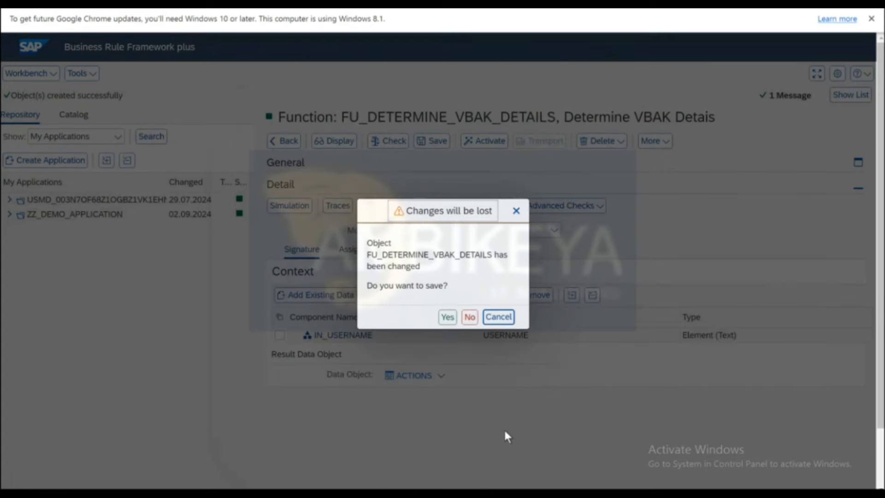
# Save the function, activate IN_USERNAME, and return to FU_DETERMINE_VBAK_DETAILS.
pyautogui.click(447, 318)
pyautogui.click(480, 141)
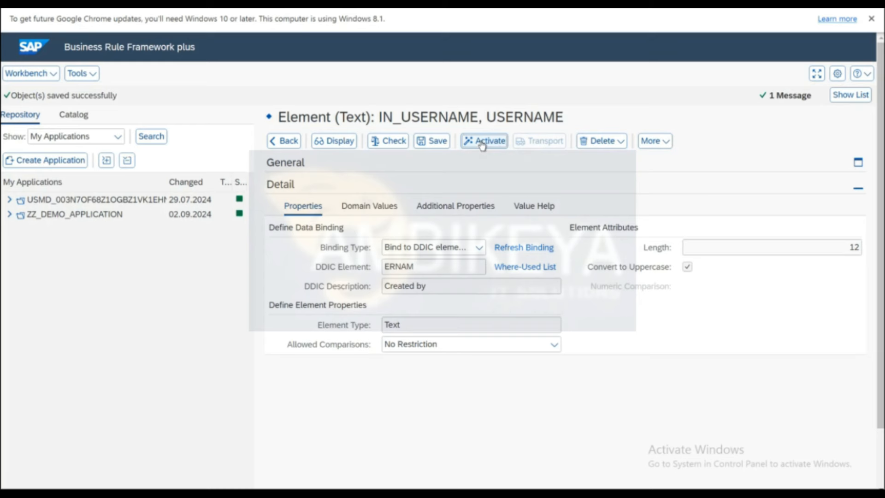
pyautogui.click(286, 140)
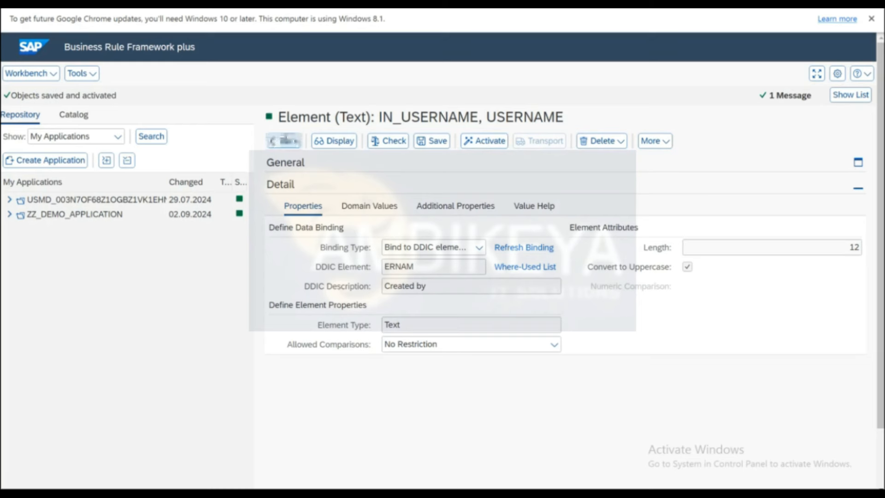
pyautogui.scroll(-1, 463, 350)
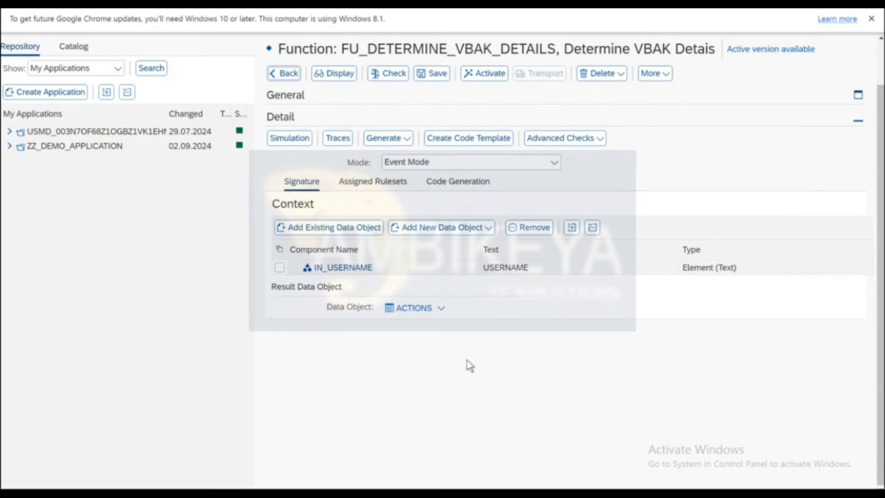
pyautogui.click(442, 308)
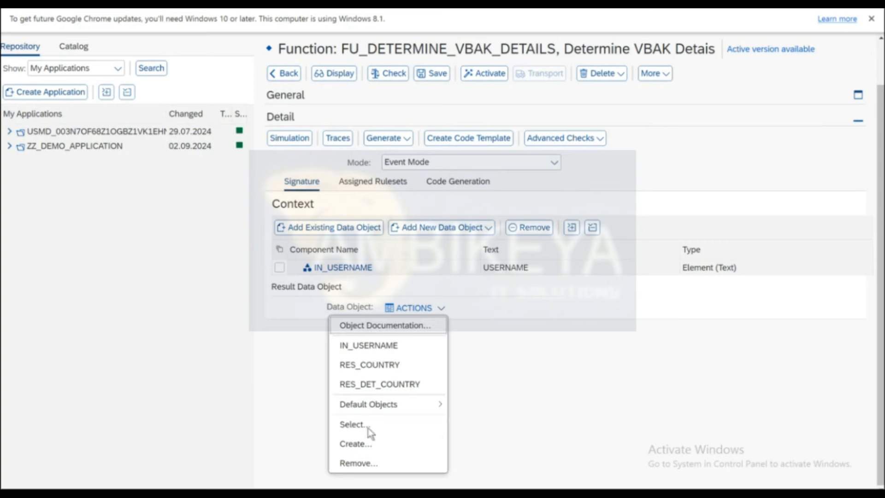
# Start a new Table result data object TBL_GET_VBAK with text 'Determine the VBAK Details'.
pyautogui.click(358, 445)
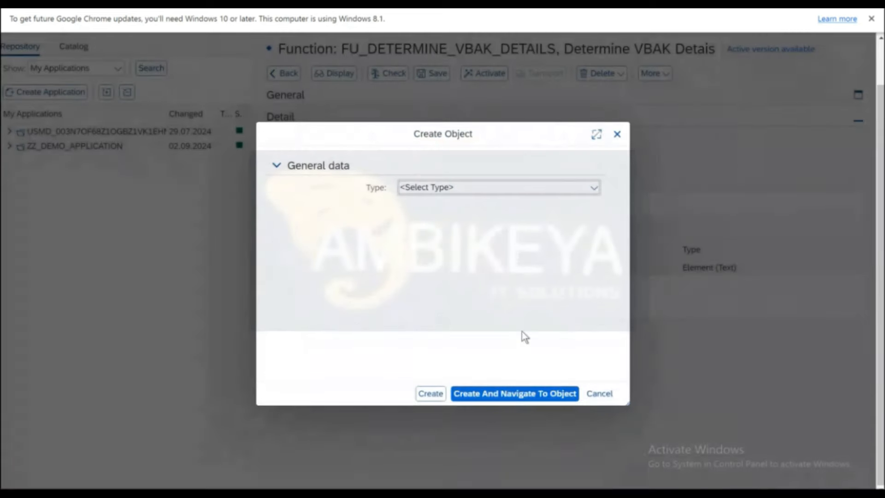
pyautogui.click(593, 187)
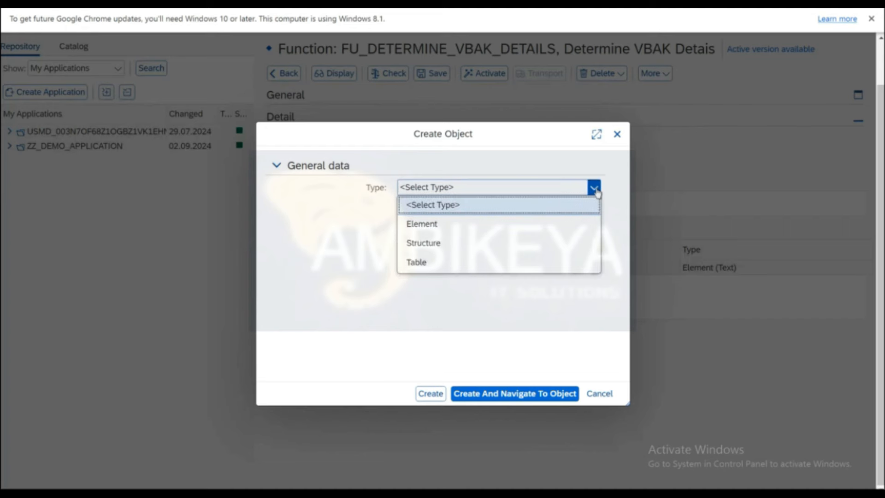
pyautogui.click(417, 263)
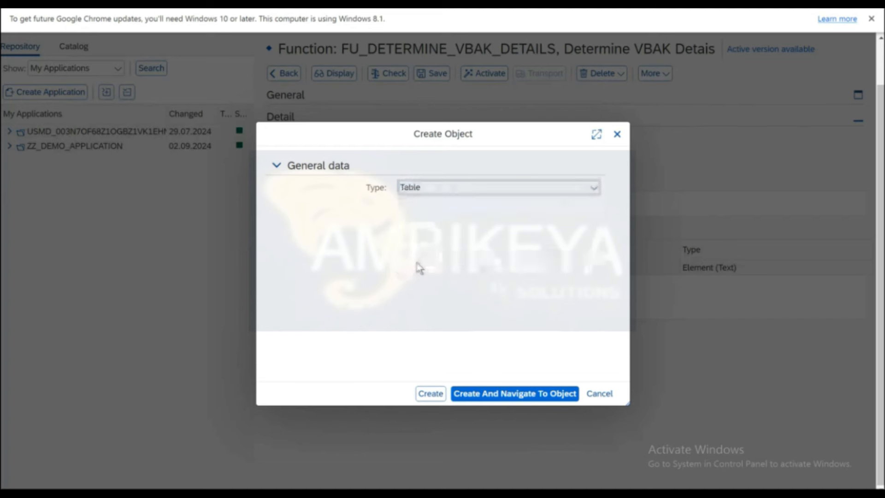
pyautogui.click(443, 201)
pyautogui.write('DT')
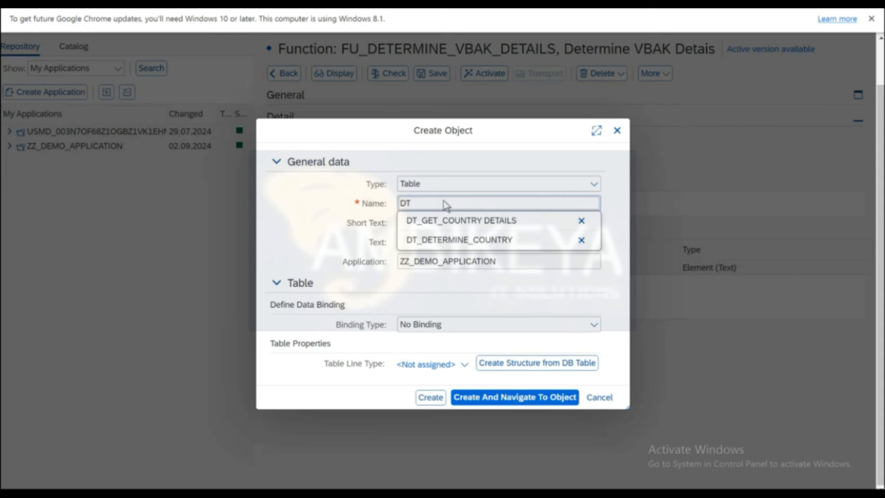
pyautogui.press('BackSpace')
pyautogui.press('BackSpace')
pyautogui.write('TBL_GET')
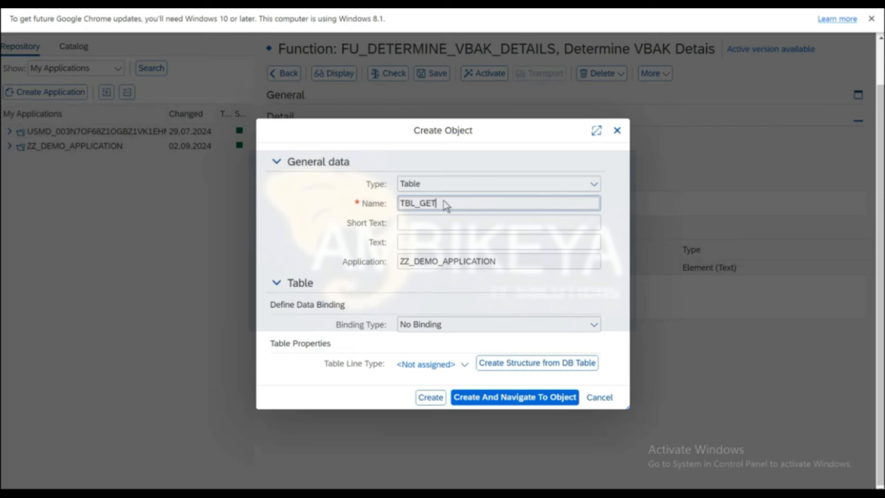
pyautogui.write('_VBAK')
pyautogui.press('Tab')
pyautogui.press('Tab')
pyautogui.write('Det')
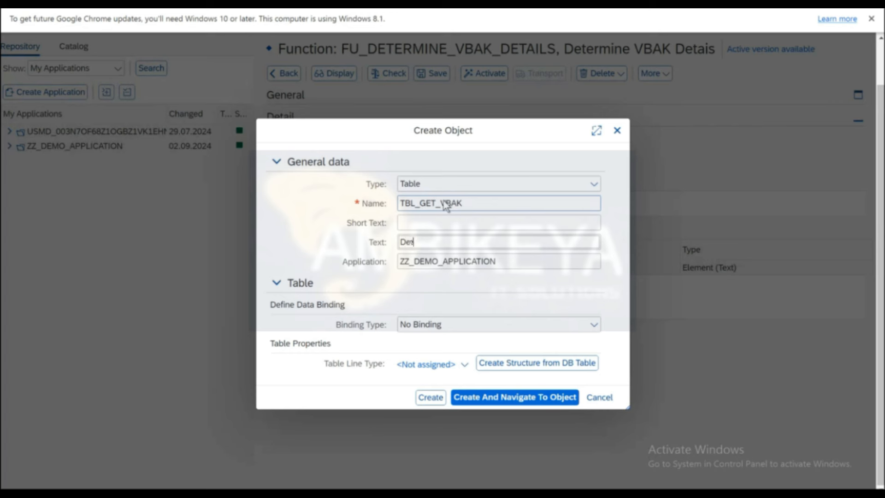
pyautogui.write('ermine VBe VBAK ')
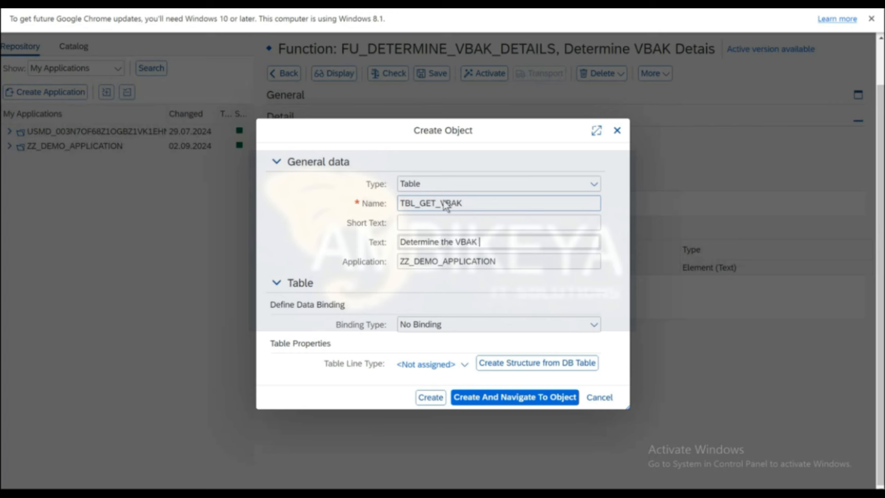
pyautogui.write('Details')
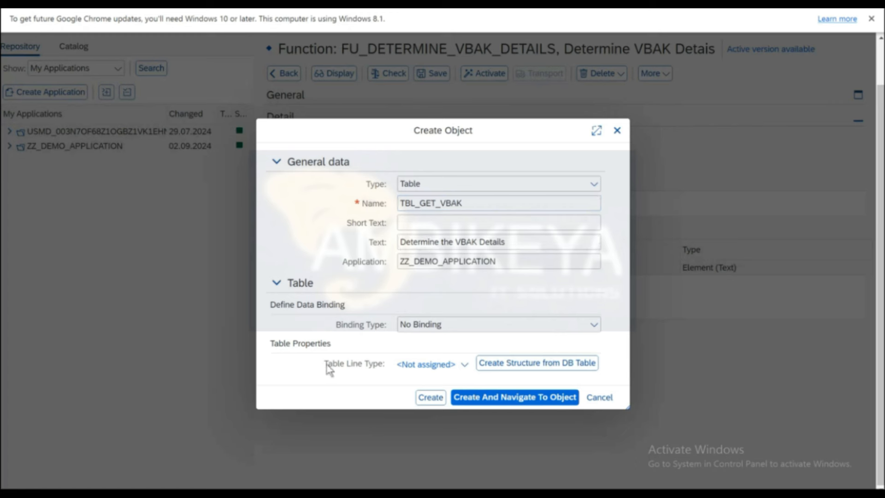
# Build the table's line type from the database table VBAK.
pyautogui.click(514, 364)
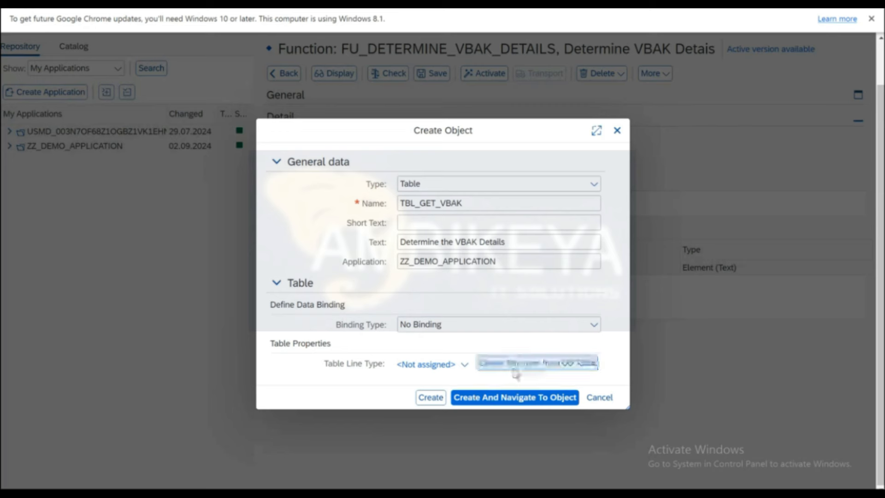
pyautogui.click(460, 250)
pyautogui.write('vbak')
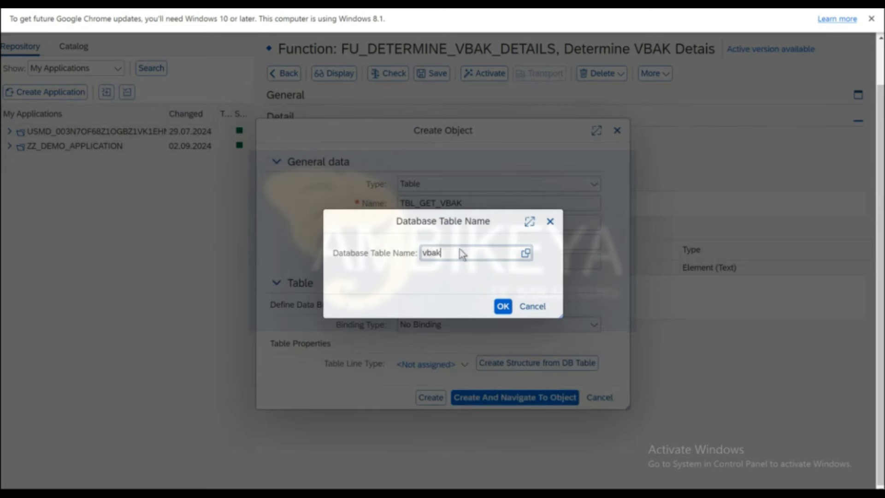
pyautogui.hotkey('ctrl', 'a')
pyautogui.click(503, 307)
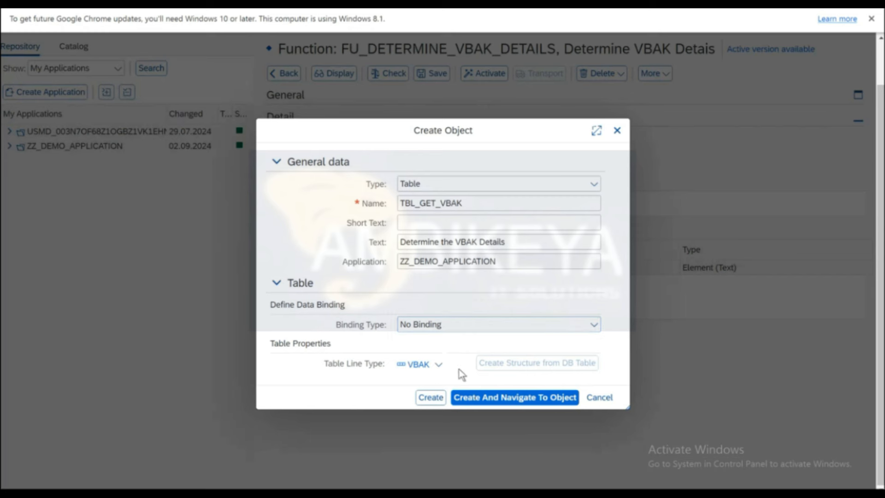
# Create and activate TBL_GET_VBAK after saving the function, then open its VBAK structure.
pyautogui.click(489, 399)
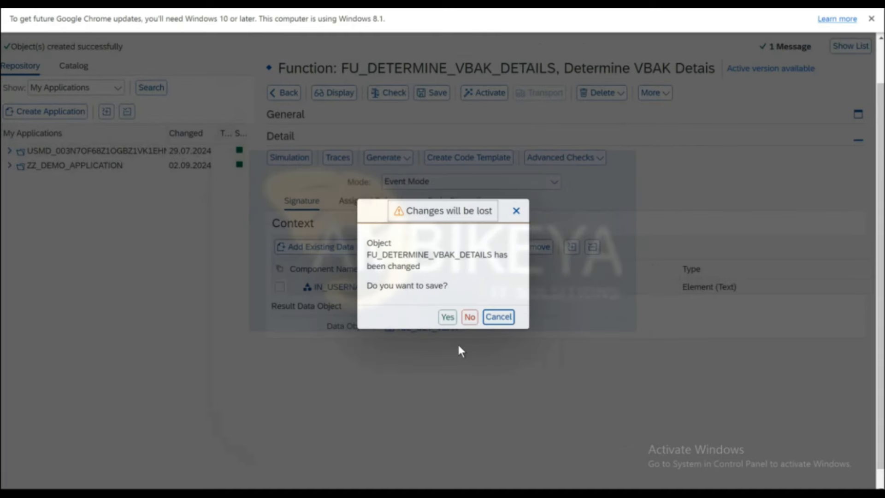
pyautogui.click(448, 317)
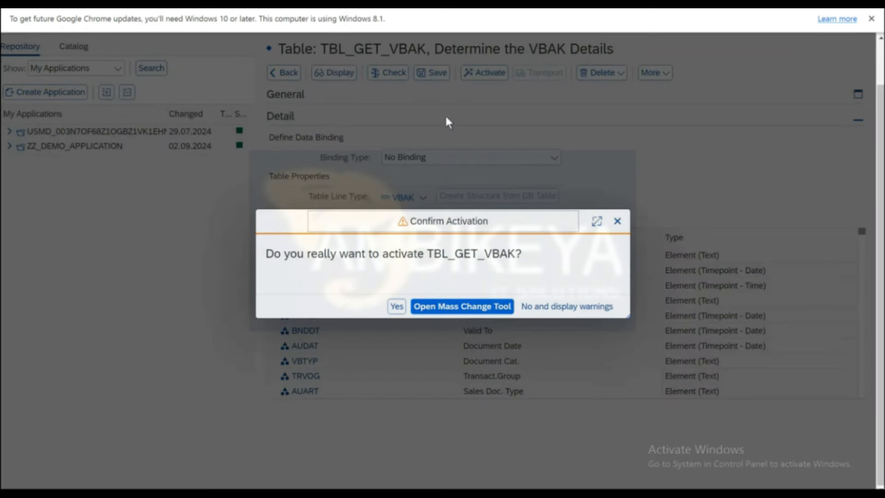
pyautogui.click(397, 311)
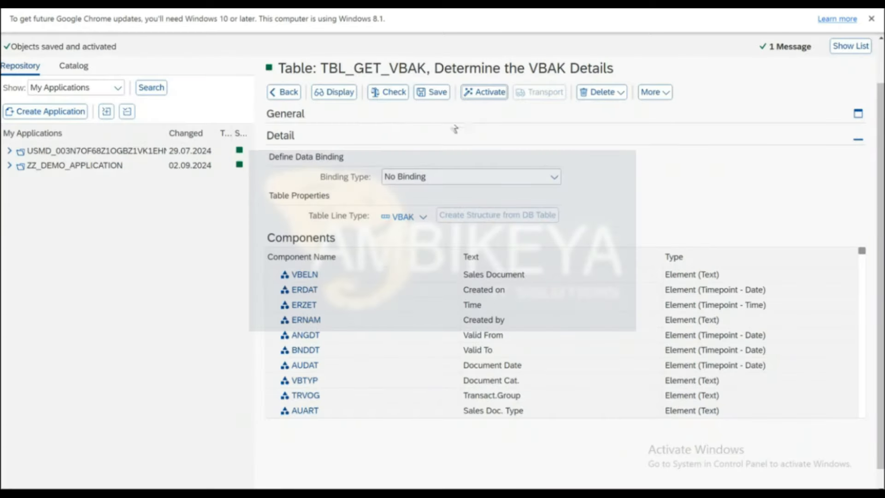
pyautogui.click(403, 217)
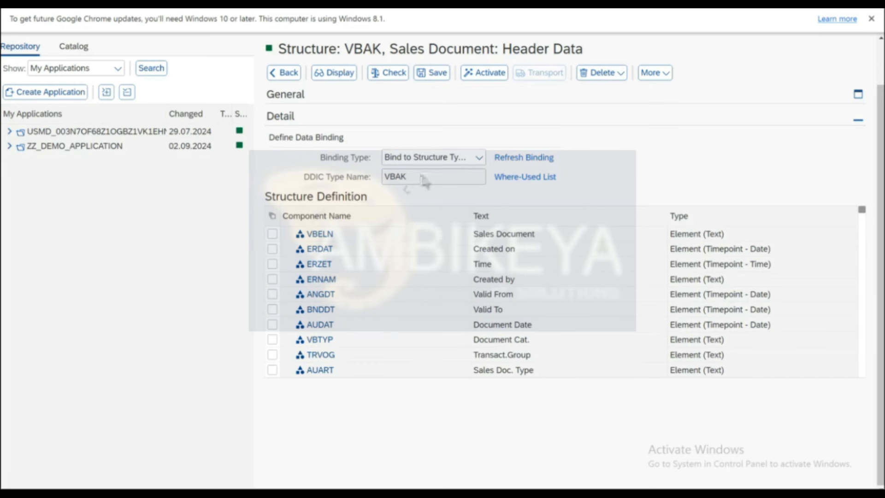
# Set the VBAK structure's binding type to No Binding, keeping its components.
pyautogui.click(479, 157)
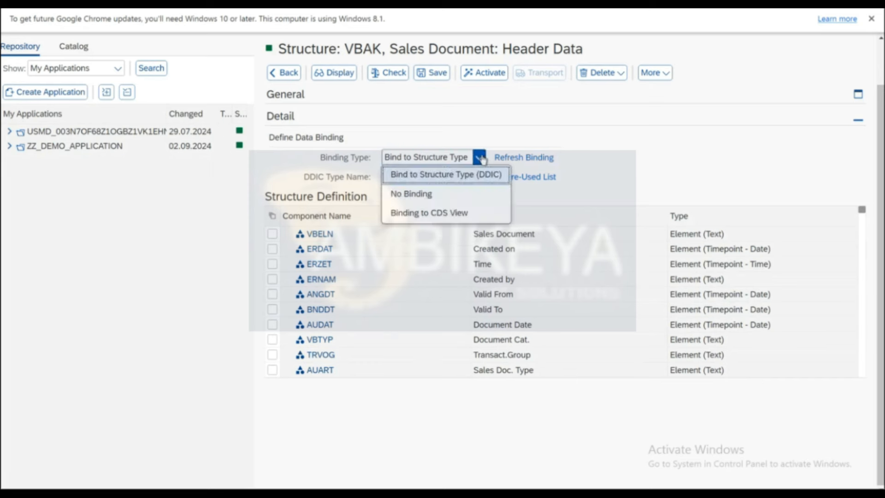
pyautogui.click(431, 199)
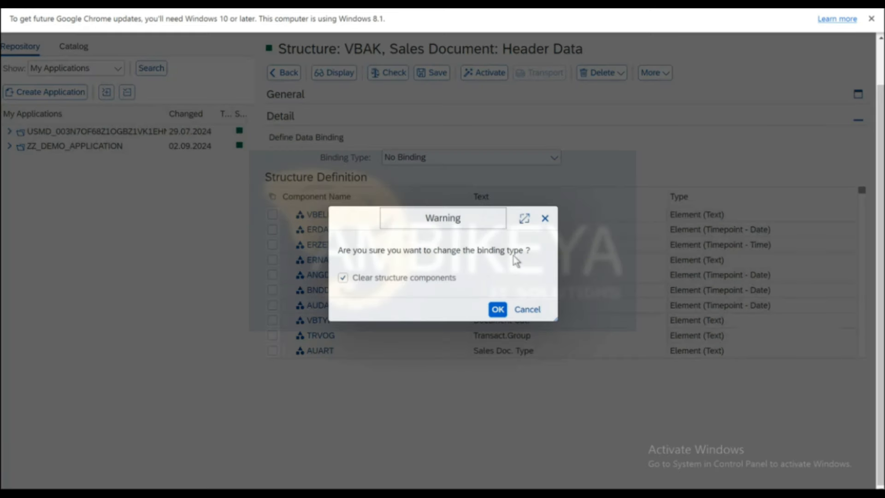
pyautogui.click(342, 278)
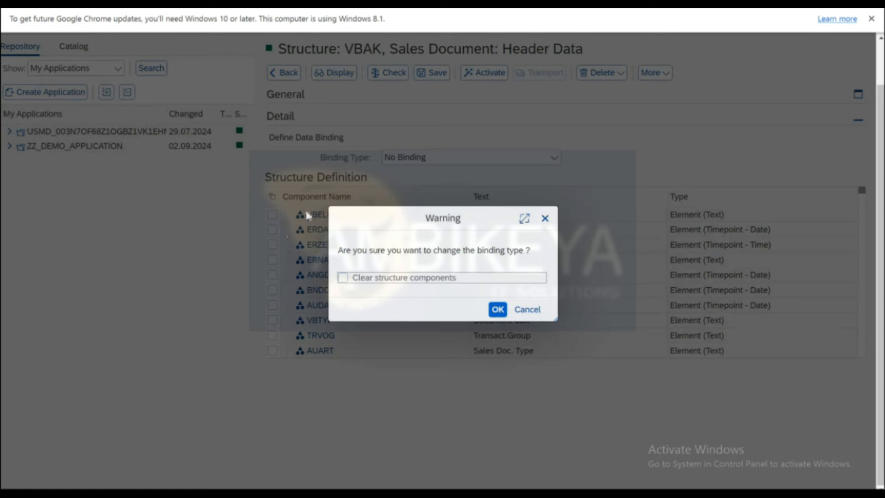
pyautogui.click(497, 309)
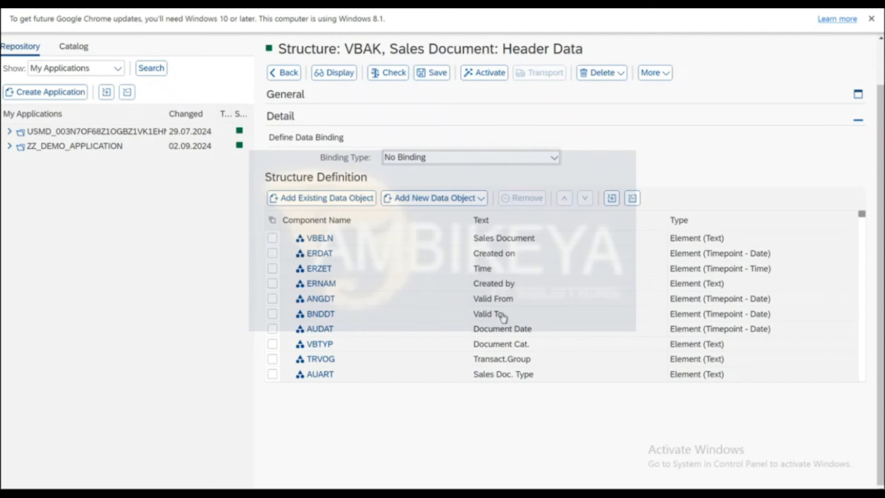
# Mark all components except VBELN, ERDAT, ERZET and ERNAM.
pyautogui.click(273, 224)
pyautogui.click(277, 239)
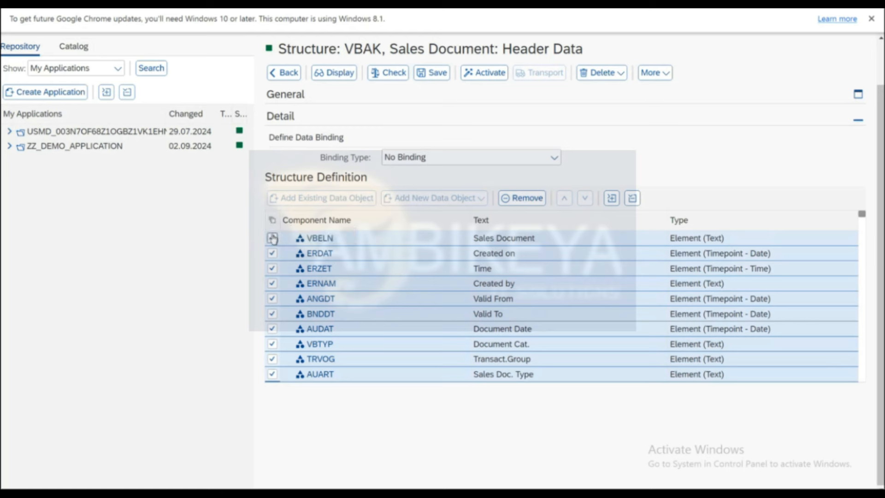
pyautogui.click(273, 237)
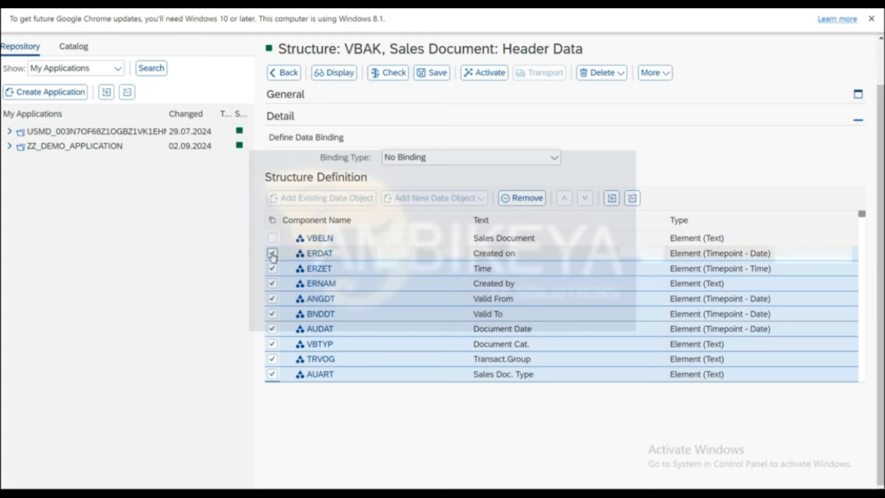
pyautogui.click(272, 253)
pyautogui.click(272, 269)
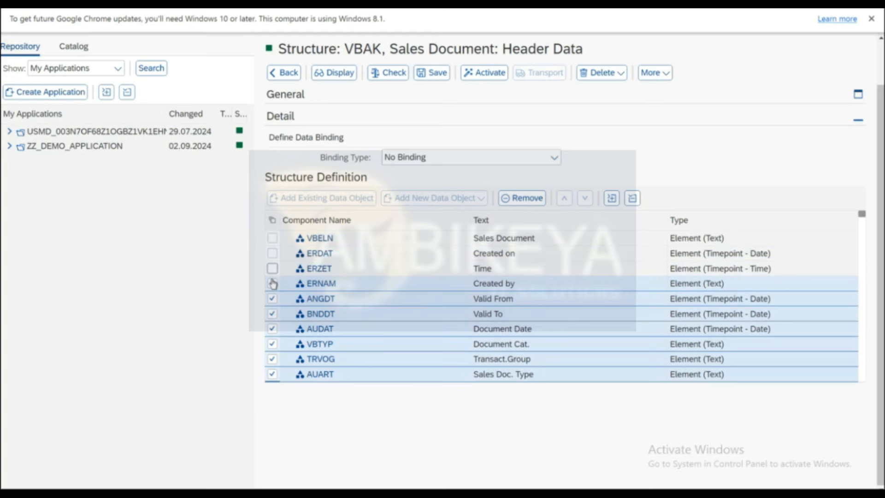
pyautogui.click(272, 283)
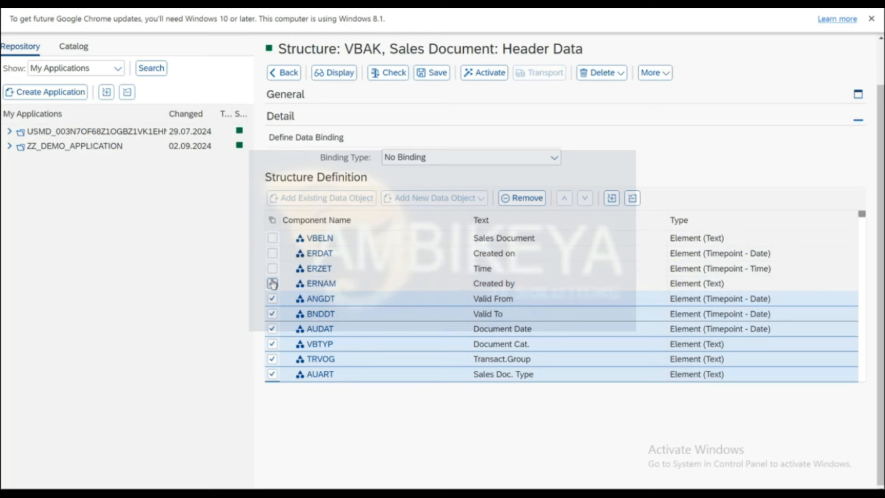
# Scroll through the 212 components to LANDTX and unmark it.
pyautogui.scroll(-5, 361, 346)
pyautogui.scroll(-3, 361, 346)
pyautogui.scroll(-5, 360, 346)
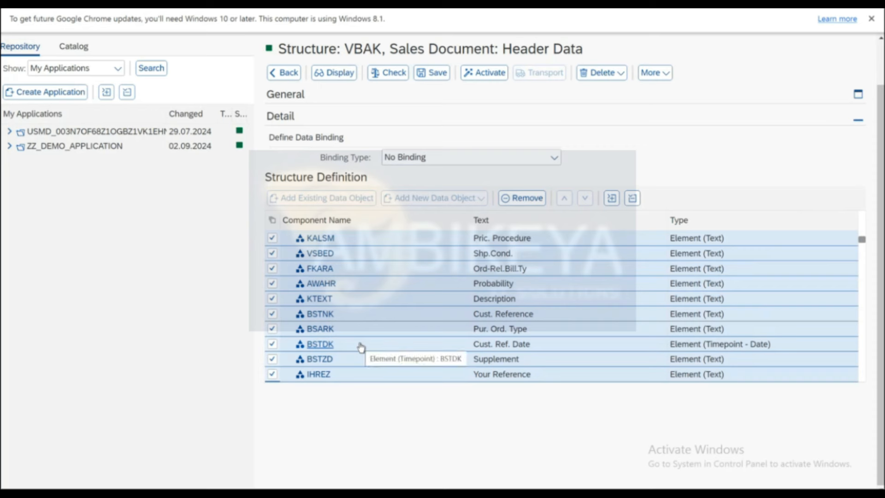
pyautogui.scroll(-10, 360, 347)
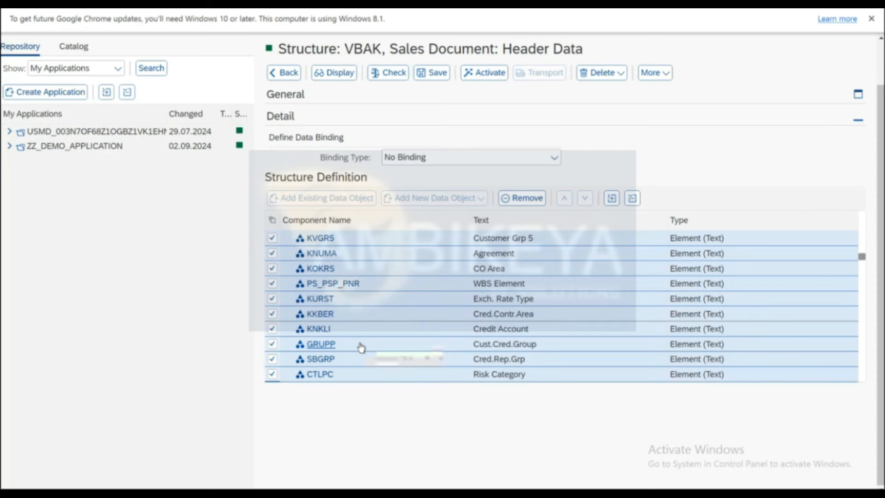
pyautogui.scroll(-5, 363, 319)
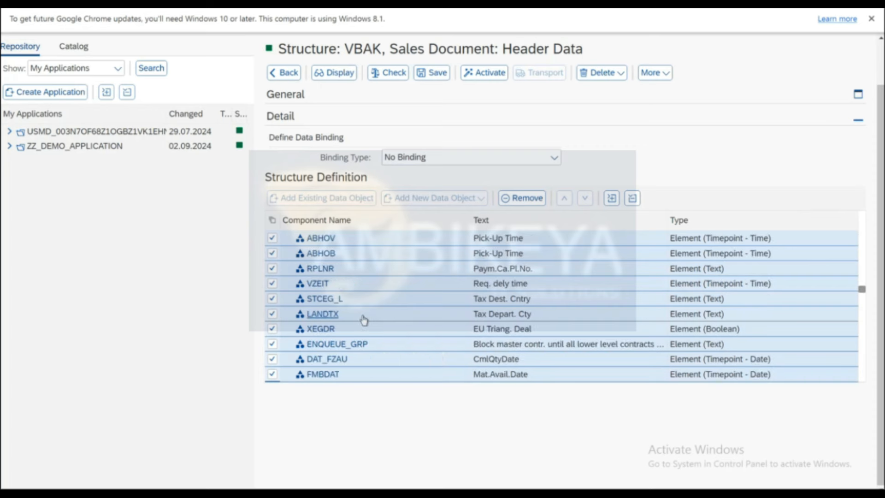
pyautogui.scroll(-5, 364, 319)
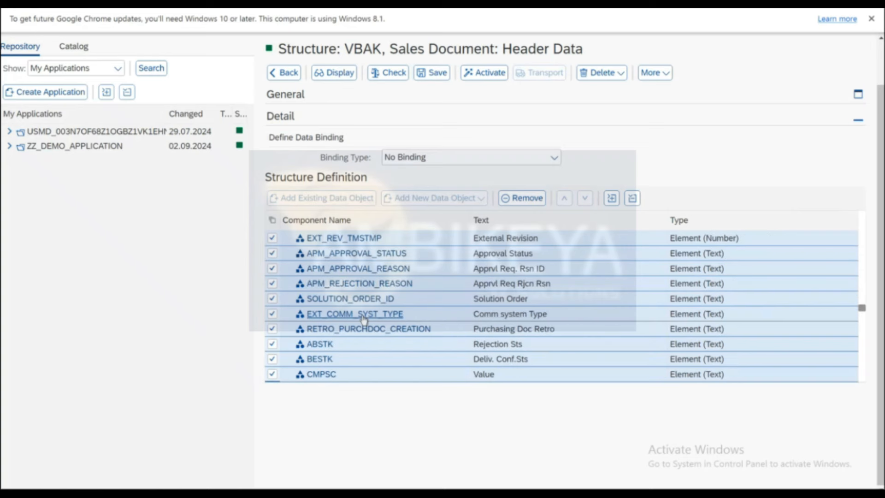
pyautogui.scroll(-4, 364, 319)
pyautogui.scroll(-3, 364, 319)
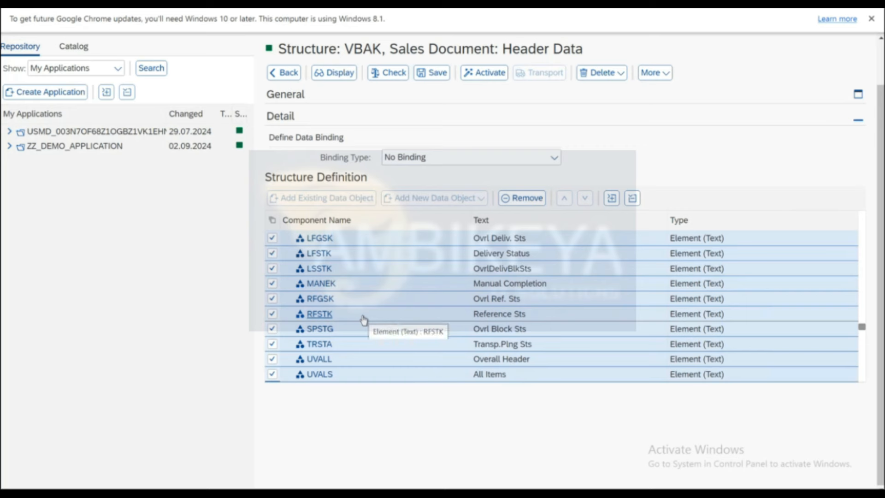
pyautogui.scroll(-5, 364, 320)
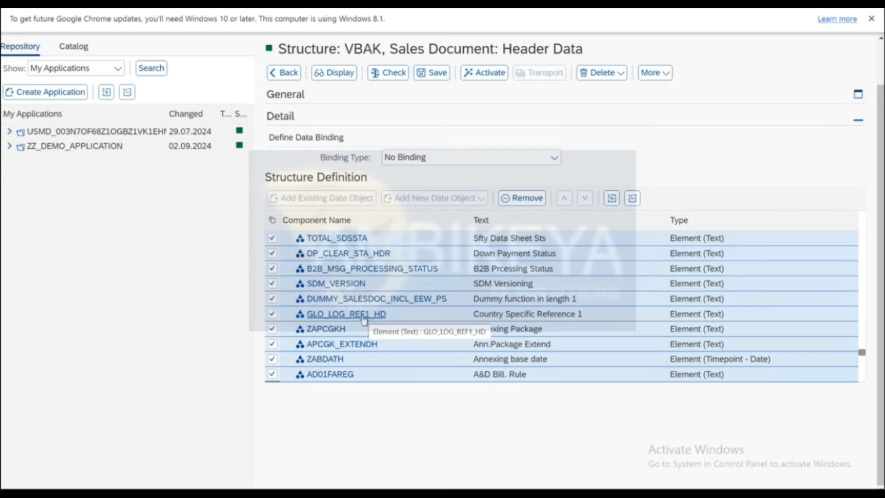
pyautogui.scroll(-5, 364, 319)
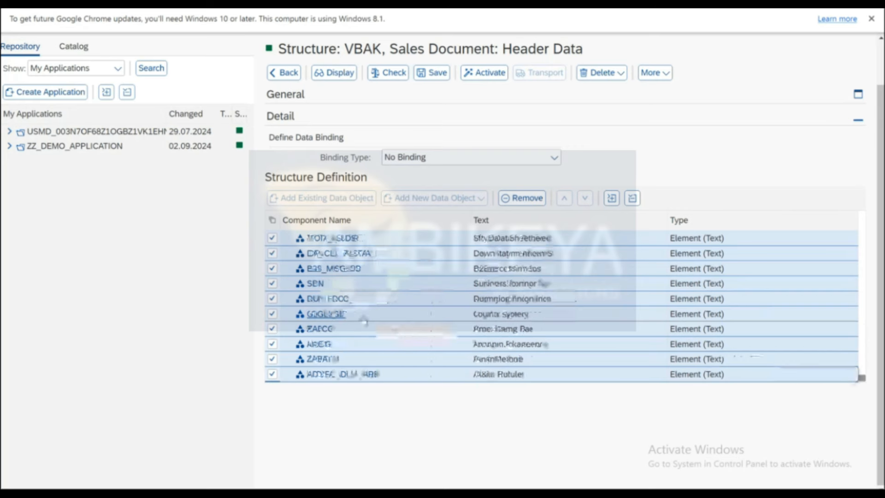
pyautogui.scroll(5, 363, 320)
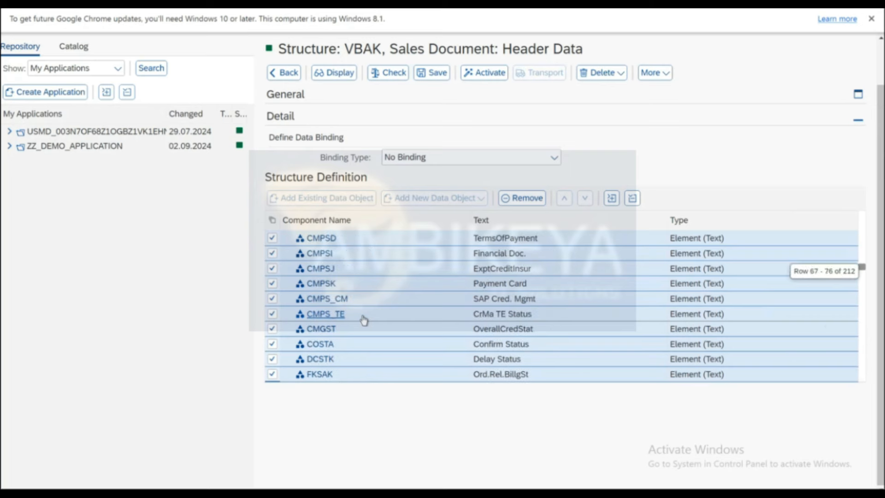
pyautogui.scroll(10, 364, 320)
pyautogui.scroll(3, 363, 319)
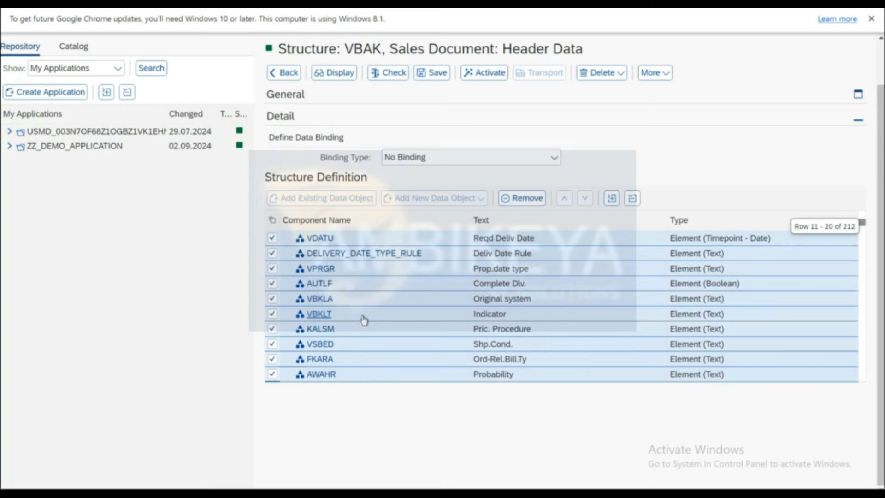
pyautogui.scroll(3, 363, 319)
pyautogui.scroll(1, 363, 319)
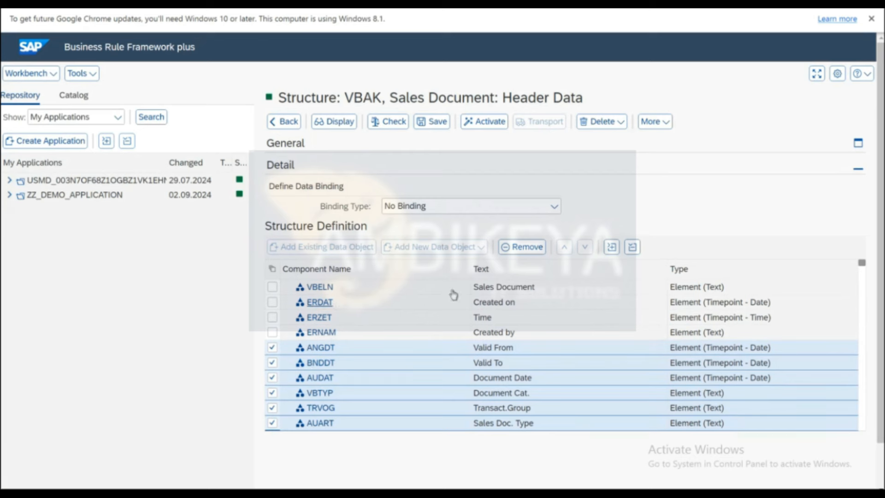
pyautogui.scroll(-1, 636, 192)
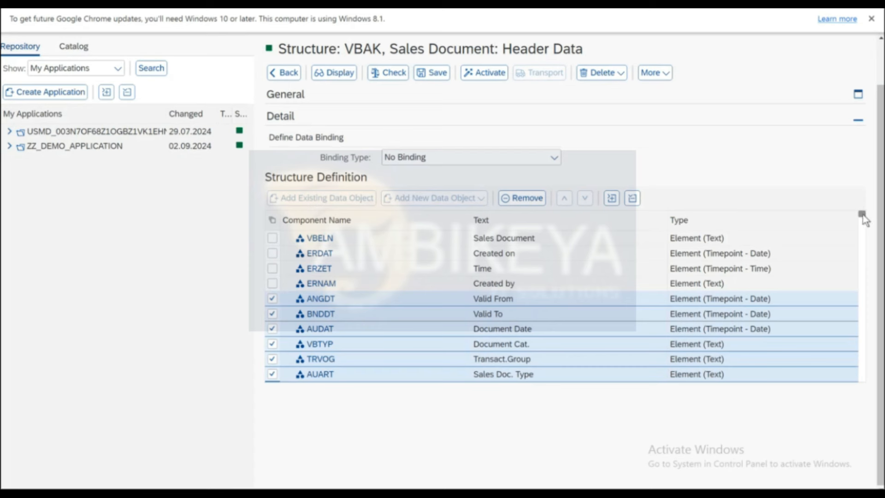
pyautogui.moveTo(861, 214); pyautogui.dragTo(859, 245)
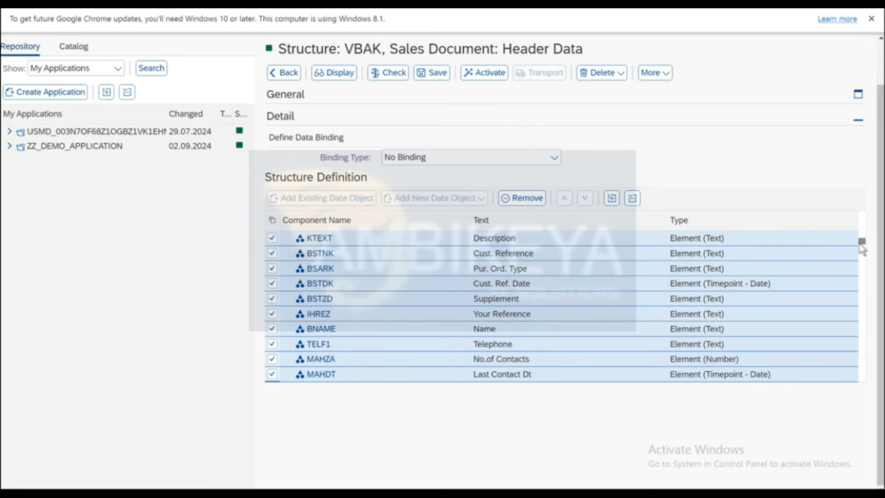
pyautogui.moveTo(861, 245); pyautogui.dragTo(860, 261)
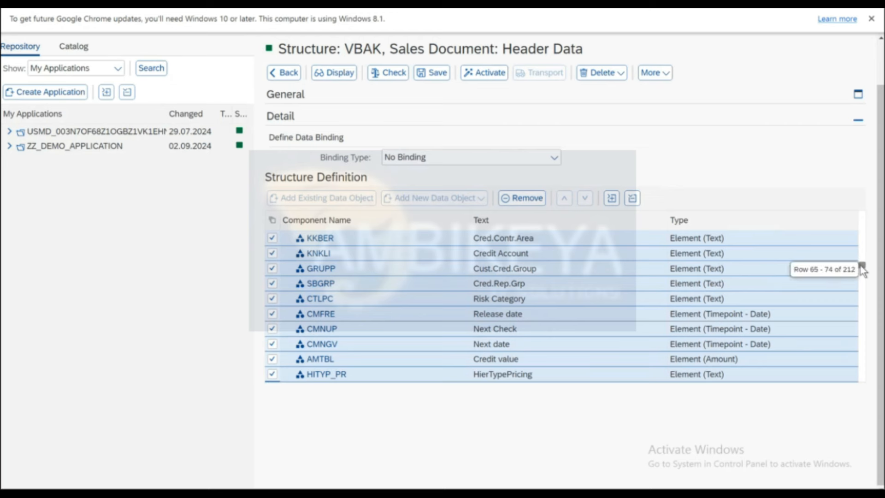
pyautogui.moveTo(861, 269); pyautogui.dragTo(862, 276)
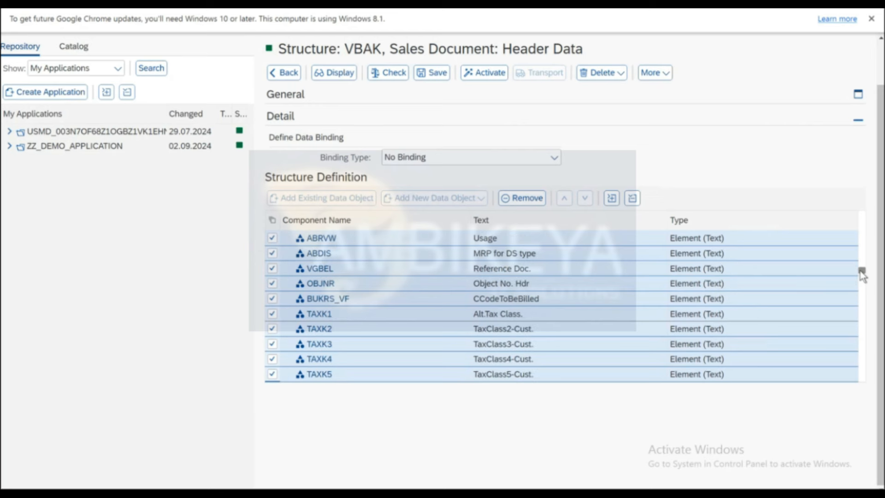
pyautogui.moveTo(861, 275); pyautogui.dragTo(859, 289)
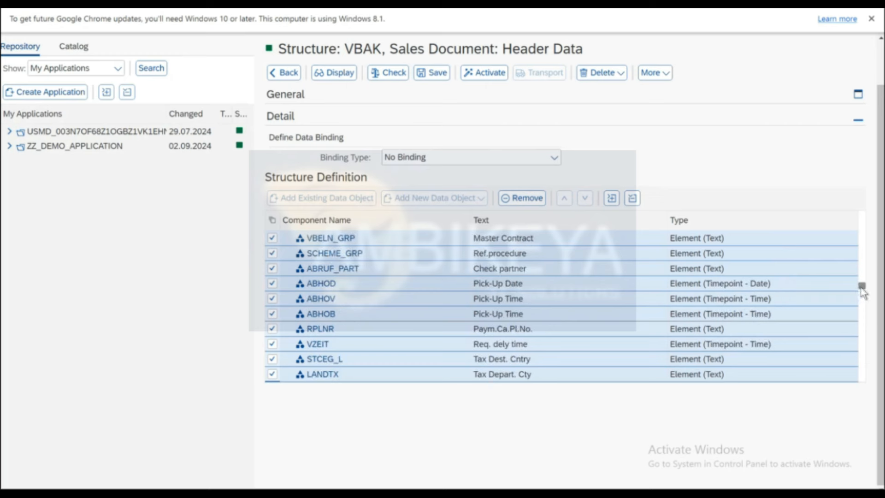
pyautogui.moveTo(860, 290); pyautogui.dragTo(859, 293)
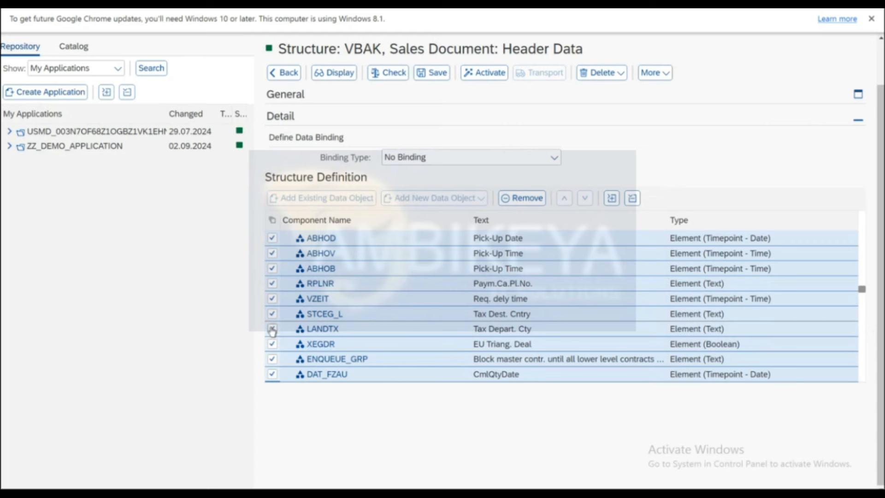
pyautogui.click(273, 329)
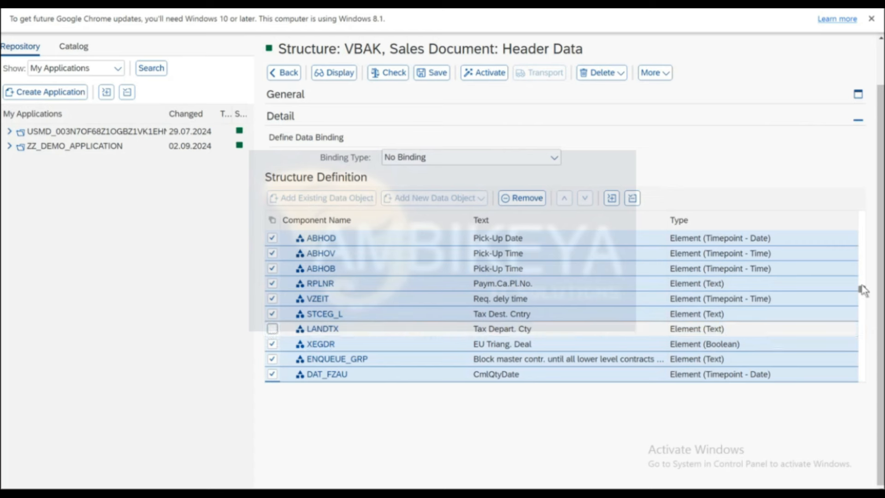
# Scroll back to the top and delete all marked components, keeping the five chosen fields.
pyautogui.moveTo(861, 288); pyautogui.dragTo(862, 254)
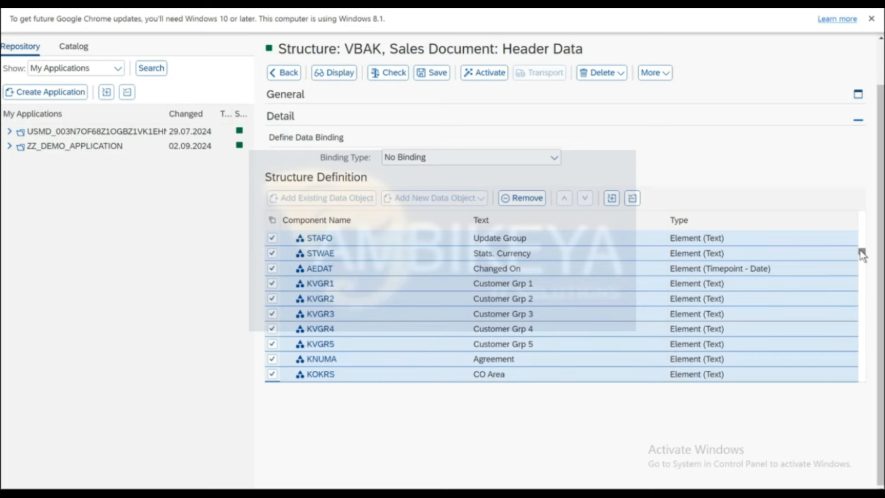
pyautogui.moveTo(861, 254); pyautogui.dragTo(861, 213)
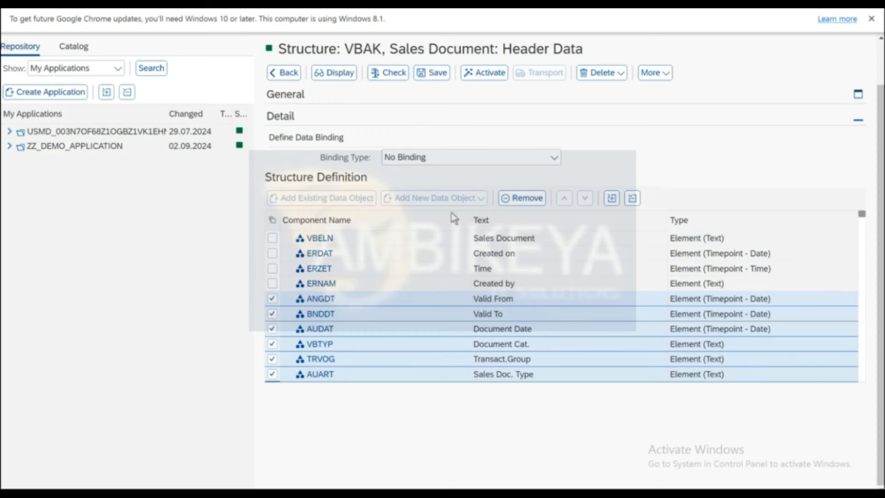
pyautogui.click(524, 200)
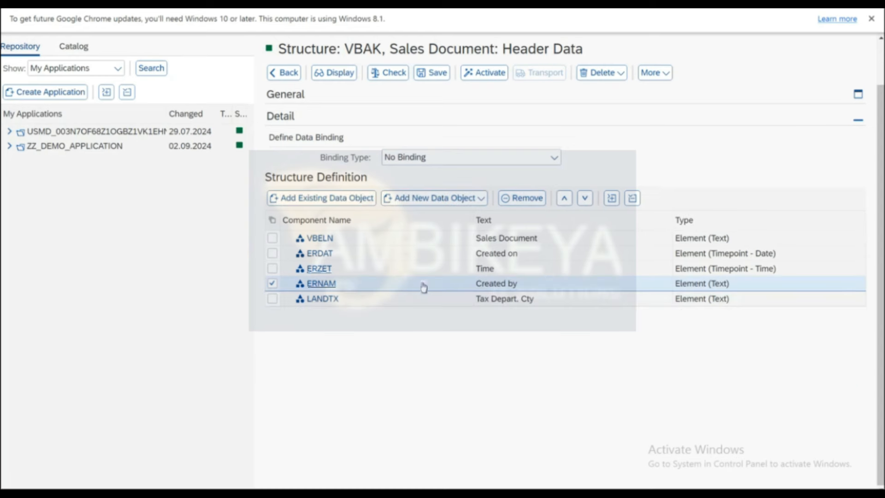
# Save the trimmed structure, rename it RES_VBAK, activate it, and switch to display mode.
pyautogui.click(435, 73)
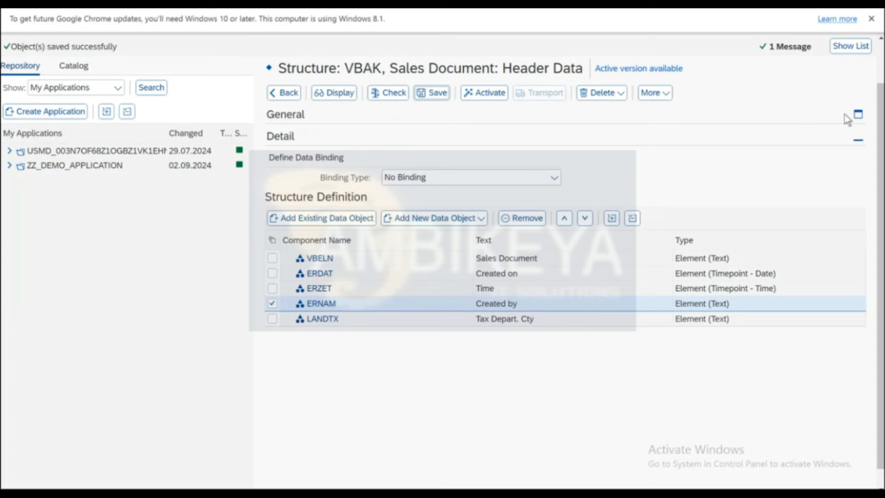
pyautogui.click(859, 114)
pyautogui.click(548, 138)
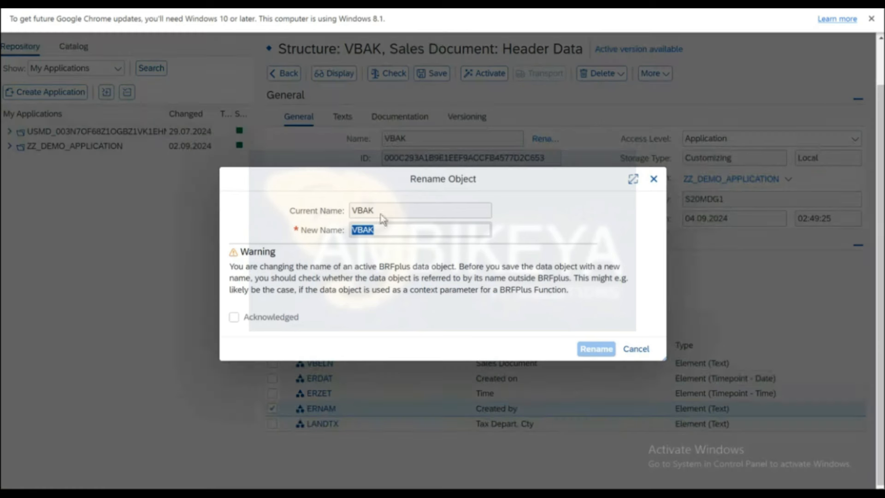
pyautogui.click(355, 231)
pyautogui.write('ZS_')
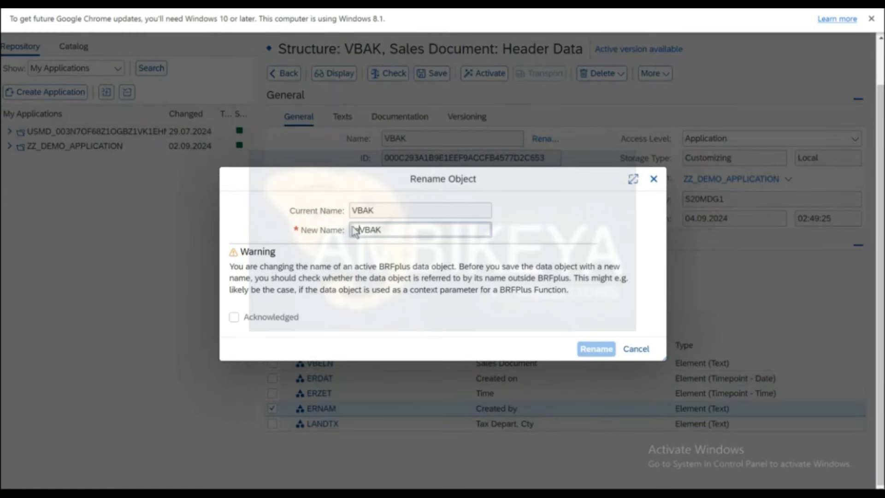
pyautogui.click(234, 317)
pyautogui.click(594, 349)
pyautogui.click(477, 70)
pyautogui.click(332, 90)
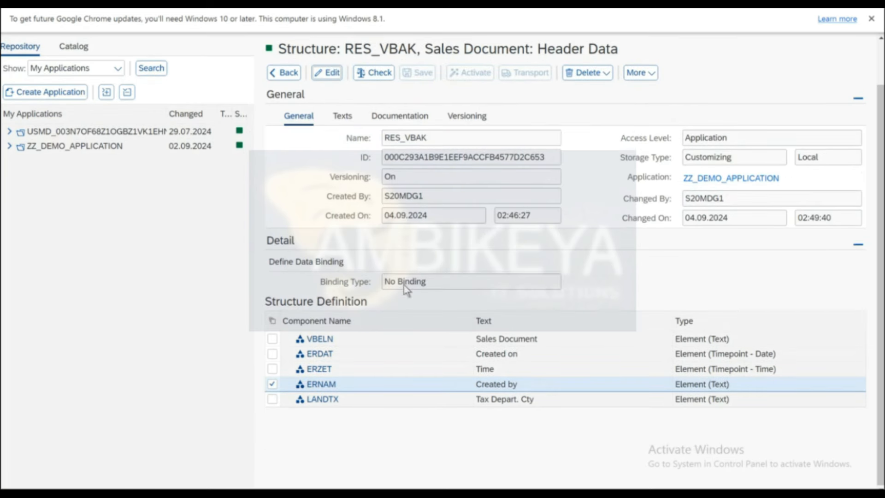
# Activate the TBL_GET_VBAK table and return to FU_DETERMINE_VBAK_DETAILS.
pyautogui.click(286, 73)
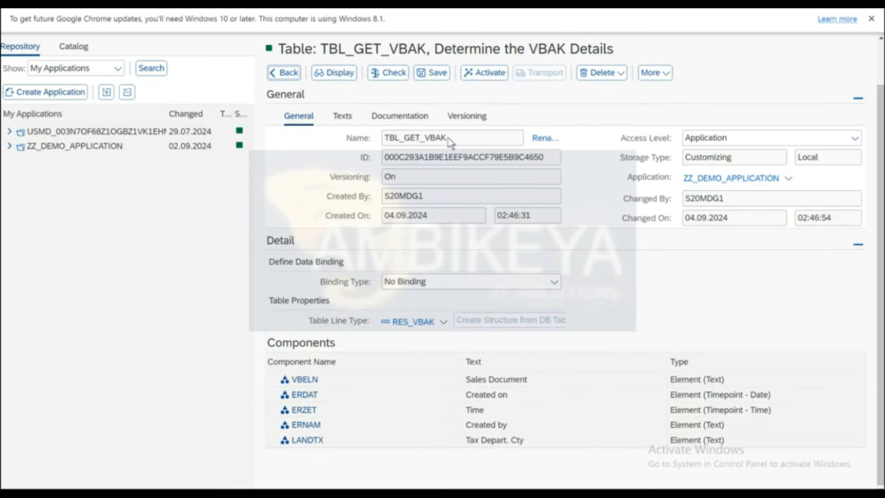
pyautogui.click(483, 72)
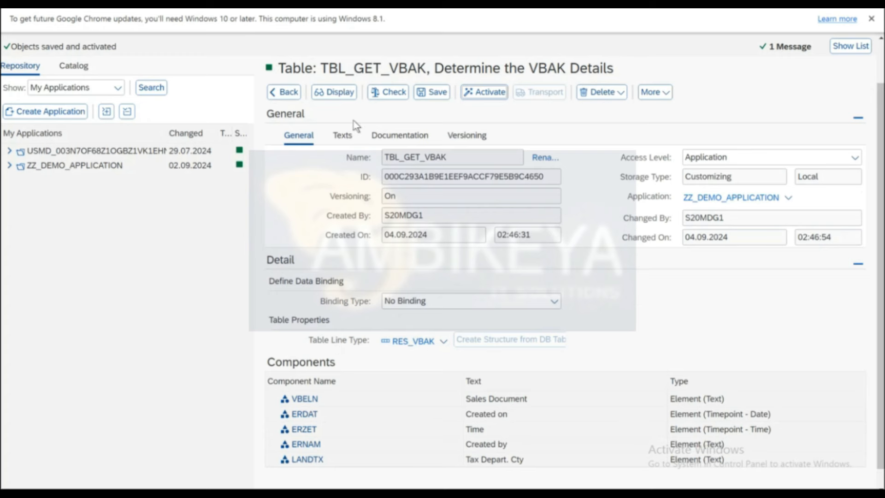
pyautogui.click(336, 94)
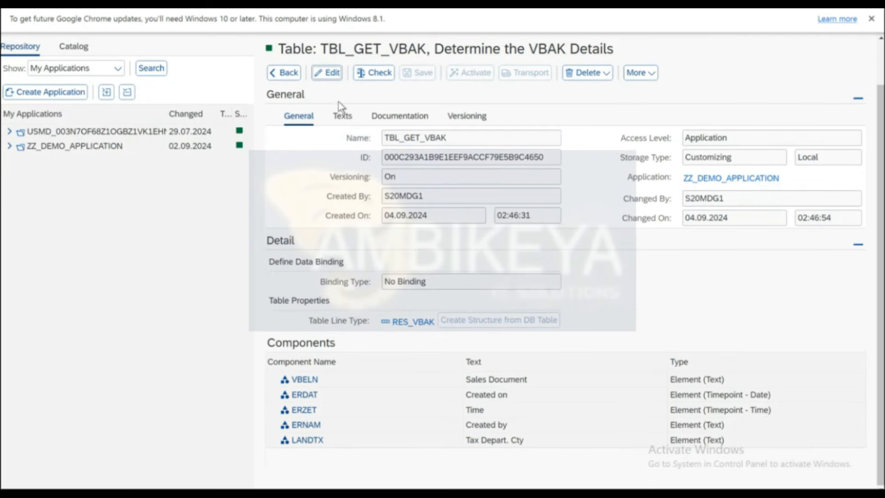
pyautogui.click(283, 74)
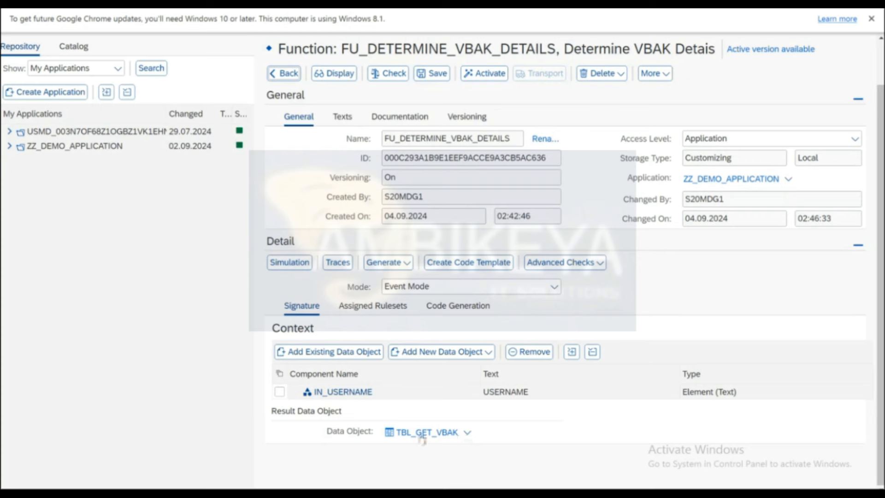
# Reopen TBL_GET_VBAK in edit mode and open its RES_VBAK structure for editing.
pyautogui.click(420, 433)
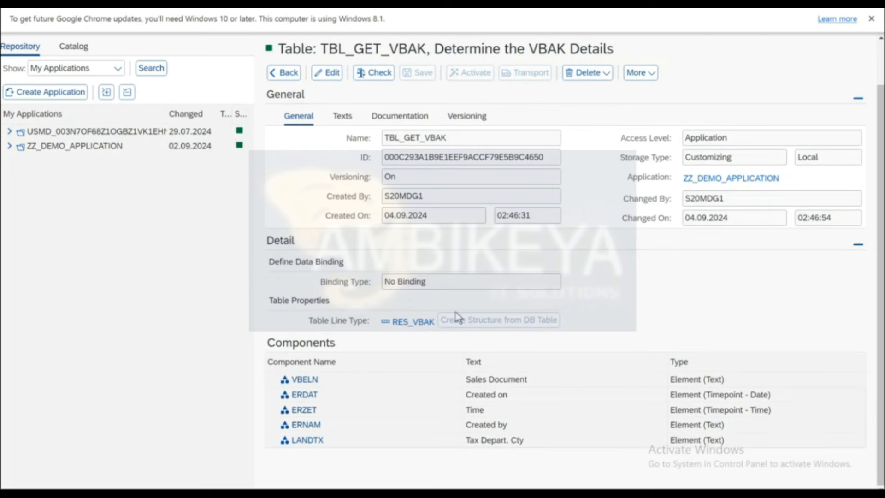
pyautogui.click(327, 73)
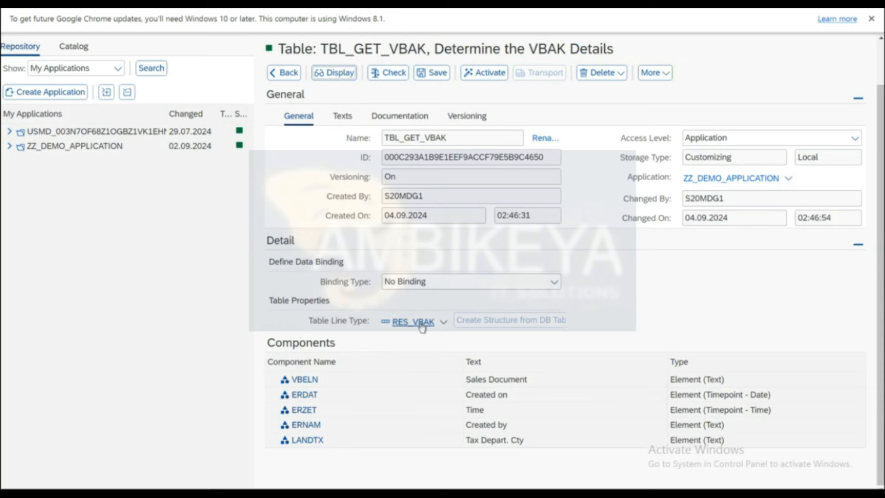
pyautogui.click(436, 325)
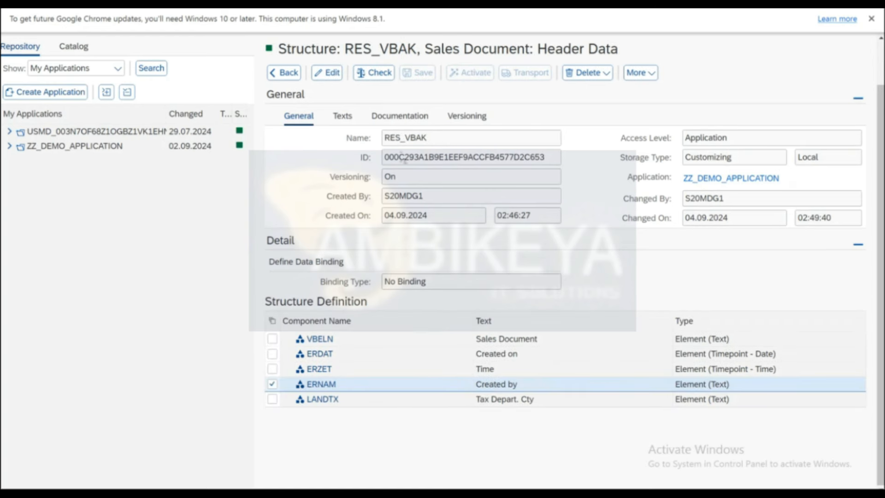
pyautogui.click(288, 74)
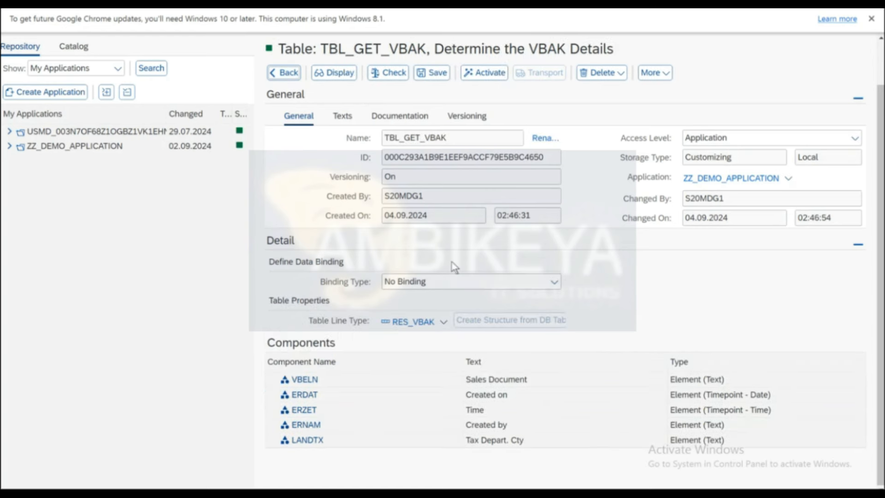
pyautogui.click(414, 324)
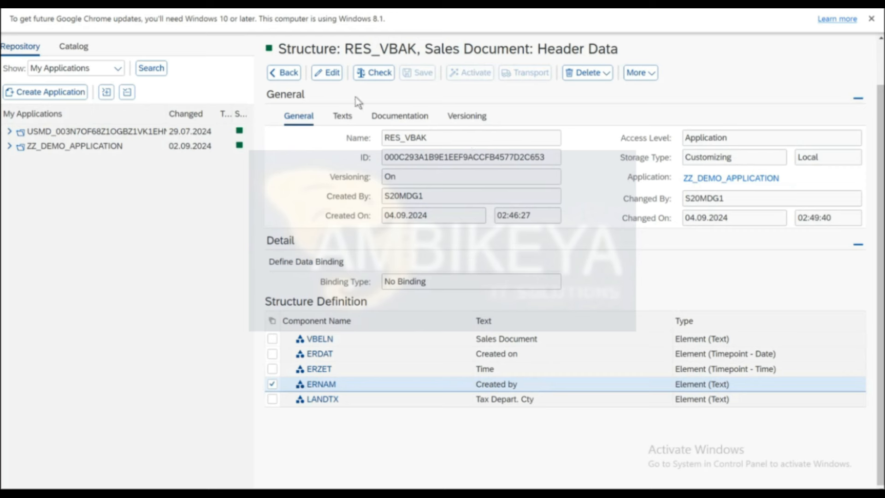
pyautogui.click(331, 72)
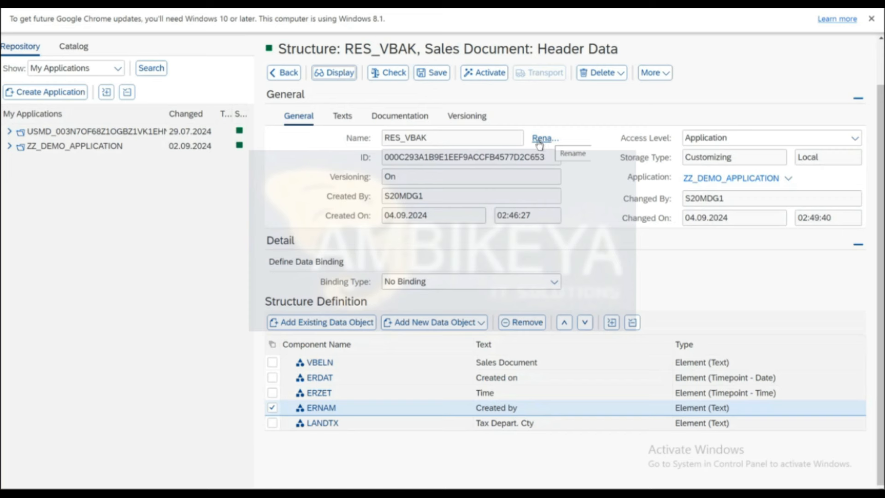
# Confirm the RES_VBAK structure name, acknowledging the warning, and activate it.
pyautogui.click(539, 141)
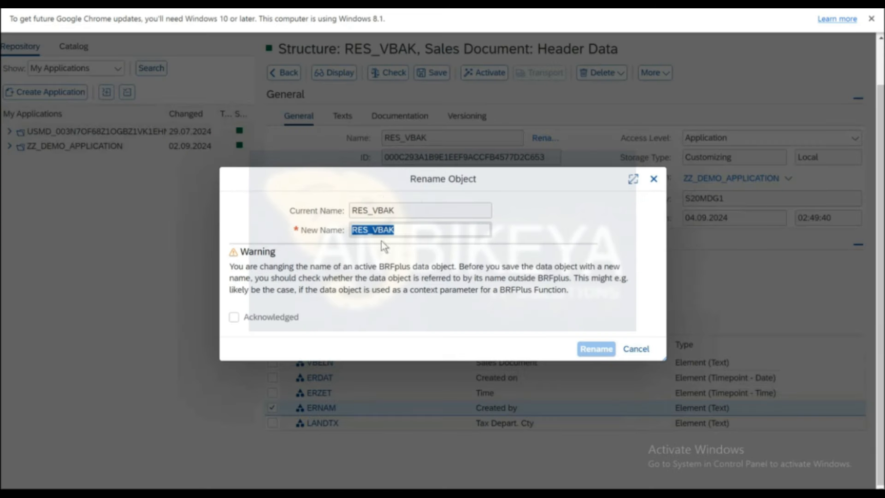
pyautogui.click(233, 317)
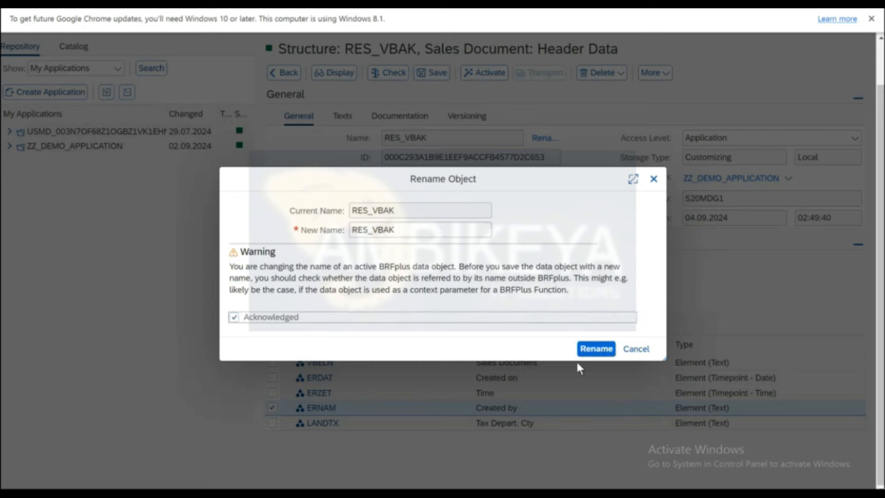
pyautogui.click(597, 349)
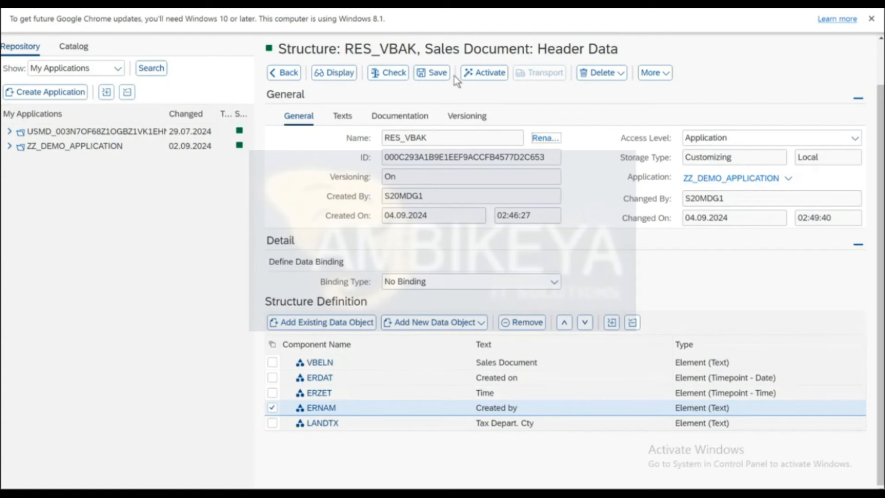
pyautogui.click(476, 73)
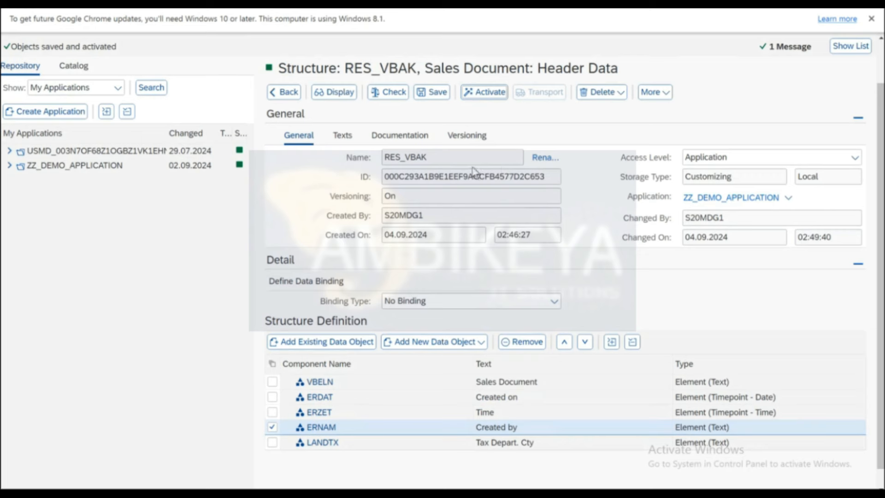
# Return to function FU_DETERMINE_VBAK_DETAILS and show its assigned rulesets.
pyautogui.click(337, 92)
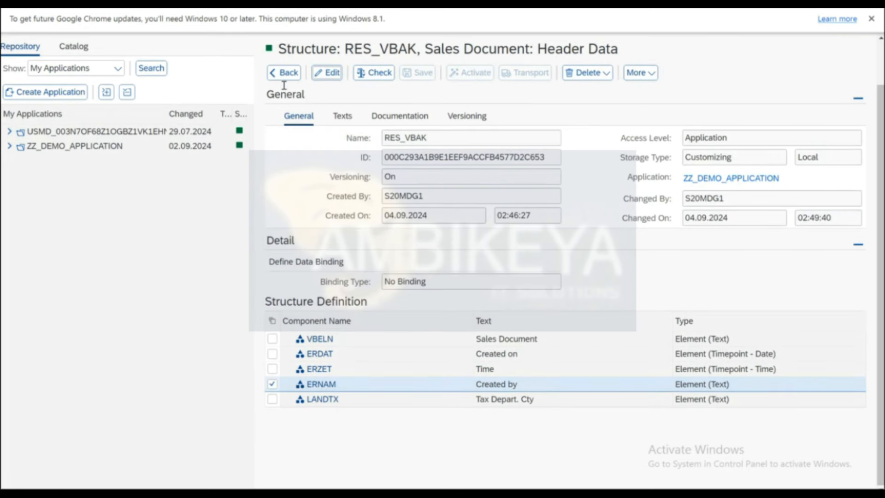
pyautogui.click(282, 73)
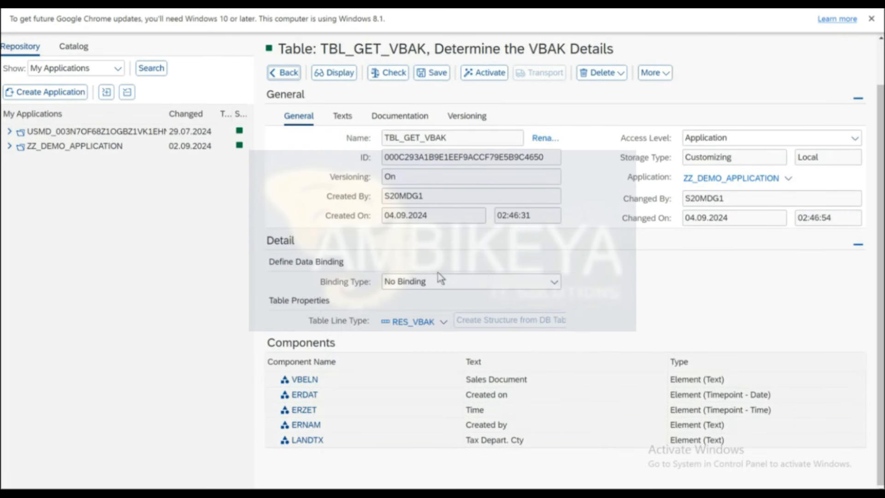
pyautogui.click(283, 73)
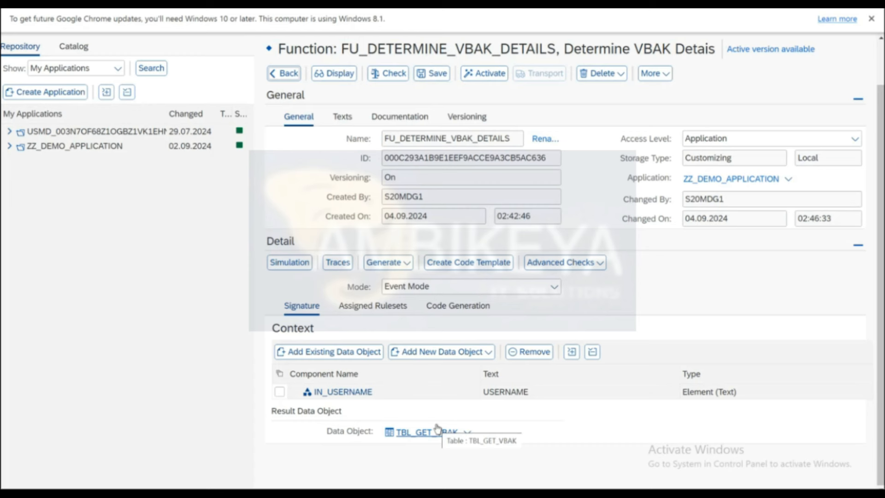
pyautogui.click(365, 307)
# Create ruleset RS_DETERMINE_VBAK with text 'Determine VBAK Details', open it and save.
pyautogui.click(320, 367)
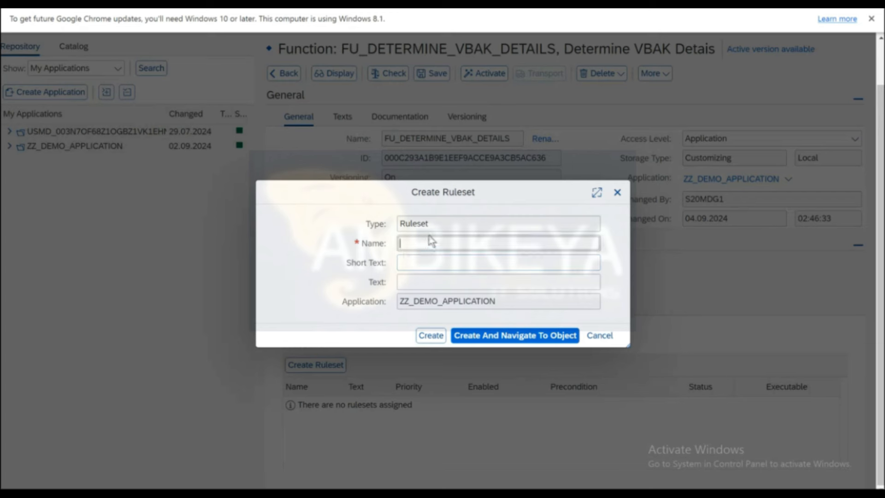
pyautogui.press('BackSpace')
pyautogui.write('RL')
pyautogui.press('BackSpace')
pyautogui.write('S')
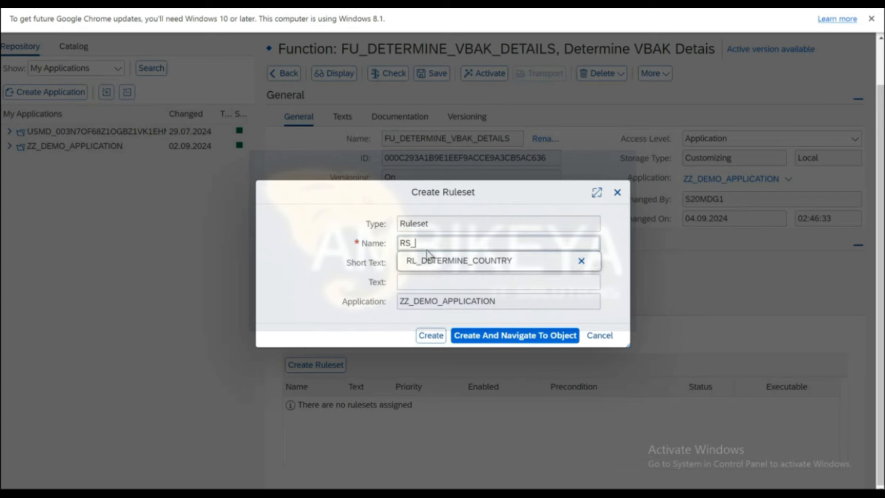
pyautogui.write('_DETERMINE_VBAK')
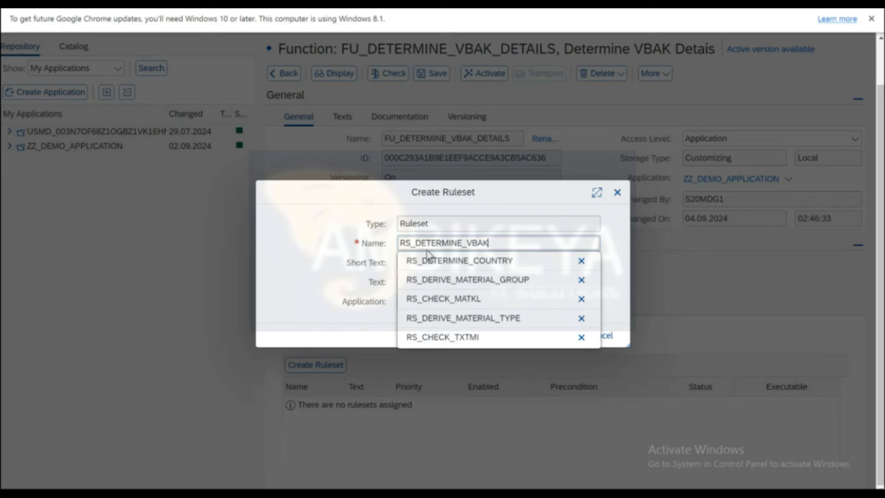
pyautogui.press('Tab')
pyautogui.press('Tab')
pyautogui.write('Dete')
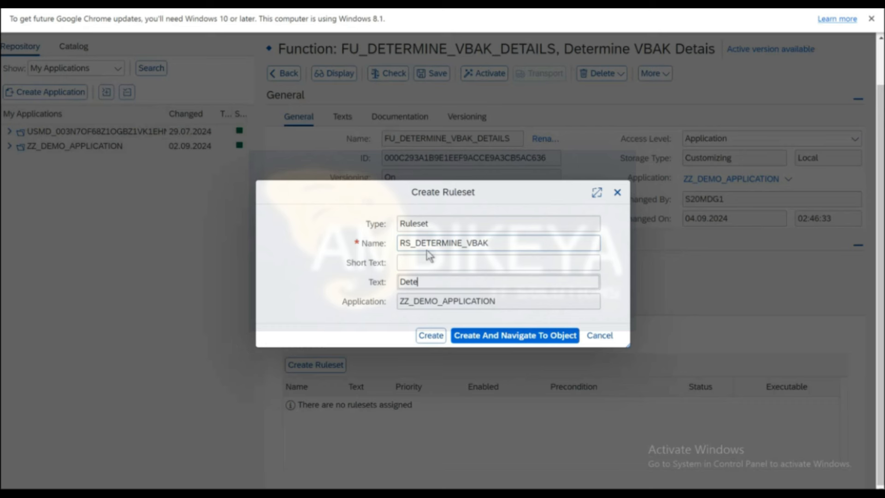
pyautogui.write('rmine VBAK Detai')
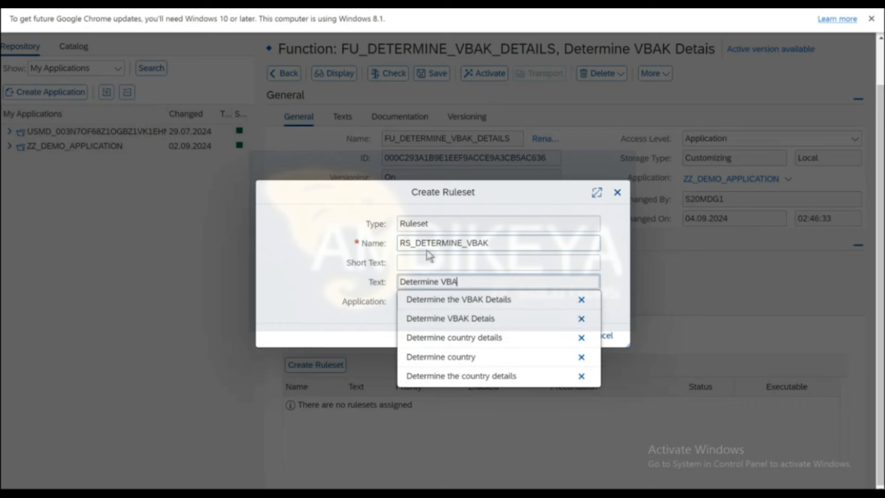
pyautogui.write('ls')
pyautogui.press('Escape')
pyautogui.click(473, 339)
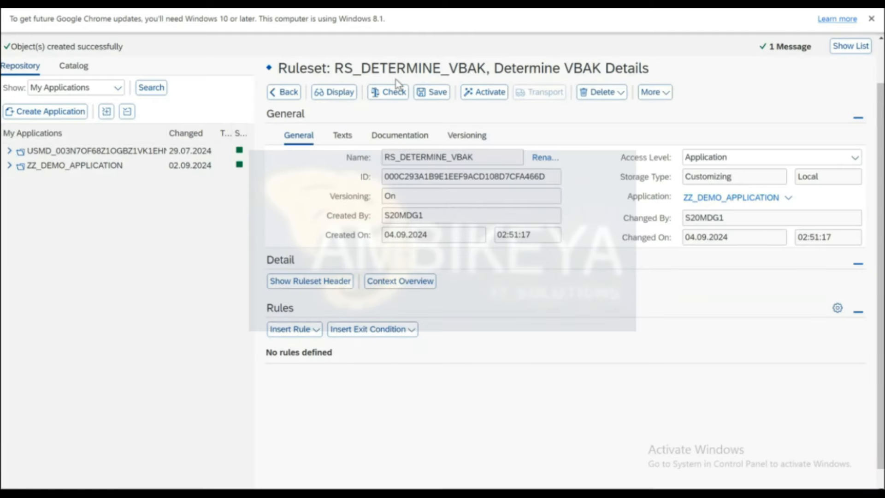
pyautogui.click(431, 94)
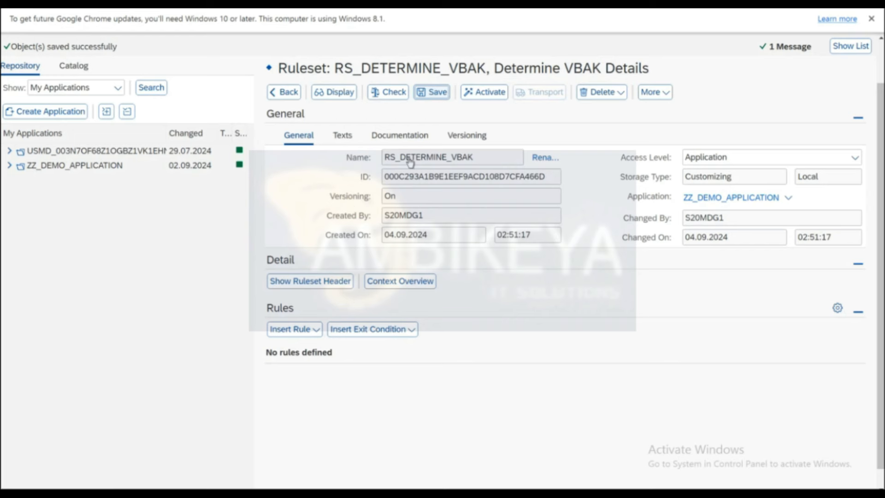
pyautogui.click(327, 282)
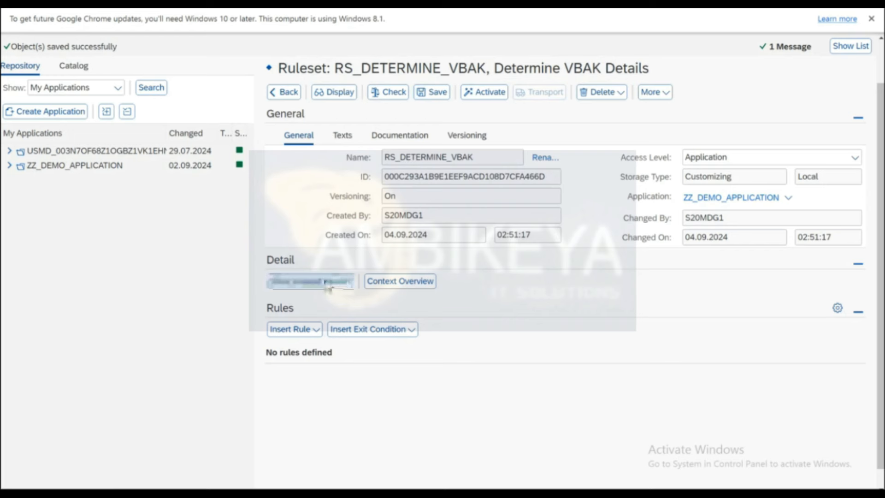
# Set the RS_DETERMINE_VBAK priority field to 01 and save the ruleset.
pyautogui.moveTo(845, 326); pyautogui.dragTo(876, 337)
pyautogui.write('10')
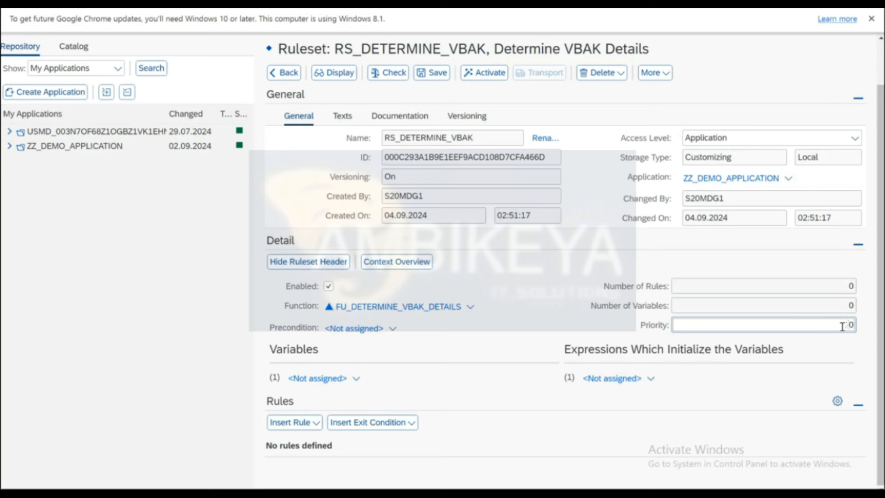
pyautogui.write('1')
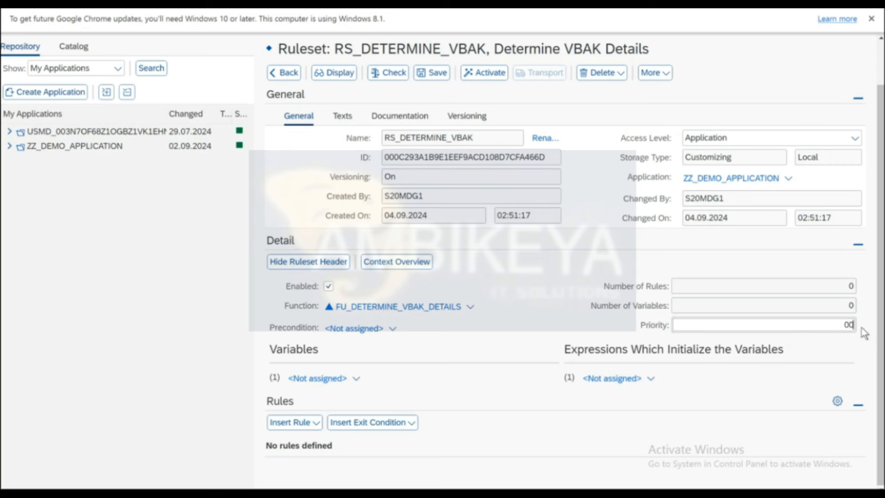
pyautogui.hotkey('shift', 'End')
pyautogui.press('BackSpace')
pyautogui.write('01')
pyautogui.click(436, 75)
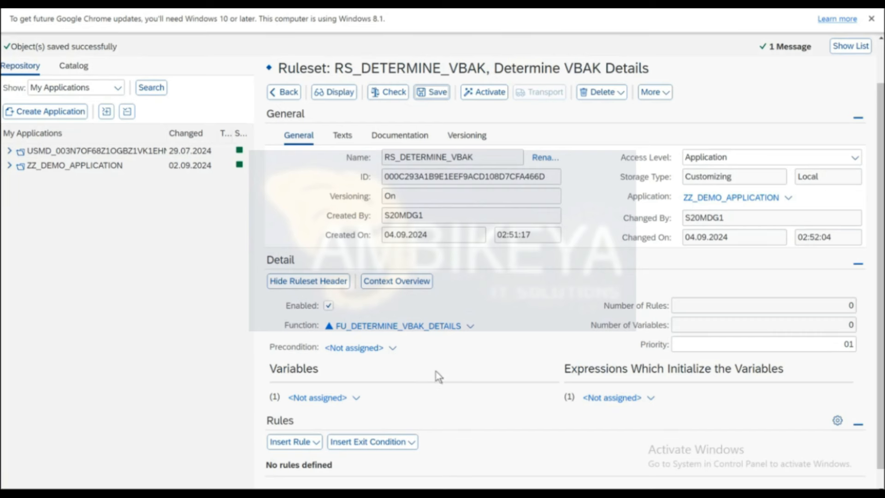
pyautogui.scroll(-1, 438, 377)
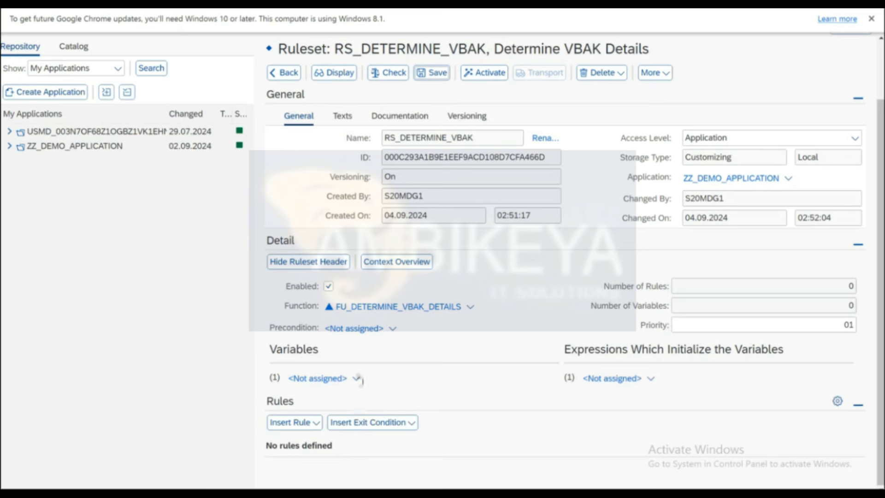
# Create a new Table data object TBL_VBAK with text VBAK for the ruleset's variable.
pyautogui.click(356, 379)
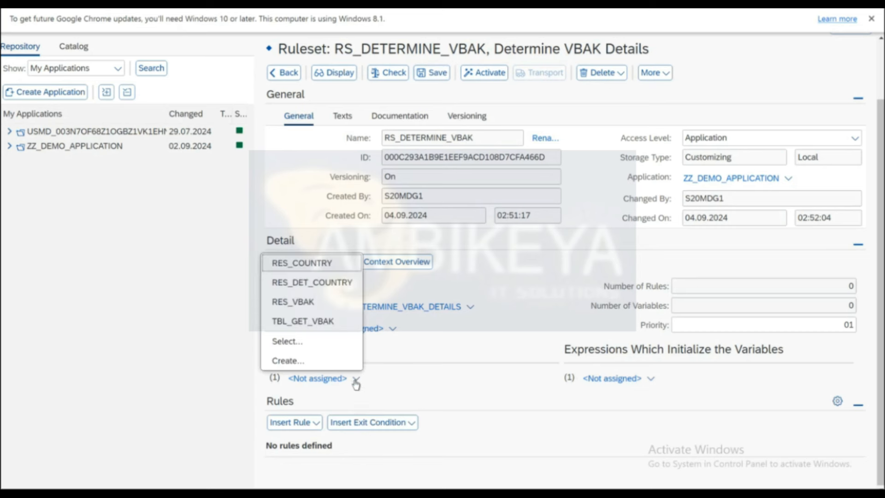
pyautogui.click(286, 361)
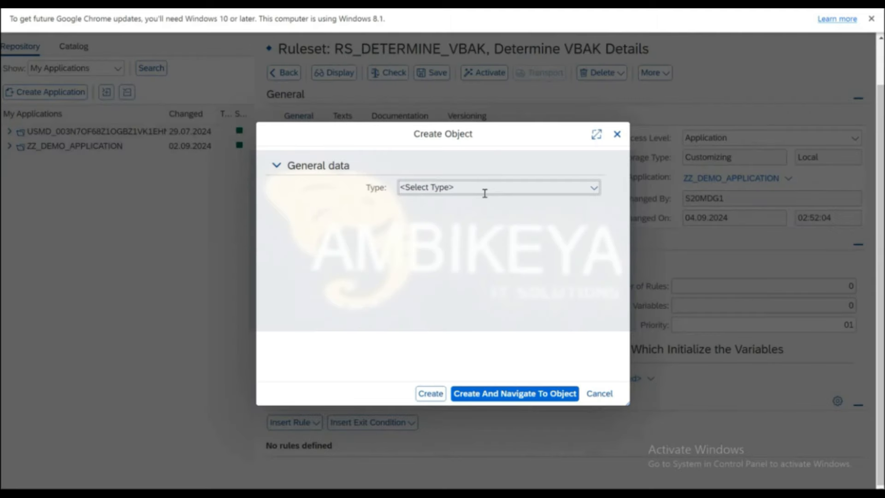
pyautogui.click(477, 186)
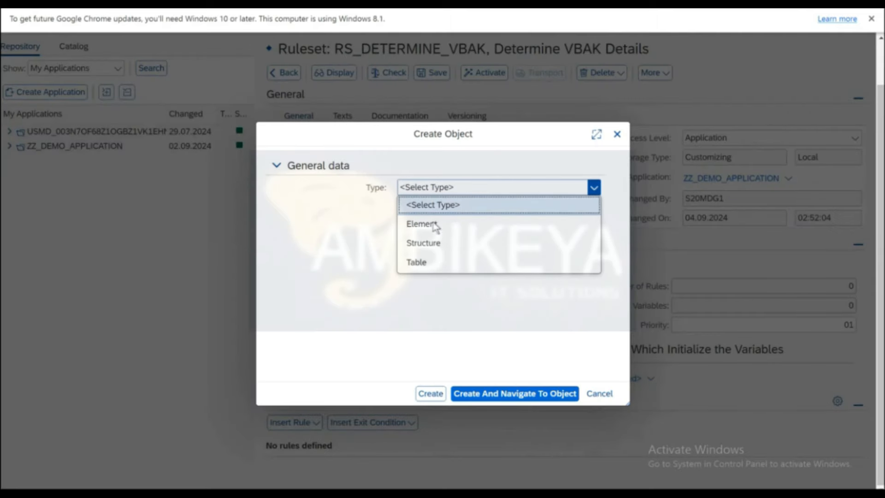
pyautogui.click(423, 262)
pyautogui.click(442, 202)
pyautogui.write('T')
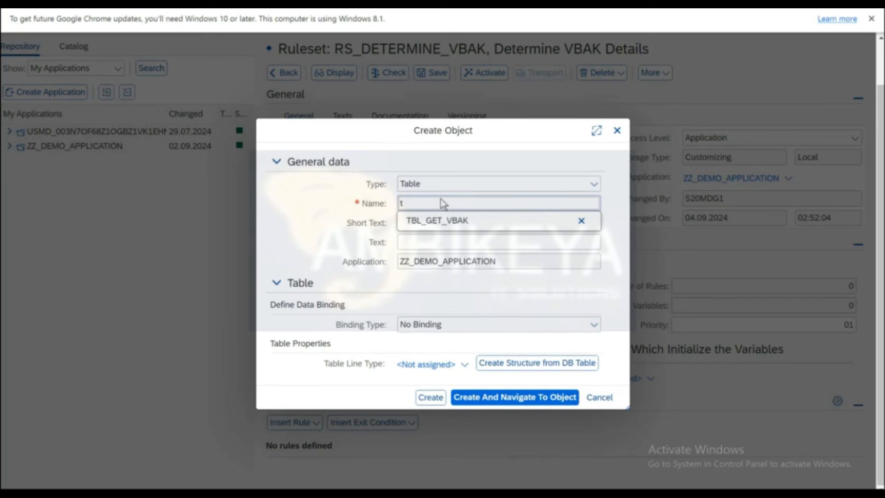
pyautogui.write('BL_VBAK')
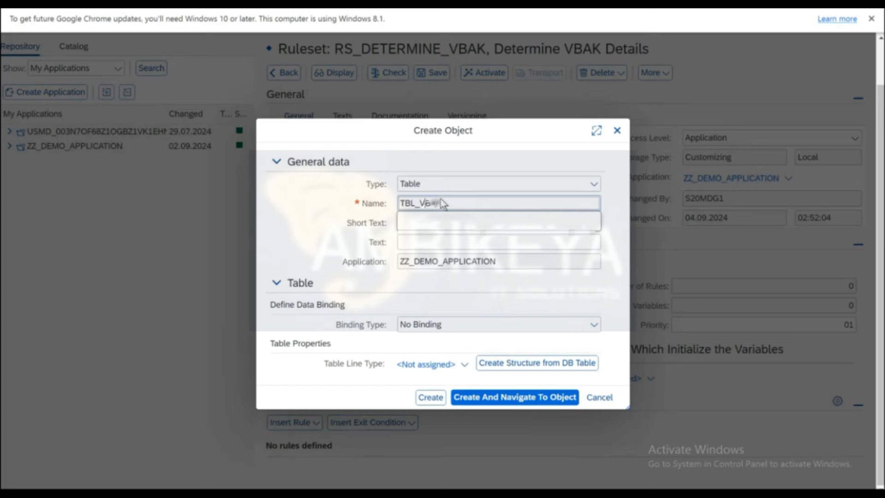
pyautogui.press('Tab')
pyautogui.click(436, 245)
pyautogui.write('VBAK')
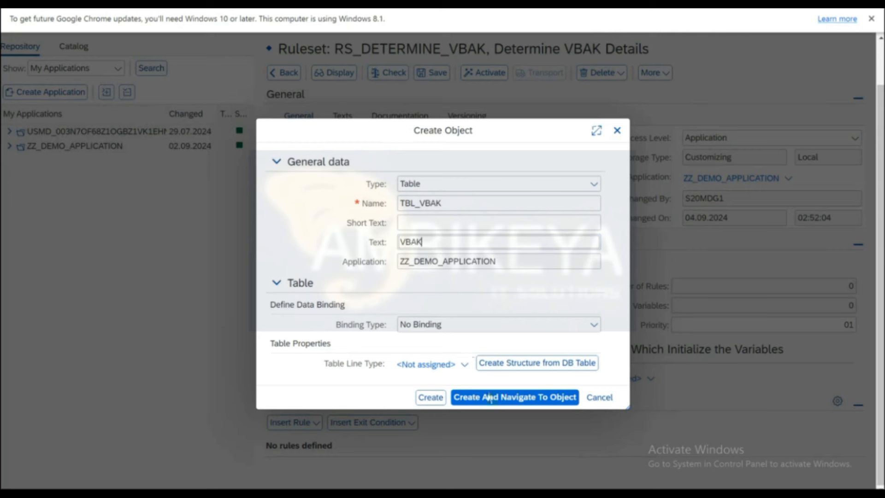
# Derive the table's line structure from database table VBAK and create TBL_VBAK.
pyautogui.click(515, 364)
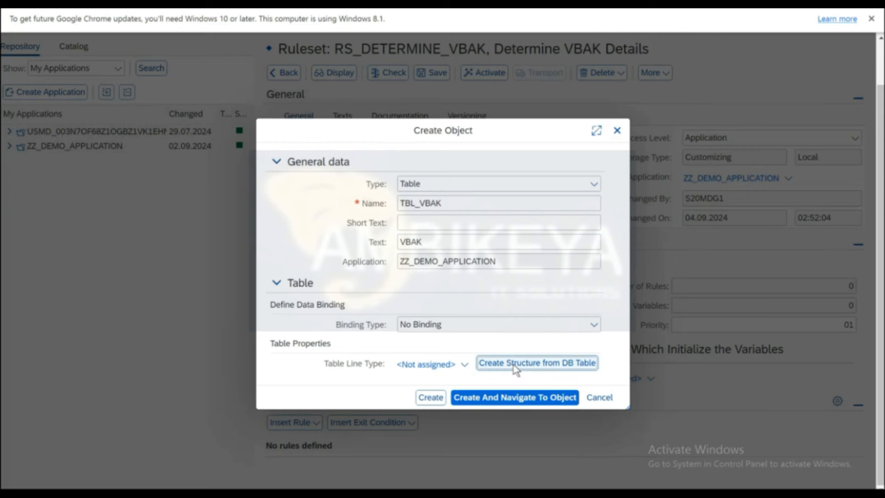
pyautogui.write('VBAK')
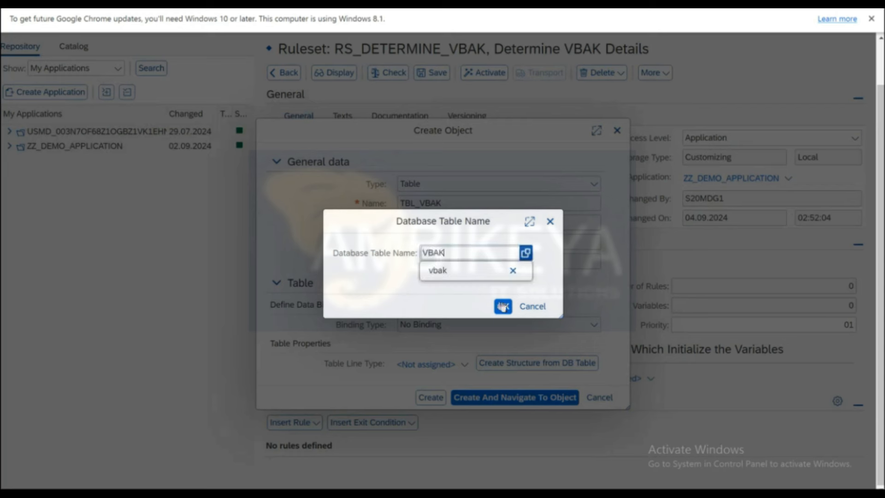
pyautogui.click(503, 306)
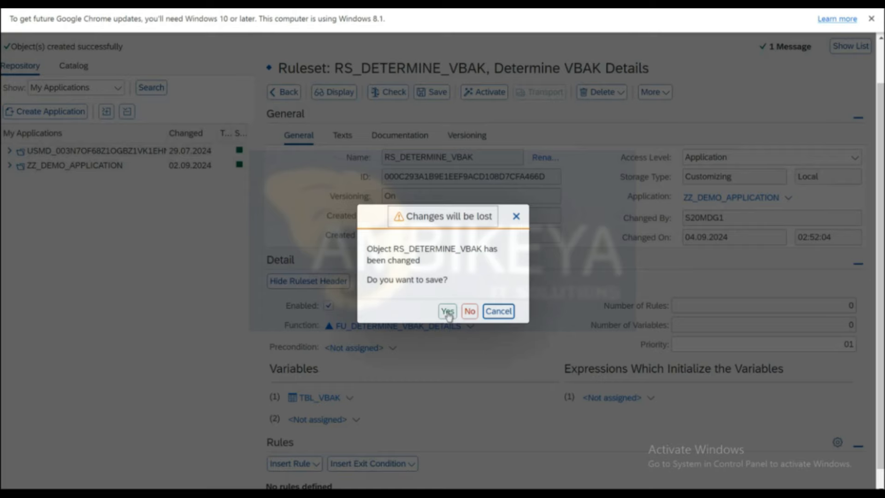
pyautogui.click(447, 311)
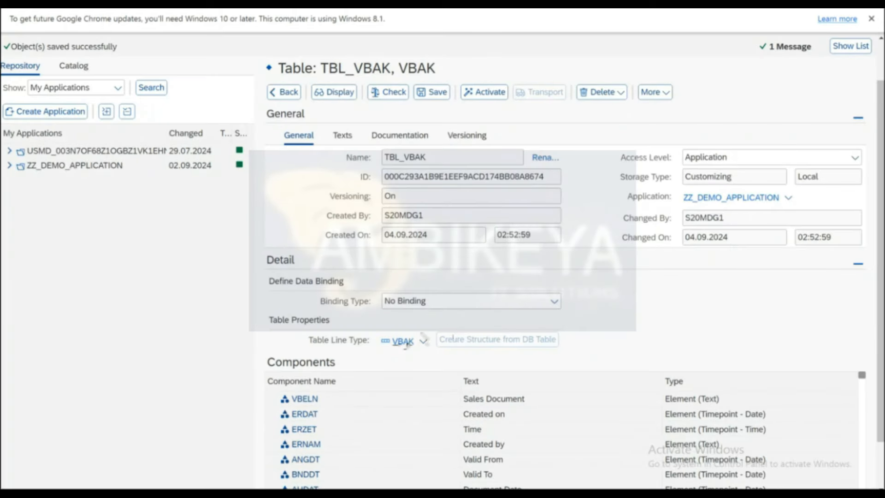
# Rename the VBAK structure to MAP_VBAK and activate it.
pyautogui.click(403, 342)
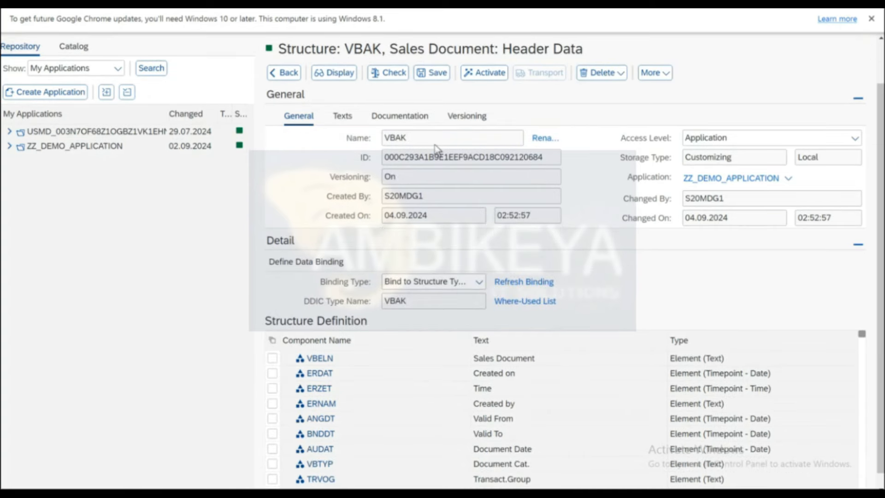
pyautogui.click(544, 138)
pyautogui.click(355, 230)
pyautogui.write('MAP_VBAK')
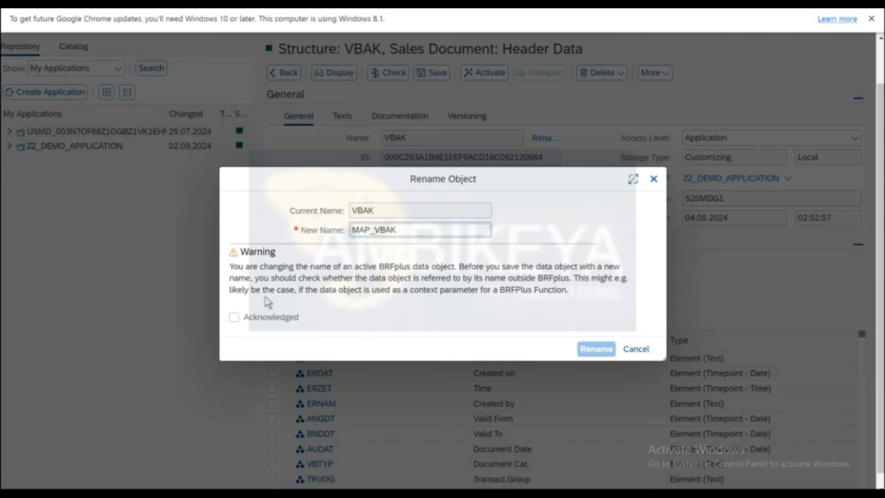
pyautogui.click(233, 318)
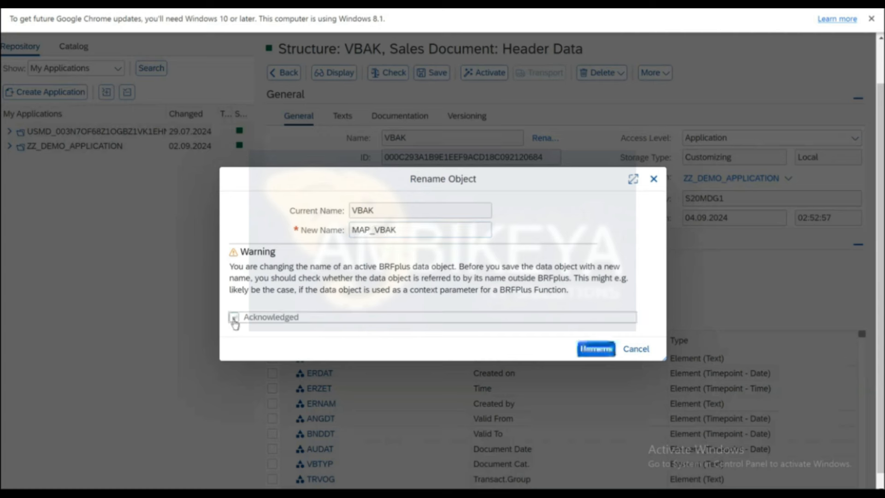
pyautogui.click(589, 348)
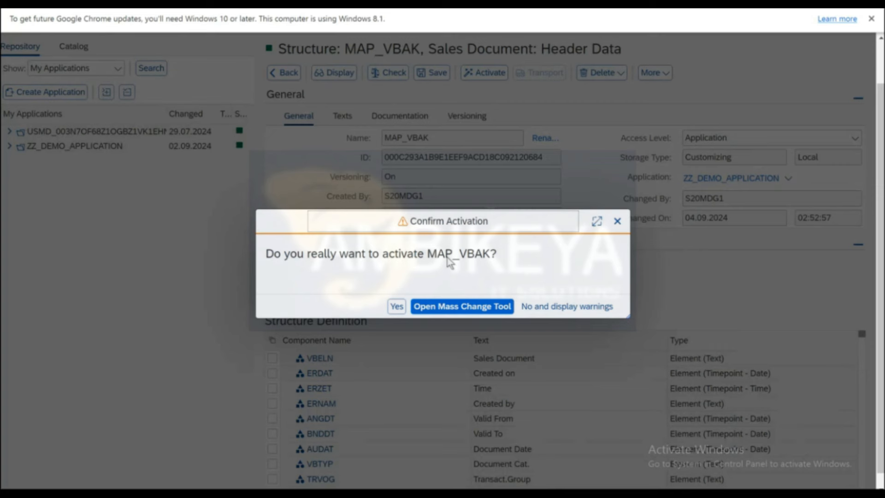
pyautogui.click(392, 308)
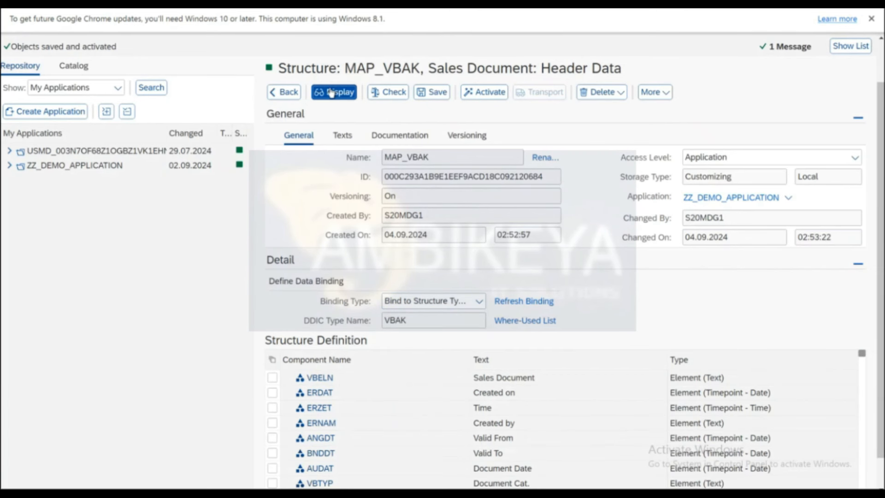
pyautogui.click(331, 92)
# Activate table TBL_VBAK, then return to ruleset RS_DETERMINE_VBAK and save it.
pyautogui.click(282, 73)
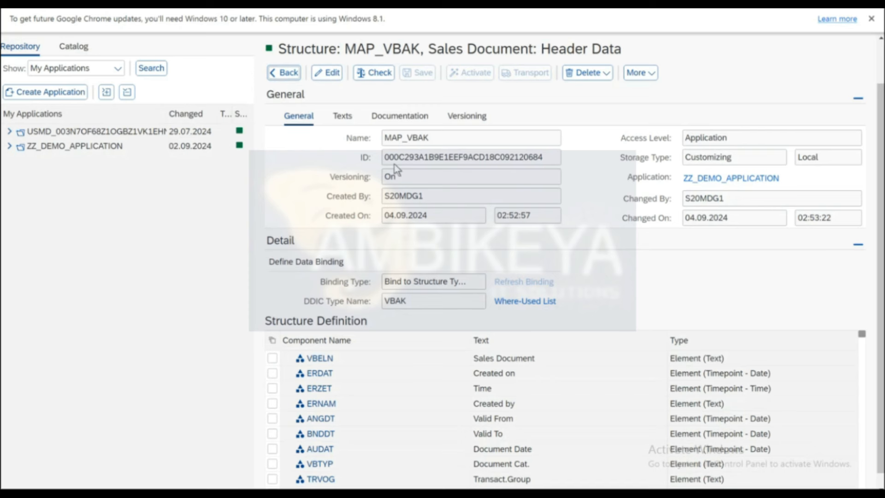
pyautogui.click(481, 74)
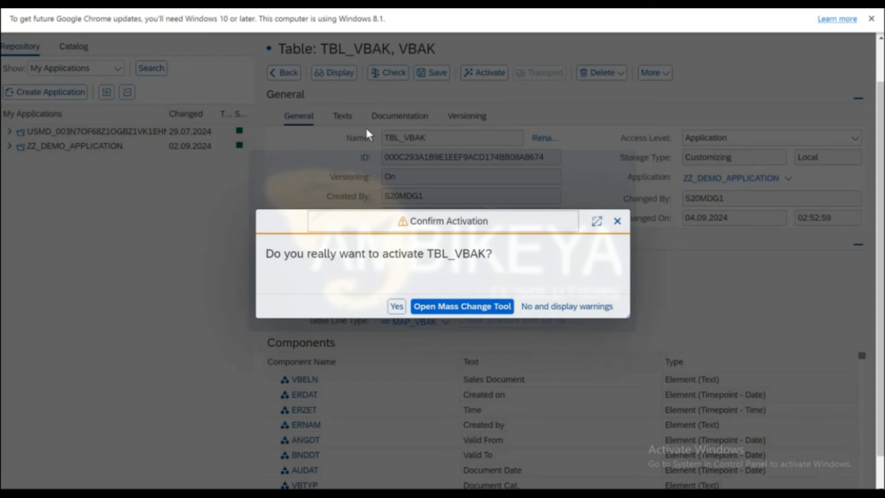
pyautogui.click(396, 307)
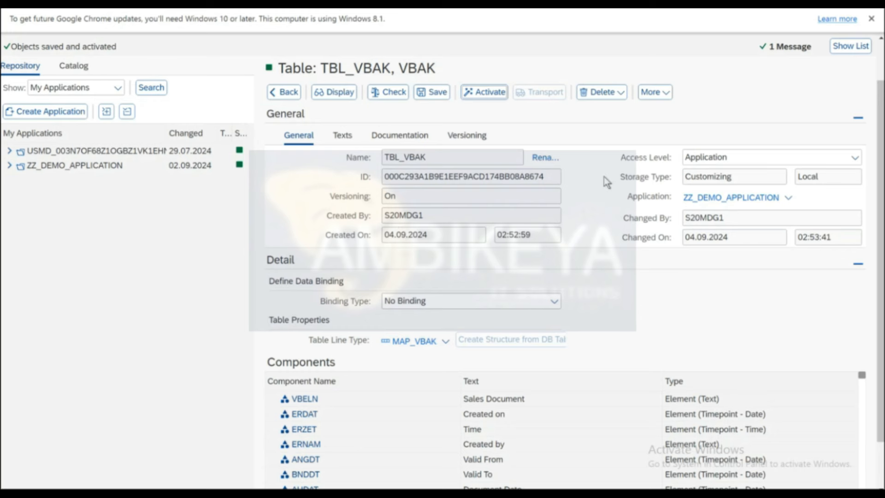
pyautogui.click(286, 96)
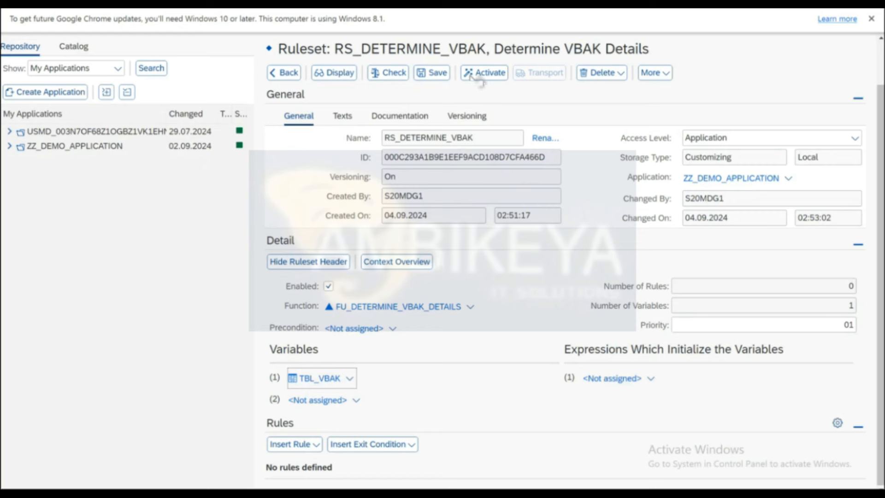
pyautogui.click(443, 76)
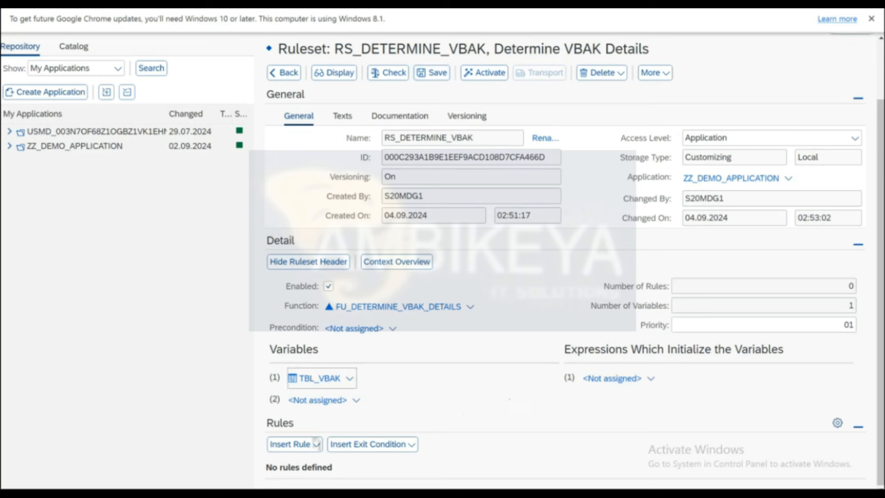
# Insert a new rule whose condition is IN_USERNAME is not initial.
pyautogui.click(302, 449)
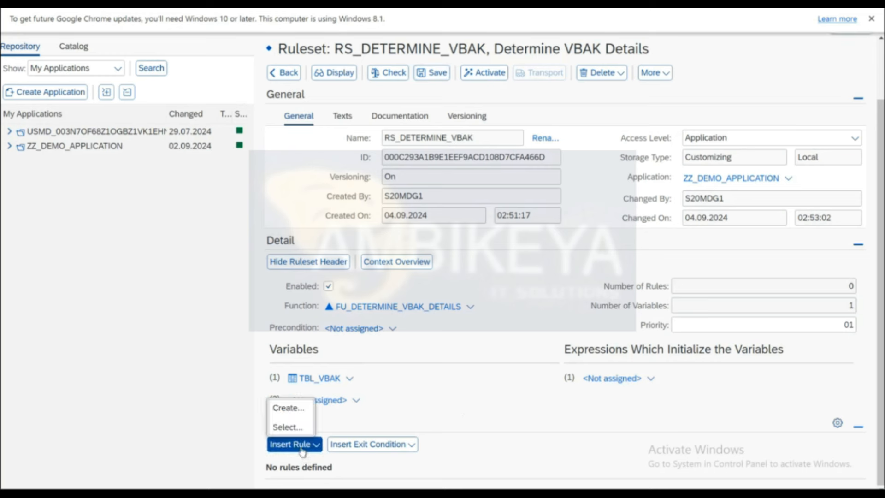
pyautogui.click(286, 410)
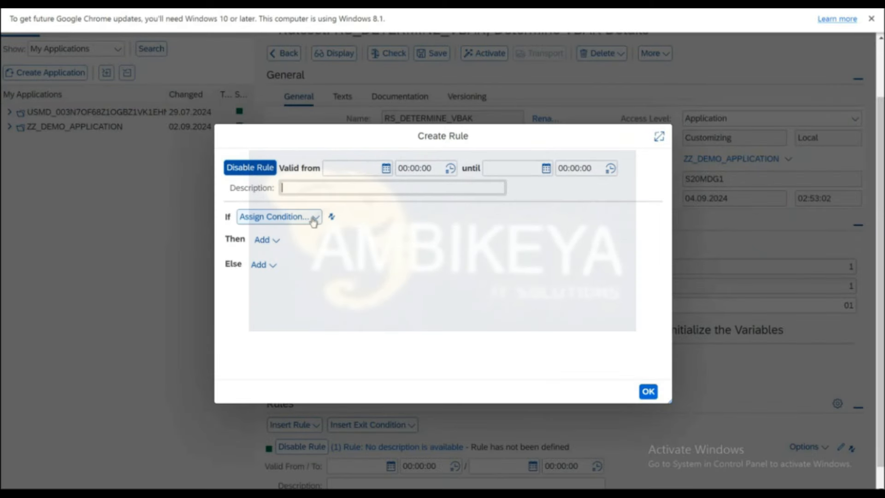
pyautogui.click(313, 220)
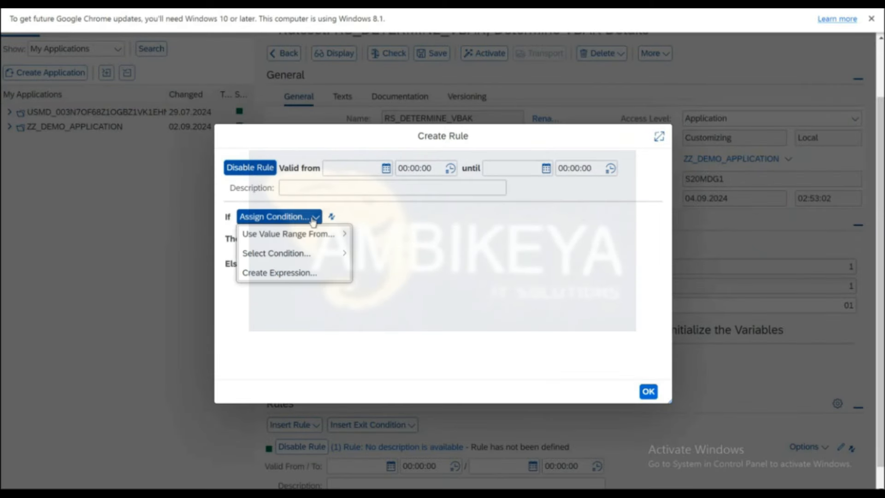
pyautogui.moveTo(307, 239)
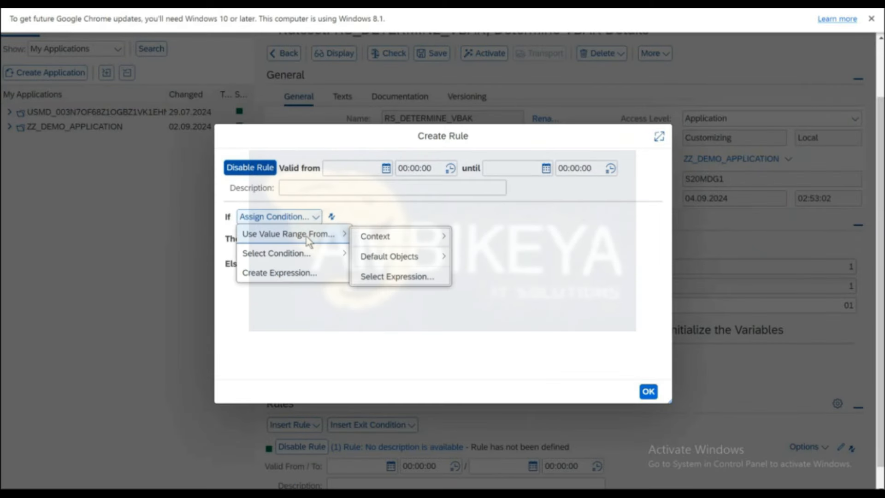
pyautogui.moveTo(385, 237)
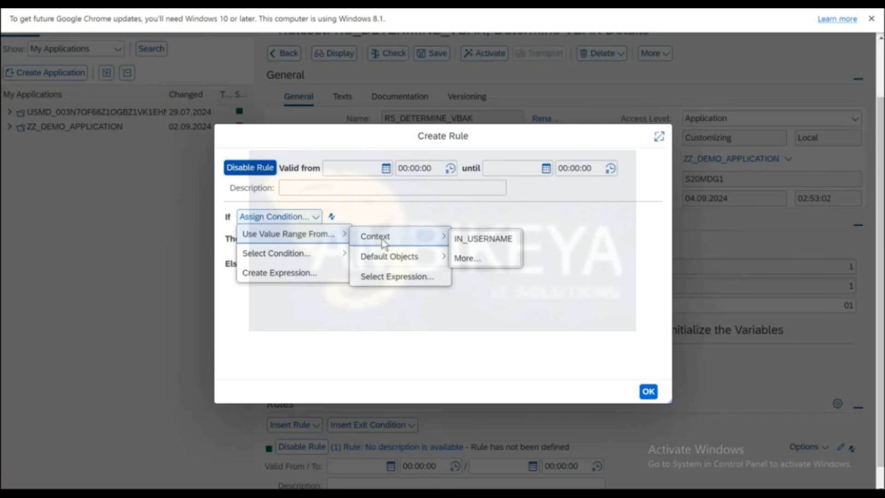
pyautogui.click(483, 239)
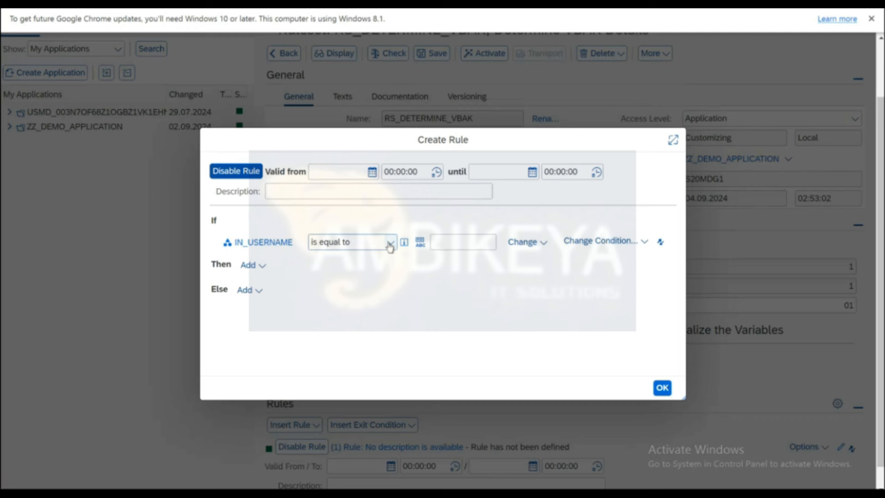
pyautogui.click(390, 244)
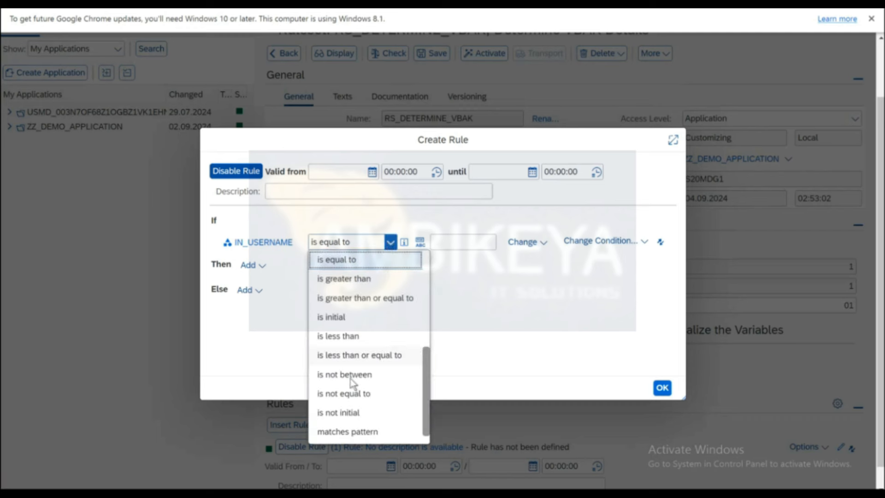
pyautogui.click(347, 412)
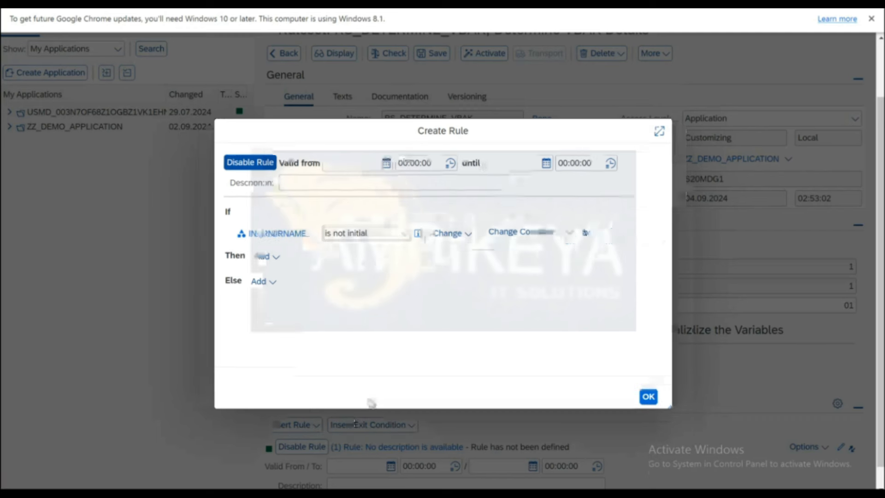
# Start creating a new process expression for the rule's Then action.
pyautogui.click(278, 265)
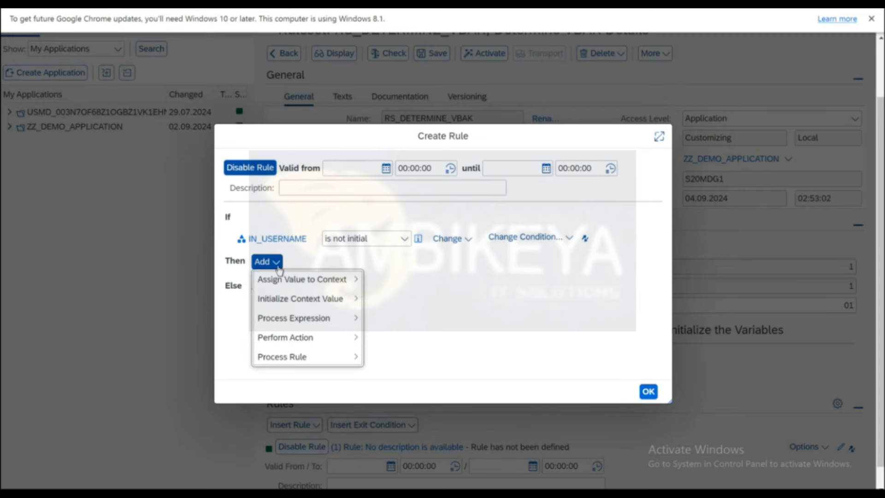
pyautogui.moveTo(292, 323)
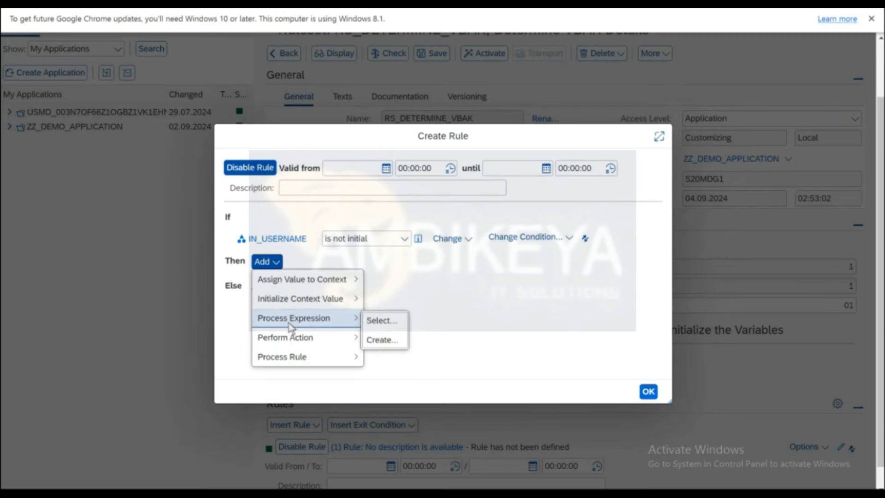
pyautogui.click(380, 340)
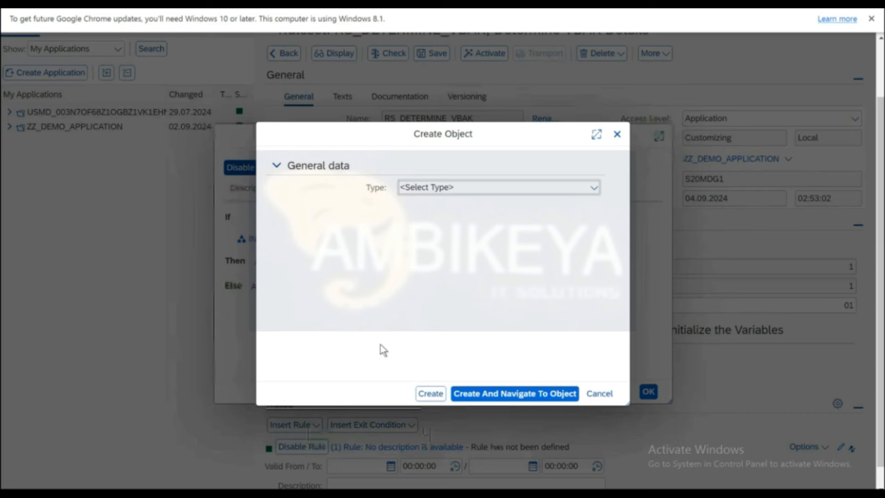
# Define Database Lookup expression DB_GET_VBAK with text 'Get the VBAK DETAILS' and create it.
pyautogui.click(594, 187)
pyautogui.scroll(-3, 456, 325)
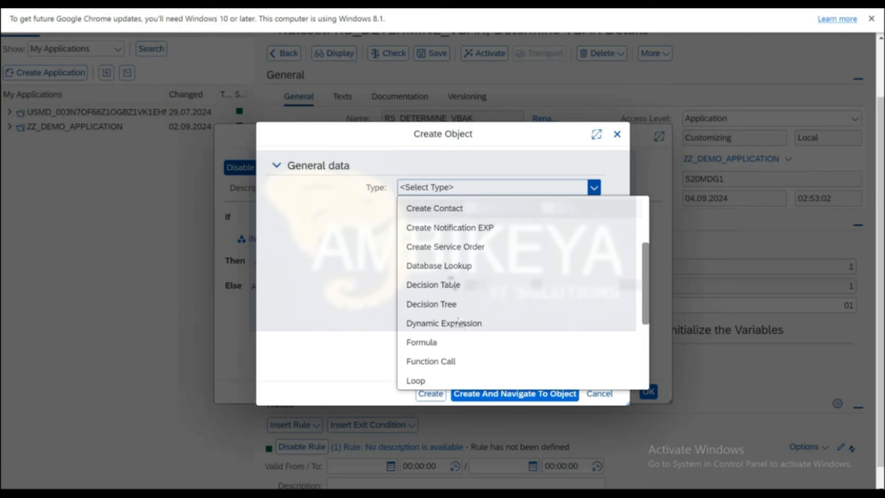
pyautogui.click(439, 266)
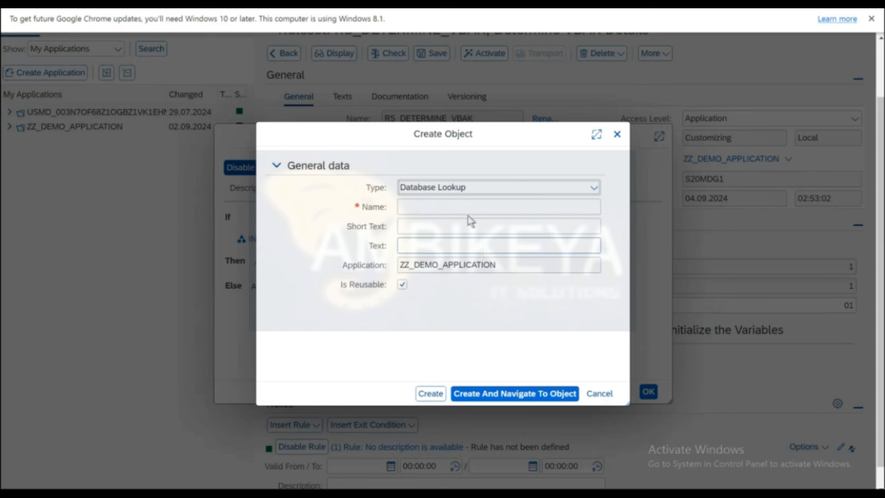
pyautogui.click(458, 207)
pyautogui.write('DB_LET')
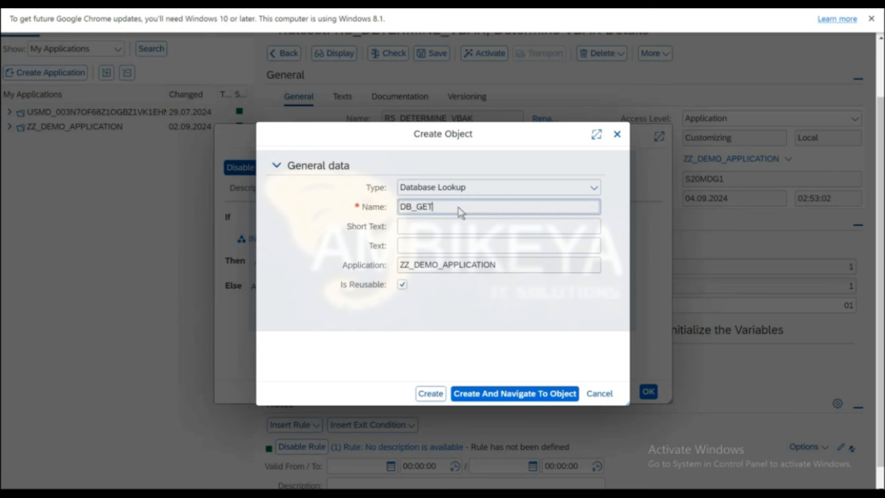
pyautogui.write('_VBAK')
pyautogui.press('Tab')
pyautogui.press('Tab')
pyautogui.write('Get the VBAK DETAILS')
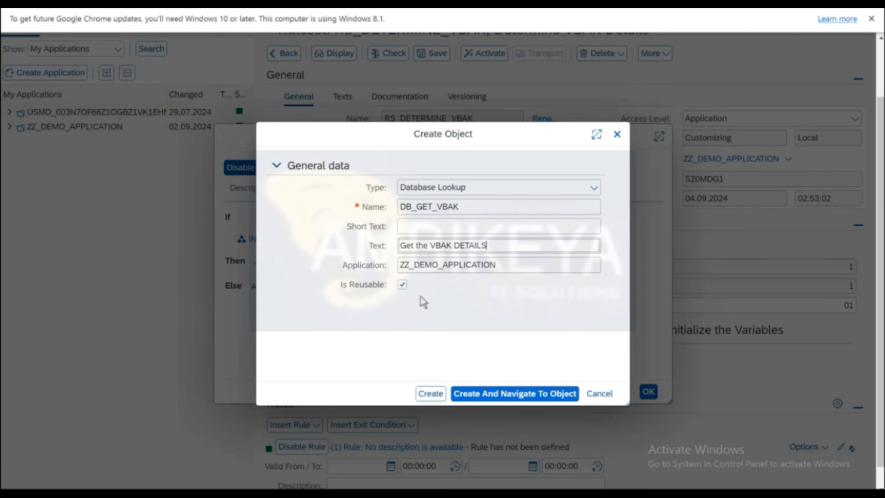
pyautogui.click(483, 395)
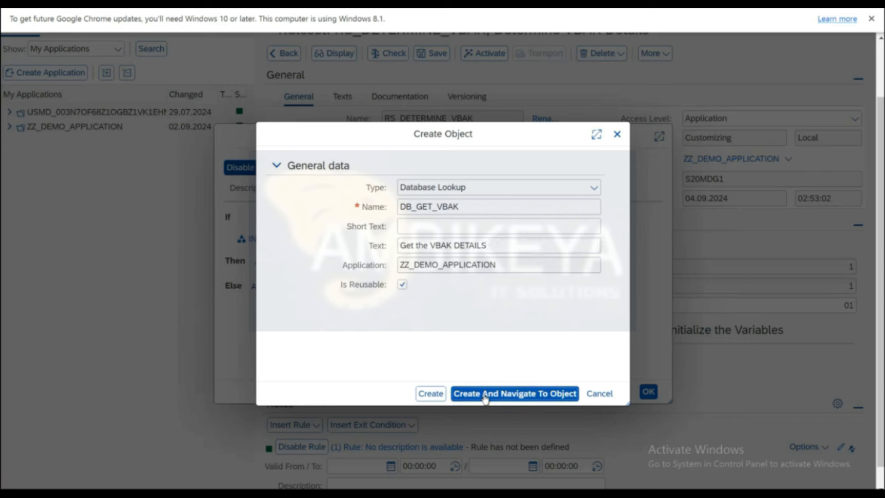
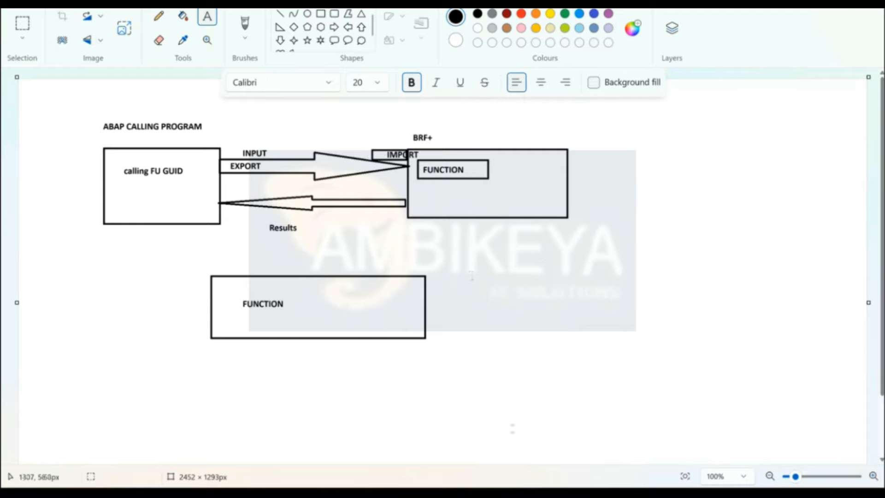
# In the Word notes, undo the empty list item and write 'Select * from the VBAK where ERNAM = input user'.
pyautogui.moveTo(478, 493)
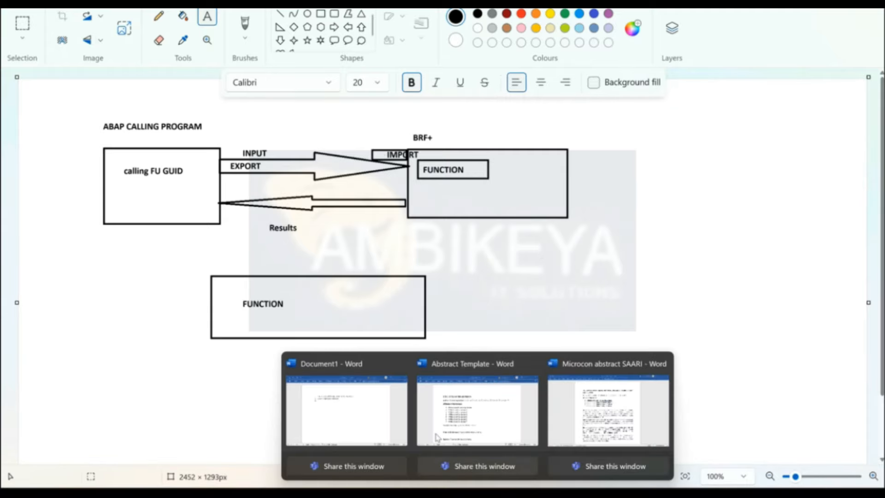
pyautogui.click(347, 410)
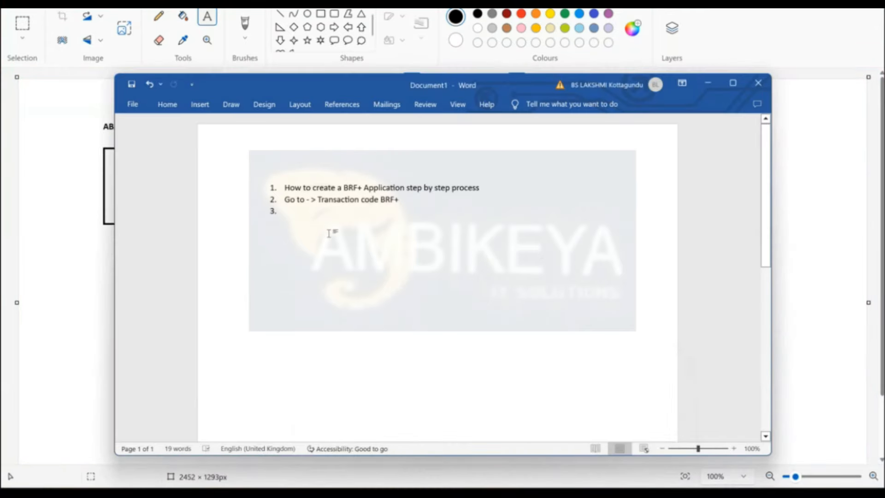
pyautogui.hotkey('ctrl', 'z')
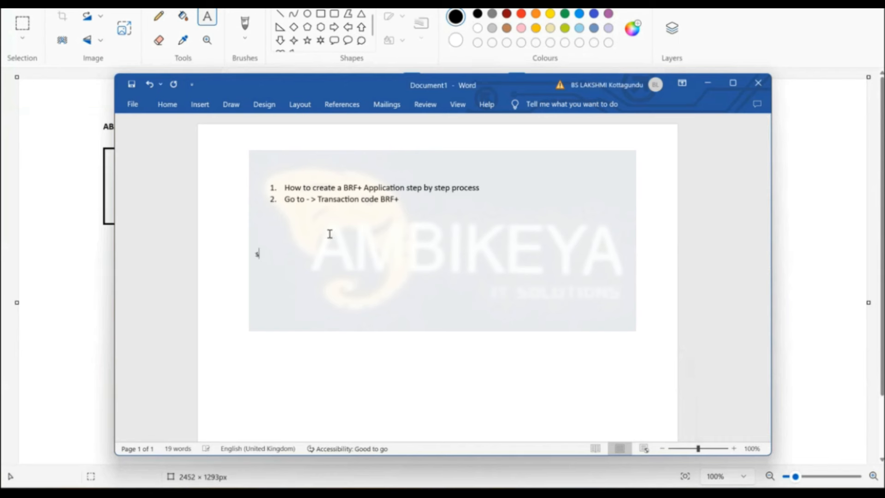
pyautogui.doubleClick(254, 252)
pyautogui.write('Select * from the VBAK')
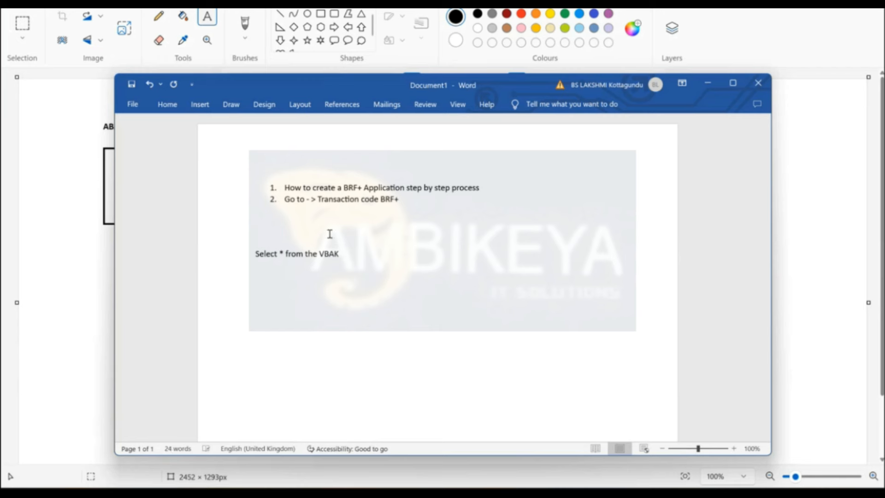
pyautogui.write(' where ERMN')
pyautogui.write('AME')
pyautogui.press('BackSpace')
pyautogui.press('BackSpace')
pyautogui.press('BackSpace')
pyautogui.press('BackSpace')
pyautogui.press('BackSpace')
pyautogui.write('NAM = INPU')
pyautogui.press('BackSpace')
pyautogui.press('BackSpace')
pyautogui.press('BackSpace')
pyautogui.write('t ')
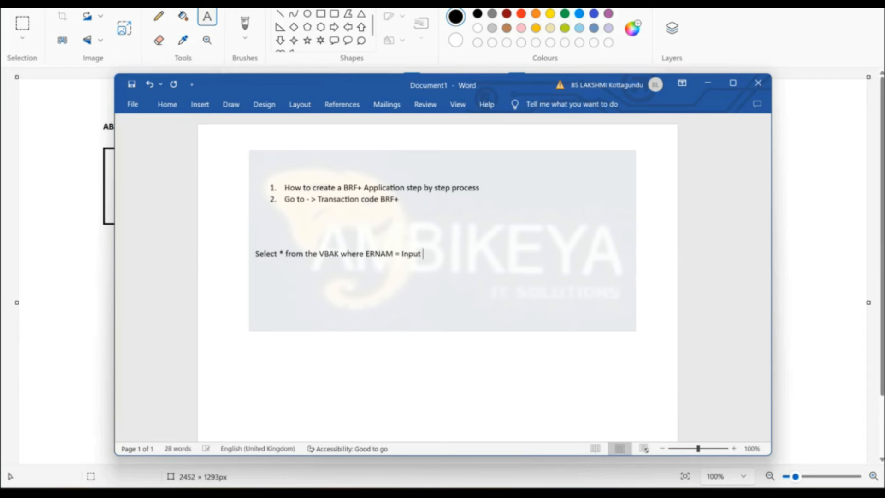
pyautogui.write('ERNAM ')
pyautogui.write('"us')
pyautogui.press('BackSpace')
pyautogui.press('BackSpace')
pyautogui.write('USER01”')
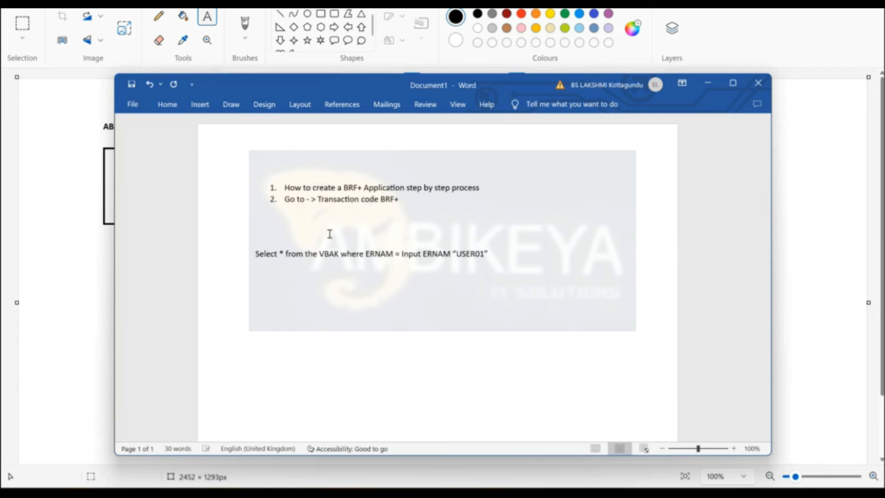
pyautogui.write('"')
# Add the line 'INTO TABLE TBL_VBAK.' and select both SQL lines.
pyautogui.press('Return')
pyautogui.write('INTO IT')
pyautogui.write('BLE')
pyautogui.press('BackSpace')
pyautogui.press('BackSpace')
pyautogui.write('TBL_VBAK')
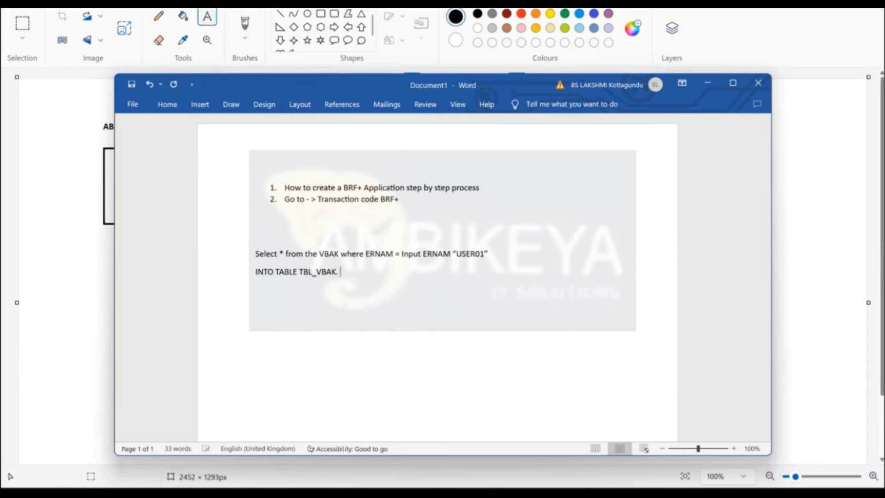
pyautogui.write('.')
pyautogui.moveTo(345, 276); pyautogui.dragTo(250, 256)
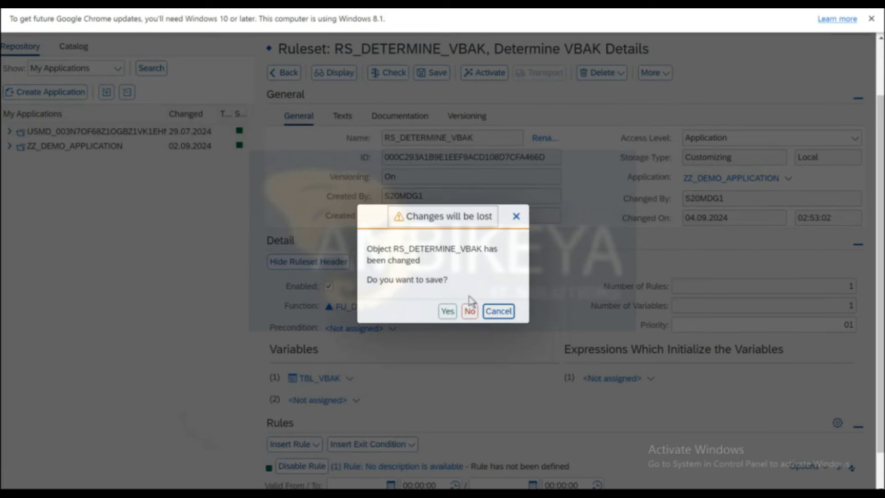
# Save the ruleset changes and close the Edit Rule dialog to reach the DB_GET_VBAK lookup.
pyautogui.click(445, 313)
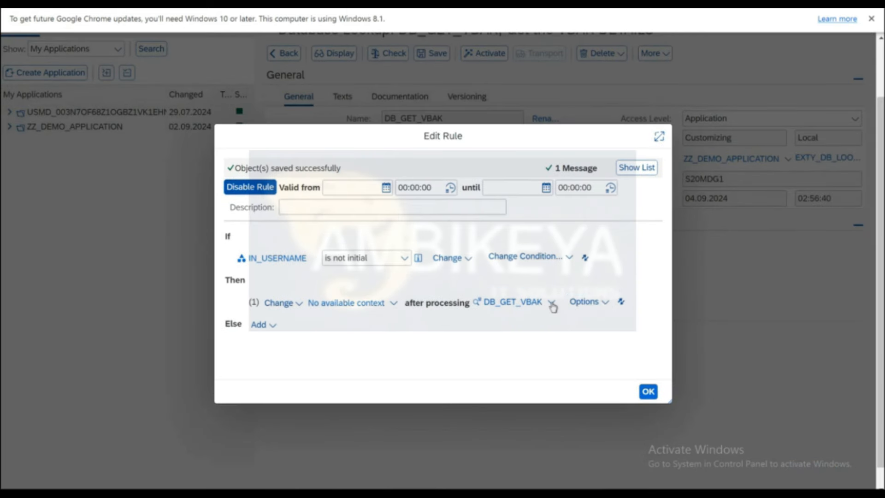
pyautogui.click(511, 304)
pyautogui.click(511, 305)
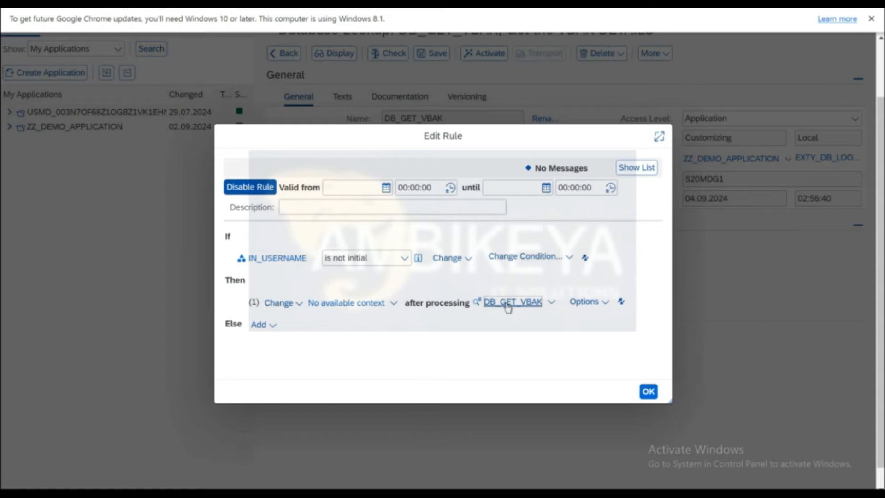
pyautogui.click(647, 391)
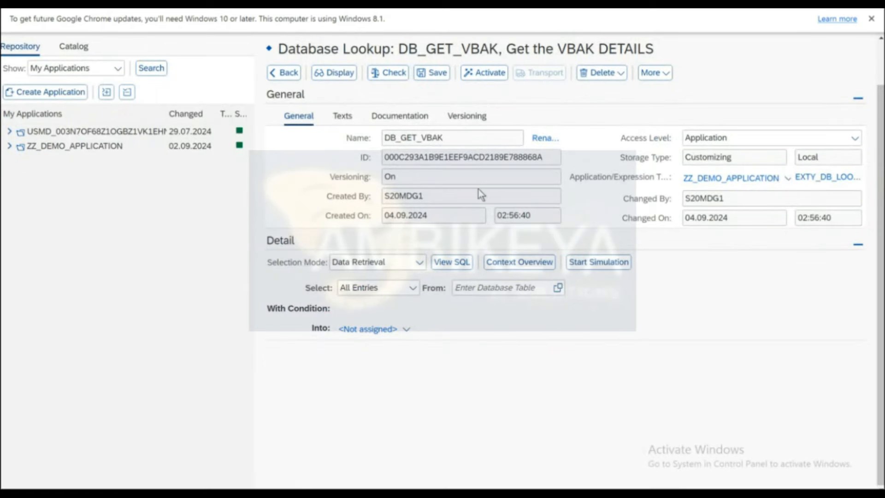
# Save DB_GET_VBAK, set it to read All Entries, and use VBAK as the source table.
pyautogui.click(432, 72)
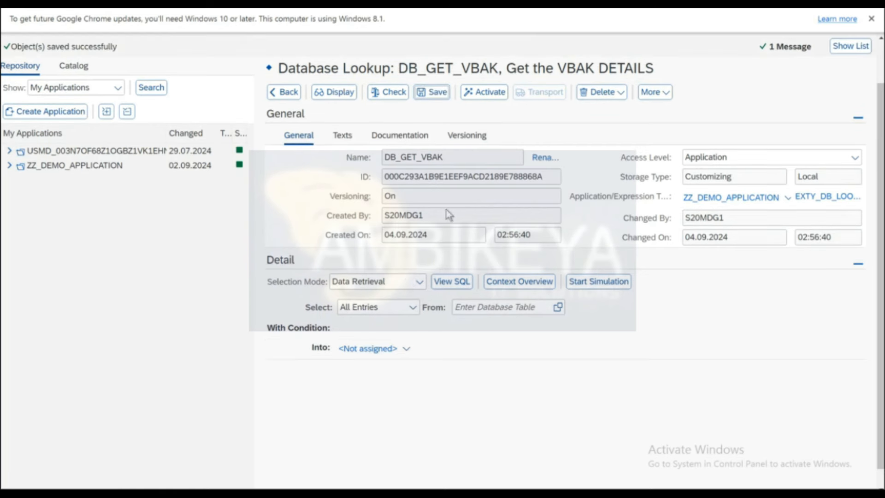
pyautogui.click(413, 309)
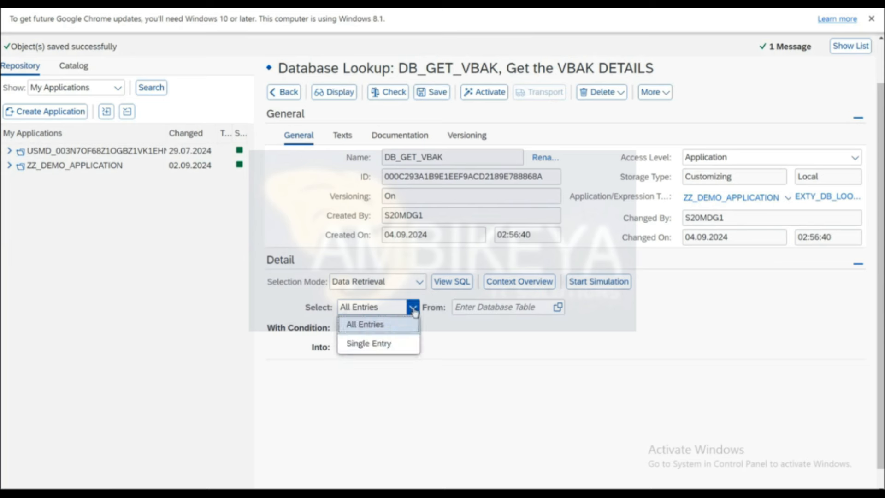
pyautogui.click(378, 325)
pyautogui.click(479, 310)
pyautogui.write('Vbak')
pyautogui.hotkey('ctrl', 'a')
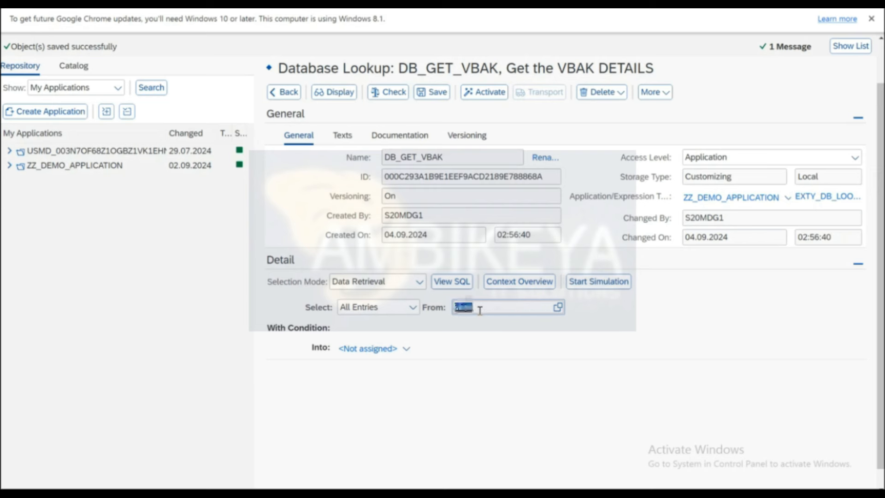
pyautogui.press('Return')
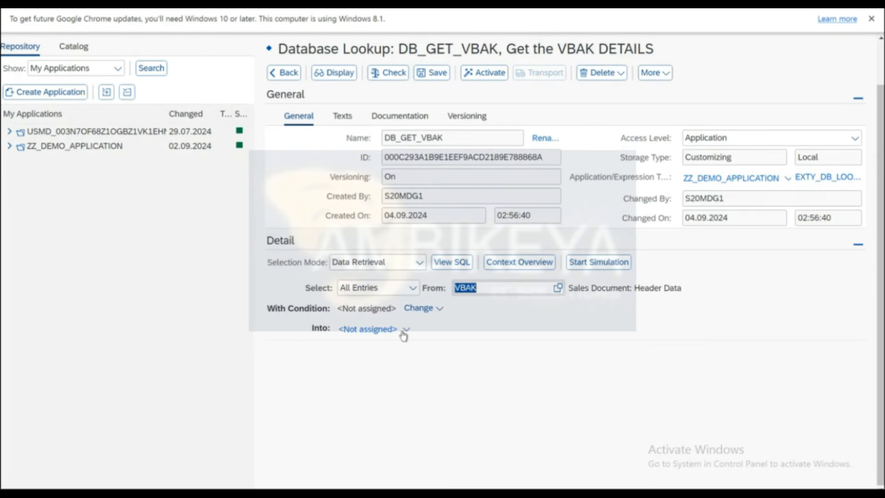
# Add an include condition on the ERNAM field, browsing the VBAK field list without changing it.
pyautogui.click(443, 312)
pyautogui.click(443, 328)
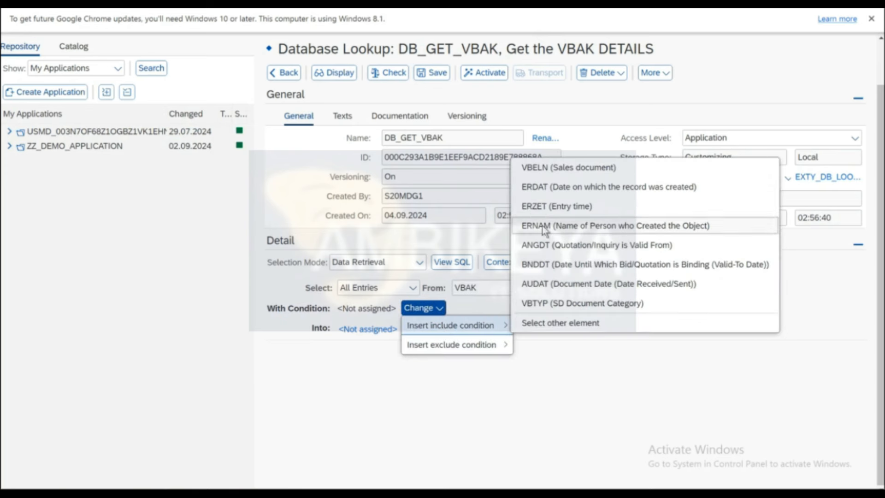
pyautogui.click(572, 225)
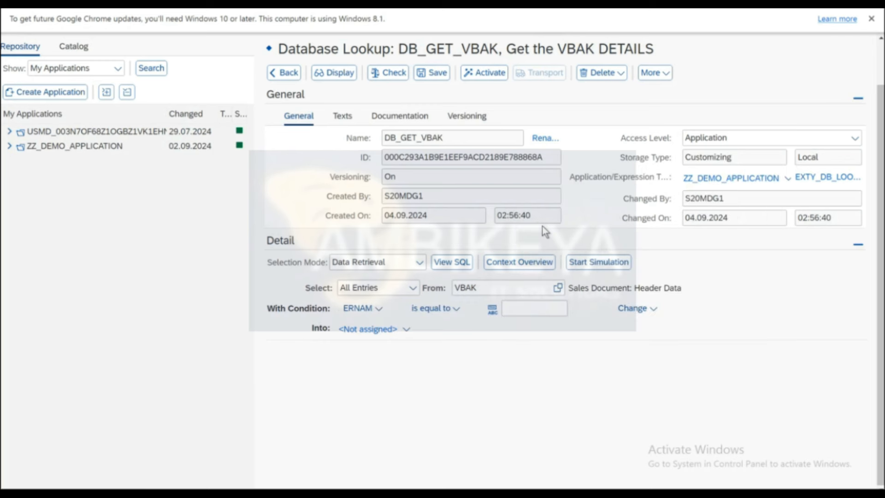
pyautogui.click(650, 311)
pyautogui.moveTo(648, 329)
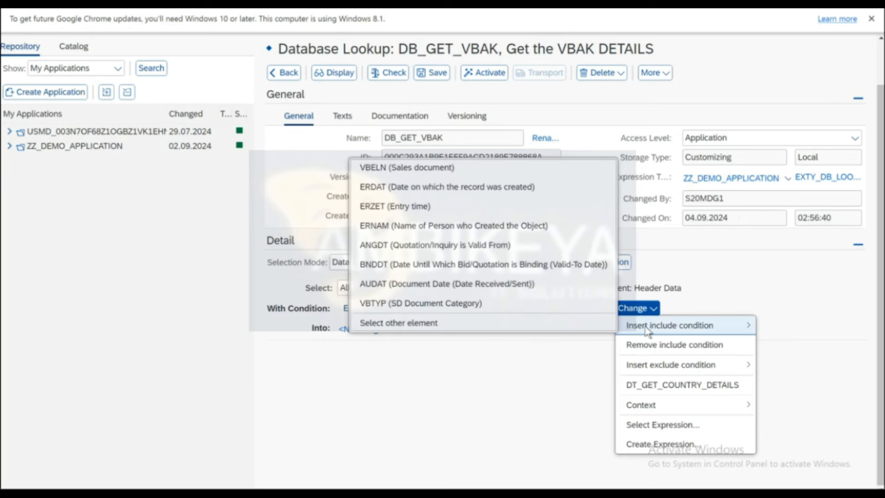
pyautogui.click(464, 323)
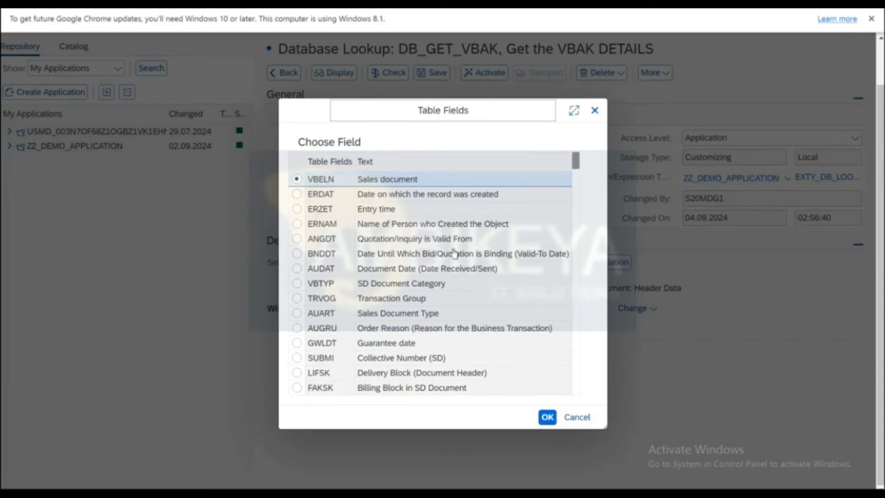
pyautogui.moveTo(575, 162); pyautogui.dragTo(580, 339)
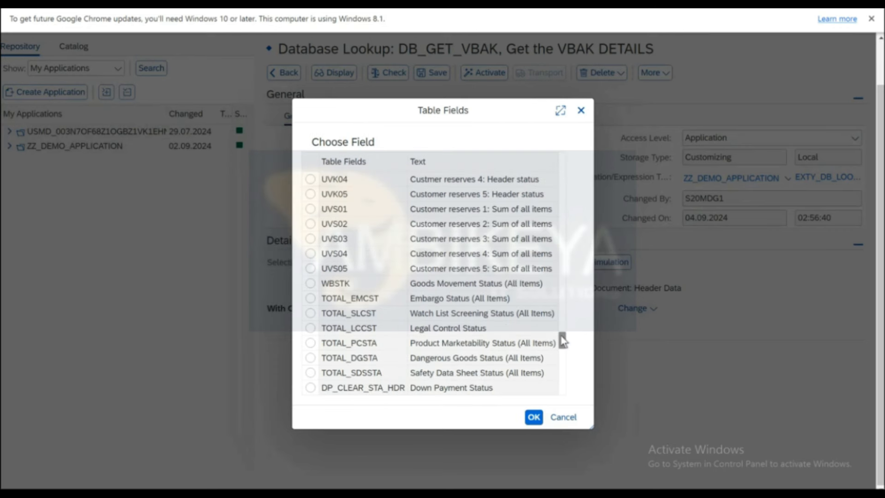
pyautogui.moveTo(563, 341); pyautogui.dragTo(563, 395)
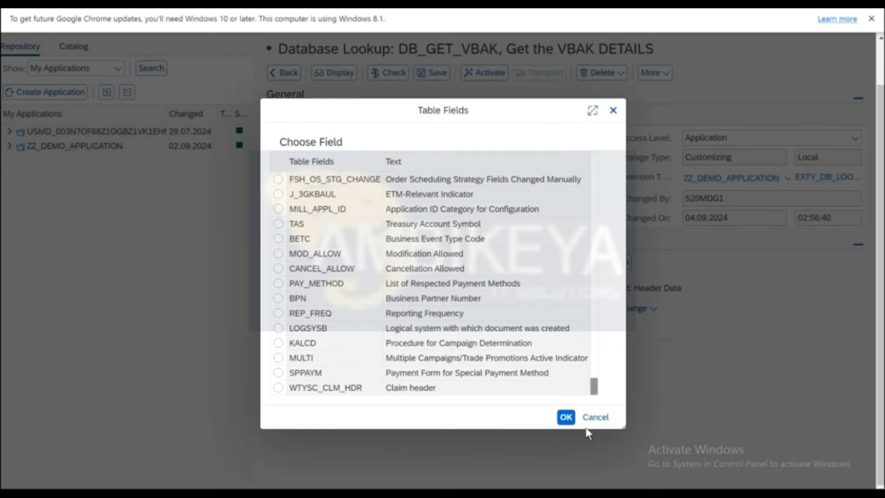
pyautogui.click(595, 417)
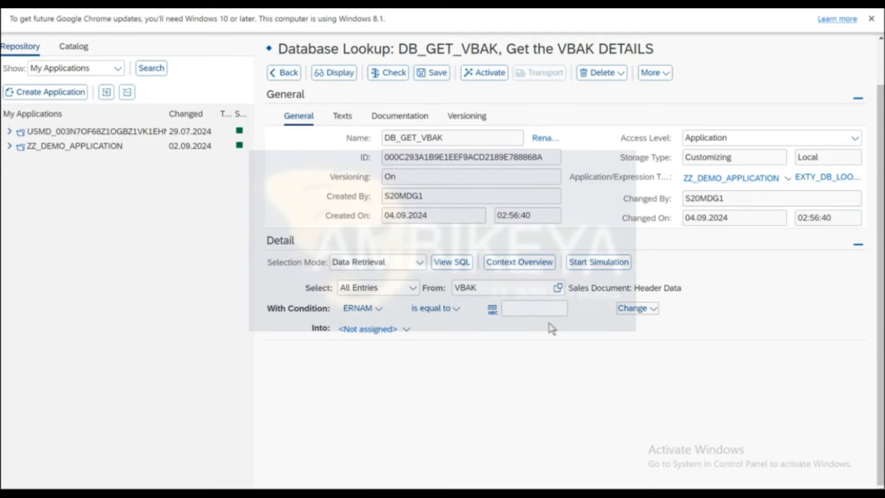
pyautogui.click(638, 308)
pyautogui.click(656, 330)
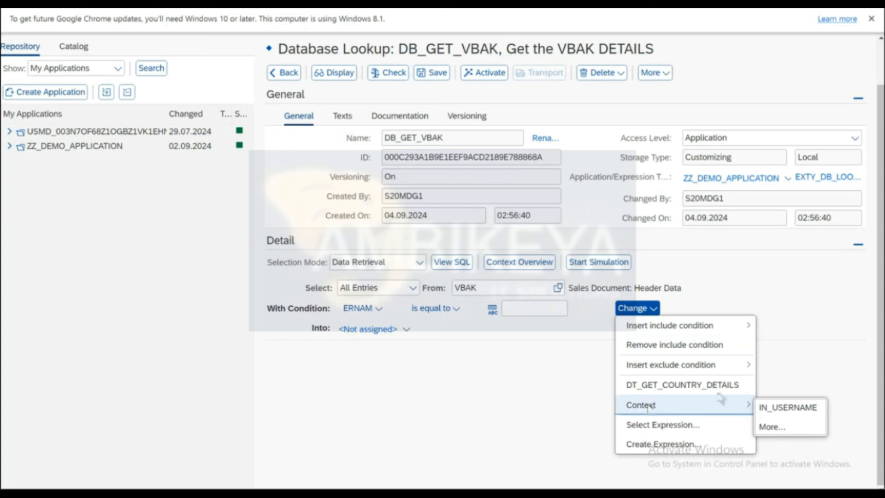
pyautogui.moveTo(742, 405)
pyautogui.click(788, 408)
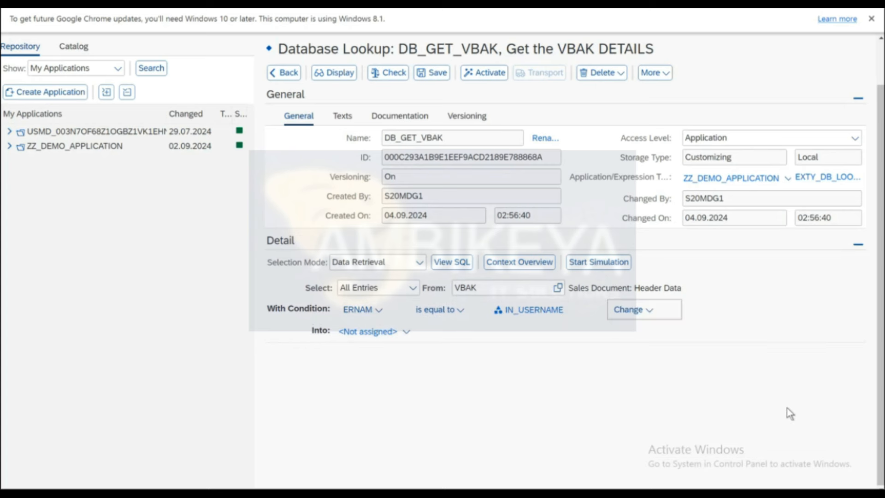
pyautogui.click(407, 336)
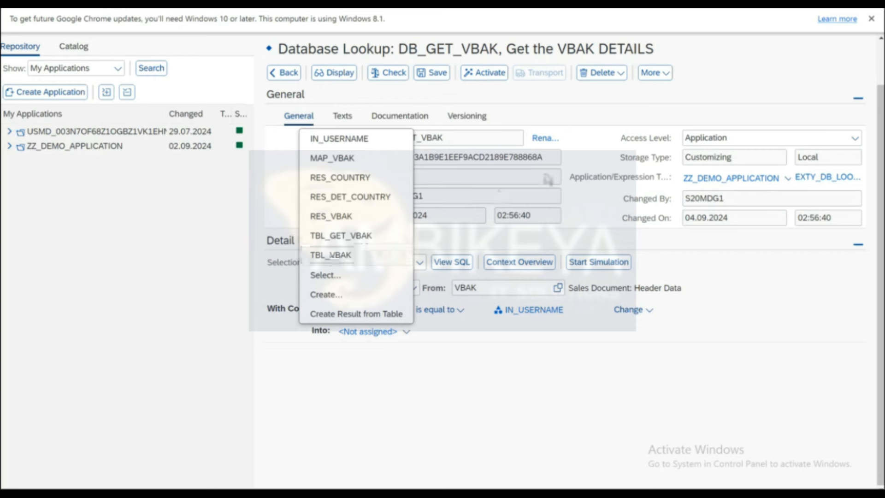
pyautogui.click(436, 74)
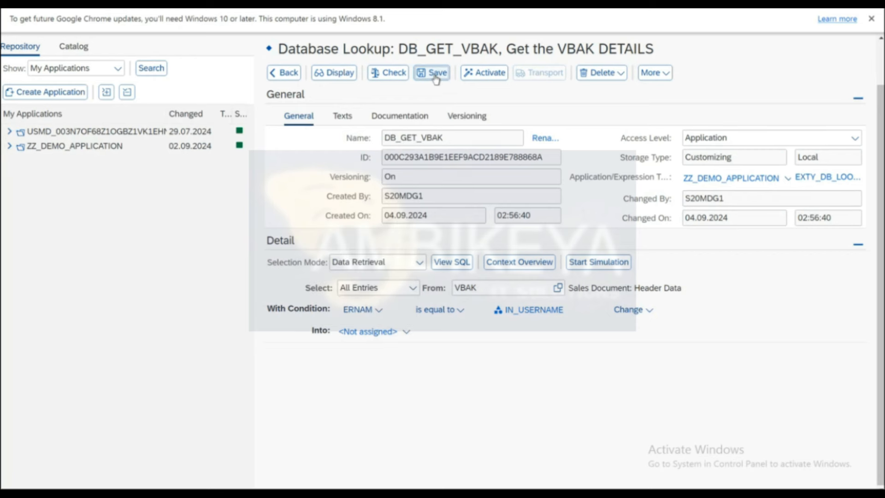
pyautogui.click(284, 92)
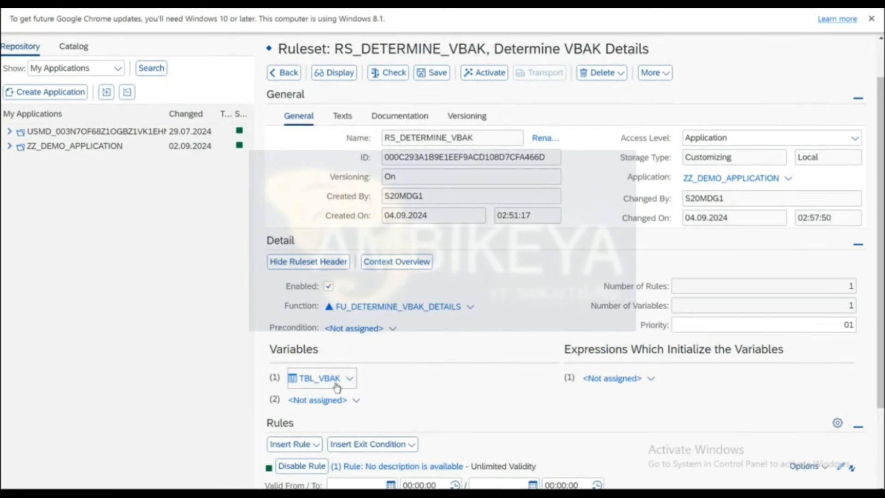
pyautogui.scroll(-2, 457, 365)
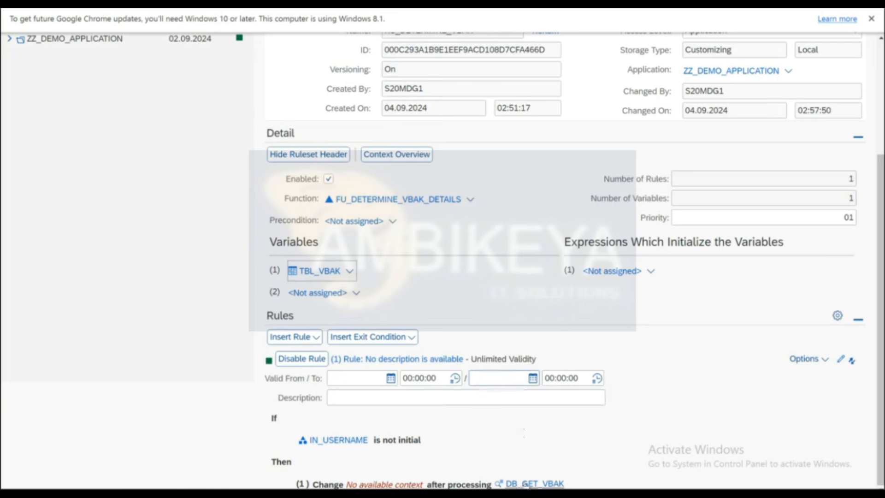
pyautogui.click(527, 484)
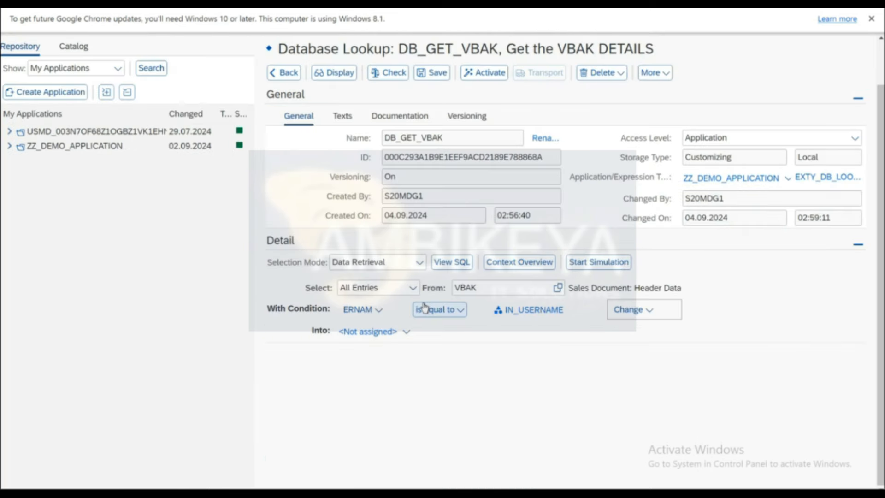
pyautogui.click(406, 336)
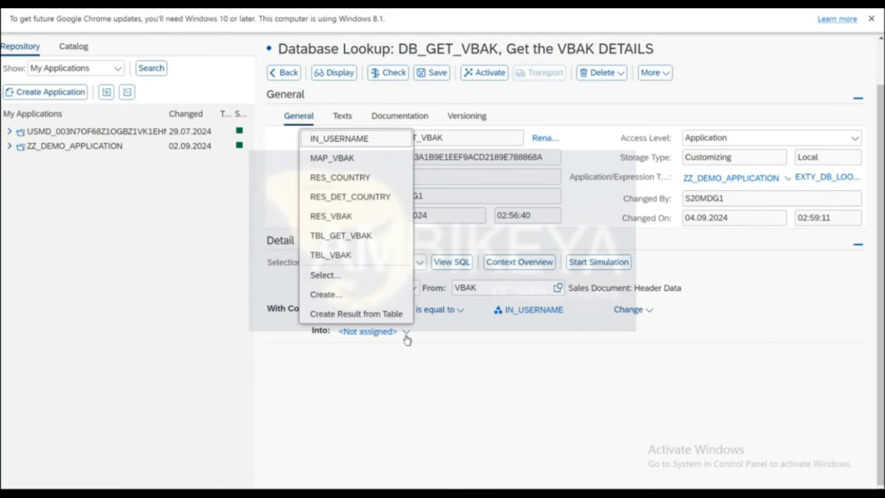
pyautogui.click(342, 255)
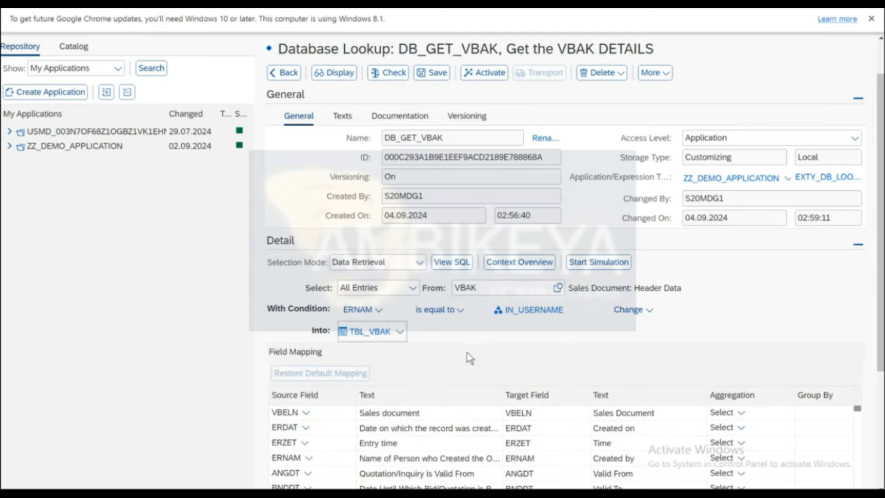
pyautogui.scroll(-3, 469, 358)
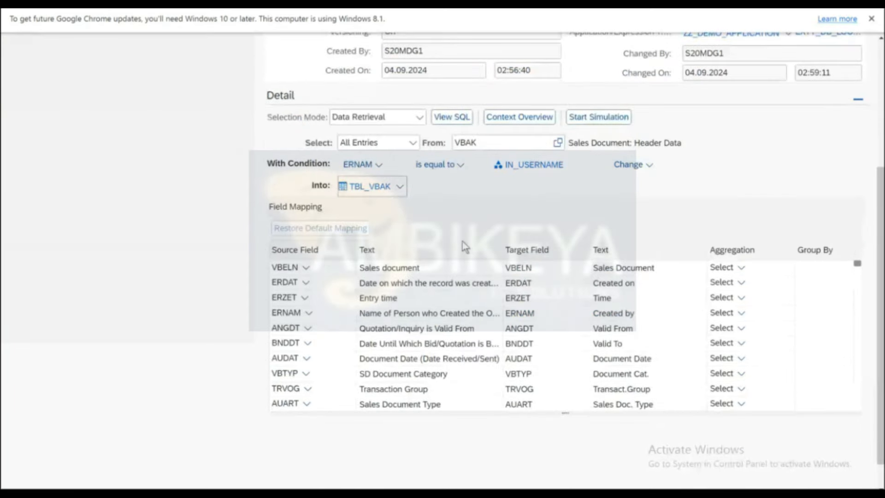
pyautogui.scroll(4, 465, 247)
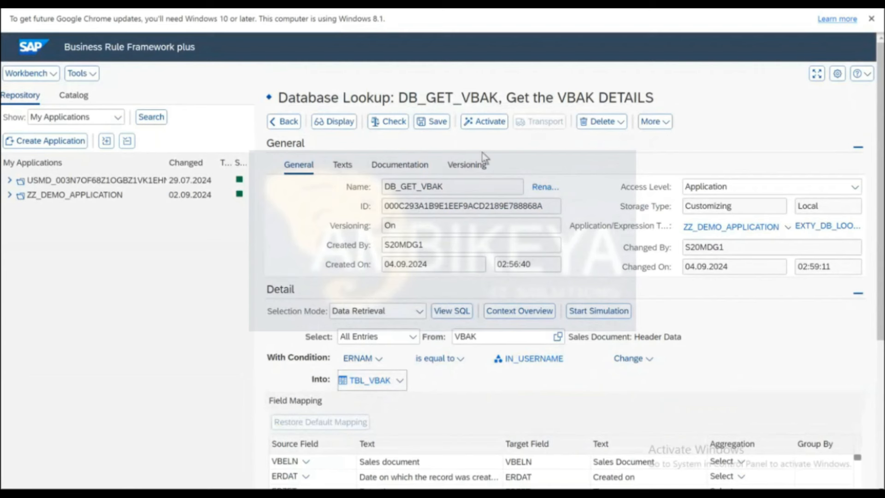
# Activate DB_GET_VBAK and review its generated SELECT * FROM VBAK into TBL_VBAK statement.
pyautogui.click(484, 121)
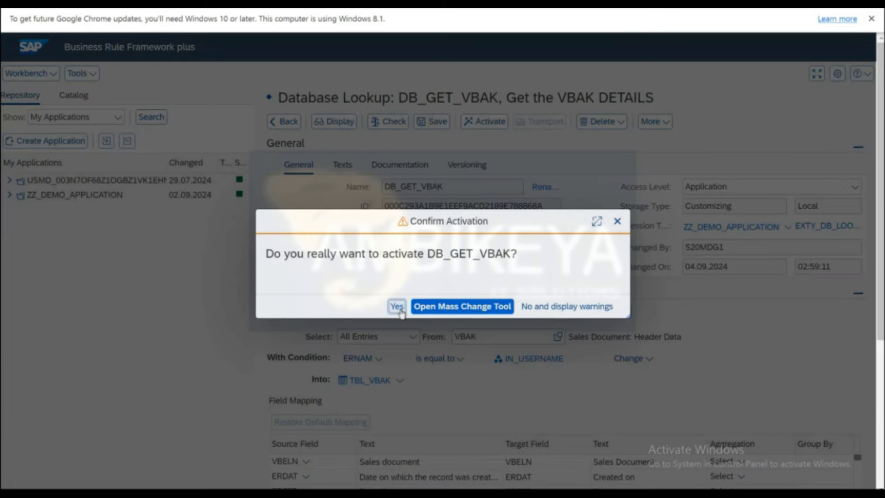
pyautogui.click(399, 310)
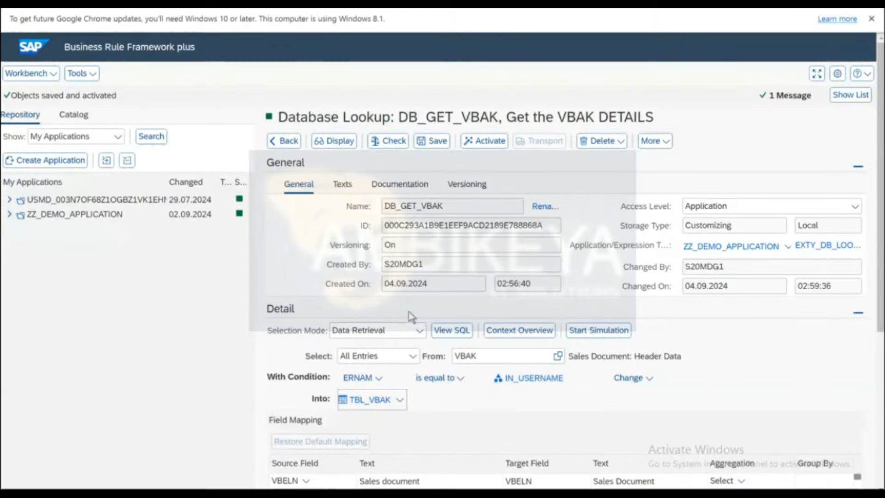
pyautogui.click(453, 331)
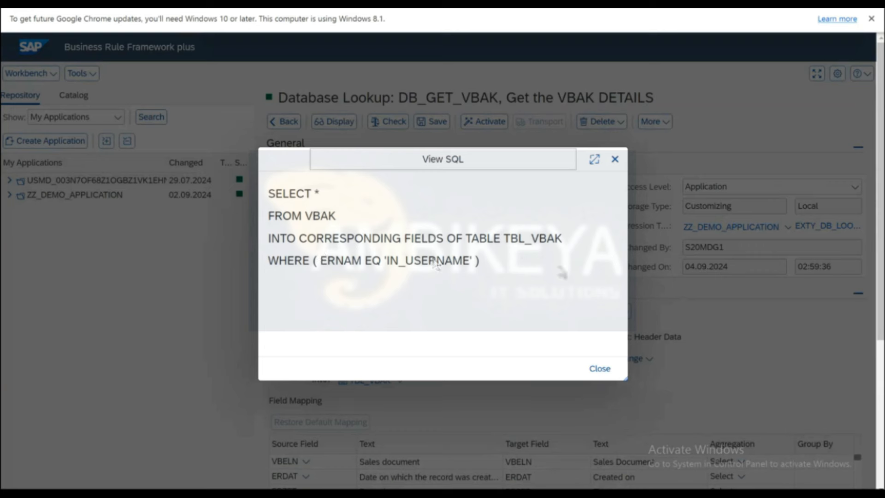
pyautogui.click(615, 159)
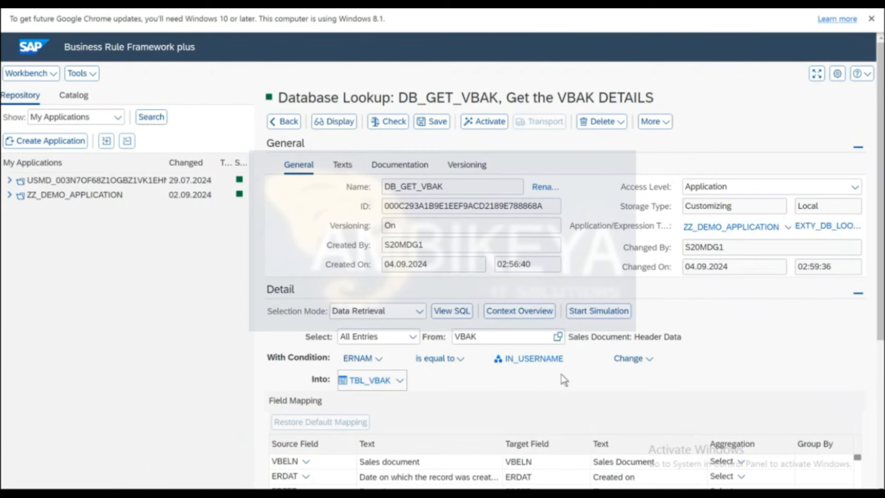
# Simulate DB_GET_VBAK in Interpretation Mode with the Last Active Version.
pyautogui.click(602, 317)
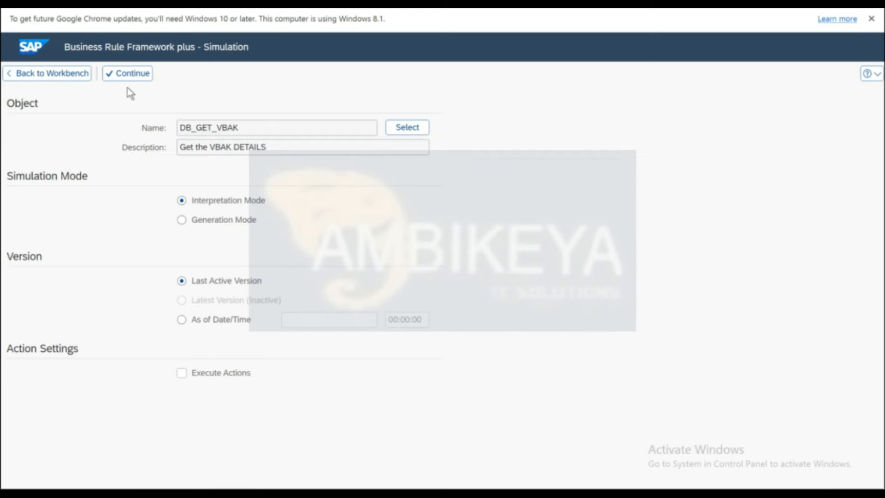
pyautogui.click(129, 76)
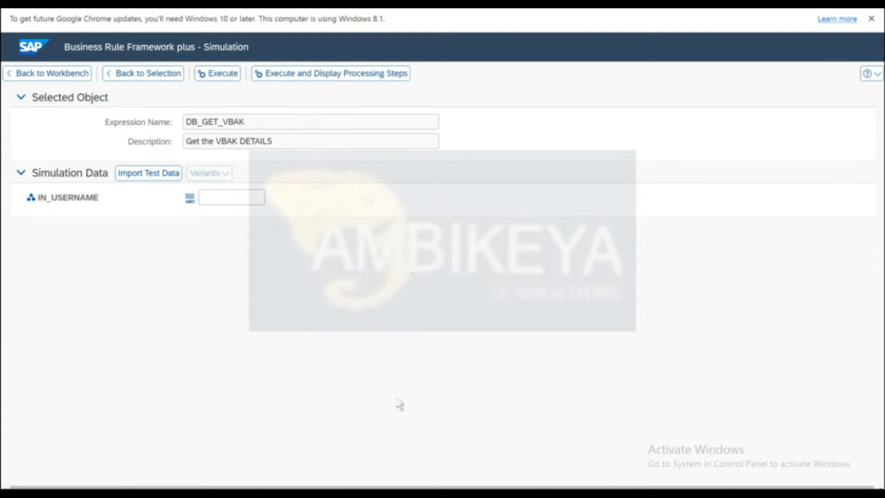
pyautogui.moveTo(176, 495)
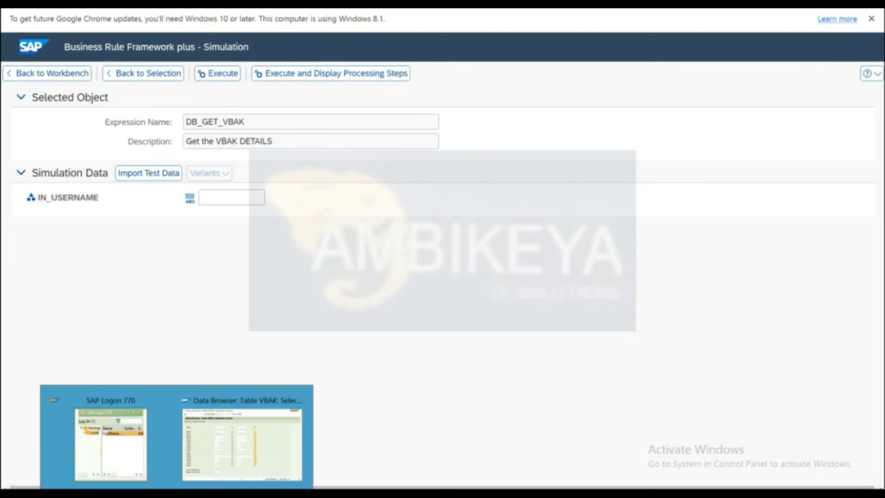
pyautogui.click(233, 460)
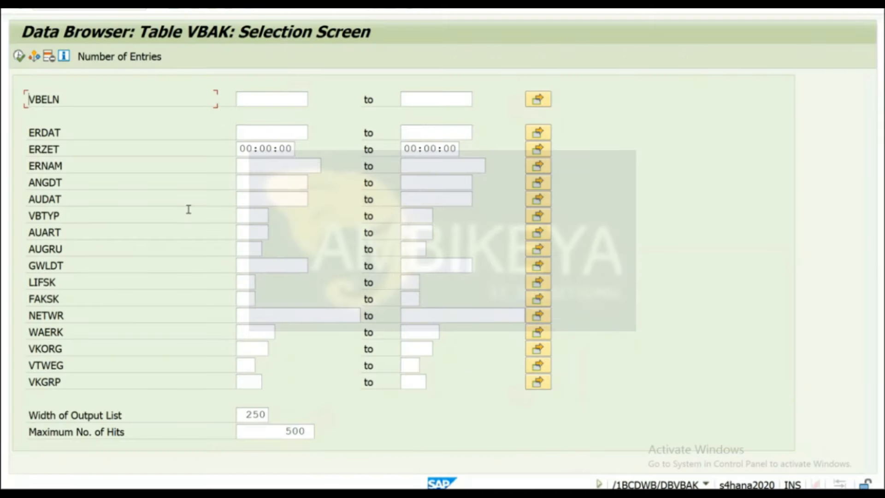
# List the VBAK entries, copy a creator user name from ERNAM, and paste it as IN_USERNAME.
pyautogui.click(19, 56)
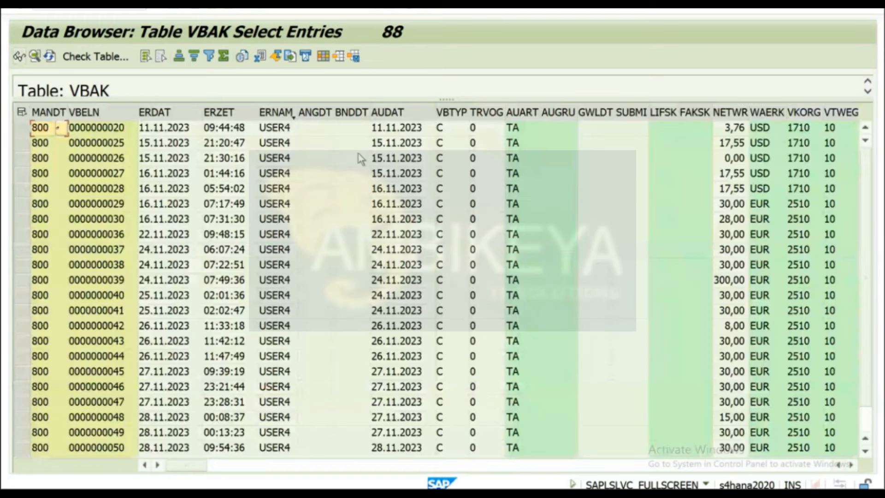
pyautogui.click(279, 133)
pyautogui.hotkey('ctrl', 'c')
pyautogui.hotkey('alt', 'Tab')
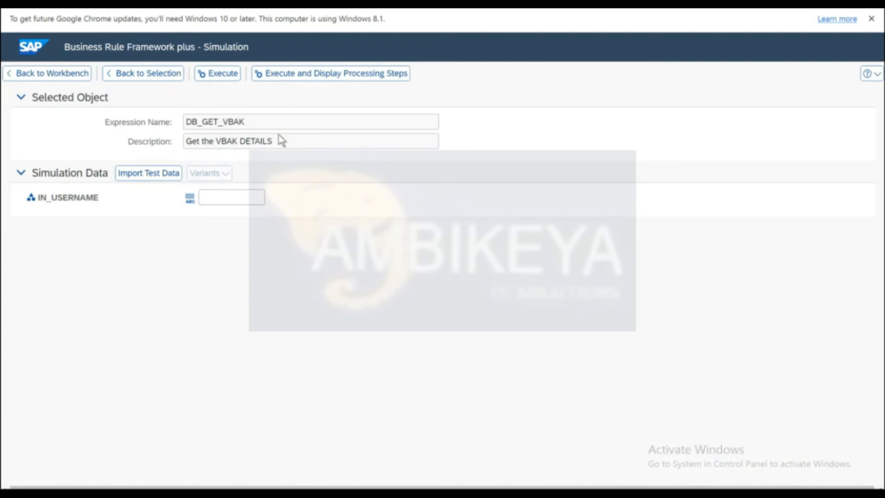
pyautogui.click(229, 196)
pyautogui.hotkey('ctrl', 'v')
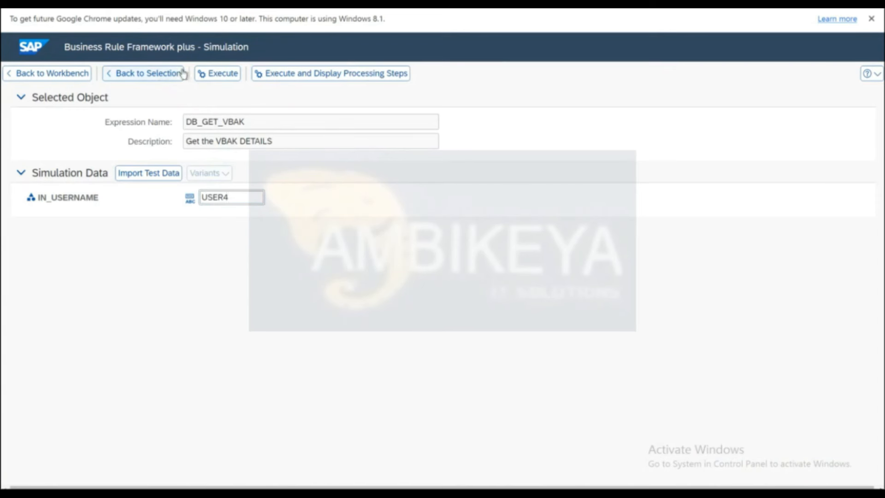
# Execute the simulation and look through the 24 TBL_VBAK result rows.
pyautogui.click(216, 82)
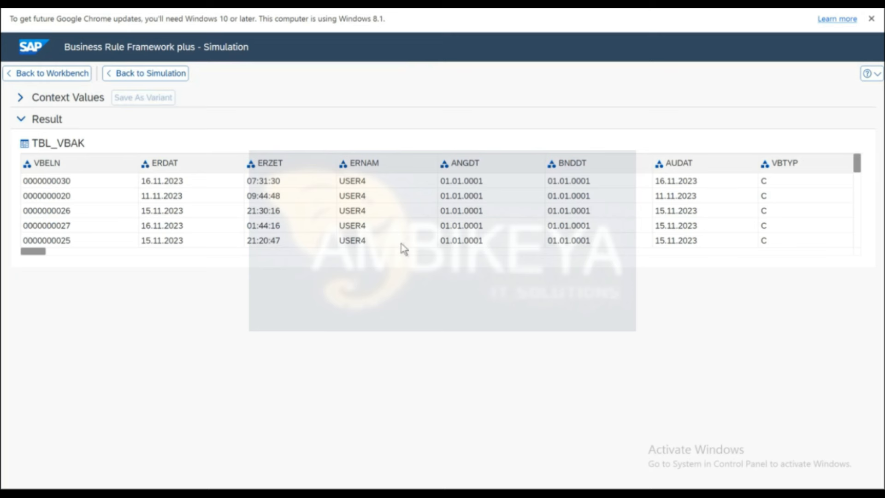
pyautogui.scroll(-3, 401, 248)
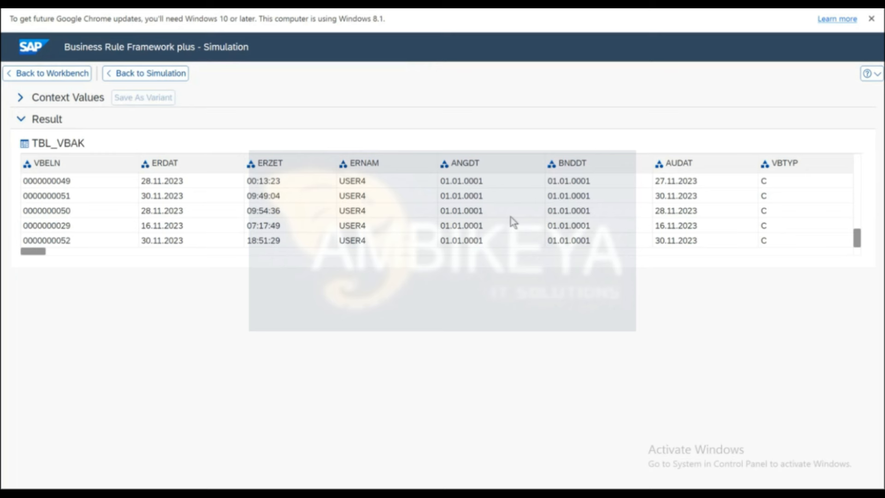
pyautogui.scroll(3, 513, 222)
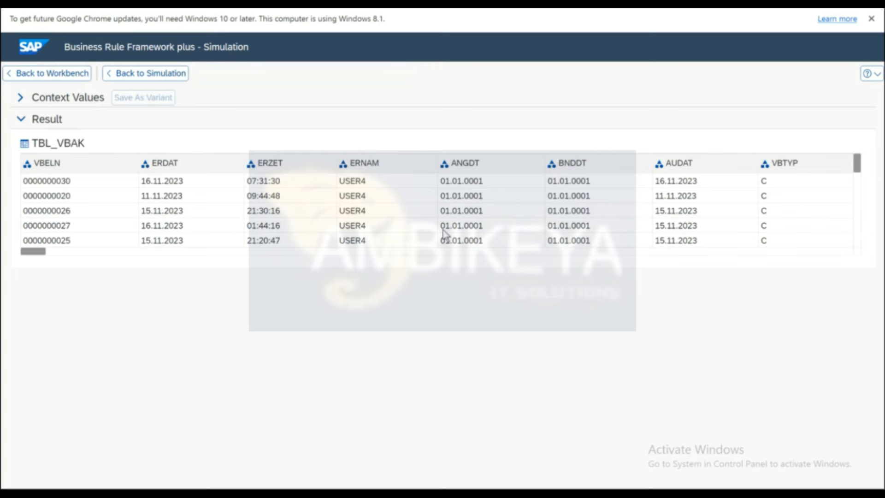
pyautogui.scroll(-3, 444, 233)
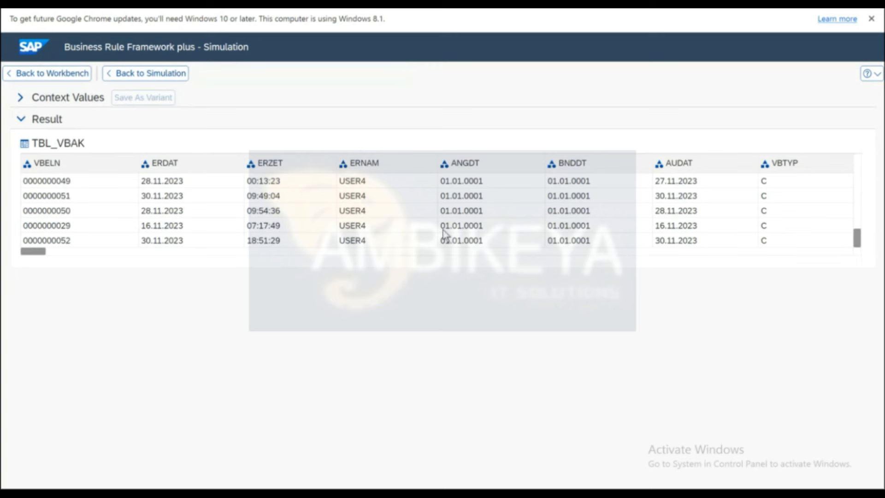
pyautogui.scroll(3, 414, 225)
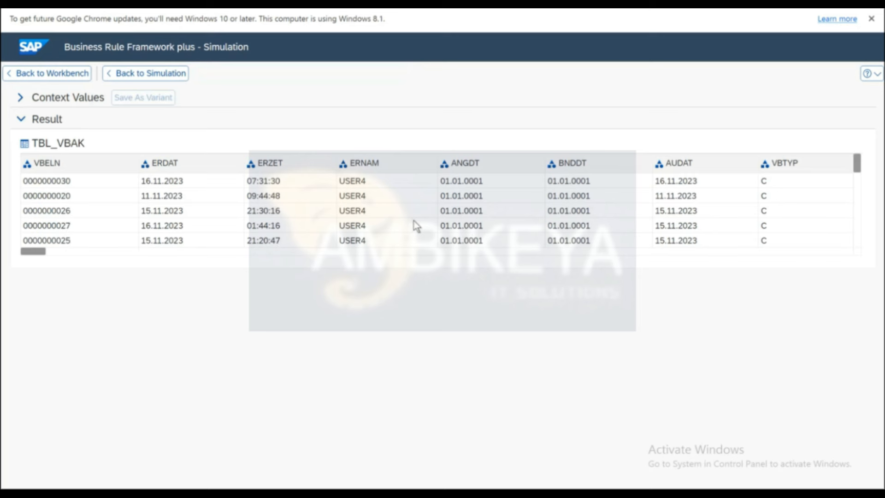
pyautogui.click(69, 74)
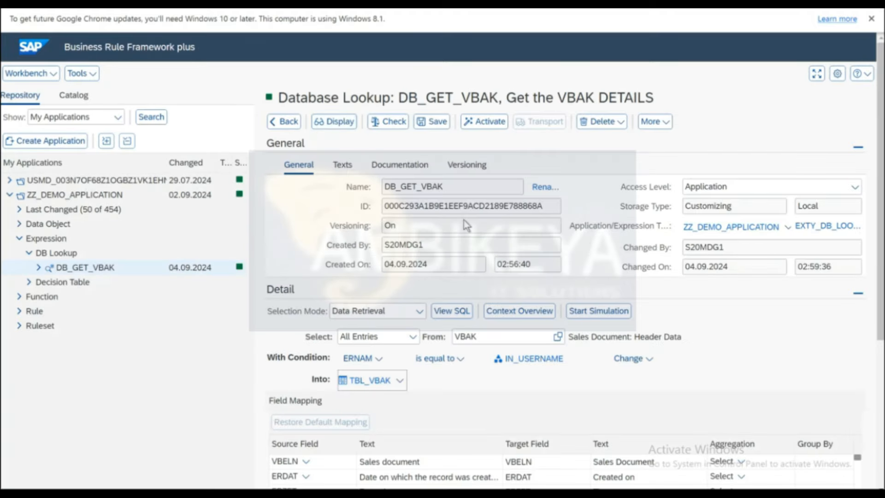
# Go from the workbench lookup view back to the RS_DETERMINE_VBAK ruleset page.
pyautogui.scroll(-5, 466, 224)
pyautogui.scroll(5, 466, 225)
pyautogui.scroll(-2, 460, 247)
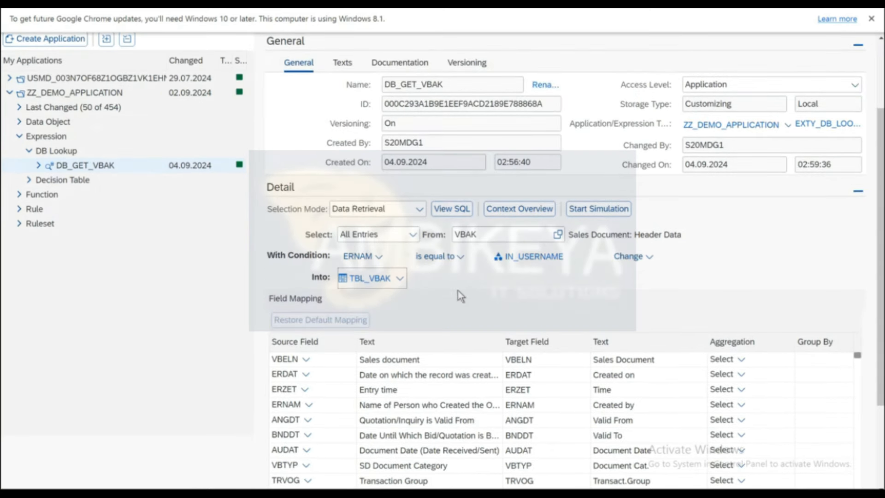
pyautogui.scroll(2, 424, 227)
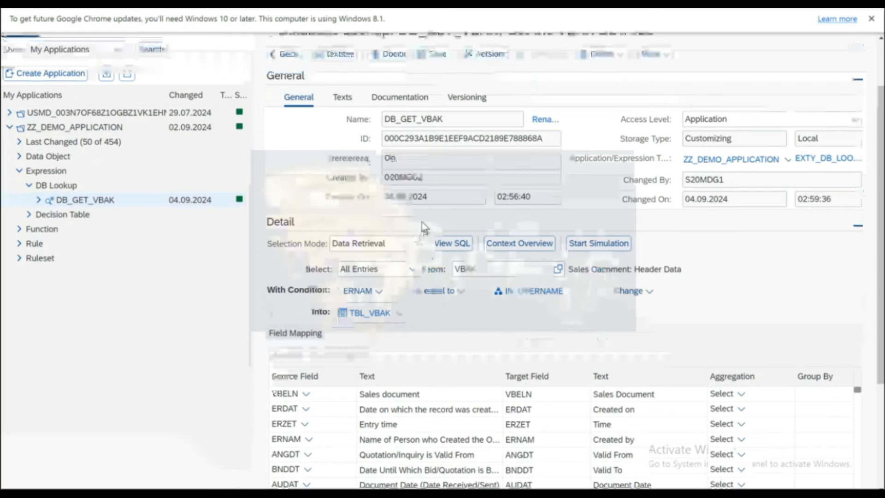
pyautogui.click(284, 123)
pyautogui.scroll(-3, 410, 233)
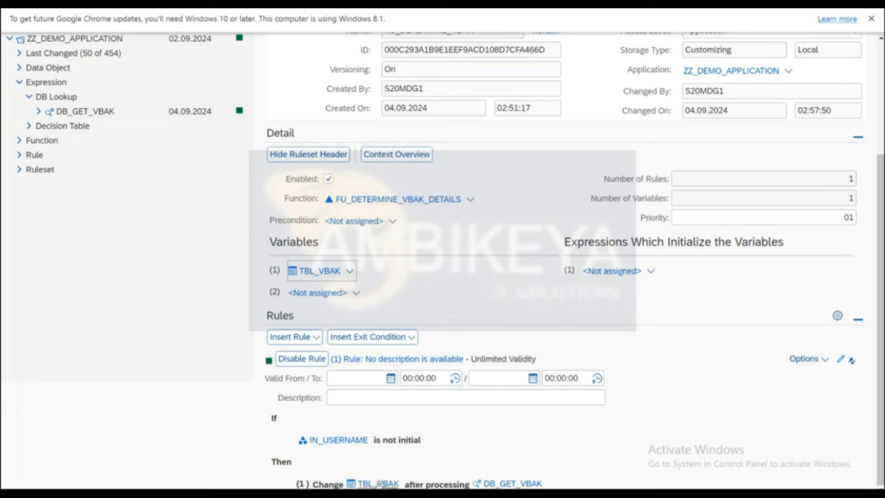
pyautogui.scroll(3, 477, 193)
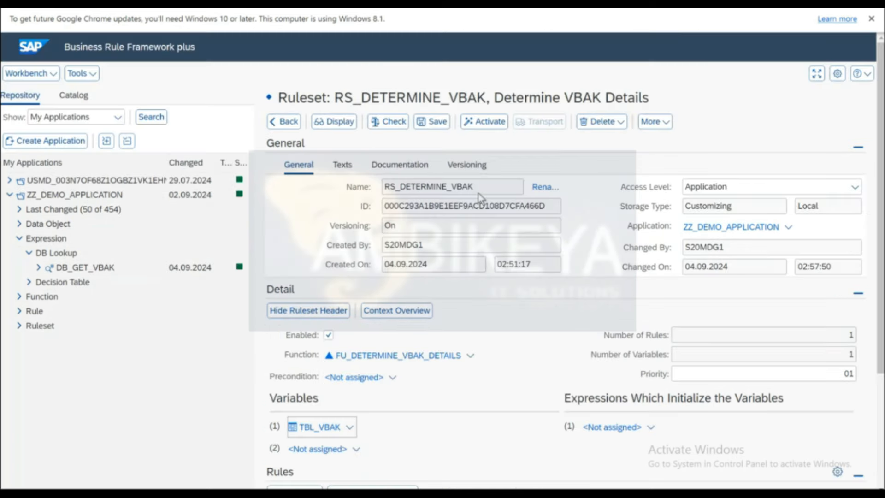
# Activate RS_DETERMINE_VBAK and all its referenced objects through the Mass Change Tool.
pyautogui.click(472, 124)
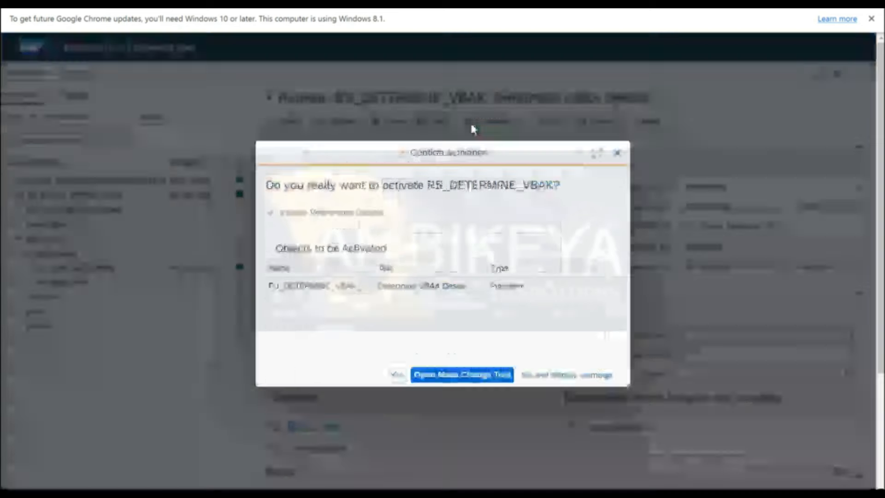
pyautogui.click(452, 377)
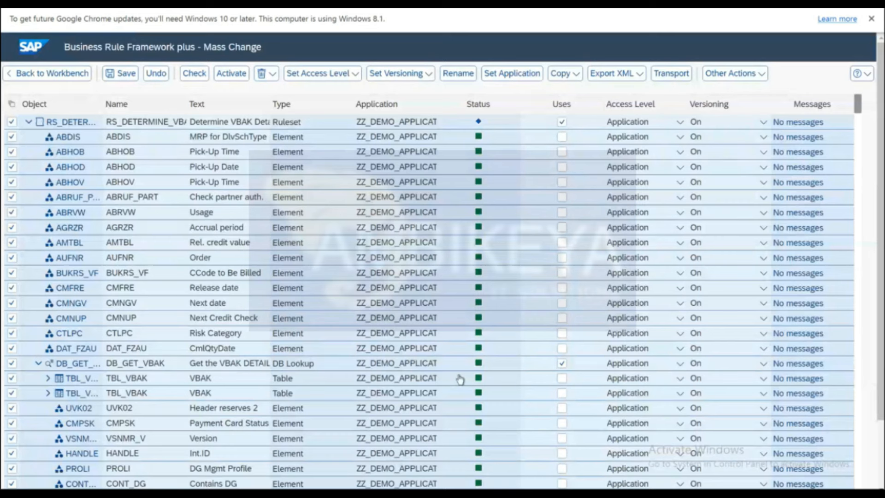
pyautogui.click(226, 76)
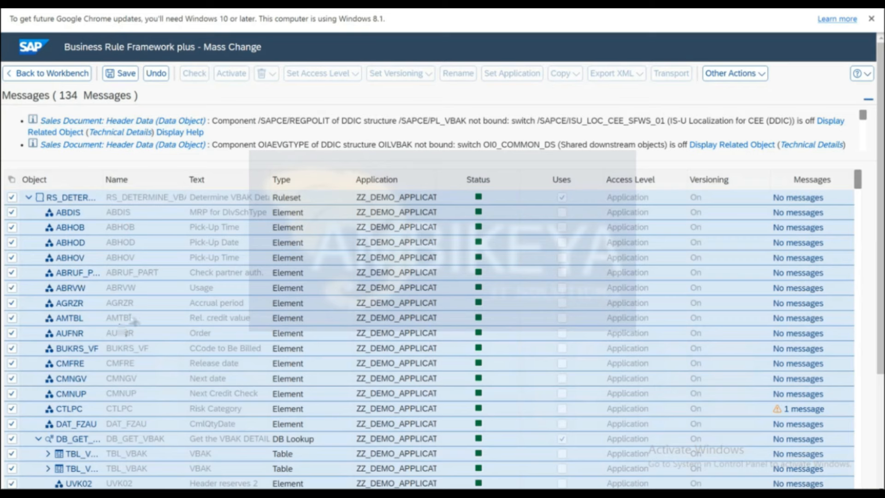
# Leave Mass Change without saving and check the RS_DETERMINE_VBAK ruleset for errors.
pyautogui.click(29, 75)
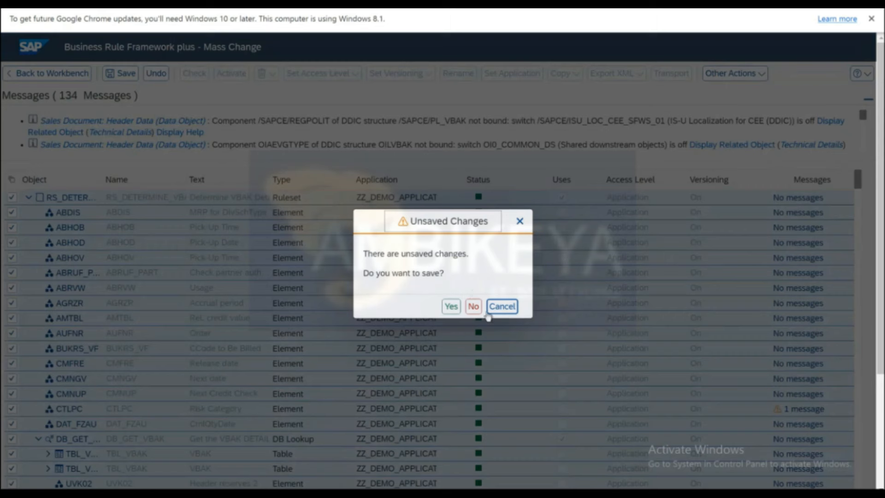
pyautogui.click(474, 307)
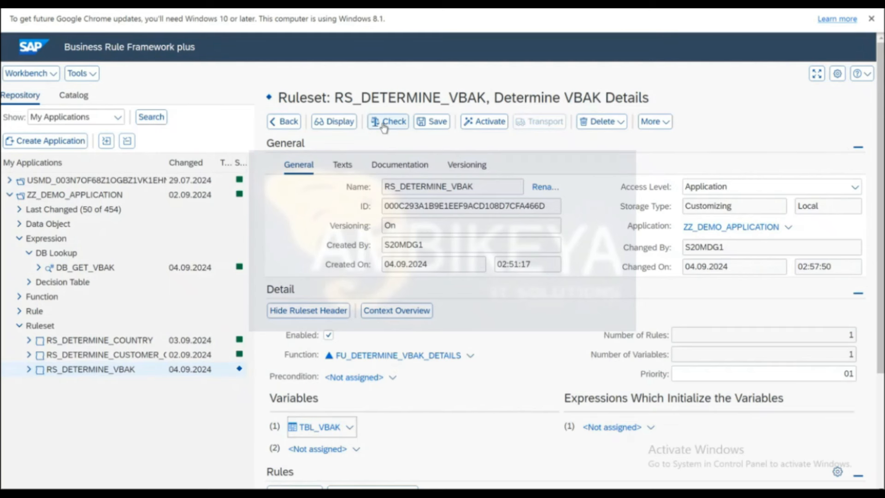
pyautogui.click(383, 125)
pyautogui.scroll(-5, 396, 184)
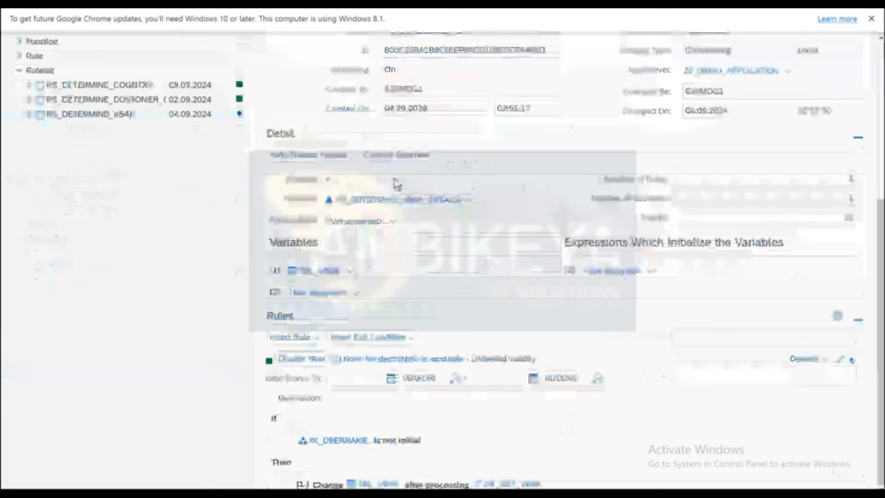
pyautogui.scroll(5, 455, 215)
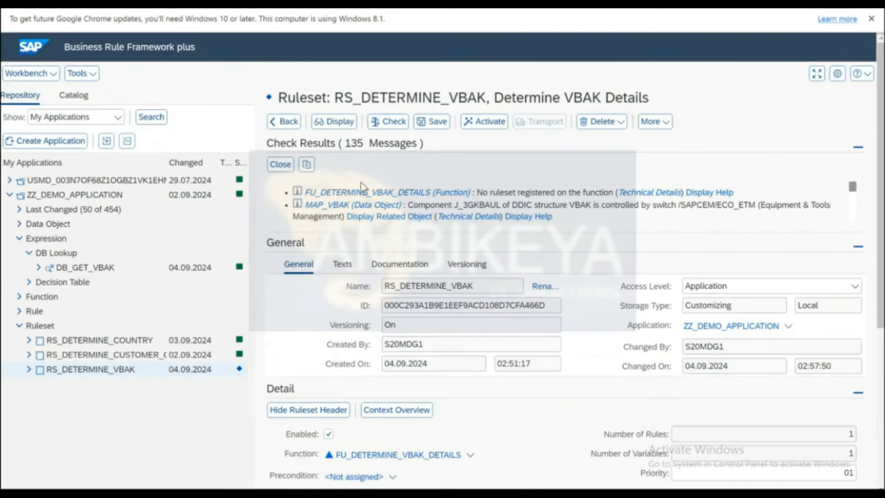
pyautogui.scroll(-3, 545, 191)
pyautogui.scroll(-3, 546, 191)
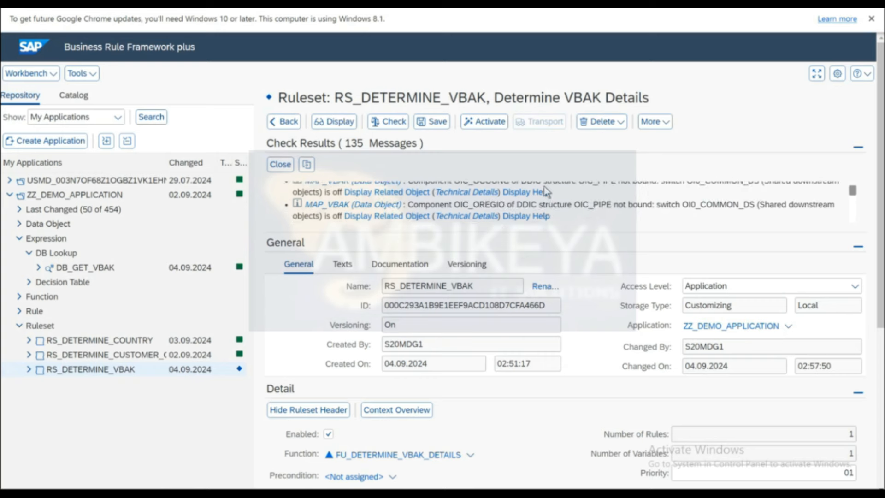
pyautogui.click(488, 124)
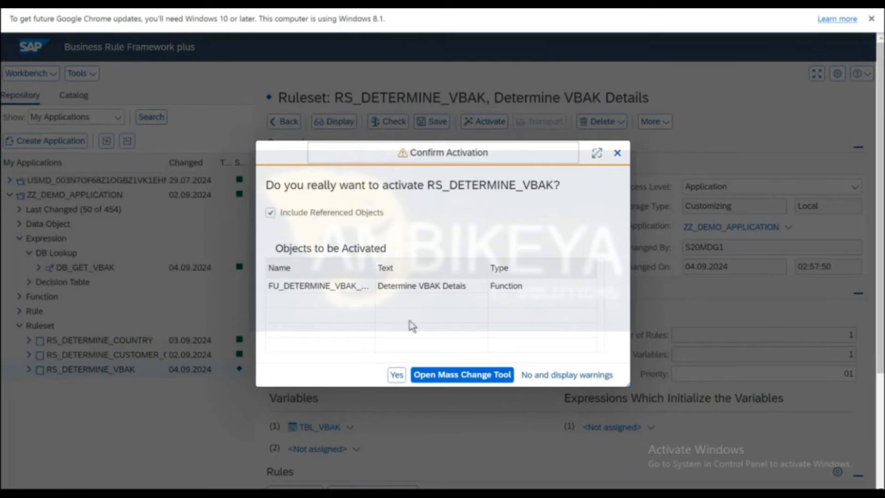
pyautogui.click(397, 375)
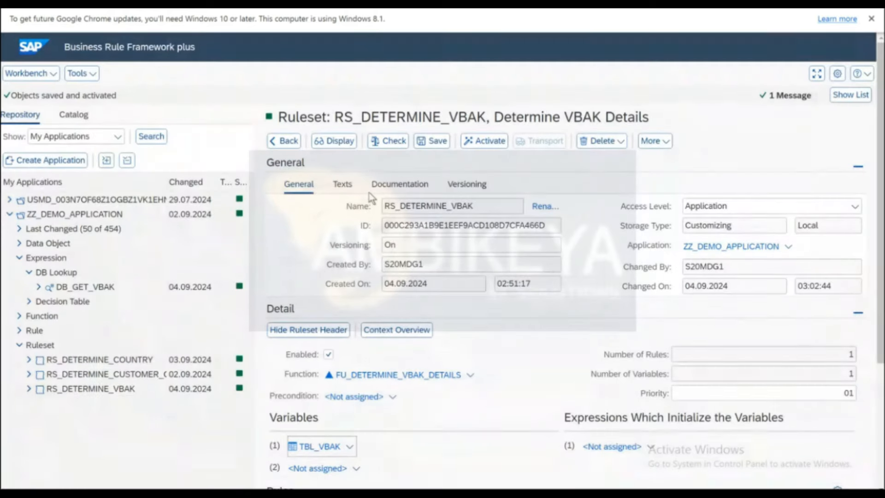
pyautogui.scroll(-4, 479, 354)
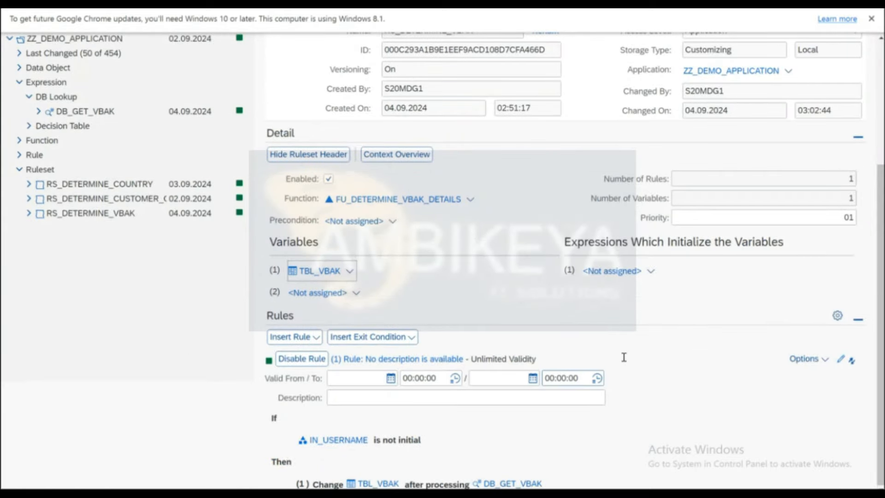
pyautogui.scroll(4, 461, 142)
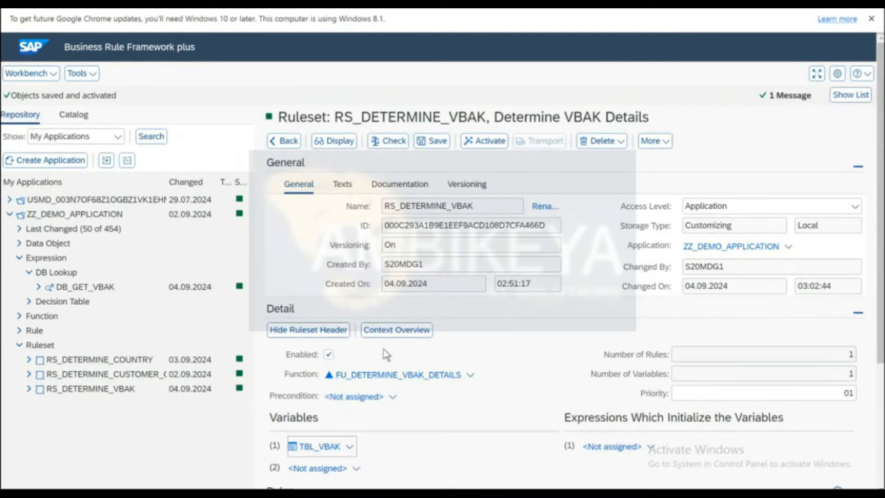
pyautogui.click(368, 376)
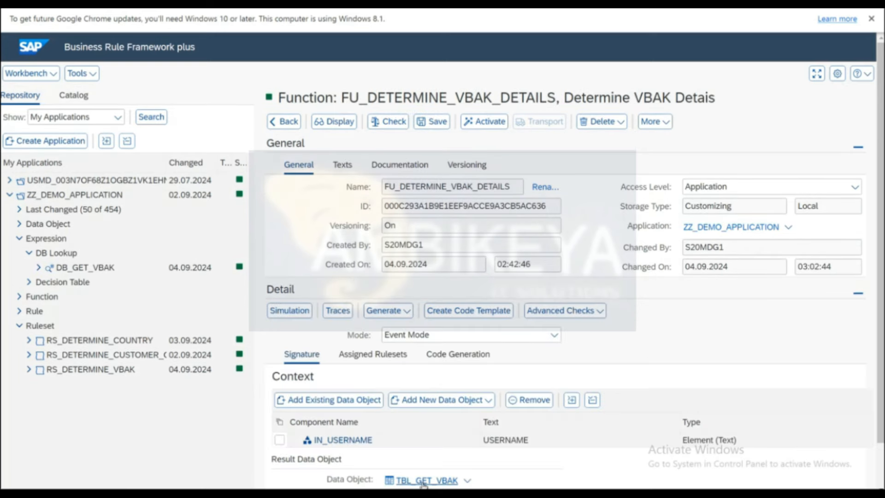
pyautogui.click(370, 361)
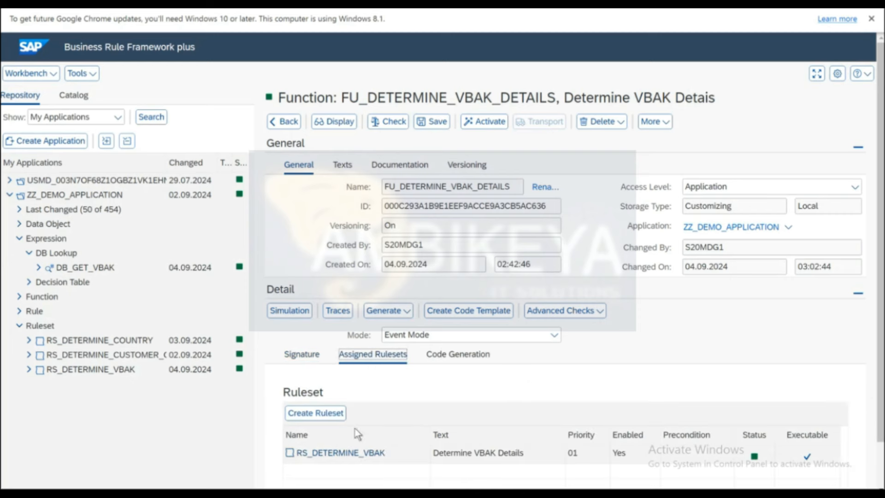
pyautogui.click(346, 453)
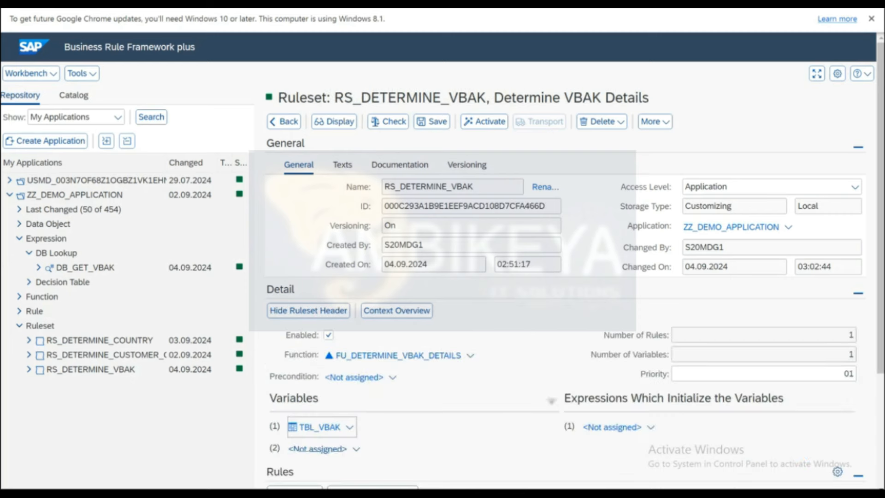
pyautogui.scroll(-3, 548, 396)
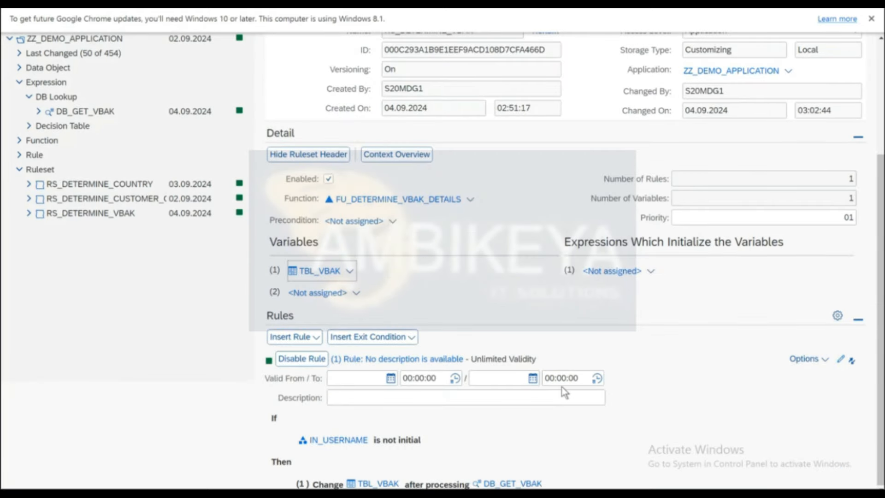
pyautogui.click(823, 360)
# From the rule's TBL_VBAK step, start creating a new process expression of type Loop.
pyautogui.click(779, 344)
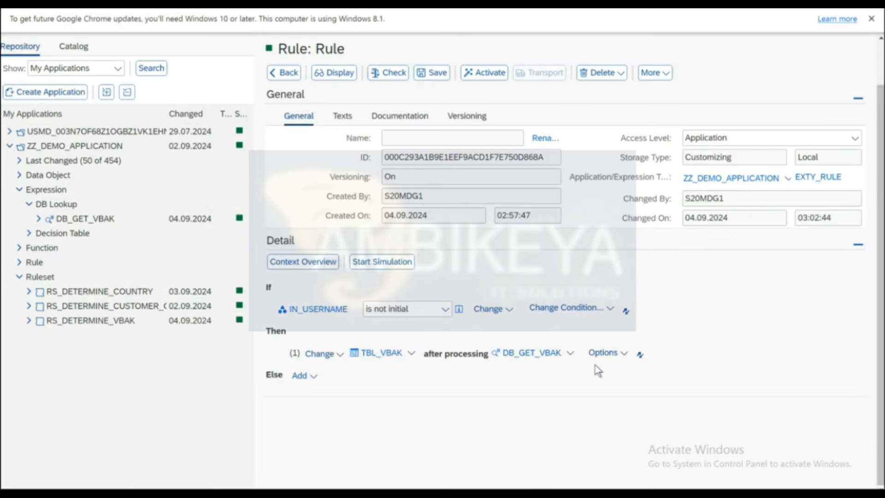
pyautogui.click(626, 359)
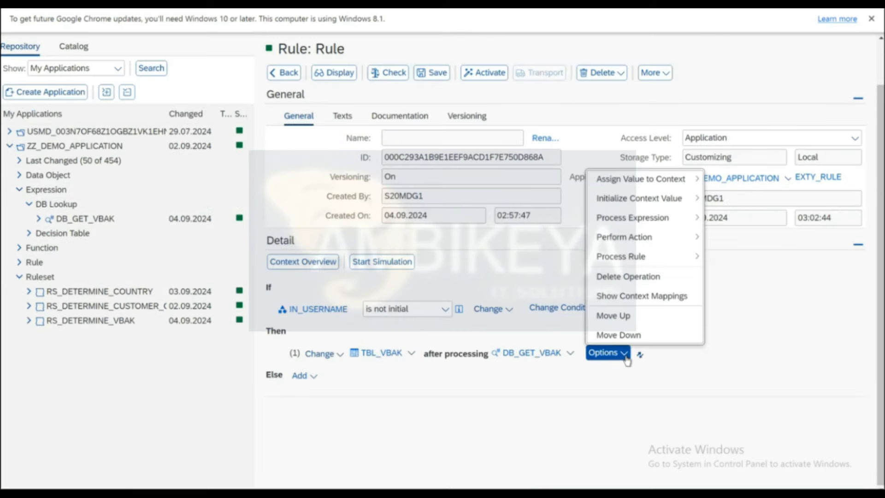
pyautogui.moveTo(629, 217)
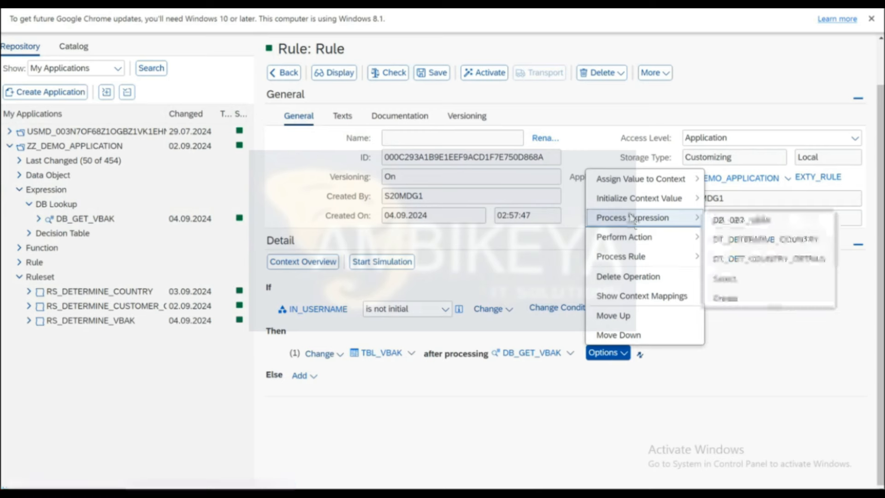
pyautogui.click(733, 305)
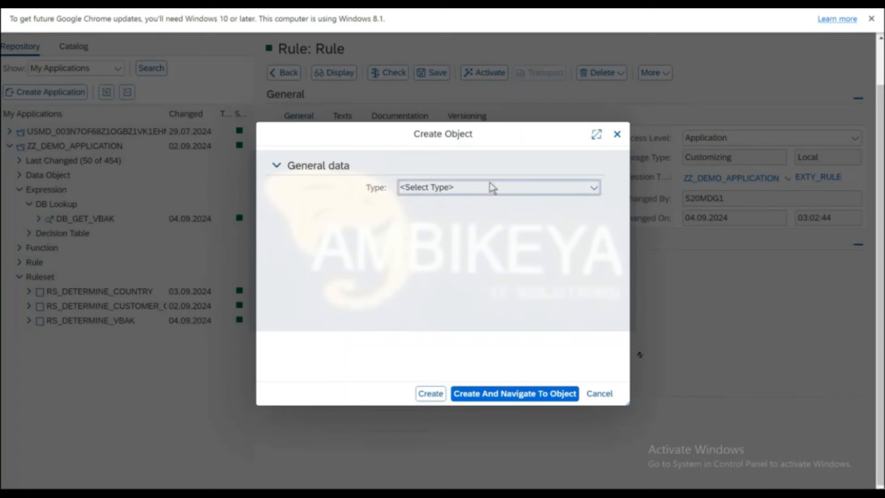
pyautogui.click(491, 187)
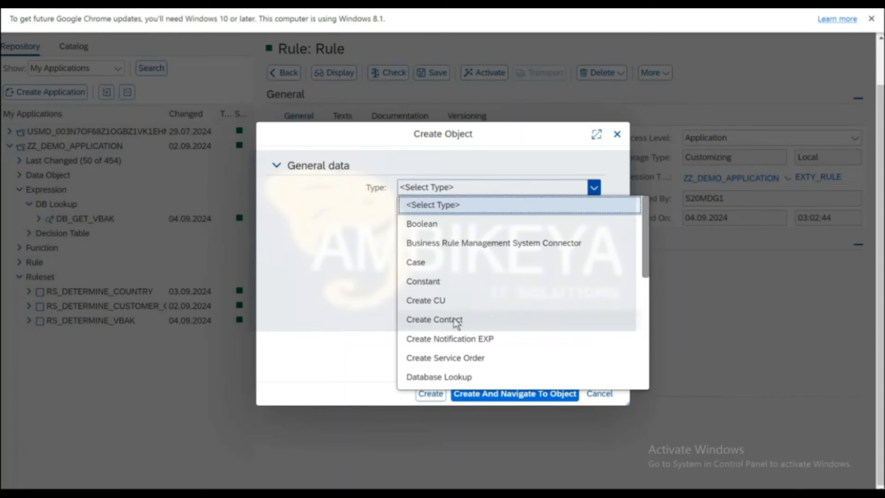
pyautogui.scroll(-5, 454, 322)
pyautogui.scroll(-1, 455, 321)
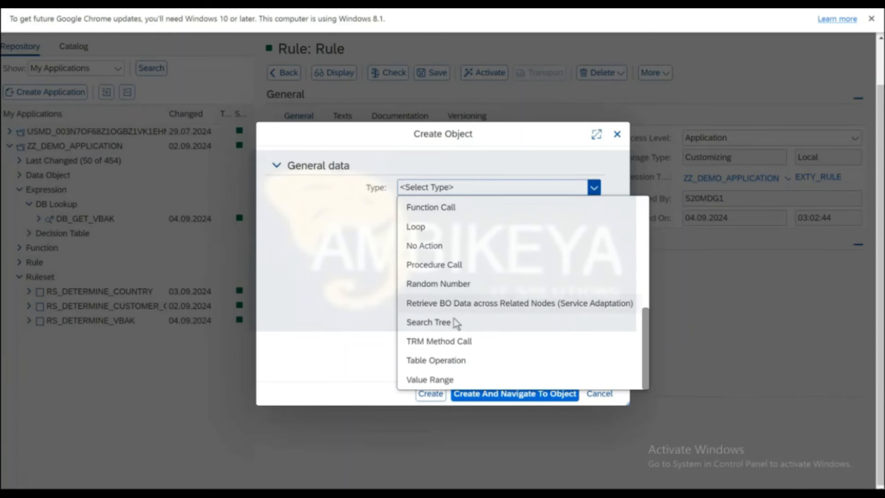
pyautogui.click(418, 226)
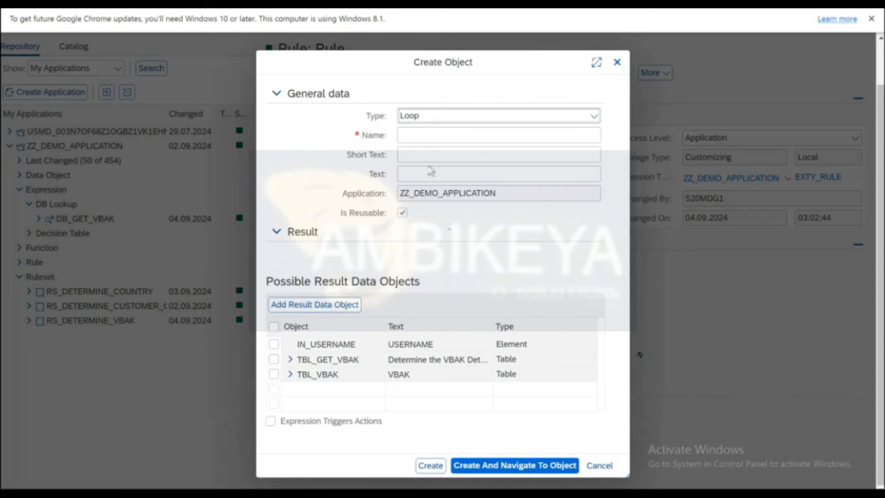
# Name the loop LO_MAP_VBAK_RESULT with description 'Loop to map vbak data' and create it.
pyautogui.click(422, 137)
pyautogui.write('lo')
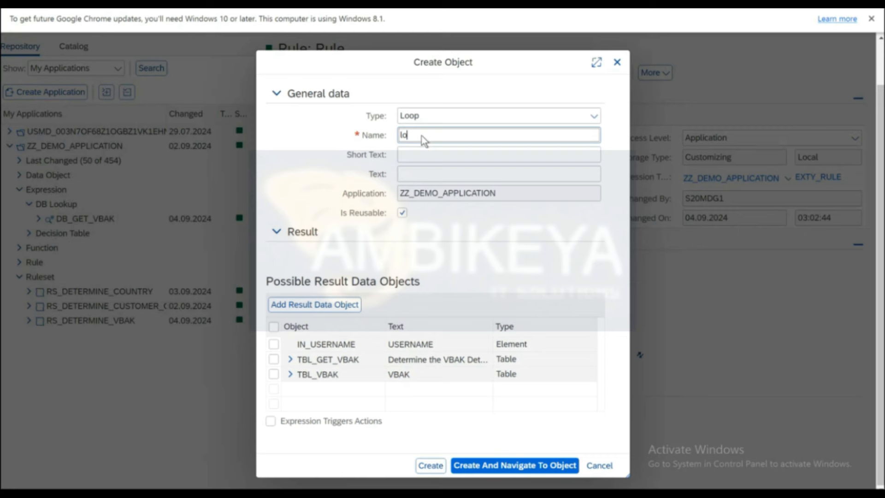
pyautogui.press('BackSpace')
pyautogui.press('BackSpace')
pyautogui.write('LO')
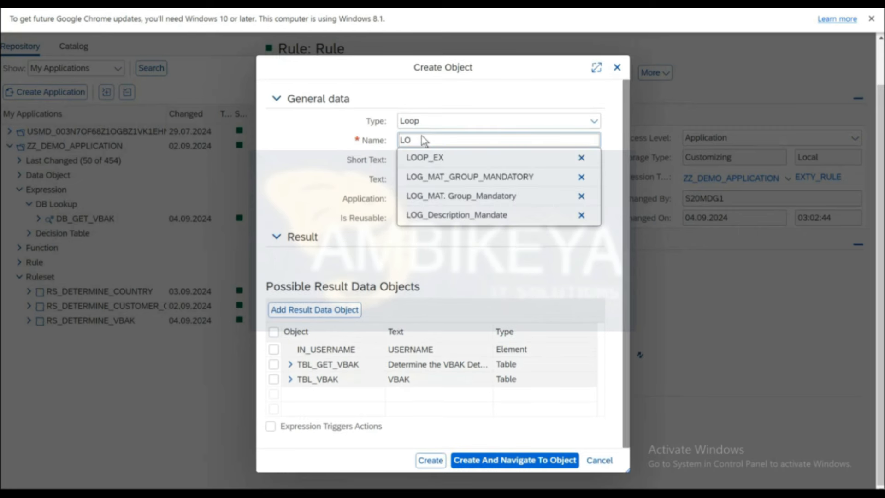
pyautogui.write('_MAP_VBAK')
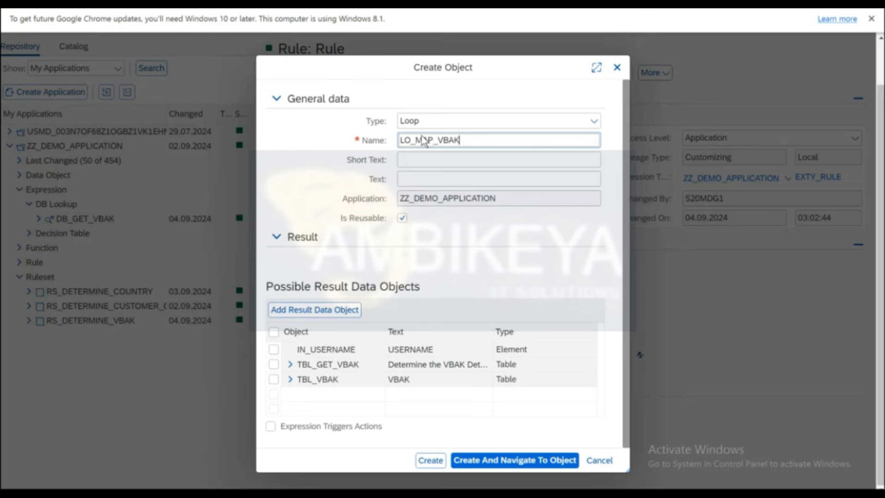
pyautogui.write('_RESULTT')
pyautogui.press('BackSpace')
pyautogui.press('Tab')
pyautogui.press('Tab')
pyautogui.write('Map ')
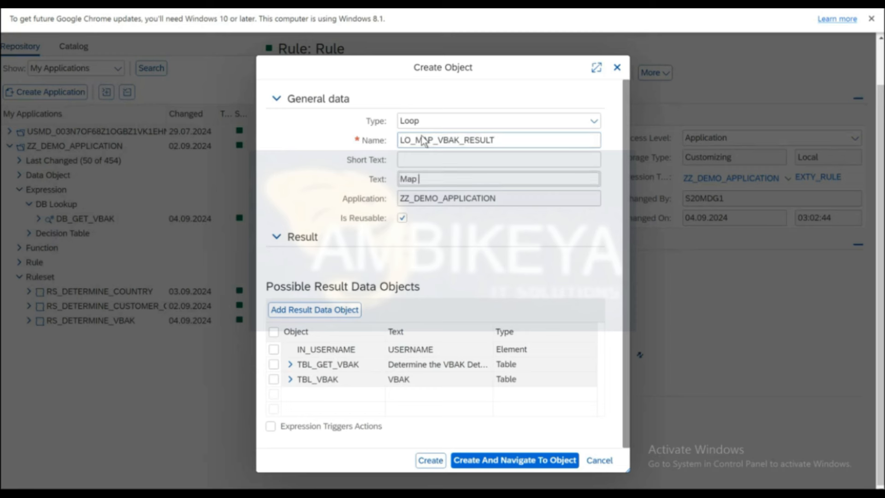
pyautogui.write('tablle to')
pyautogui.press('BackSpace')
pyautogui.press('BackSpace')
pyautogui.press('BackSpace')
pyautogui.press('BackSpace')
pyautogui.press('BackSpace')
pyautogui.press('BackSpace')
pyautogui.press('BackSpace')
pyautogui.press('BackSpace')
pyautogui.press('BackSpace')
pyautogui.press('BackSpace')
pyautogui.press('BackSpace')
pyautogui.press('BackSpace')
pyautogui.press('BackSpace')
pyautogui.write('Loop pi')
pyautogui.press('BackSpace')
pyautogui.press('BackSpace')
pyautogui.write('to map vbak data')
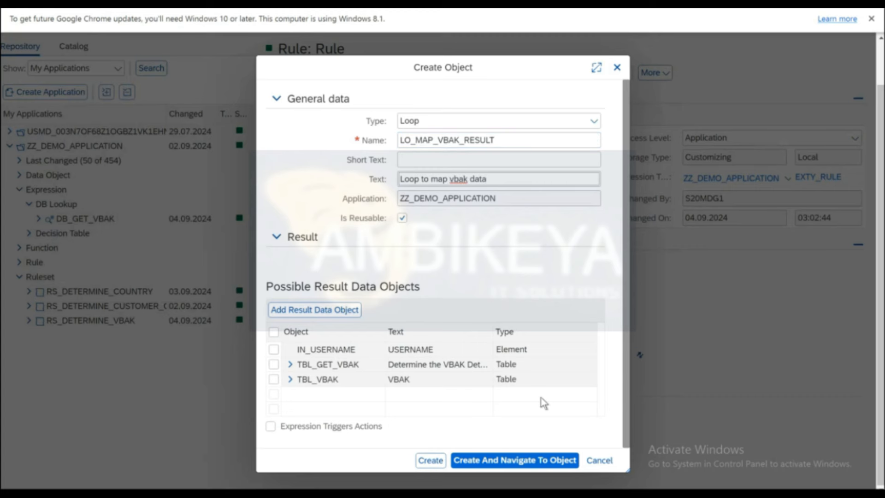
pyautogui.click(505, 461)
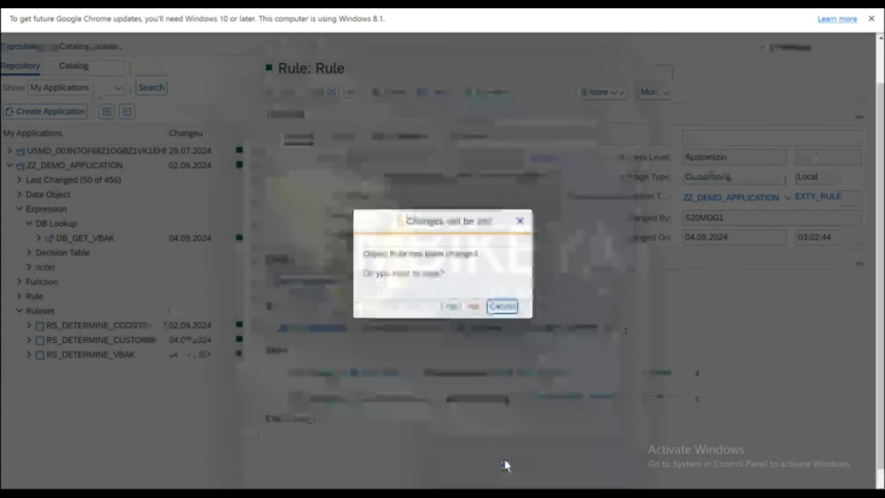
# Confirm the leave-rule prompt so LO_MAP_VBAK_RESULT is saved and its page opens.
pyautogui.click(449, 308)
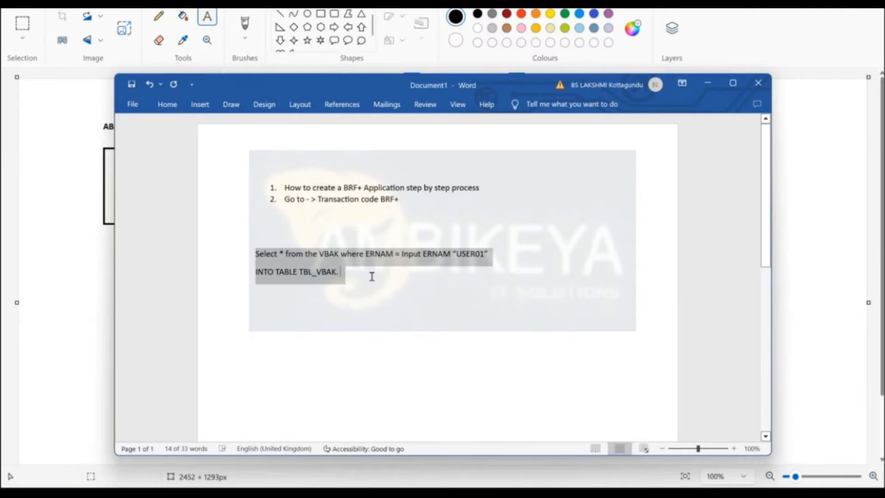
# Add the lines 'Loop at TBL_VBAK into MAP_VBAK.' and 'End loop.' to the notes.
pyautogui.hotkey('ctrl', 'End')
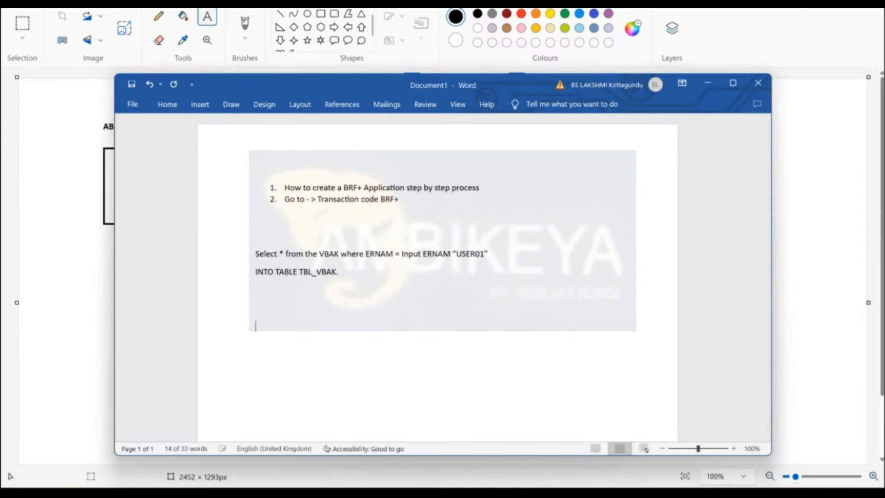
pyautogui.write('Loop')
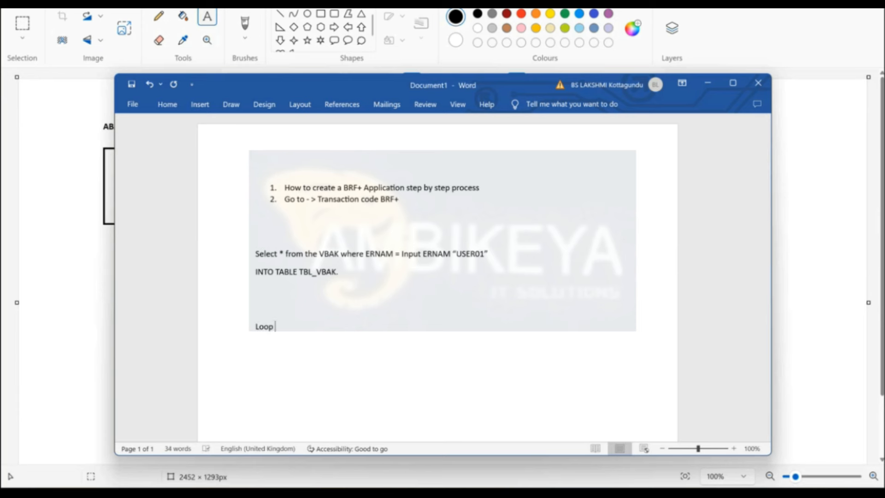
pyautogui.write(' at TBL_VBAK into')
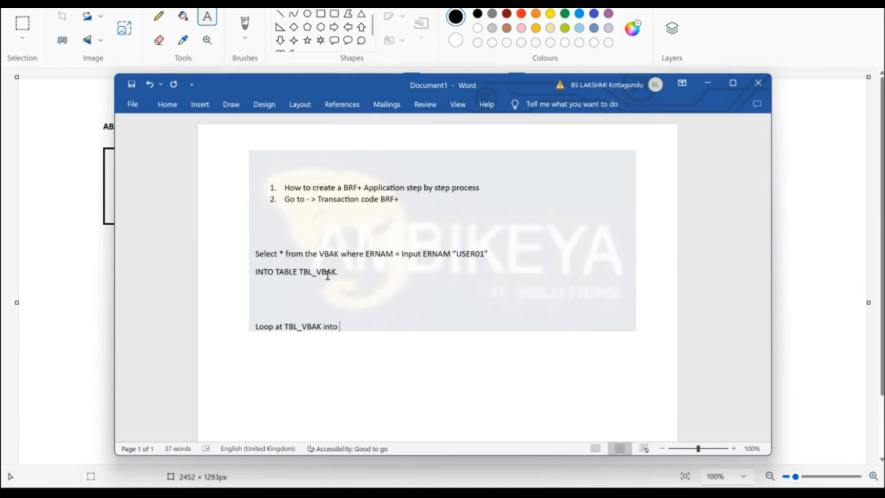
pyautogui.write(' M')
pyautogui.press('BackSpace')
pyautogui.write('RES_V')
pyautogui.press('BackSpace')
pyautogui.press('BackSpace')
pyautogui.press('BackSpace')
pyautogui.press('BackSpace')
pyautogui.press('BackSpace')
pyautogui.write('MAP_Vit')
pyautogui.write('AK.')
pyautogui.press('Return')
pyautogui.press('Return')
pyautogui.press('Return')
pyautogui.write('eN')
pyautogui.press('BackSpace')
pyautogui.press('BackSpace')
pyautogui.write('End loop')
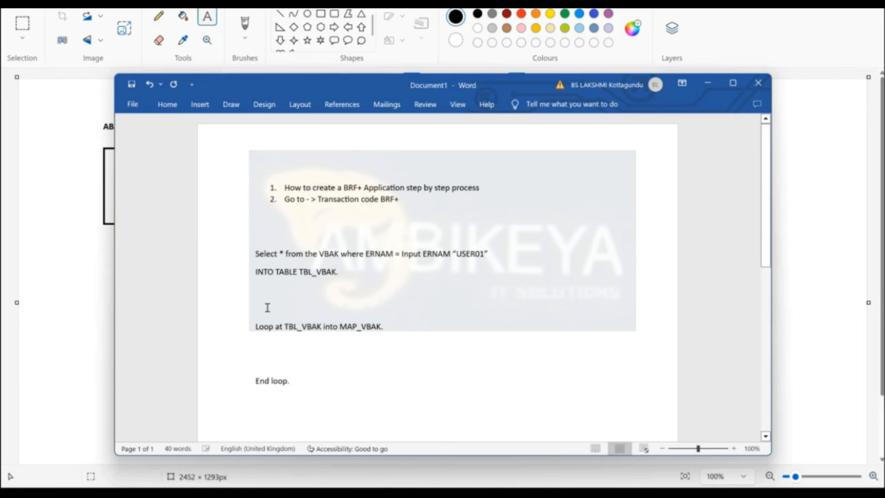
pyautogui.write('.')
# Write the loop body assignments 'Res-vbak = map-vbap,' and 'Res-ernam = map-ernam', starting an Insert line.
pyautogui.click(258, 354)
pyautogui.write('Res')
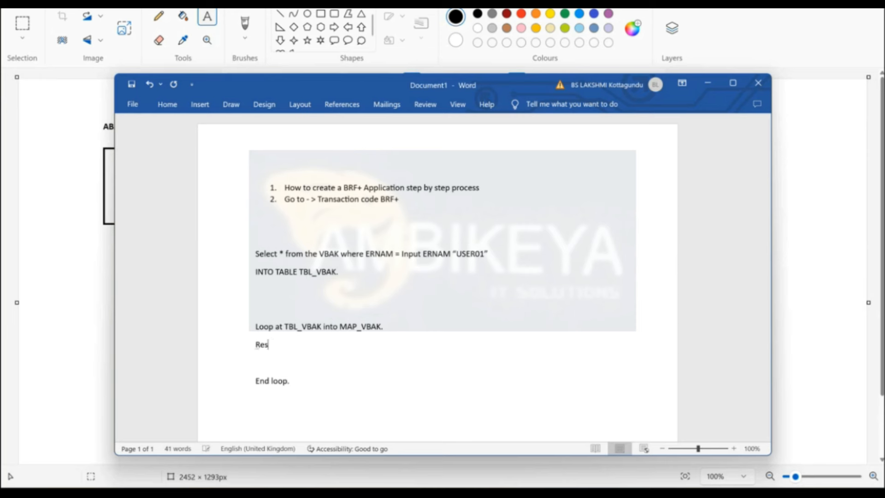
pyautogui.write('-vbak = maa')
pyautogui.press('BackSpace')
pyautogui.write('p-vbap,')
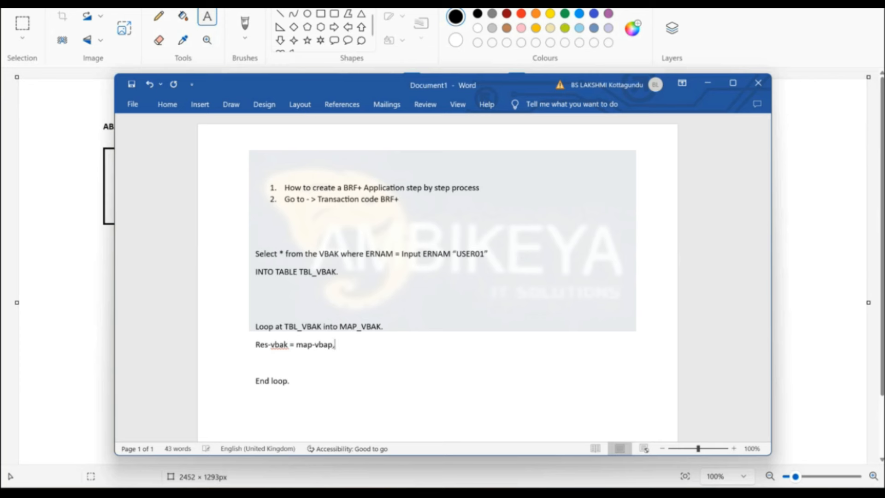
pyautogui.press('Return')
pyautogui.write('Res-')
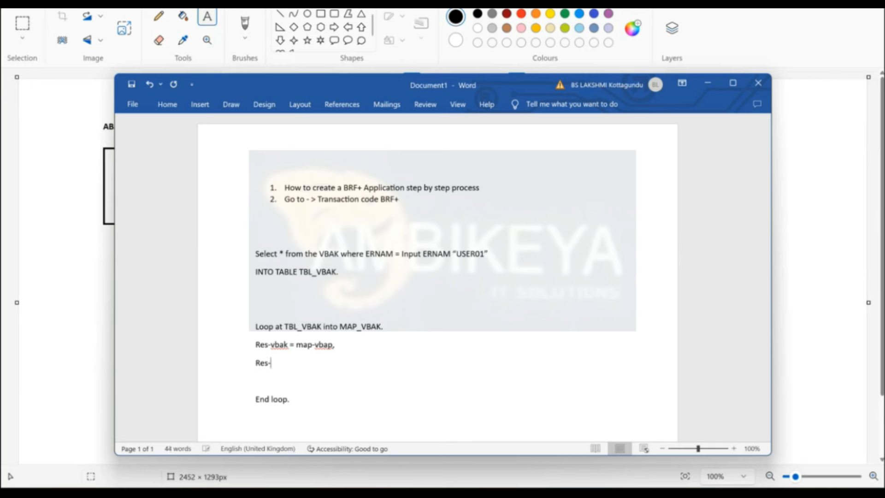
pyautogui.write('ernam = map-ernam')
pyautogui.press('Return')
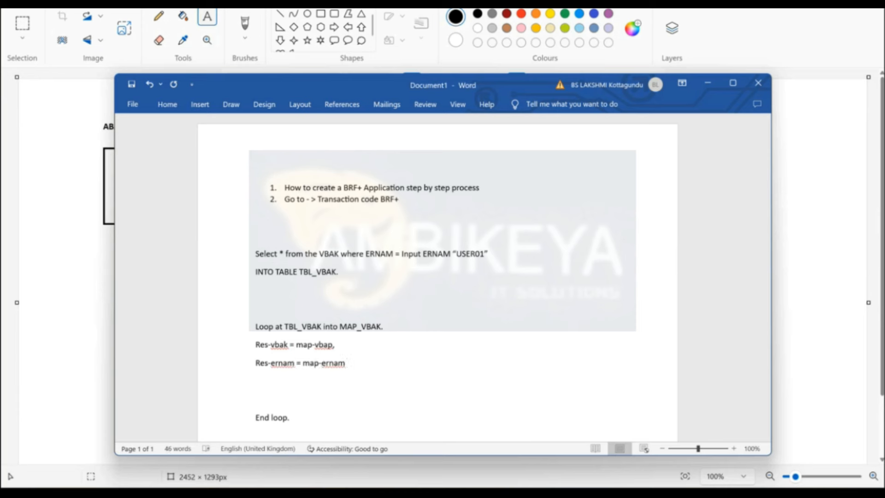
pyautogui.write('Insert')
# Rename Res to res_vbak and finish the line 'Insert res_vbak into TBL_RES_VBAK.'.
pyautogui.click(271, 344)
pyautogui.press('BackSpace')
pyautogui.write('_vbak = ma')
pyautogui.press('BackSpace')
pyautogui.press('BackSpace')
pyautogui.press('BackSpace')
pyautogui.press('BackSpace')
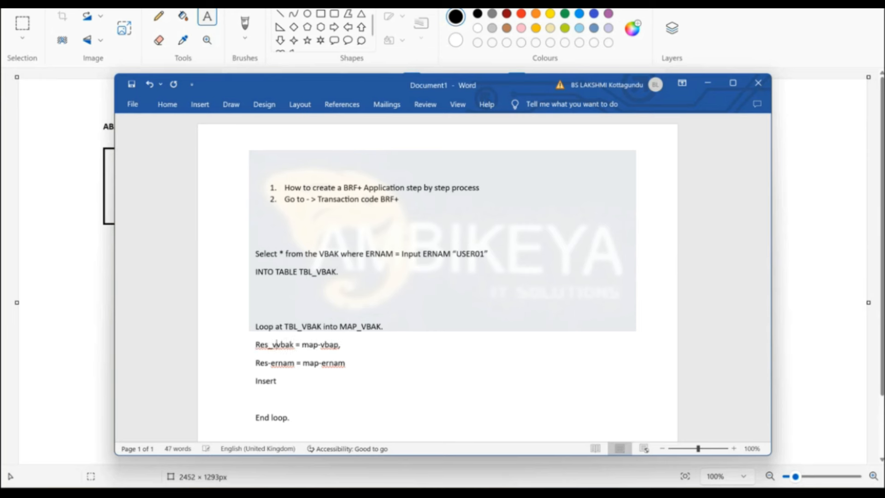
pyautogui.write('bak-')
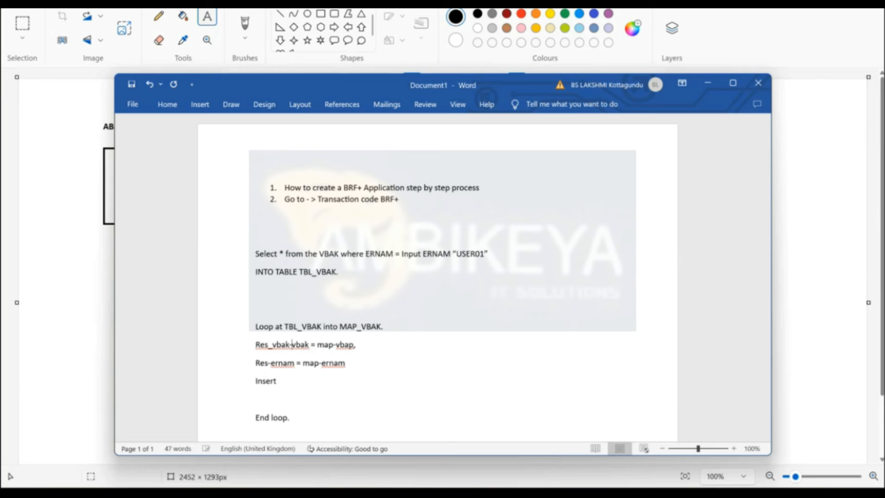
pyautogui.click(269, 363)
pyautogui.press('BackSpace')
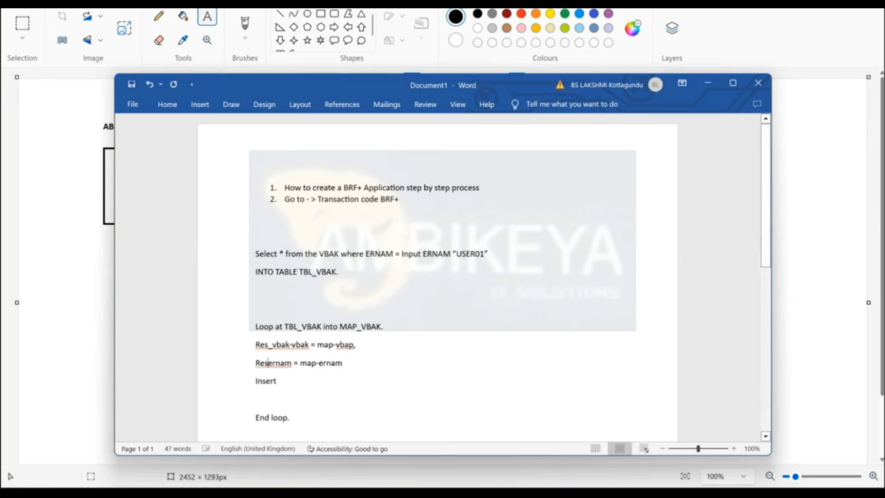
pyautogui.write('_vbak')
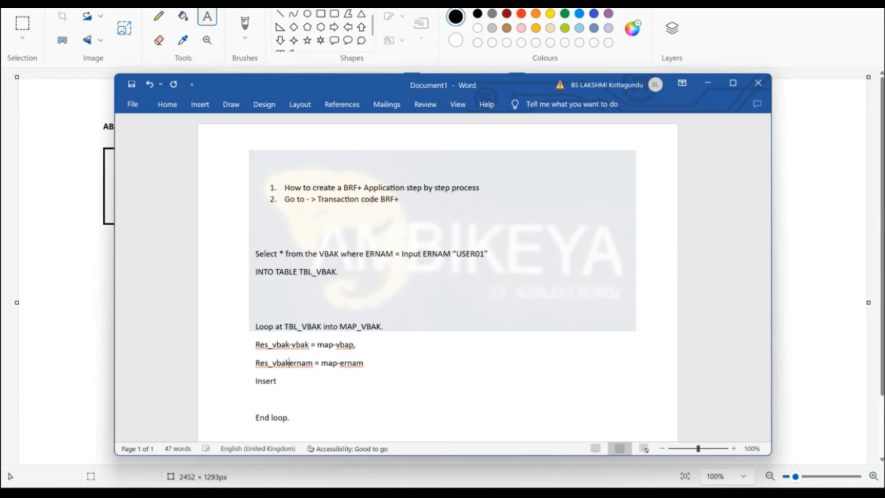
pyautogui.write('-')
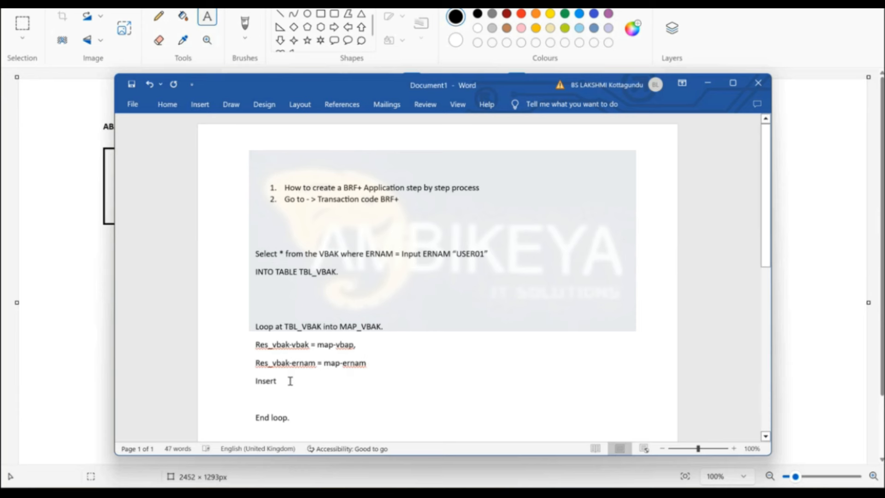
pyautogui.write('res_vb')
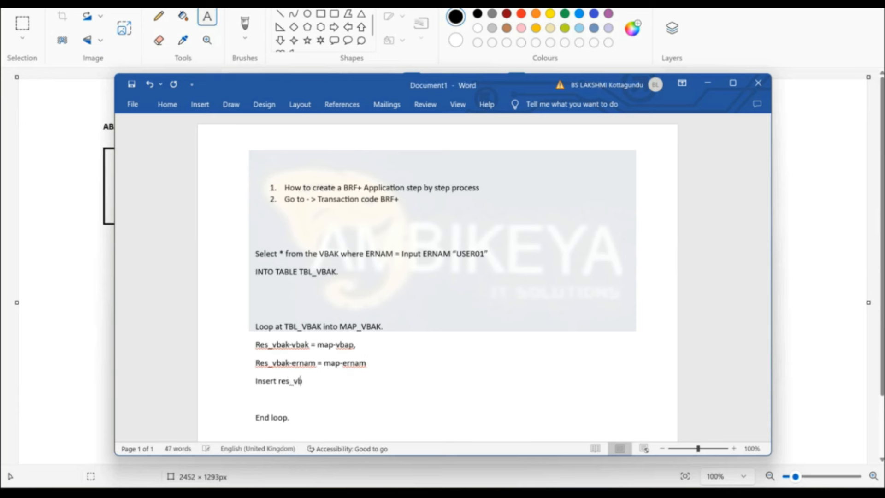
pyautogui.write('ak into')
pyautogui.write('tbl')
pyautogui.press('BackSpace')
pyautogui.press('BackSpace')
pyautogui.press('BackSpace')
pyautogui.write('TblL_RES')
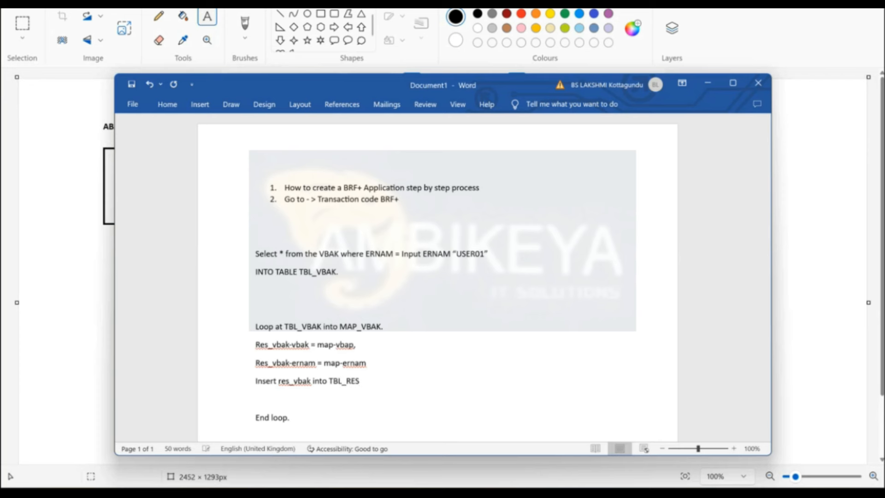
pyautogui.write('_VBAK.')
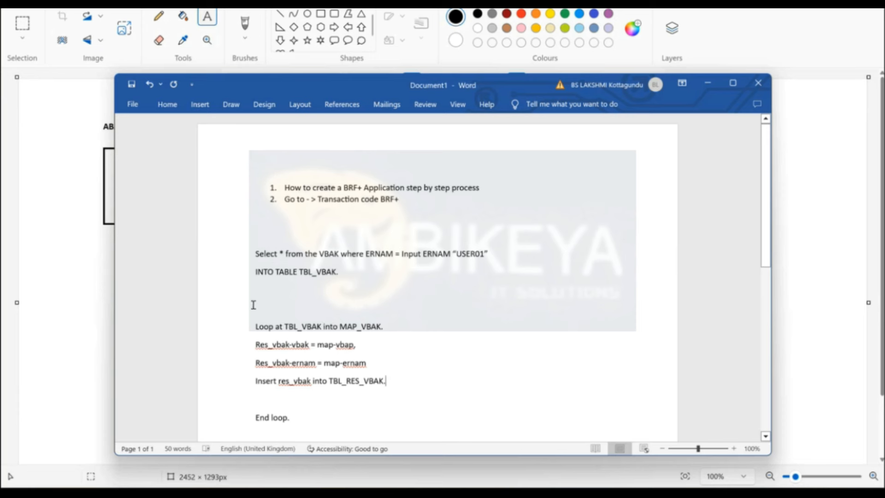
# Note '10 entries in TBL_VBAK .' and 'Total 10 iteration .' above the loop.
pyautogui.click(253, 305)
pyautogui.write('10')
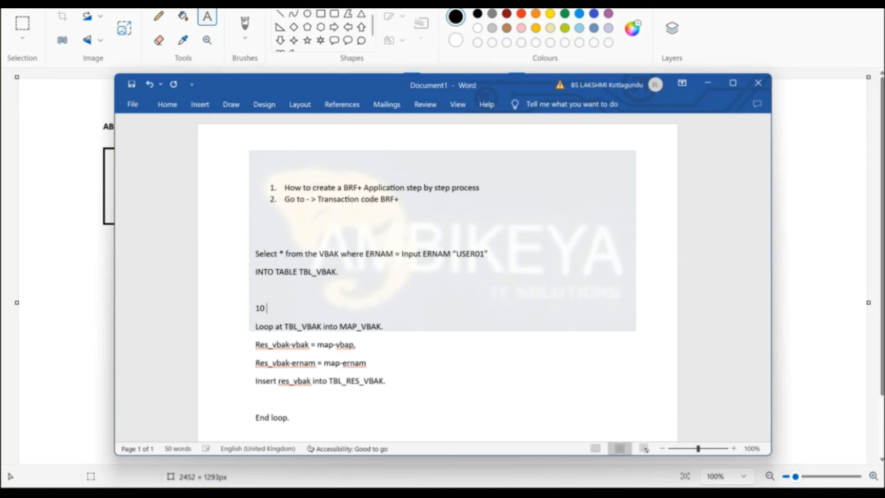
pyautogui.write(' entries in TBL_VBAK .')
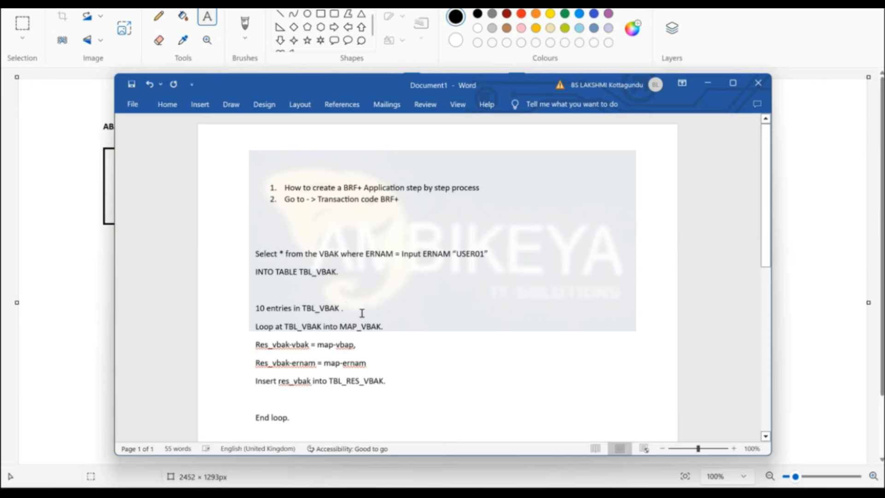
pyautogui.press('Return')
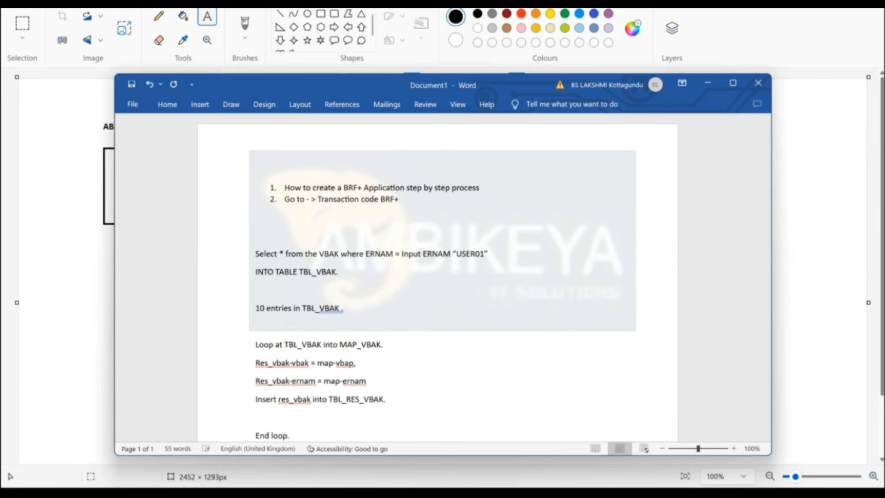
pyautogui.write('Total 10 iteration .')
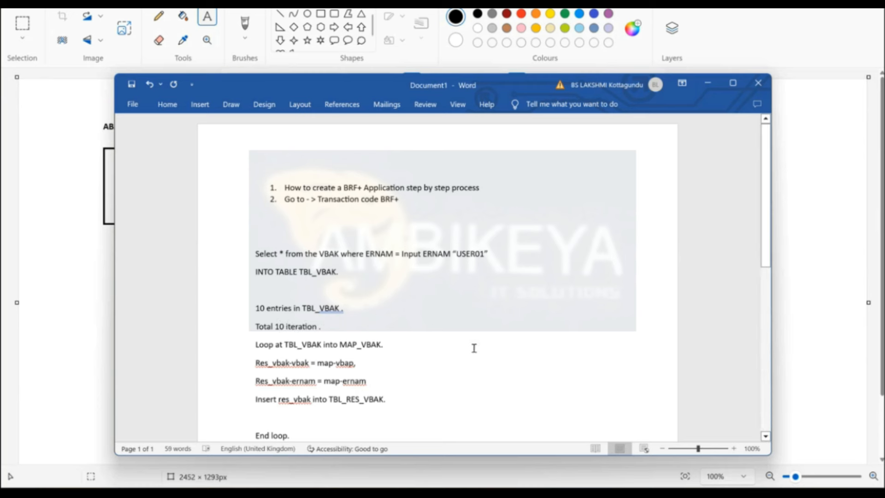
# Review the Loop and Insert lines, then switch back to the BRFplus loop page.
pyautogui.click(402, 341)
pyautogui.scroll(-7, 403, 340)
pyautogui.scroll(7, 402, 340)
pyautogui.click(394, 399)
pyautogui.moveTo(394, 399); pyautogui.dragTo(256, 400)
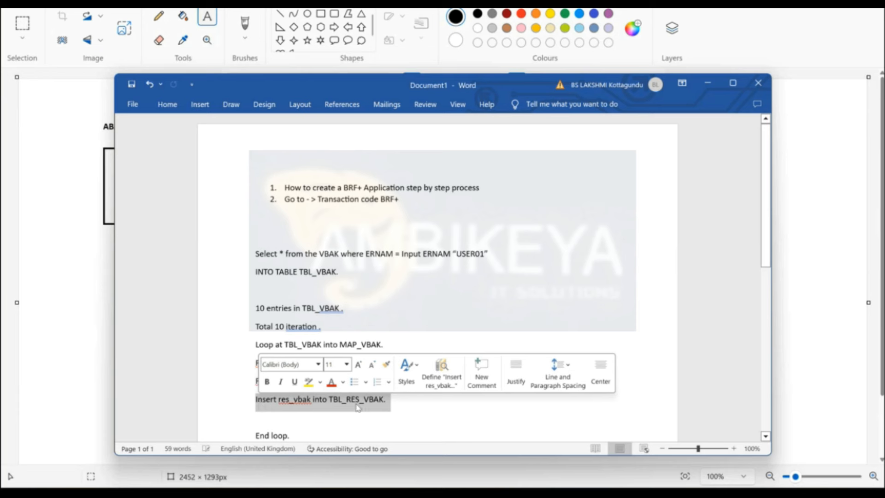
pyautogui.click(386, 400)
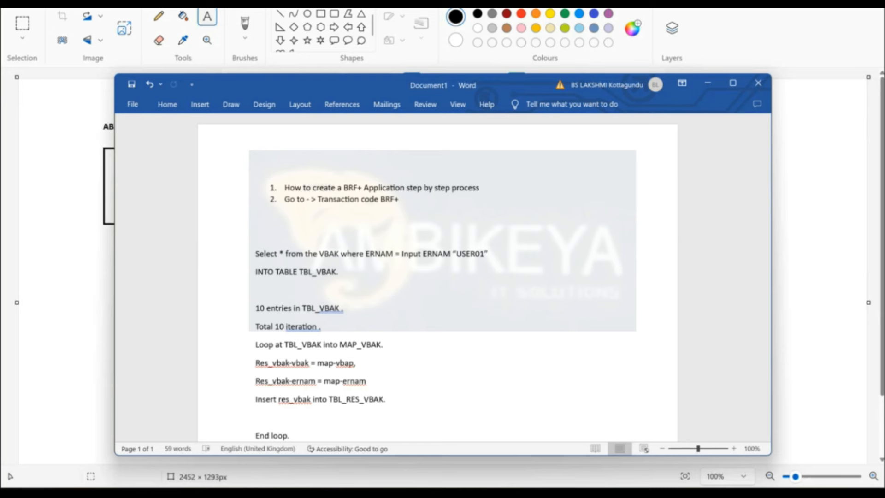
pyautogui.click(579, 492)
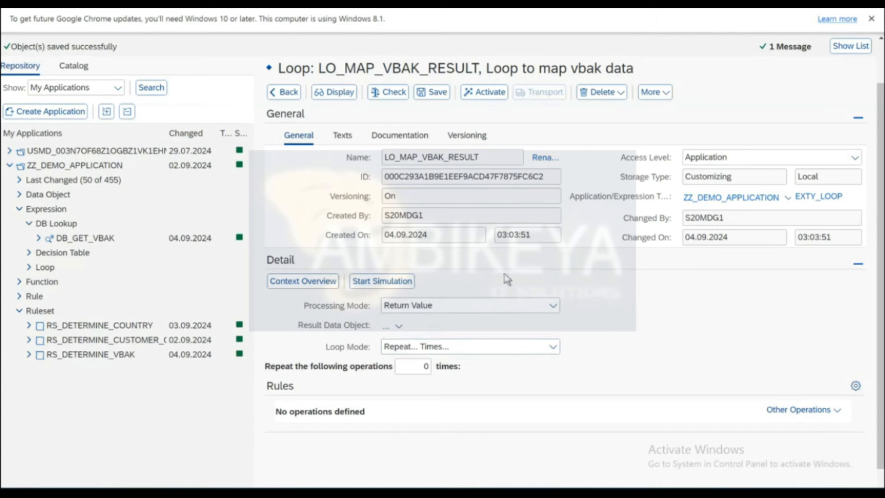
pyautogui.click(476, 308)
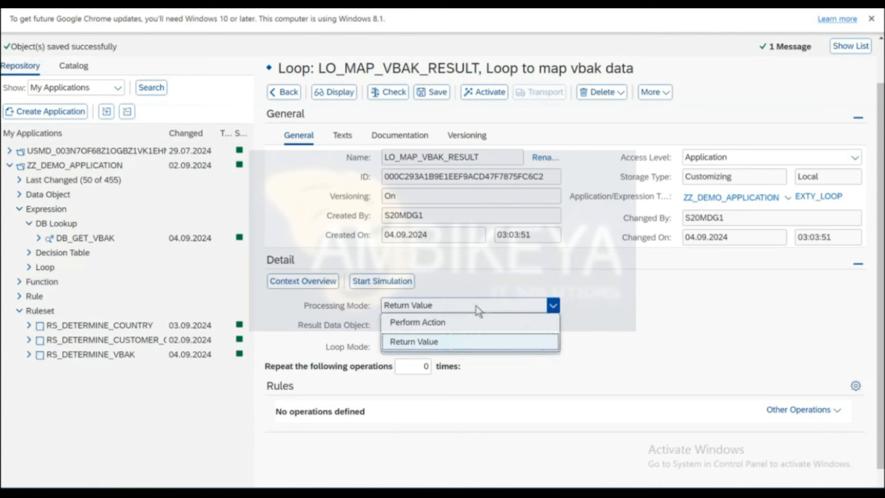
pyautogui.click(610, 315)
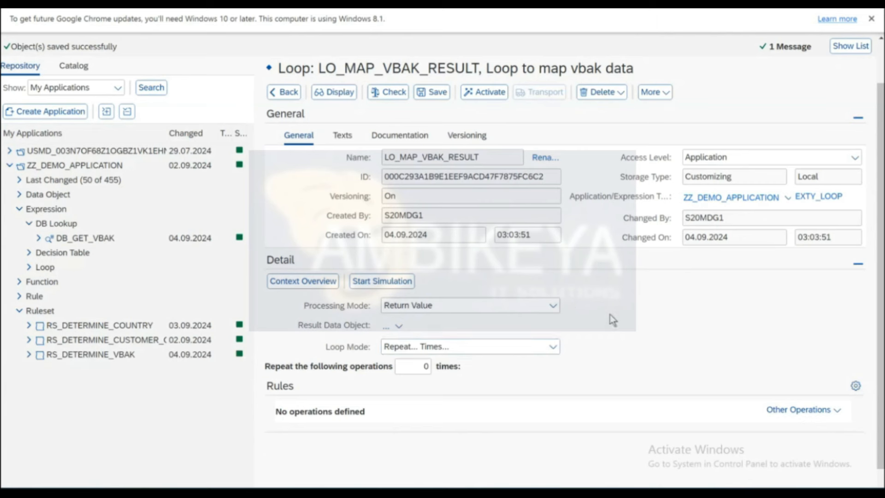
pyautogui.click(554, 346)
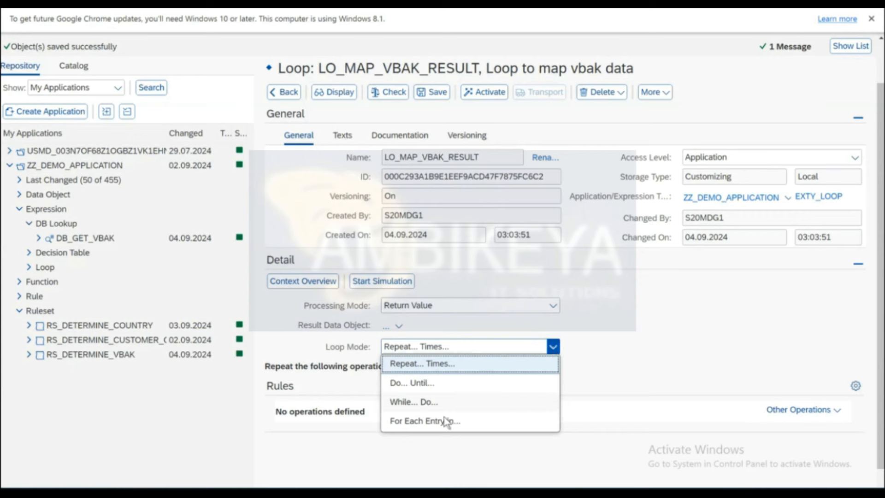
pyautogui.click(659, 334)
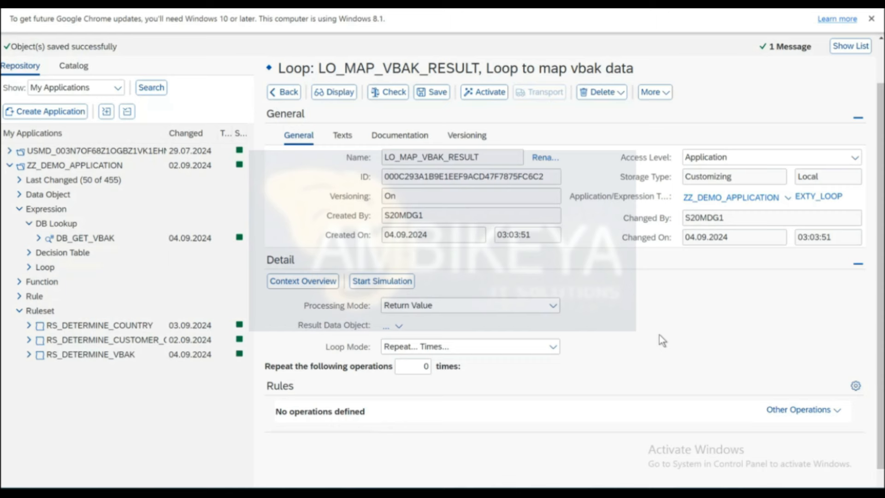
pyautogui.moveTo(530, 492)
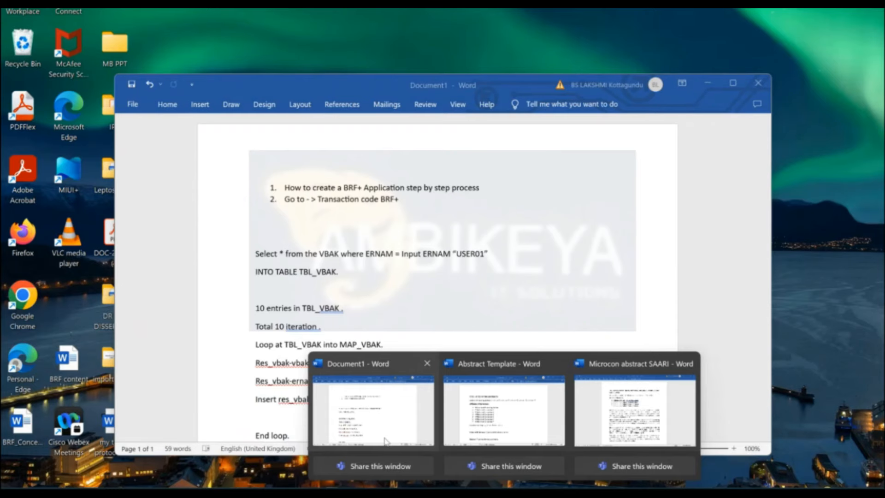
# Label the line above Select in the Word notes 'DB LOOK UP' and return to the browser.
pyautogui.click(371, 414)
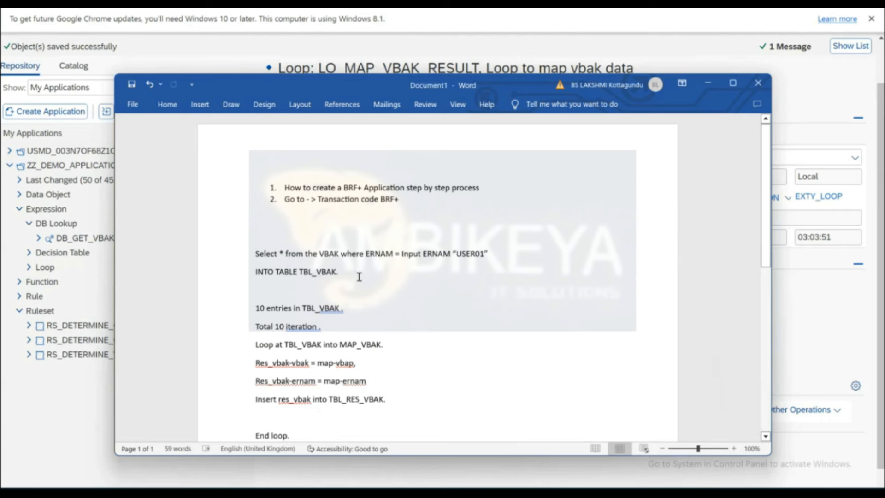
pyautogui.click(254, 236)
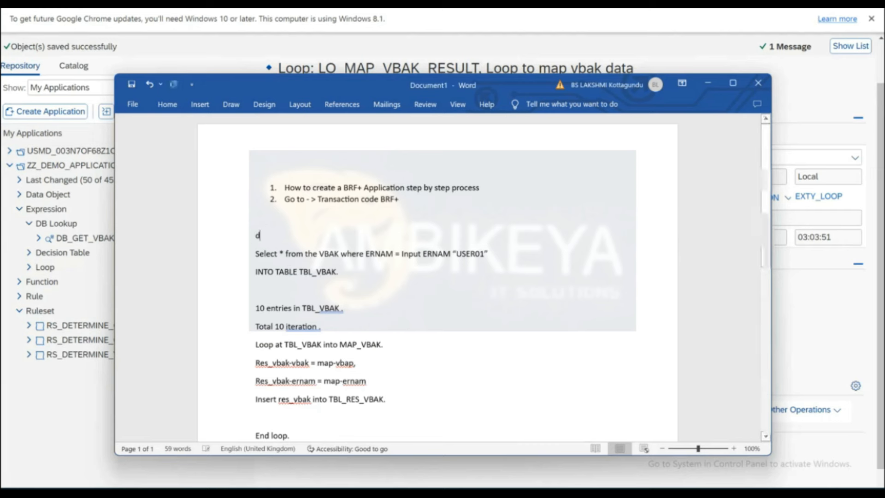
pyautogui.write('DB LOOK PU')
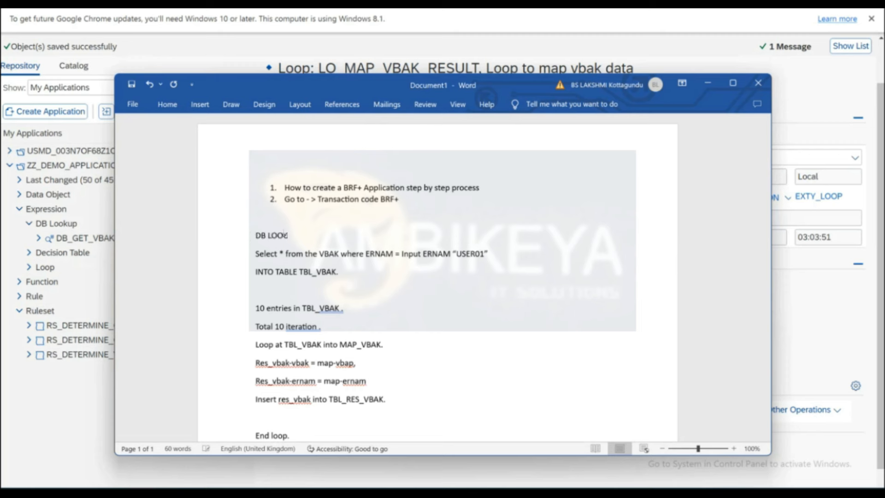
pyautogui.press('BackSpace')
pyautogui.press('BackSpace')
pyautogui.write('UP .')
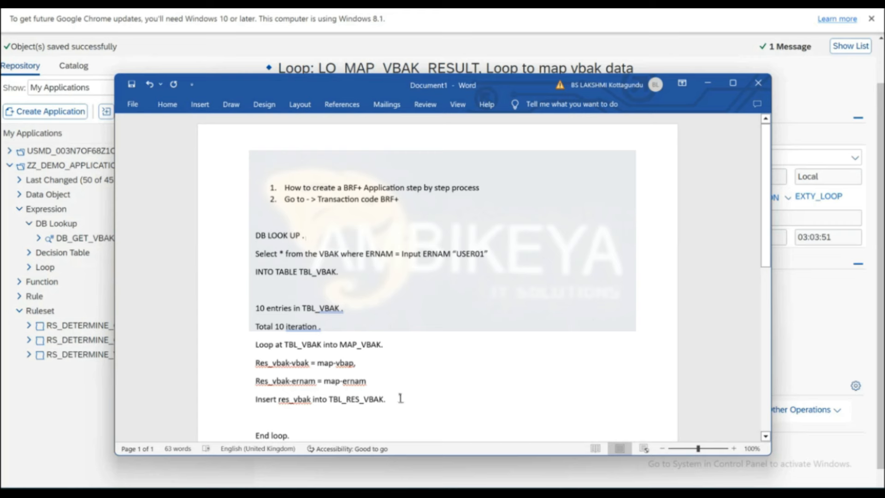
pyautogui.hotkey('alt', 'Tab')
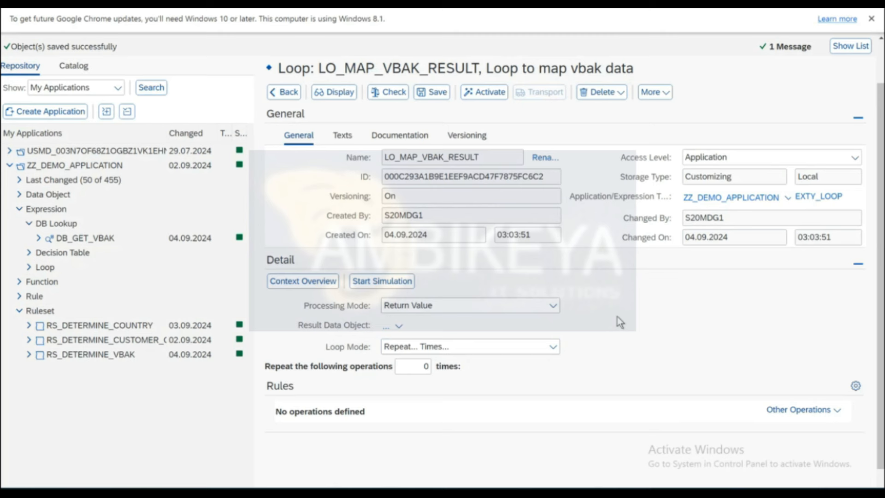
# Save the LO_MAP_VBAK_RESULT loop and go back to the rule's step-one operations.
pyautogui.click(434, 93)
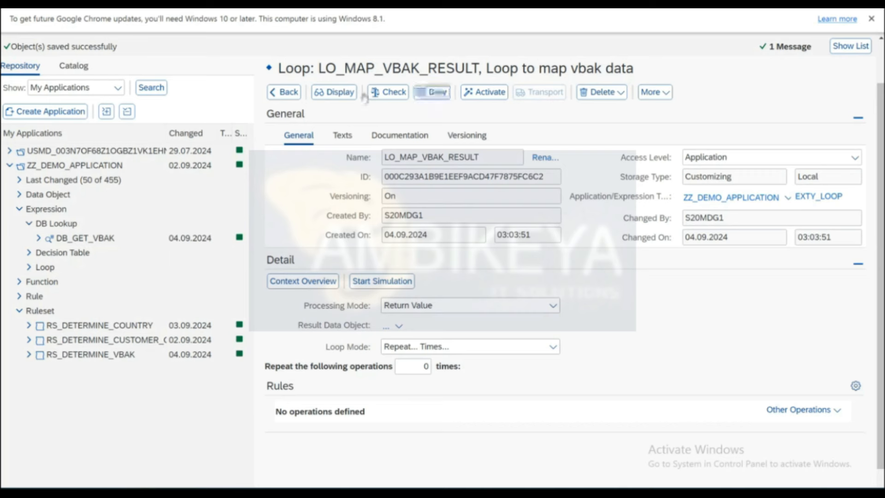
pyautogui.click(283, 92)
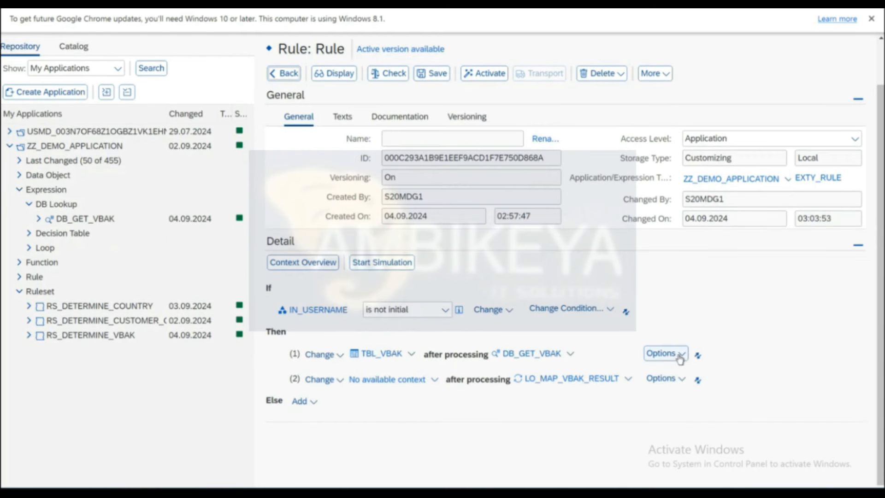
pyautogui.click(682, 359)
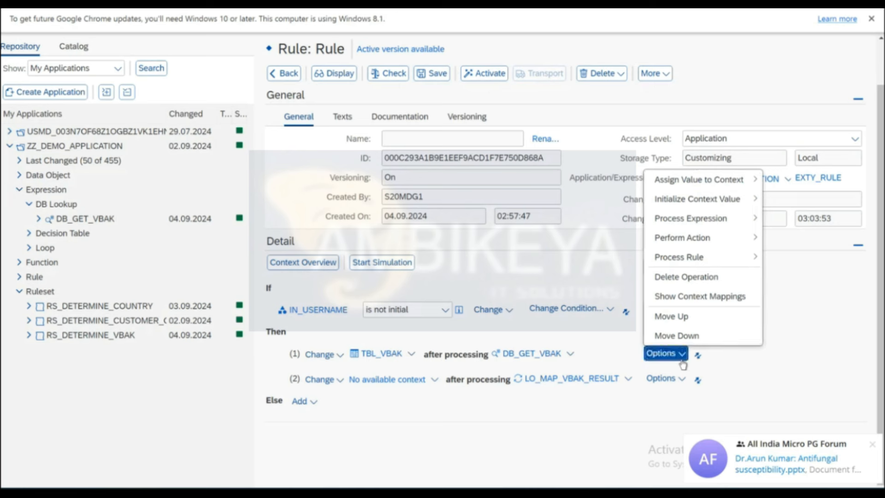
pyautogui.click(682, 365)
pyautogui.click(683, 364)
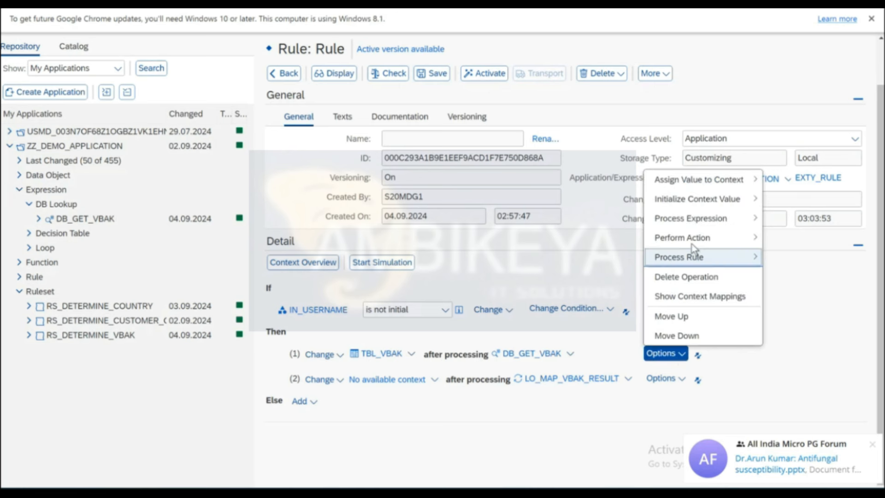
pyautogui.moveTo(690, 219)
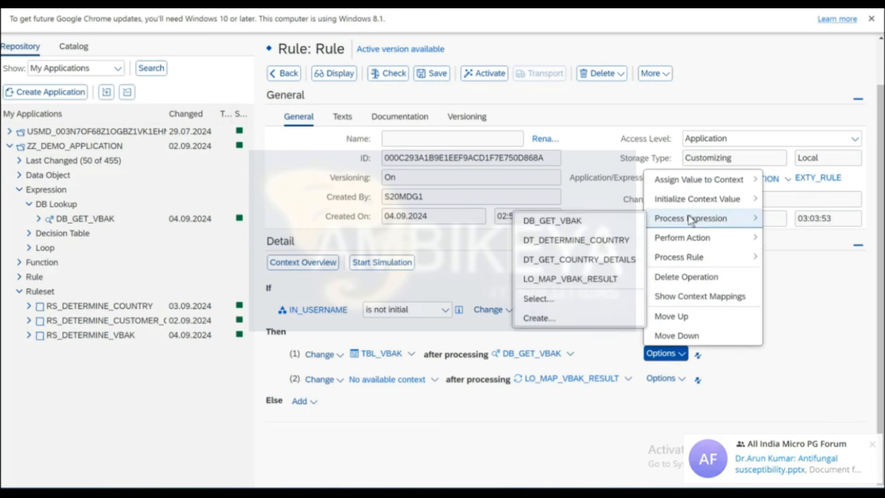
# Begin creating another Loop expression, cancel it, and reopen LO_MAP_VBAK_RESULT.
pyautogui.click(539, 317)
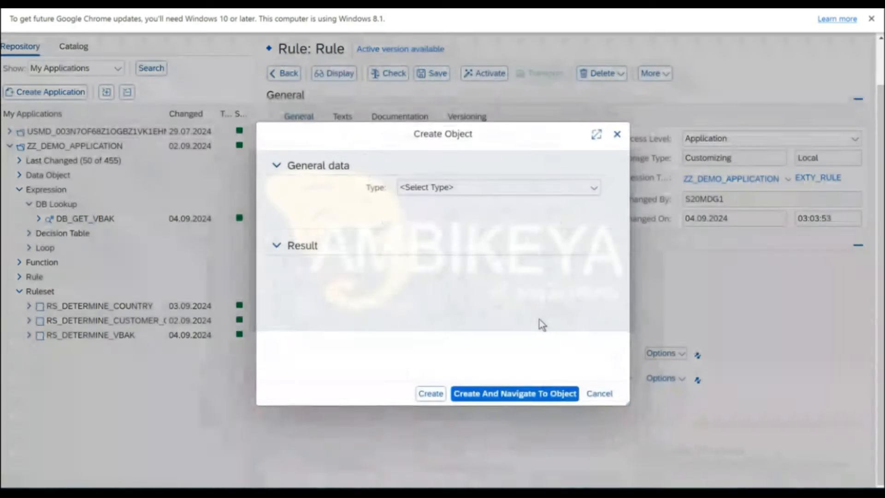
pyautogui.click(567, 190)
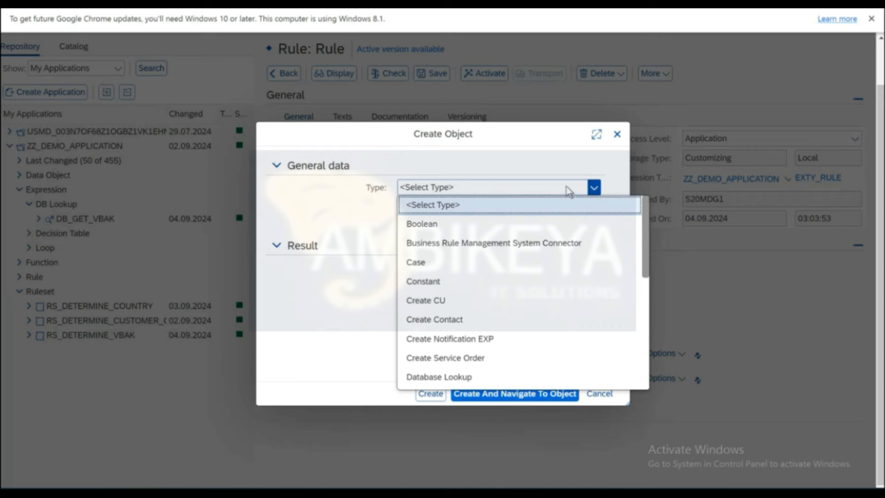
pyautogui.scroll(-5, 455, 317)
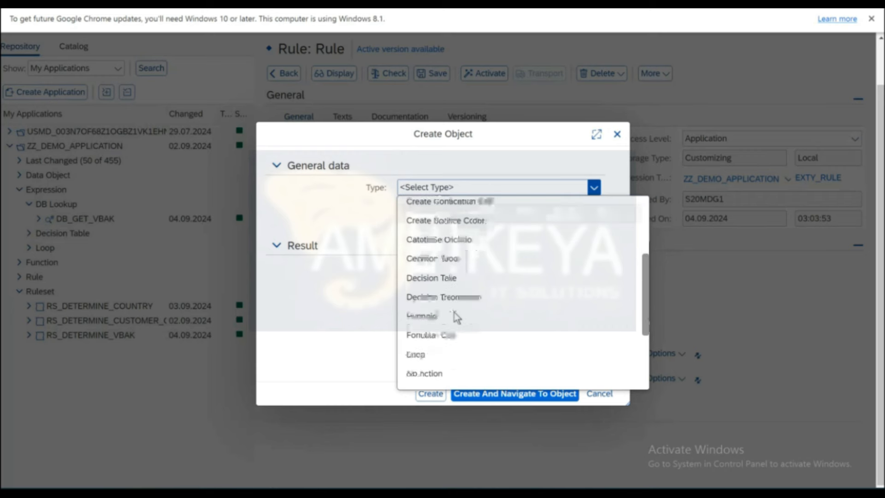
pyautogui.click(415, 313)
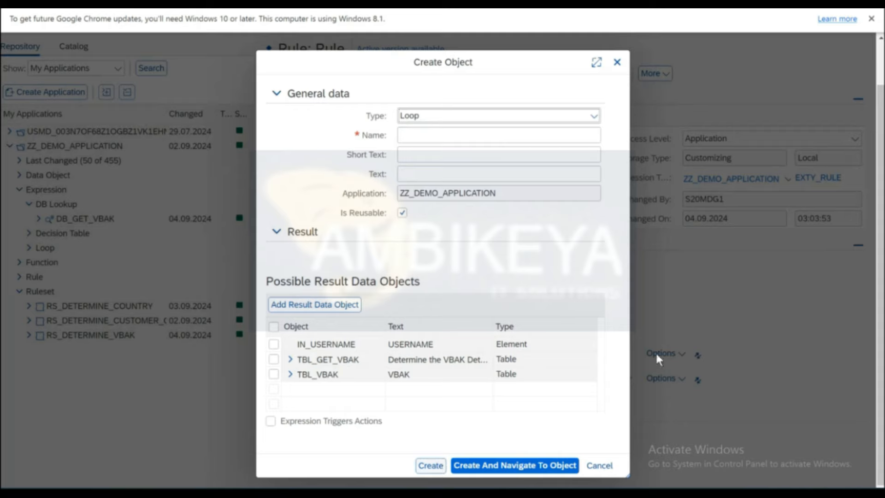
pyautogui.click(598, 467)
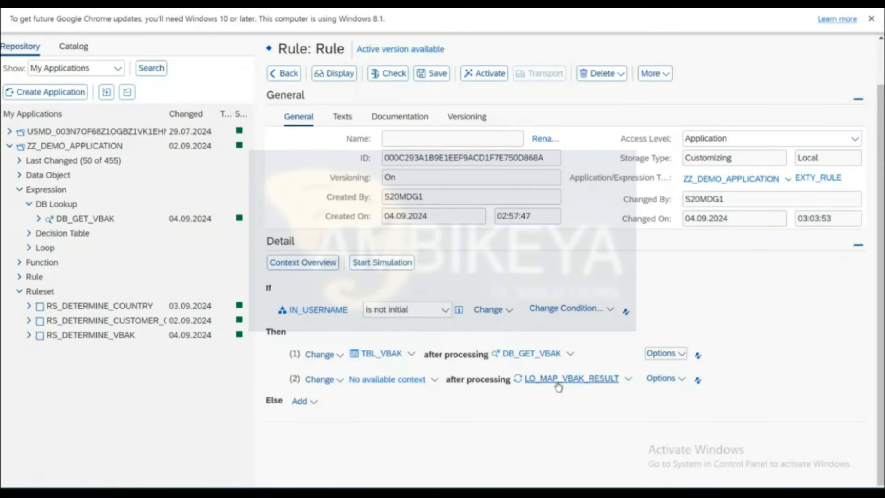
pyautogui.click(558, 385)
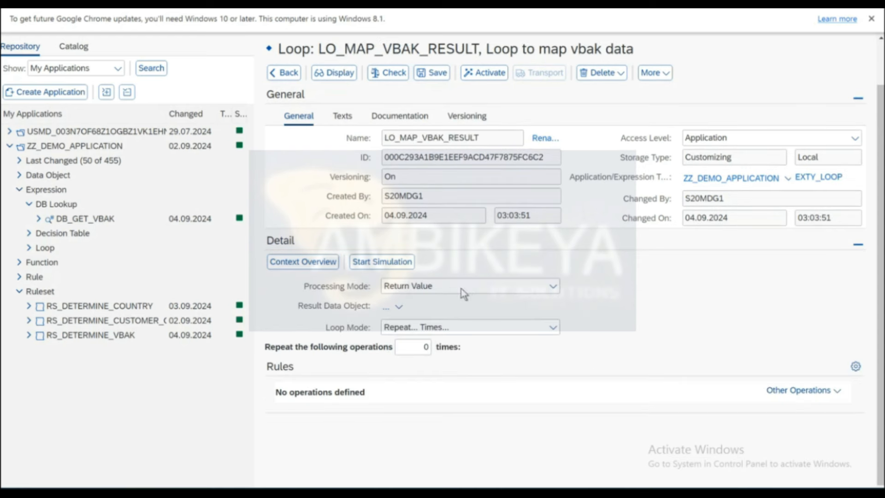
# Set the loop's result to TBL_GET_VBAK and mode to For Each Entry in TBL_VBAK.
pyautogui.click(399, 308)
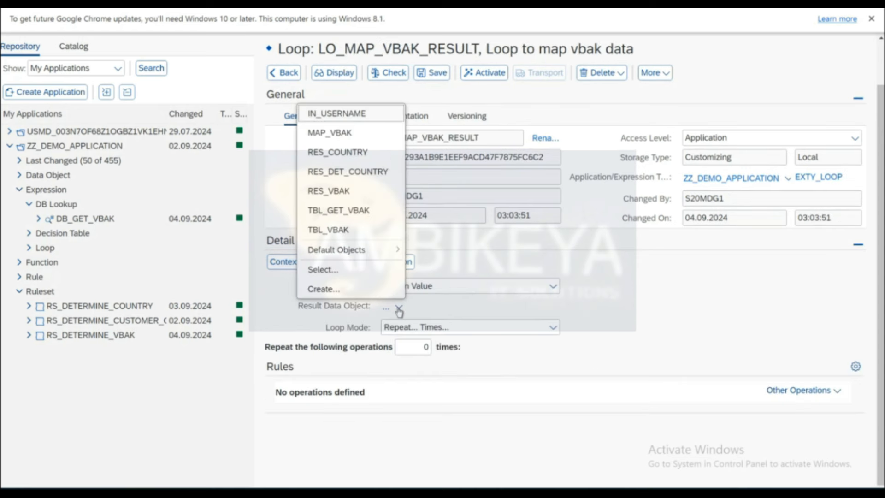
pyautogui.click(351, 212)
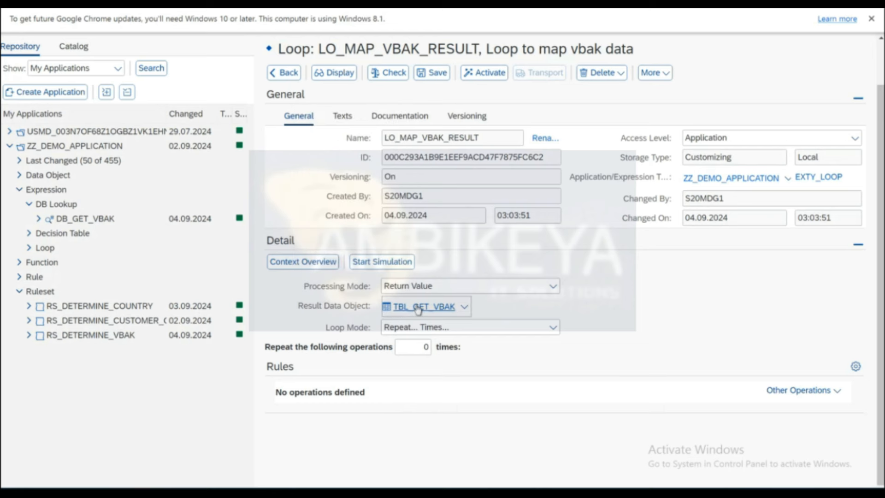
pyautogui.click(500, 331)
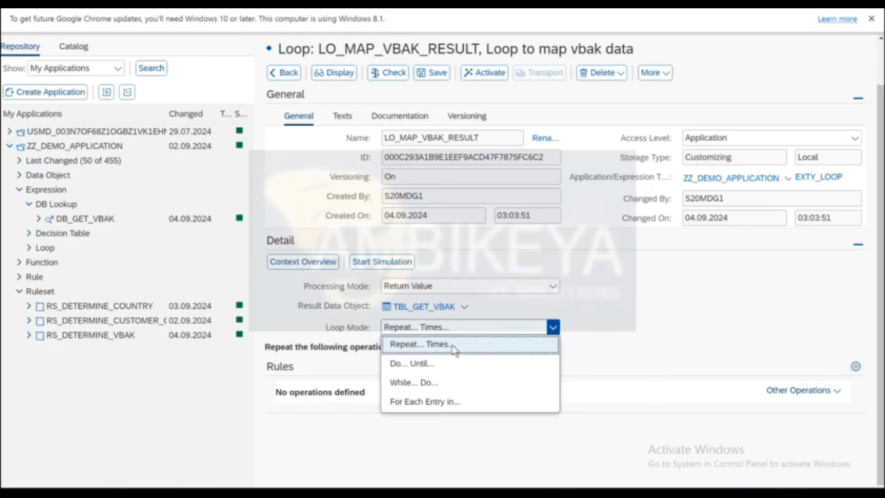
pyautogui.click(414, 402)
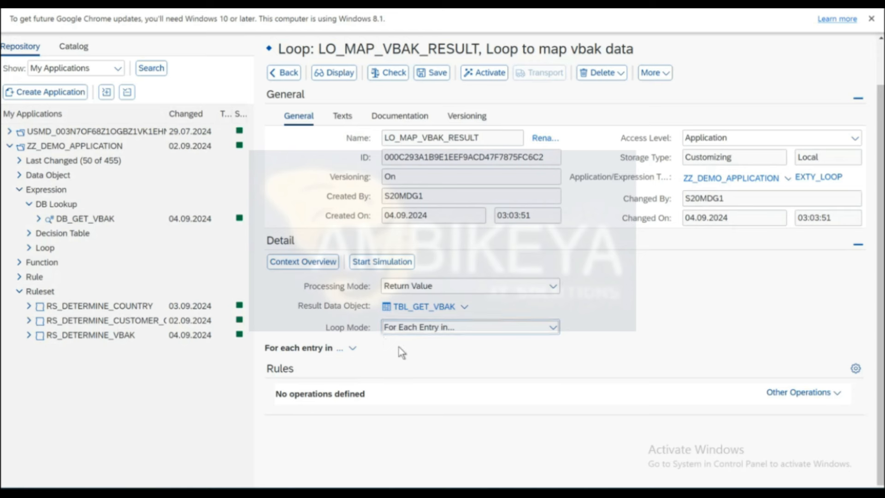
pyautogui.click(351, 349)
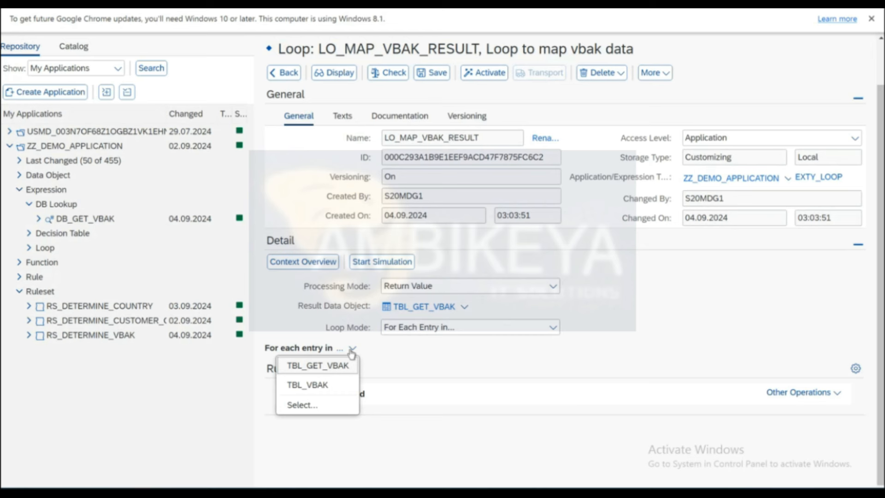
pyautogui.click(322, 388)
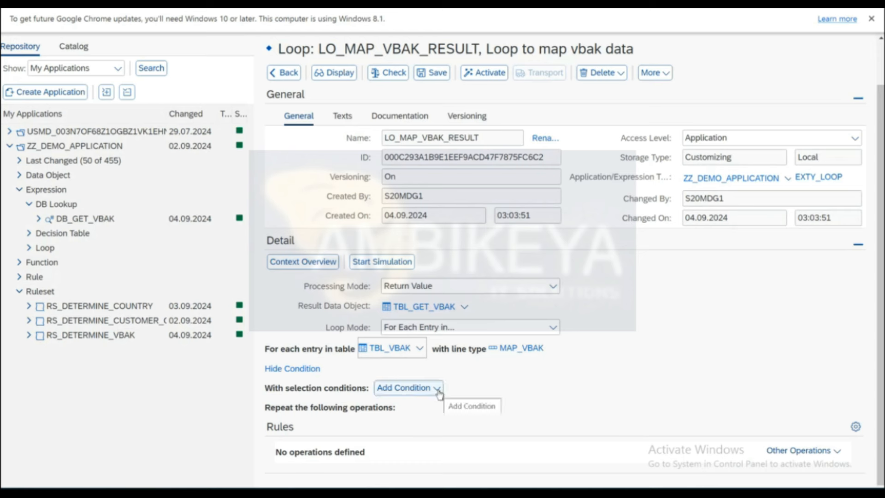
pyautogui.click(835, 451)
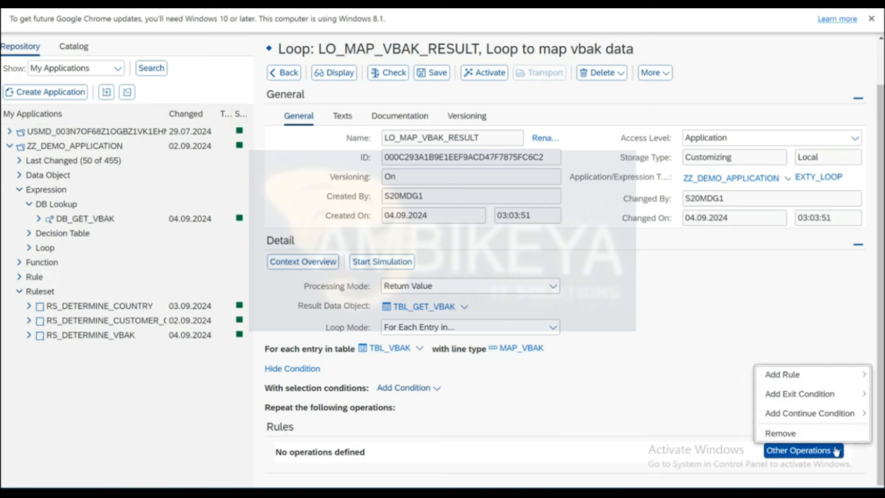
# Add a new rule to the loop, leaving its condition empty.
pyautogui.moveTo(786, 374)
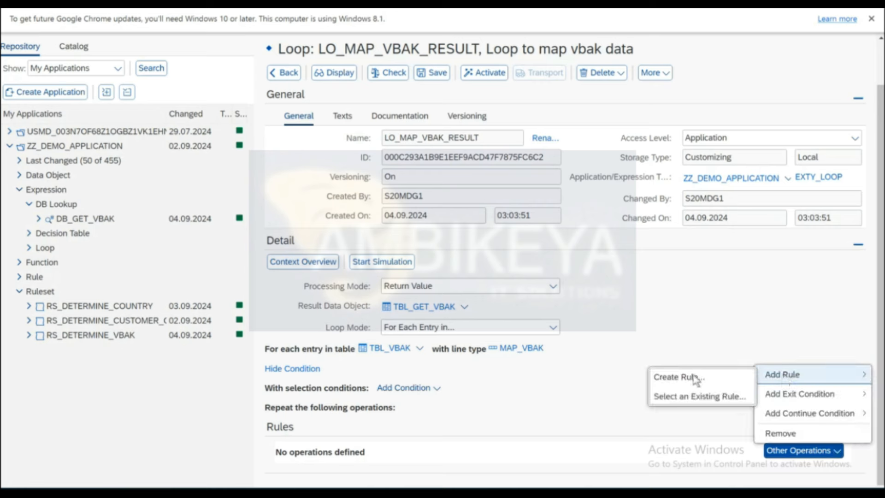
pyautogui.click(676, 380)
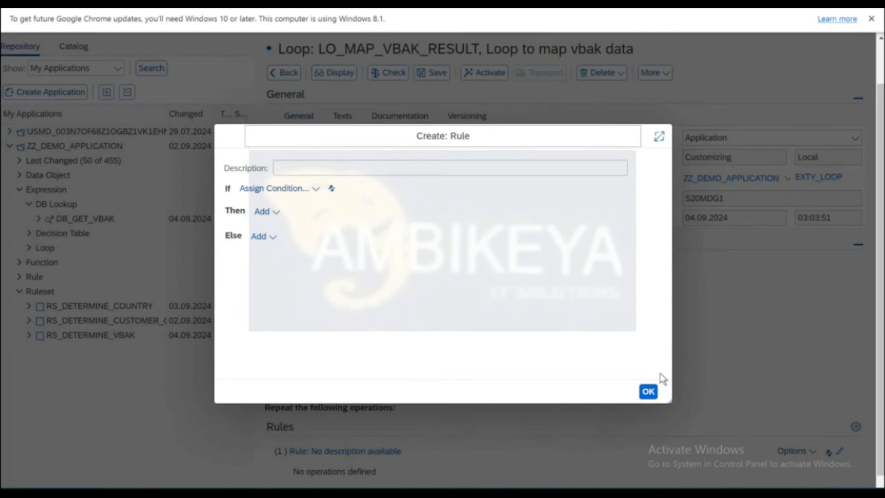
pyautogui.click(314, 192)
pyautogui.moveTo(296, 213)
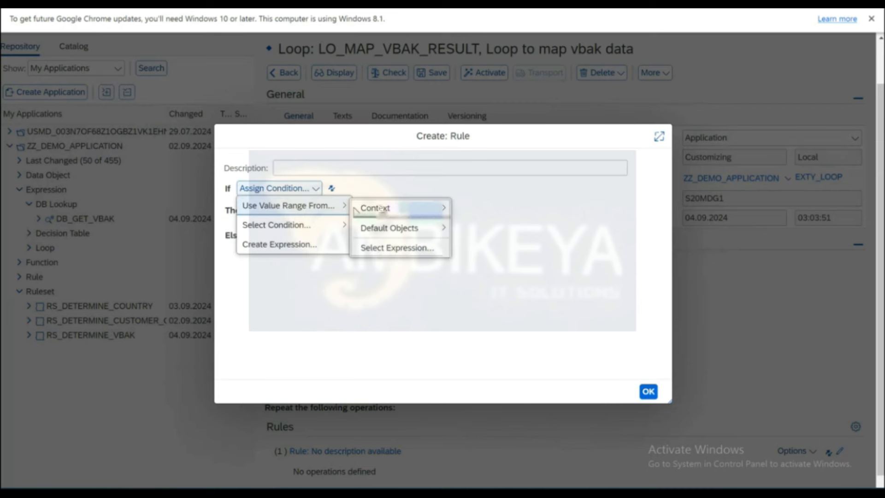
pyautogui.moveTo(380, 208)
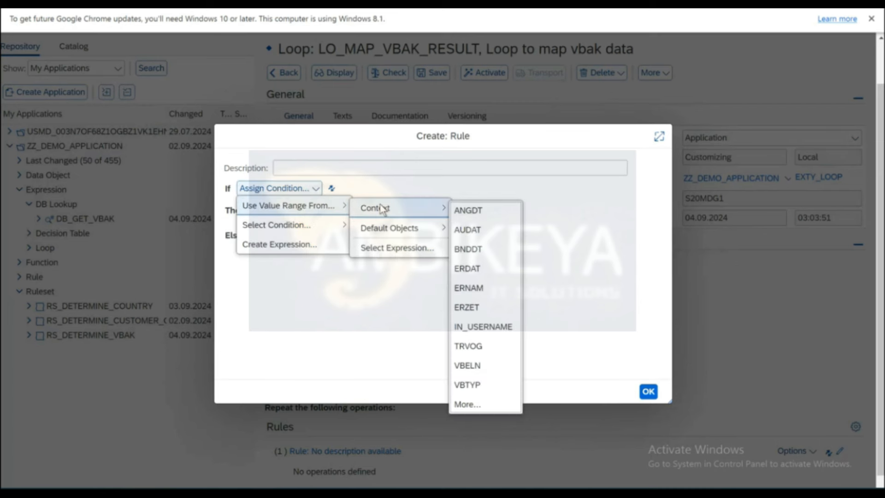
pyautogui.click(592, 223)
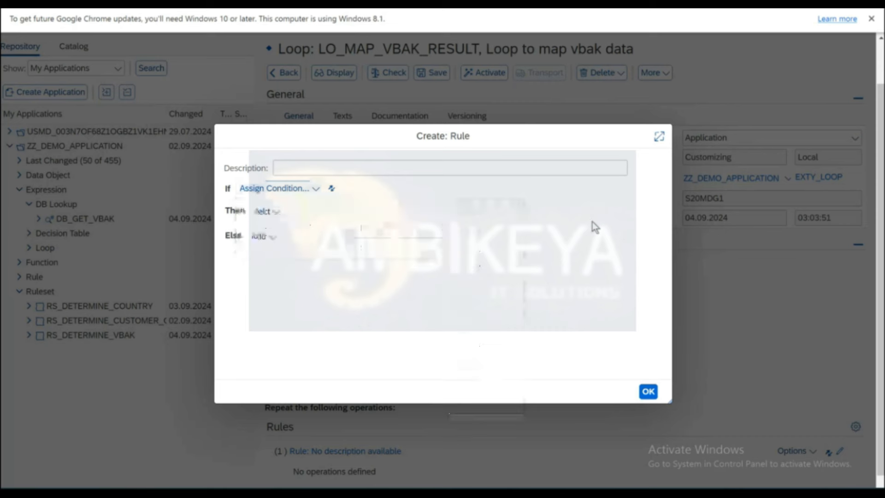
pyautogui.click(317, 189)
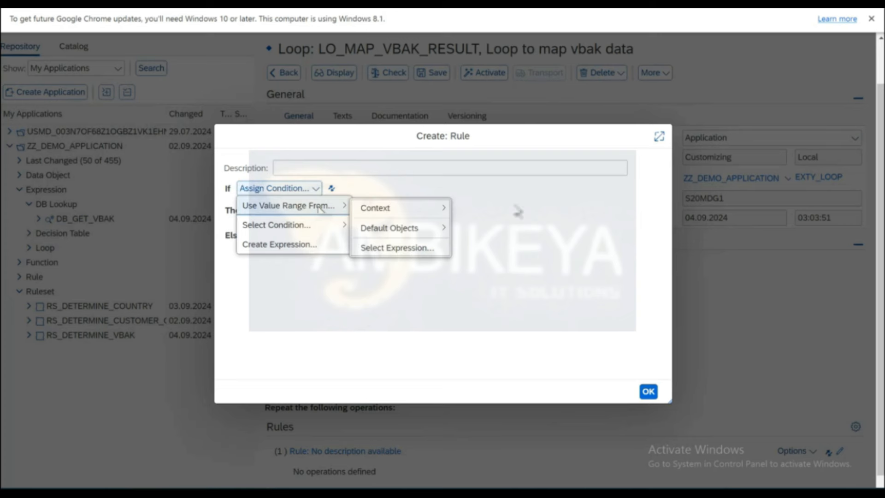
pyautogui.click(521, 209)
pyautogui.click(648, 392)
# Navigate to the new rule's editor, agreeing to save the loop first.
pyautogui.scroll(-1, 700, 390)
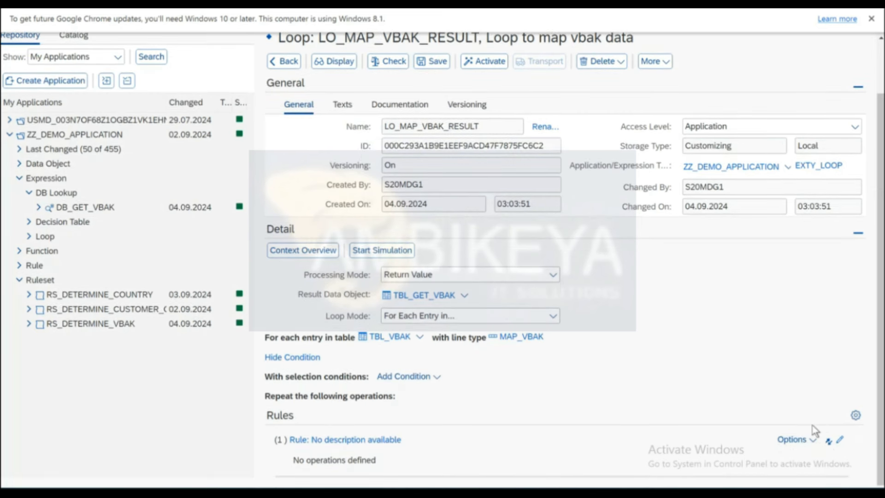
pyautogui.click(811, 440)
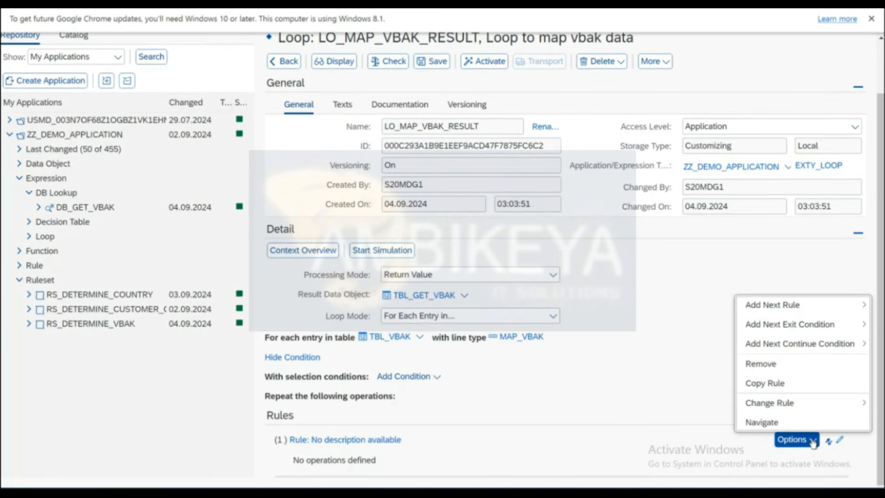
pyautogui.click(765, 422)
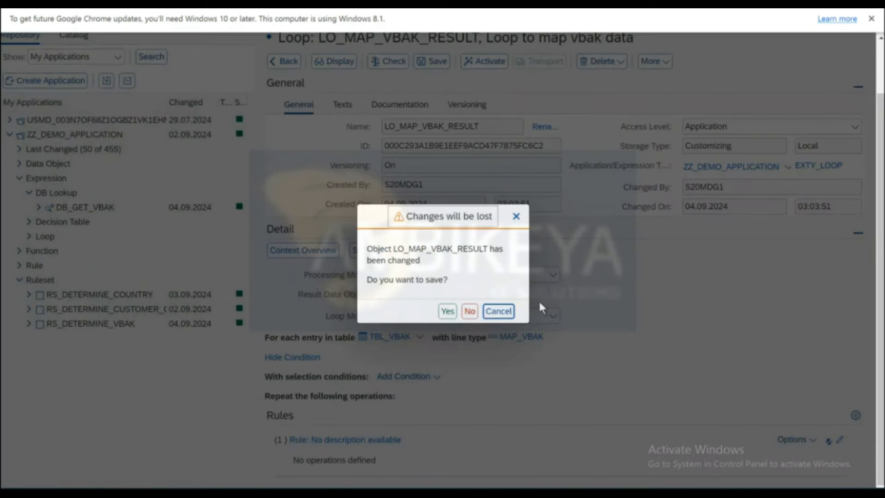
pyautogui.click(447, 311)
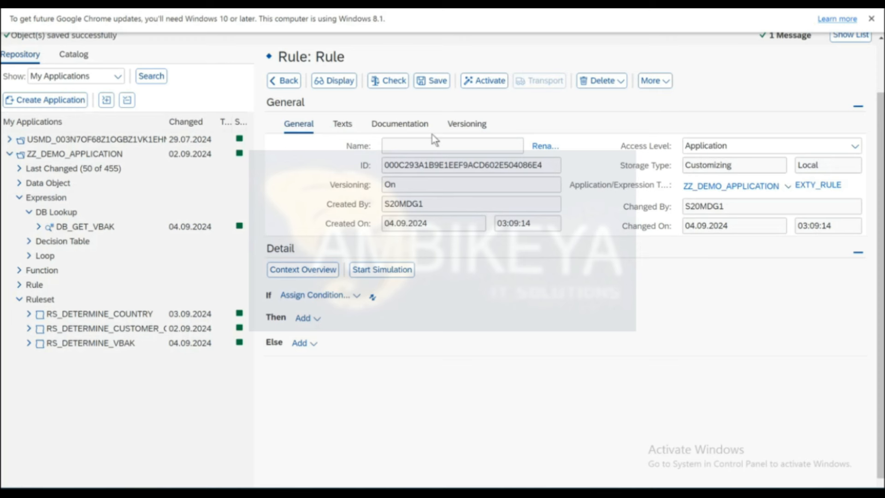
# Save the new rule and begin a Then action assigning a value to a context object.
pyautogui.click(429, 83)
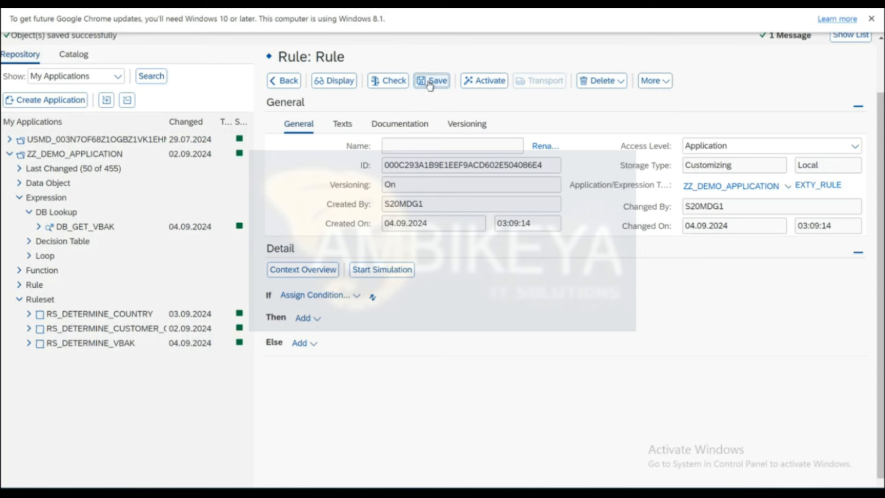
pyautogui.click(315, 324)
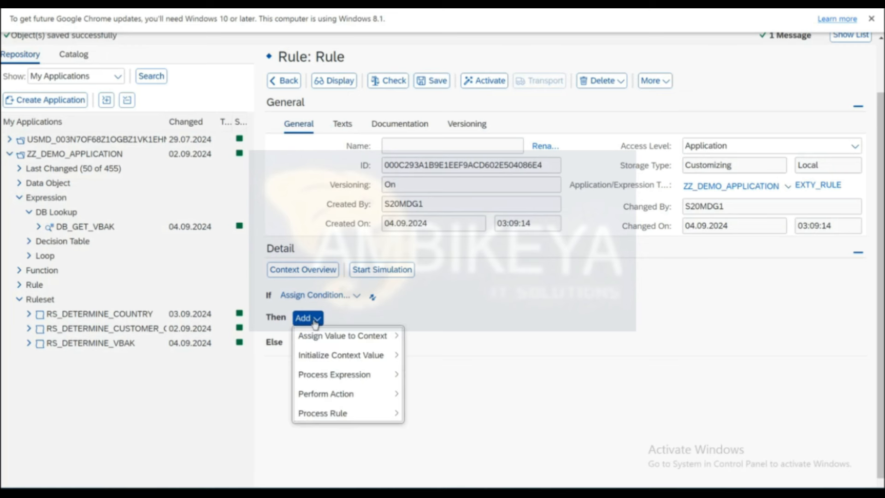
pyautogui.moveTo(312, 340)
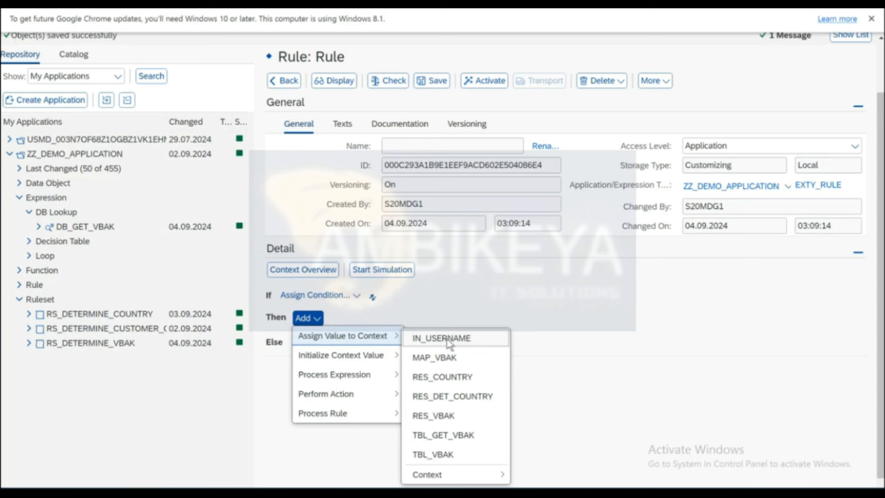
pyautogui.moveTo(431, 474)
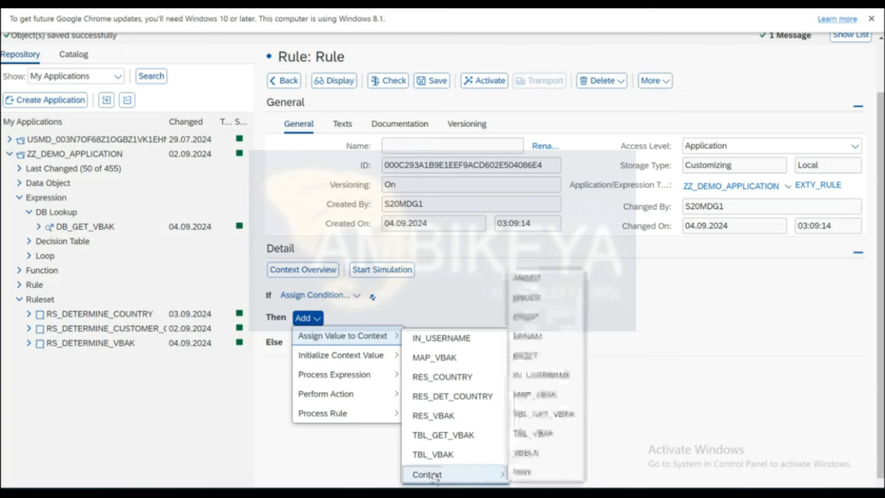
pyautogui.click(523, 471)
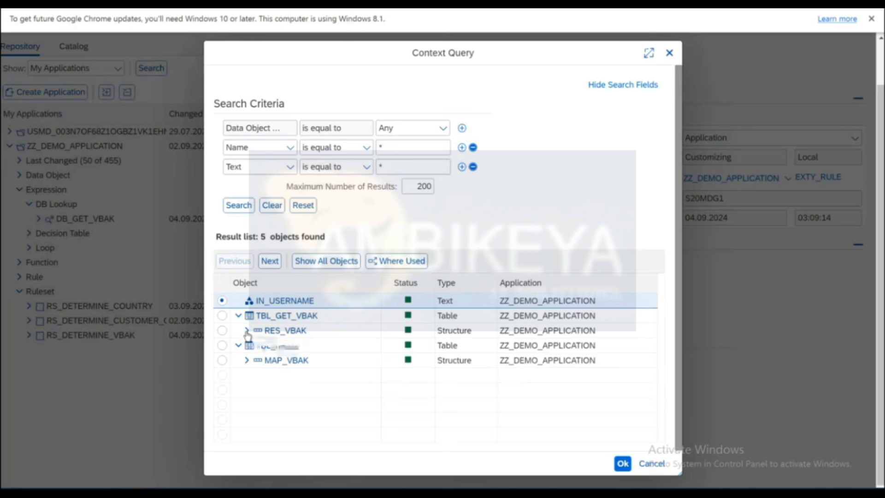
# Choose RES_VBAK-VBELN in the Context Query as the field the Then step changes.
pyautogui.click(247, 362)
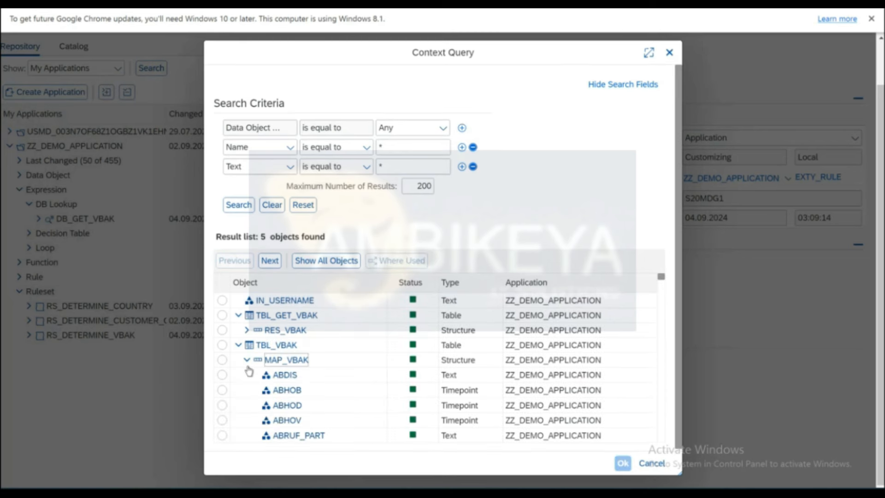
pyautogui.click(247, 329)
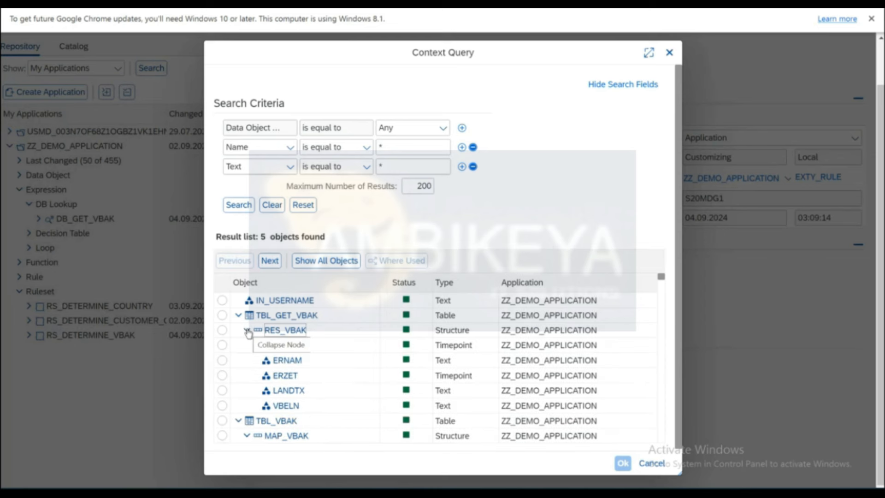
pyautogui.click(223, 345)
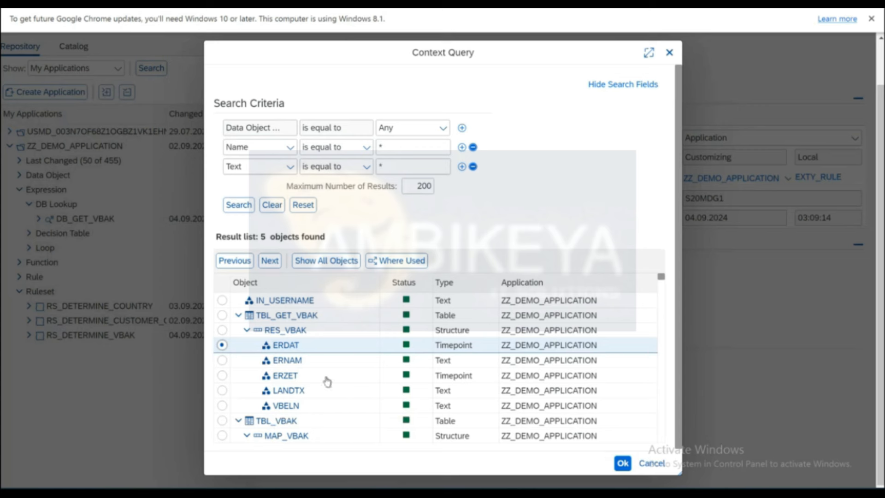
pyautogui.click(222, 405)
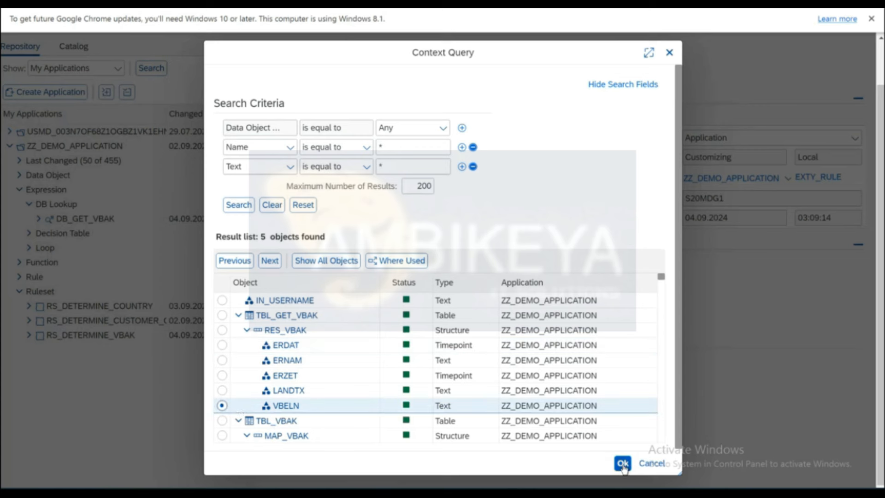
pyautogui.click(623, 463)
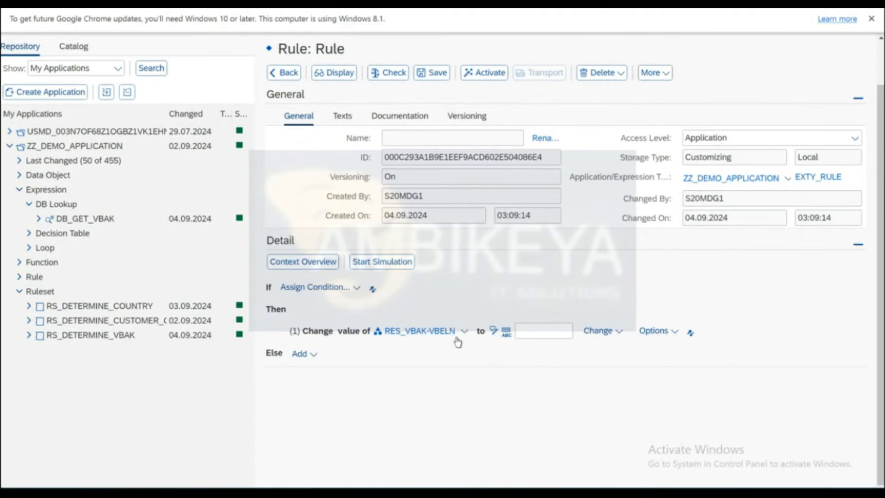
# Take the RES_VBAK-VBELN value from the VBELN context field.
pyautogui.click(619, 333)
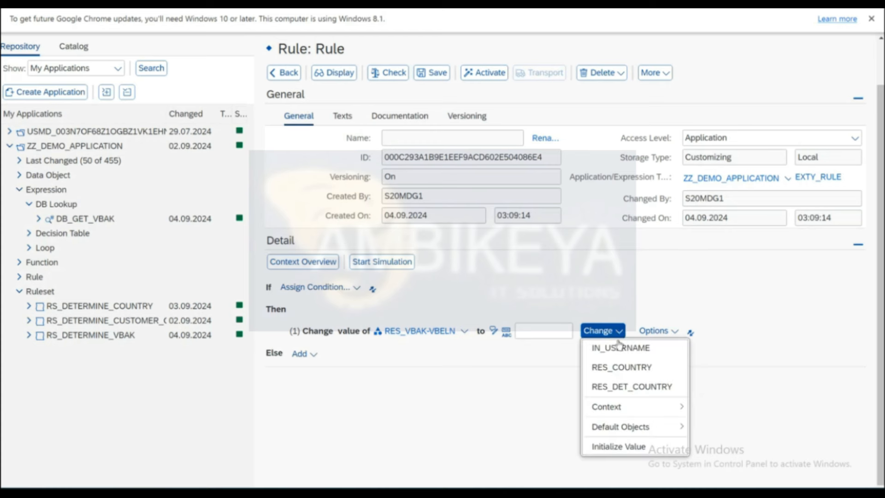
pyautogui.moveTo(617, 405)
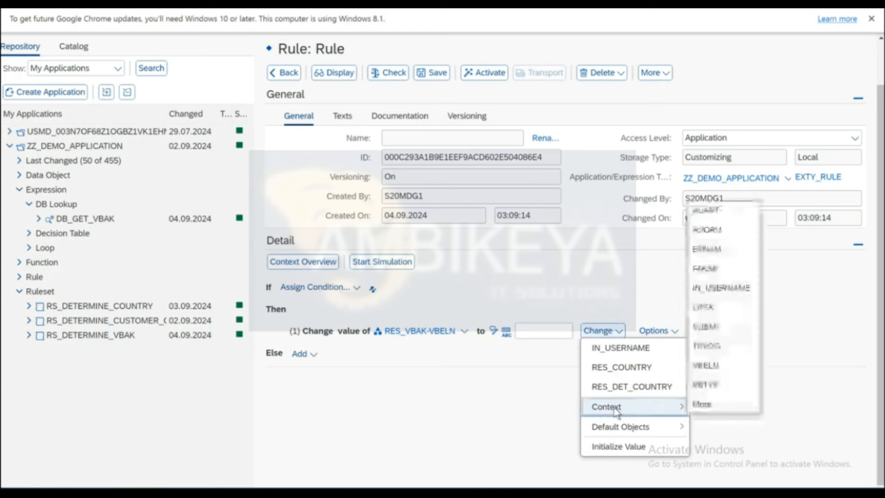
pyautogui.click(707, 367)
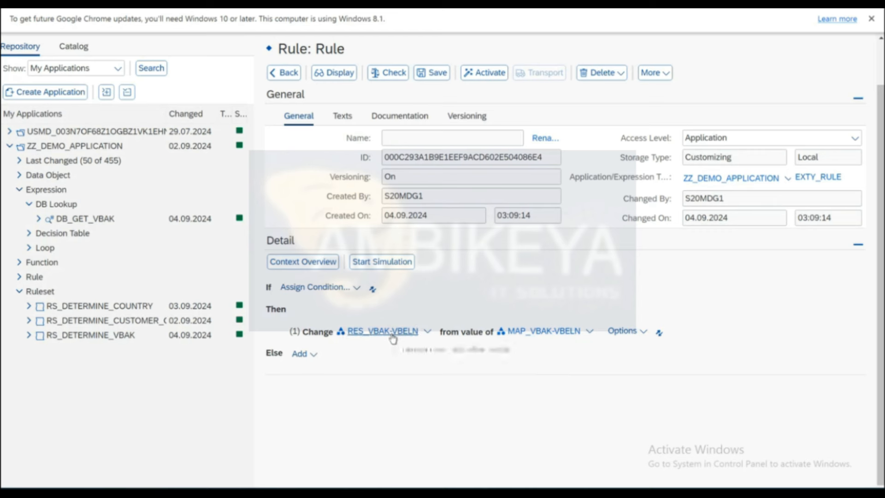
# Delete the Change RES_VBAK-VBELN operation so the Then part is empty.
pyautogui.click(644, 334)
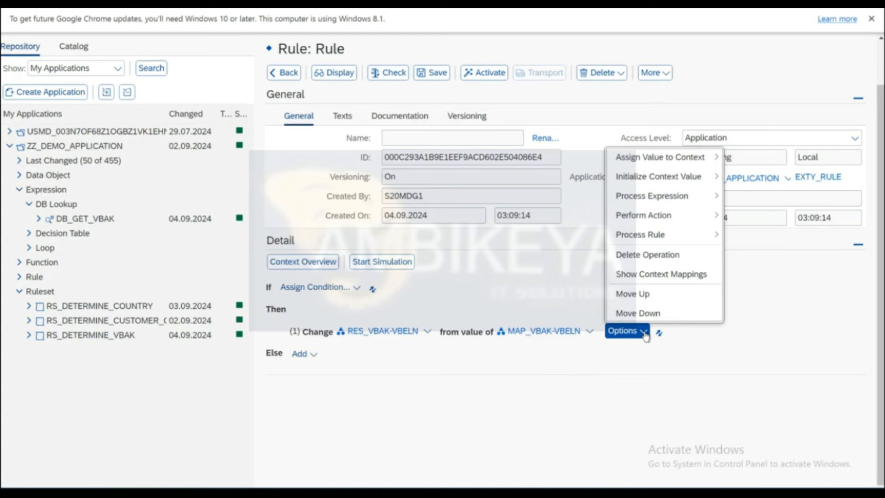
pyautogui.click(492, 378)
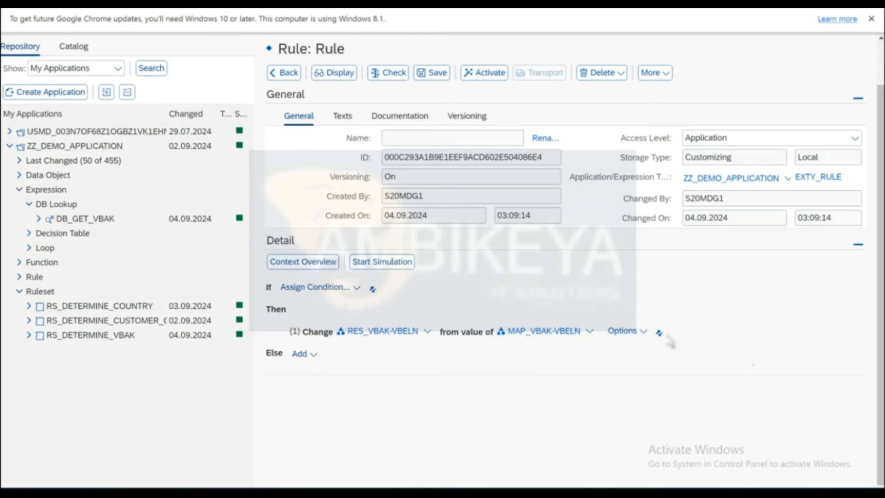
pyautogui.click(643, 331)
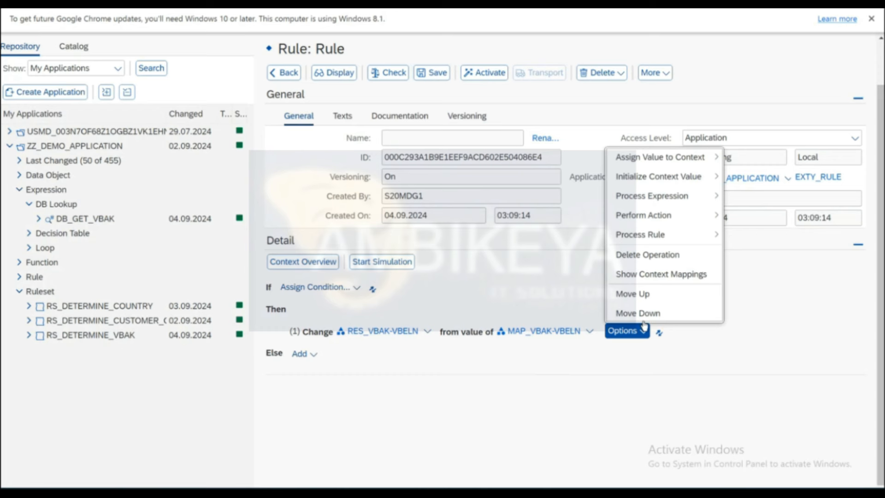
pyautogui.click(617, 253)
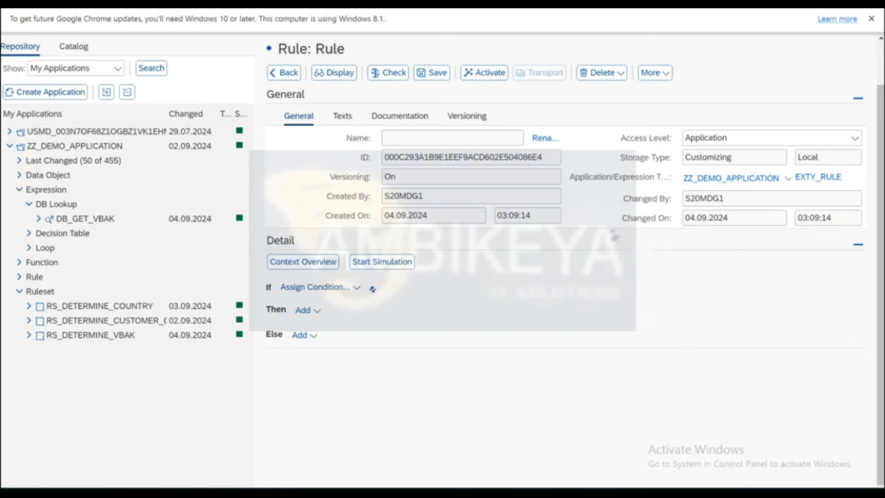
# Save the empty inner rule, go back to LO_MAP_VBAK_RESULT, and keep Return Value processing mode.
pyautogui.click(433, 72)
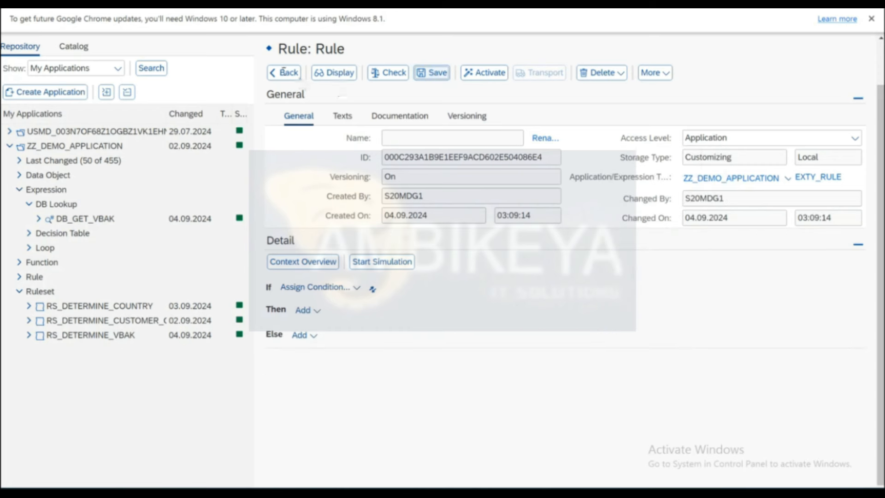
pyautogui.click(282, 95)
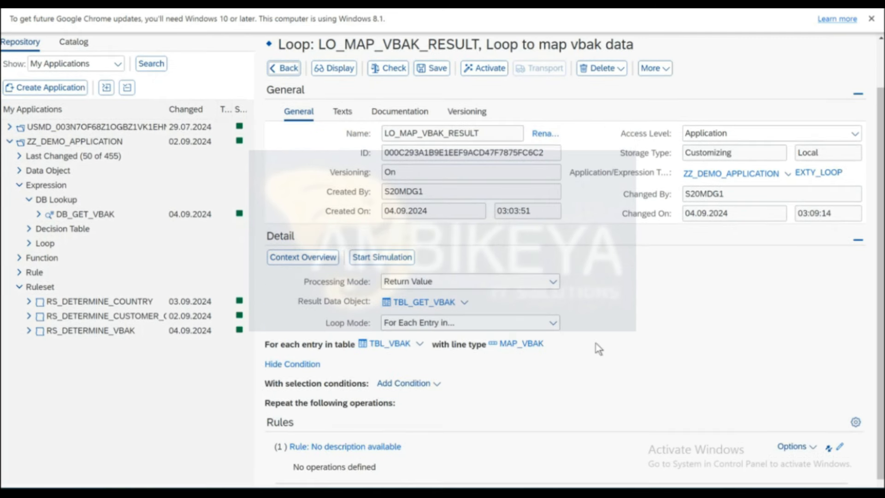
pyautogui.scroll(-1, 595, 343)
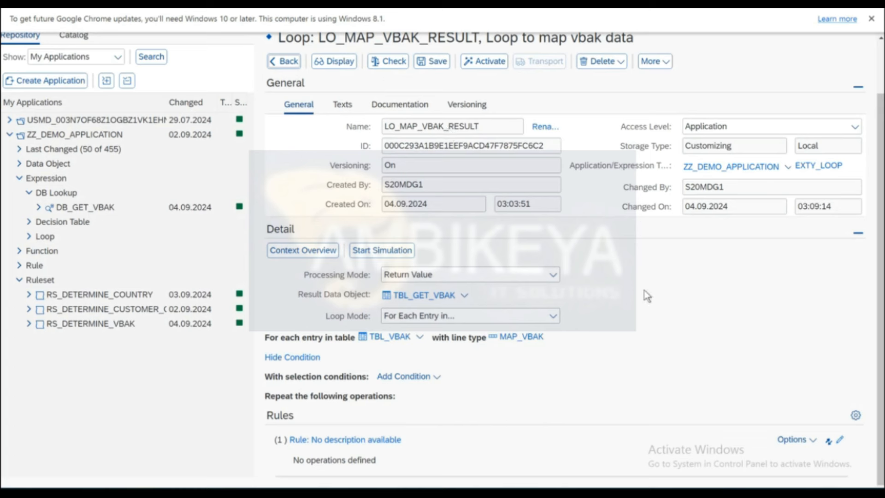
pyautogui.click(482, 276)
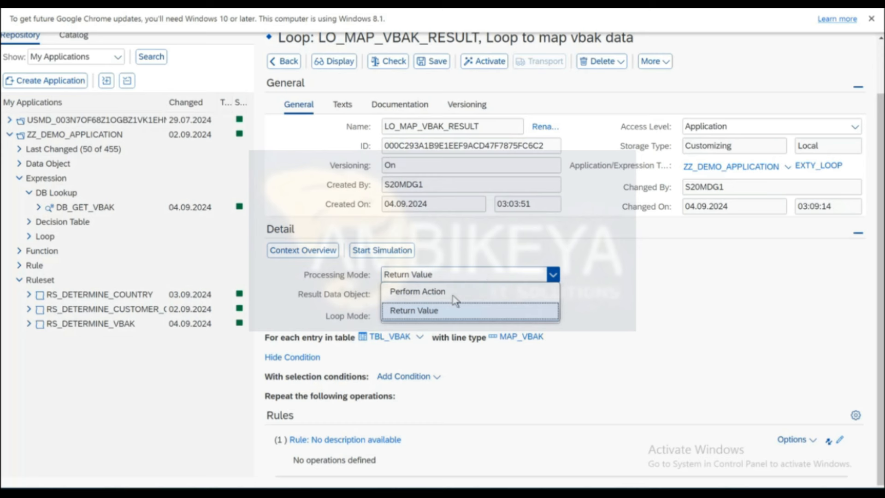
pyautogui.click(462, 314)
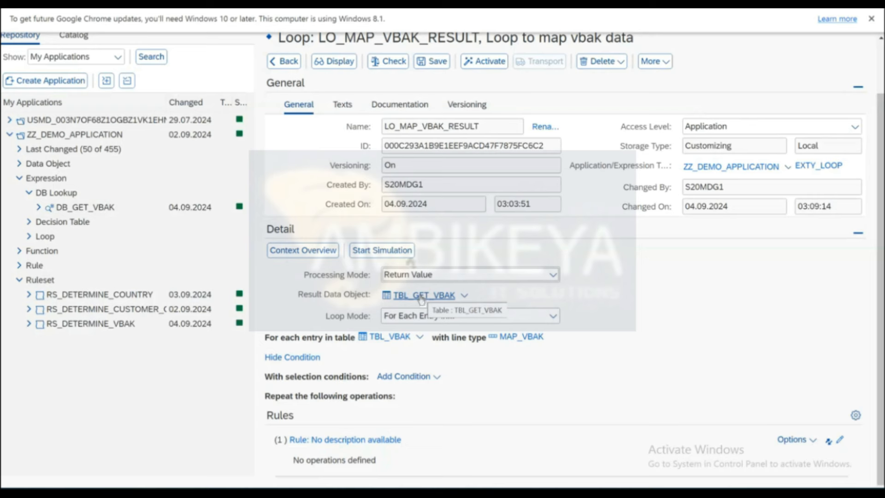
pyautogui.click(336, 62)
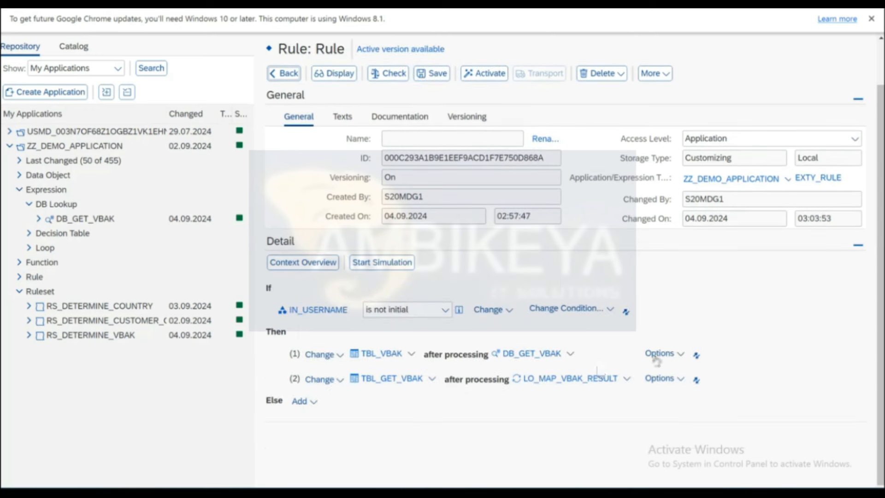
# Add an Initialize Context Value step for TBL_GET_VBAK after step (1), then save the rule.
pyautogui.click(681, 353)
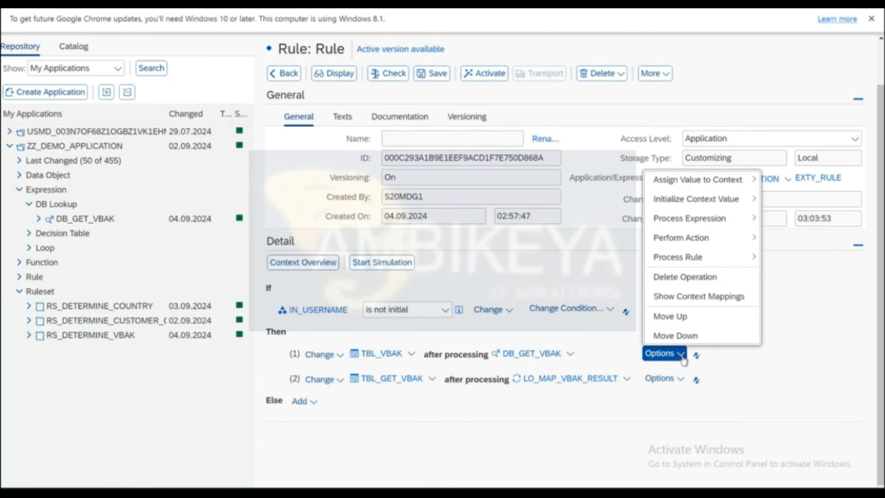
pyautogui.moveTo(701, 198)
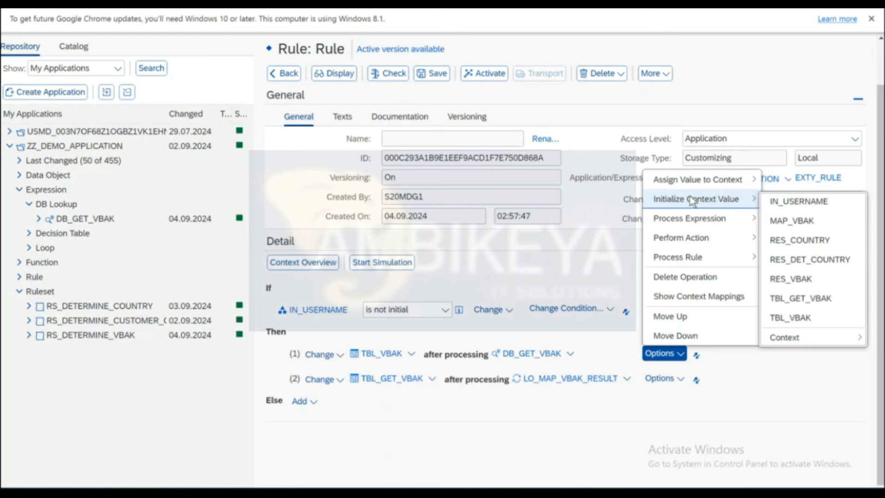
pyautogui.click(801, 298)
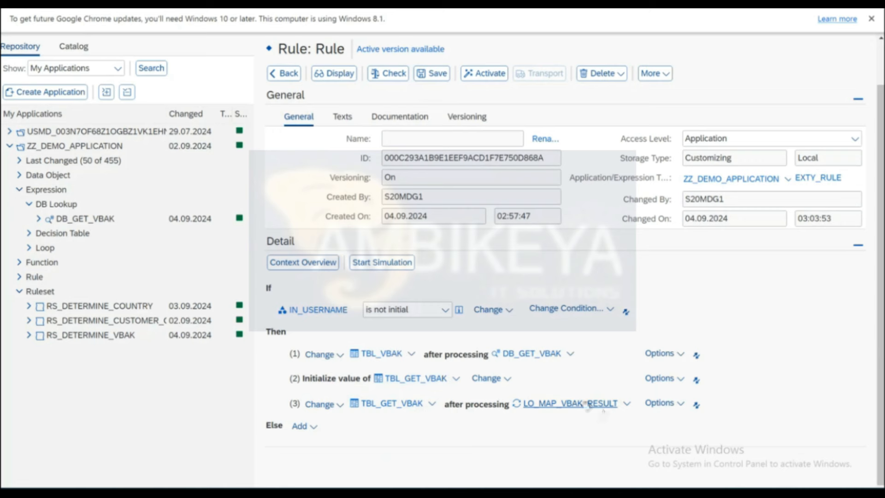
pyautogui.click(432, 73)
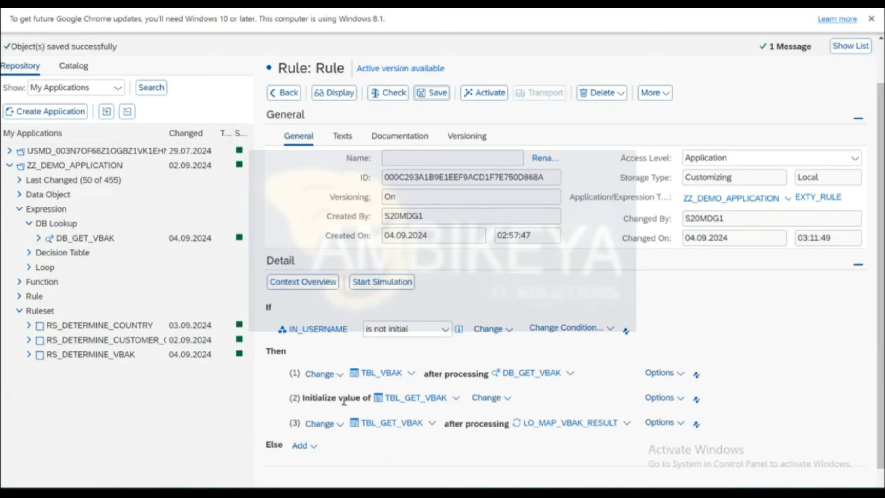
# Add an Initialize Context Value step for MAP_VBAK after TBL_GET_VBAK, then save.
pyautogui.click(663, 397)
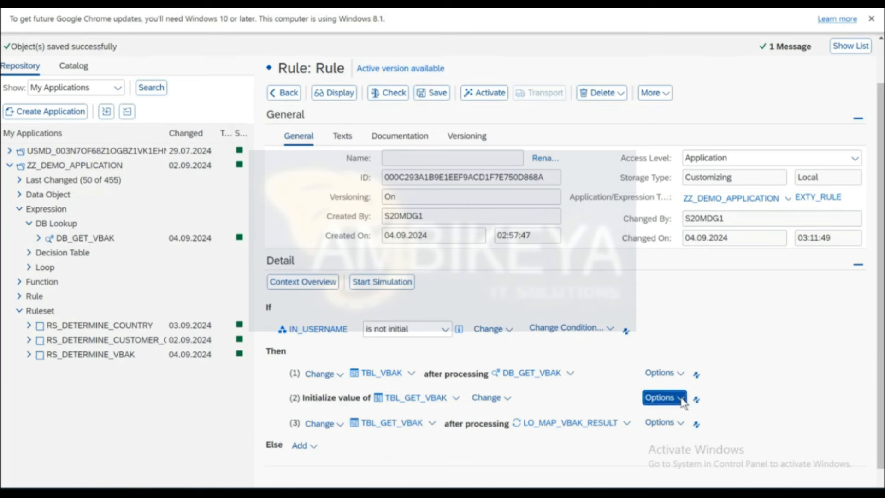
pyautogui.moveTo(701, 267)
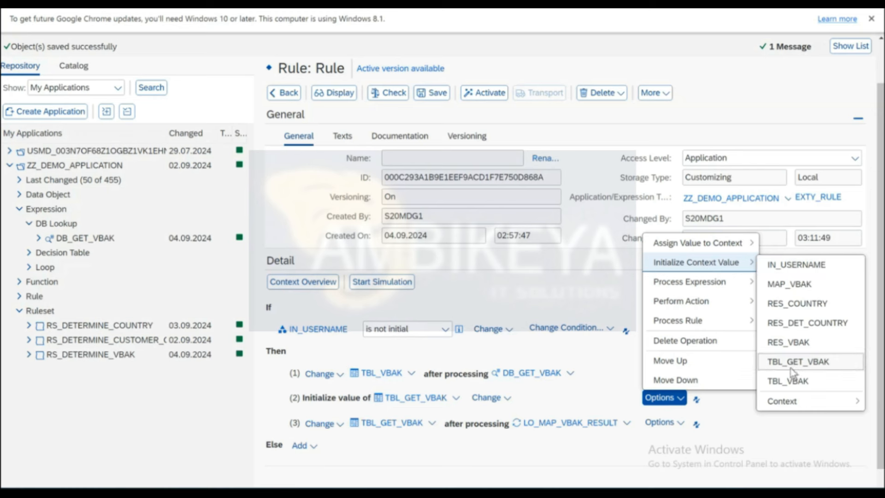
pyautogui.click(782, 288)
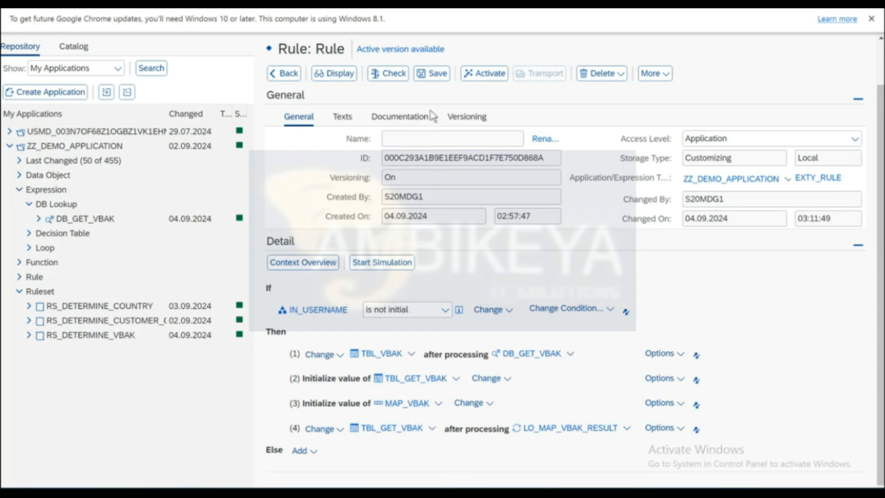
pyautogui.click(432, 75)
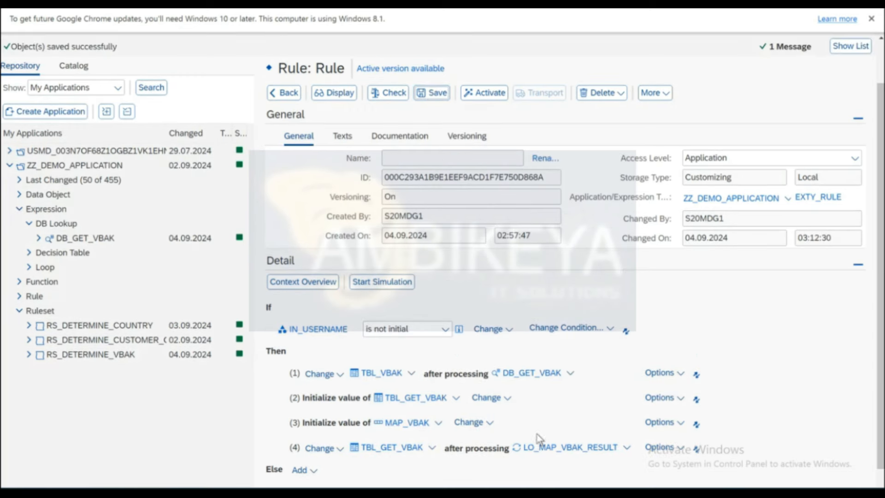
# Reopen LO_MAP_VBAK_RESULT in edit mode with loop mode For Each Entry in TBL_VBAK.
pyautogui.click(548, 449)
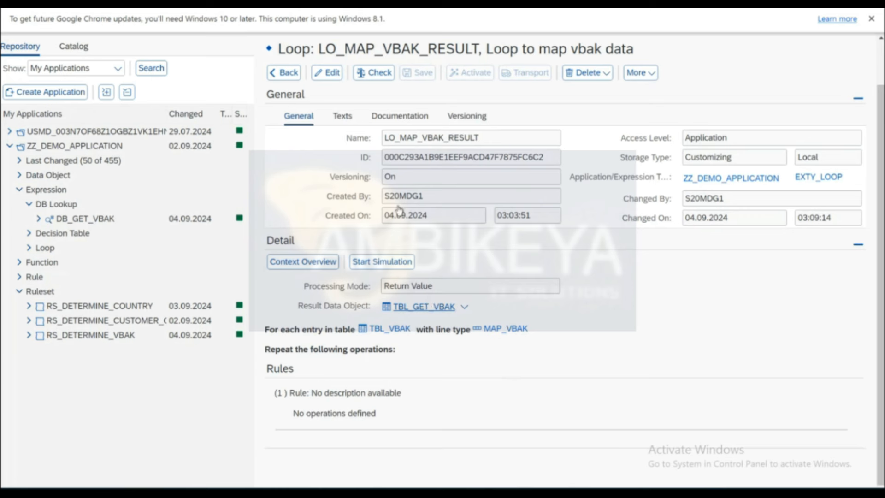
pyautogui.click(329, 76)
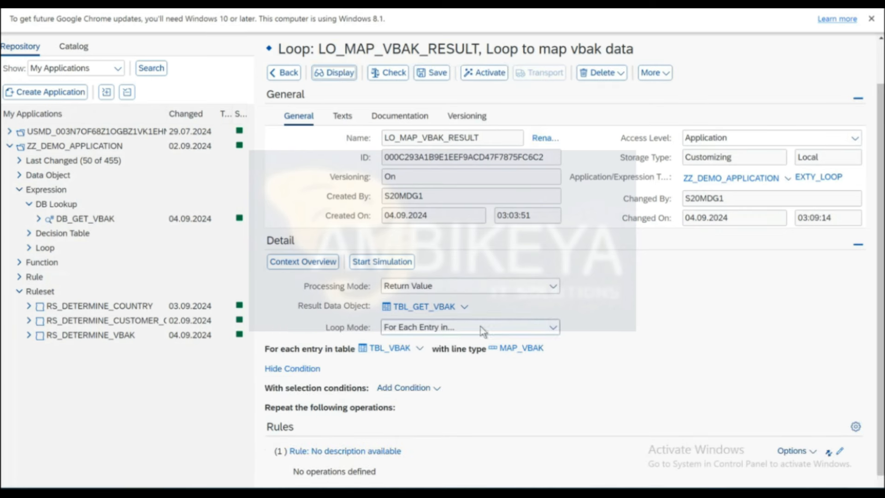
pyautogui.click(482, 331)
pyautogui.click(580, 335)
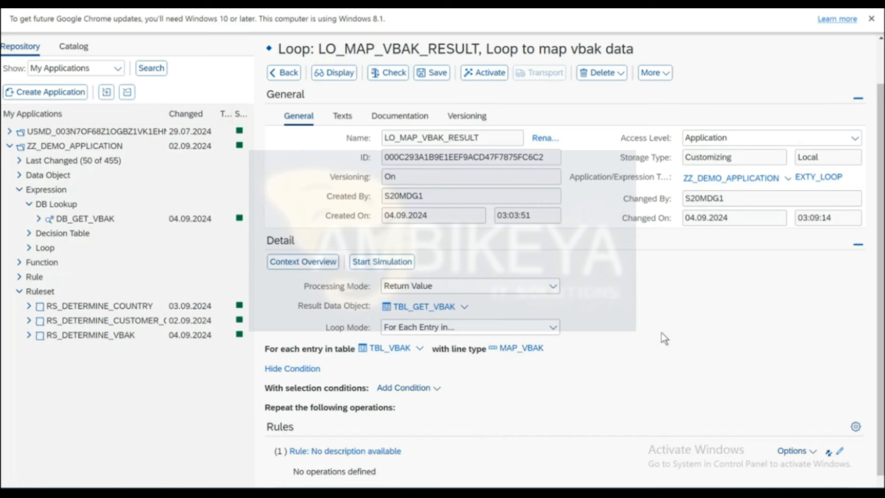
pyautogui.scroll(-1, 661, 332)
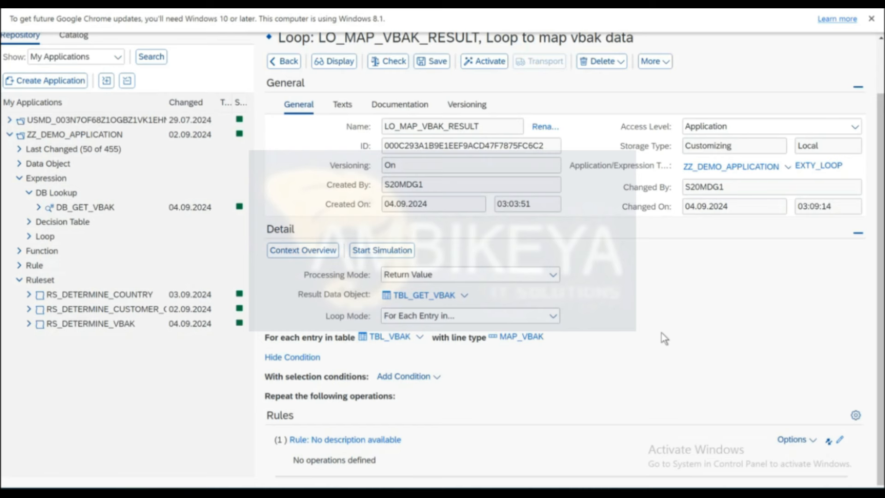
pyautogui.scroll(2, 662, 332)
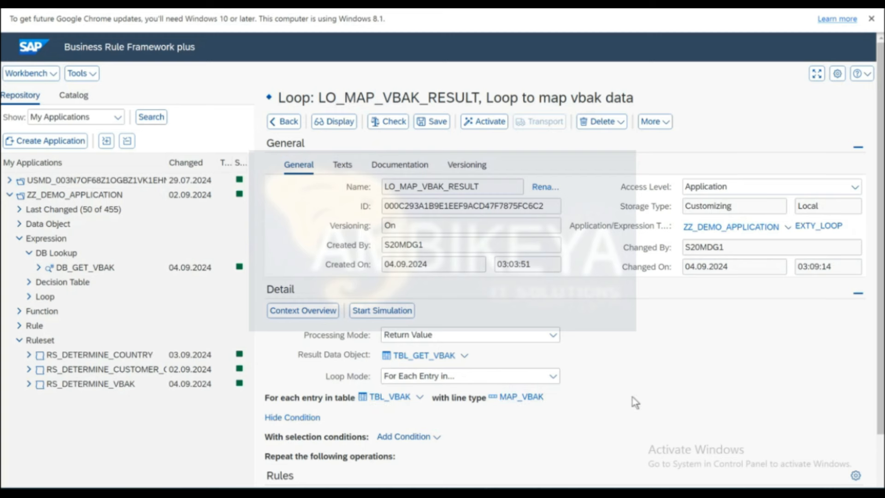
pyautogui.scroll(-2, 635, 401)
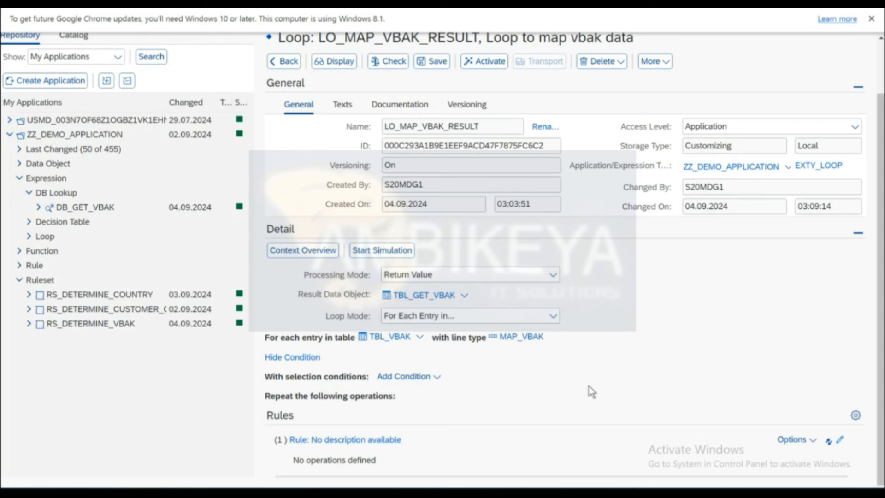
pyautogui.moveTo(504, 492)
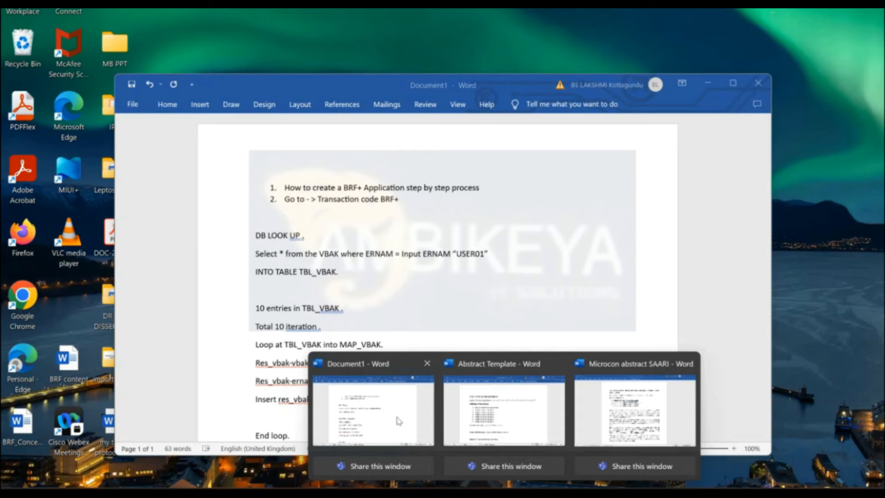
# In the Word notes, highlight the Select INTO TABLE TBL_VBAK, 10-entries, and Loop lines.
pyautogui.click(399, 421)
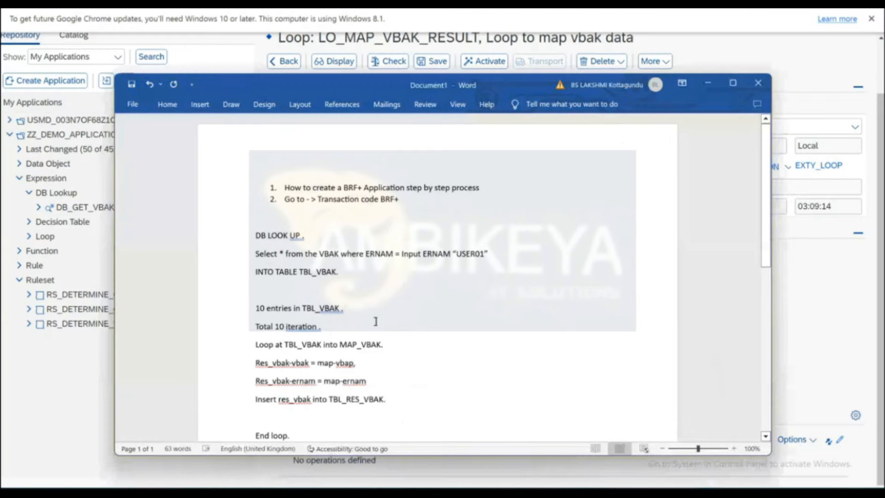
pyautogui.click(339, 325)
pyautogui.moveTo(256, 249); pyautogui.dragTo(354, 281)
pyautogui.click(353, 279)
pyautogui.moveTo(351, 308); pyautogui.dragTo(257, 307)
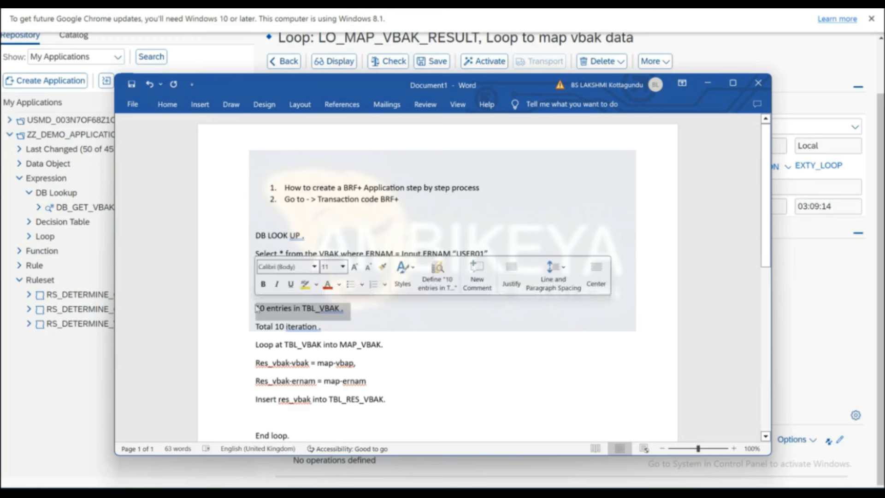
pyautogui.click(336, 328)
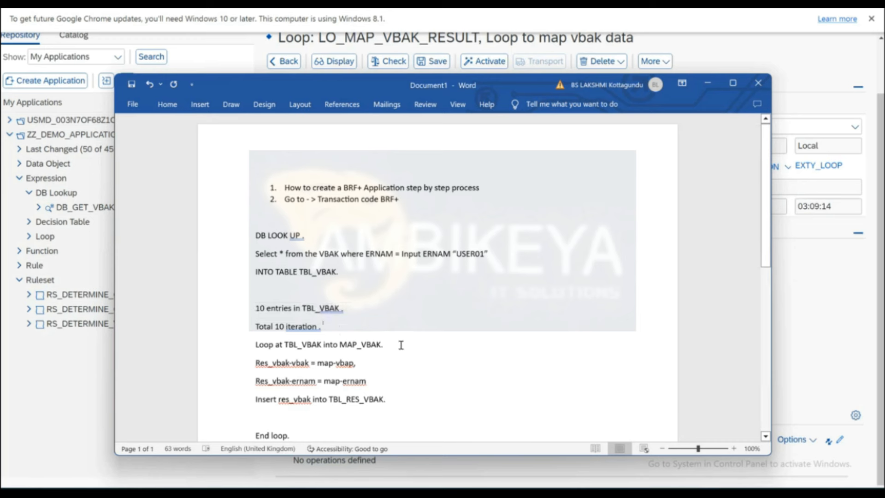
pyautogui.doubleClick(323, 344)
pyautogui.doubleClick(357, 347)
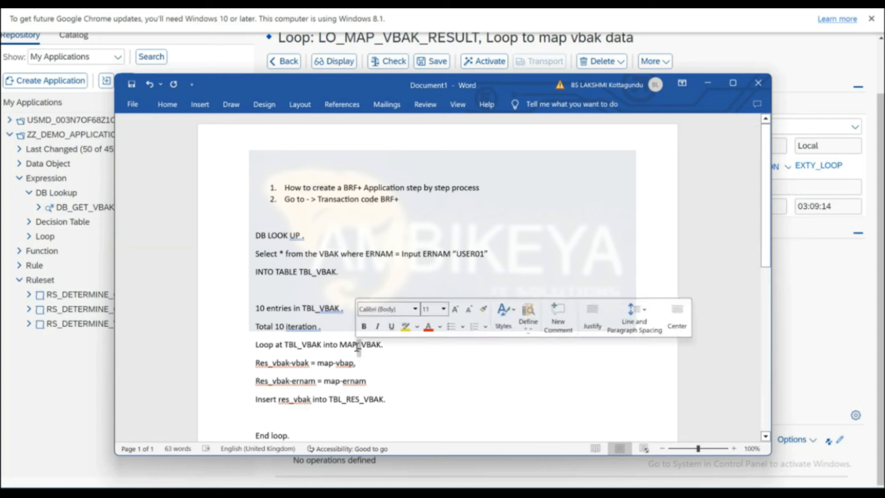
pyautogui.doubleClick(396, 350)
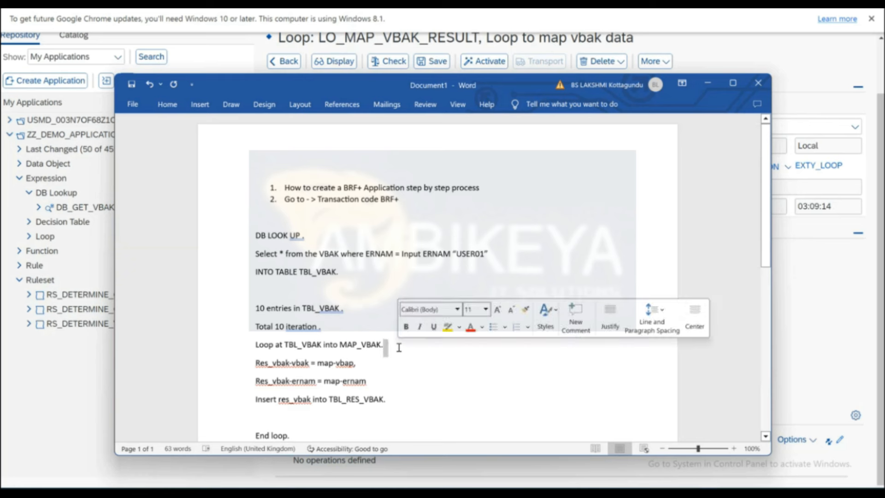
# Append '-- map_abap is your wark area' to the Loop line, then return to BRFplus.
pyautogui.click(416, 352)
pyautogui.write('-')
pyautogui.write('- map')
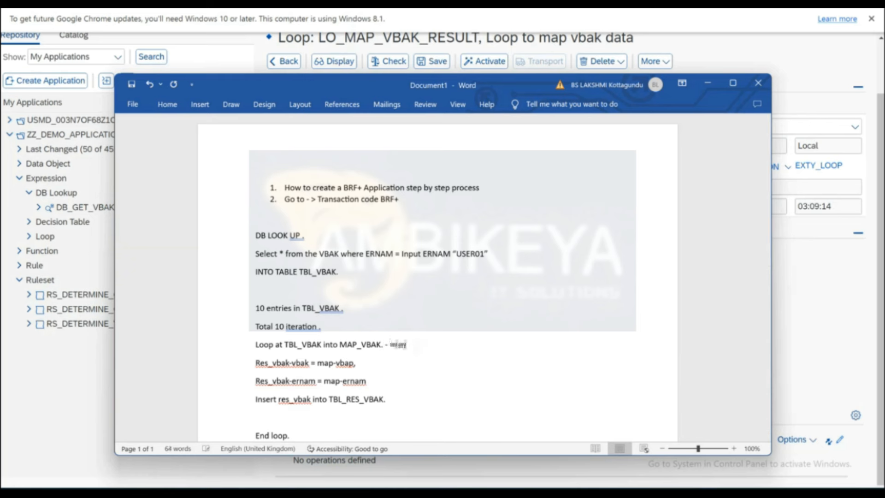
pyautogui.write('_abap is your wa')
pyautogui.write('rk areaa')
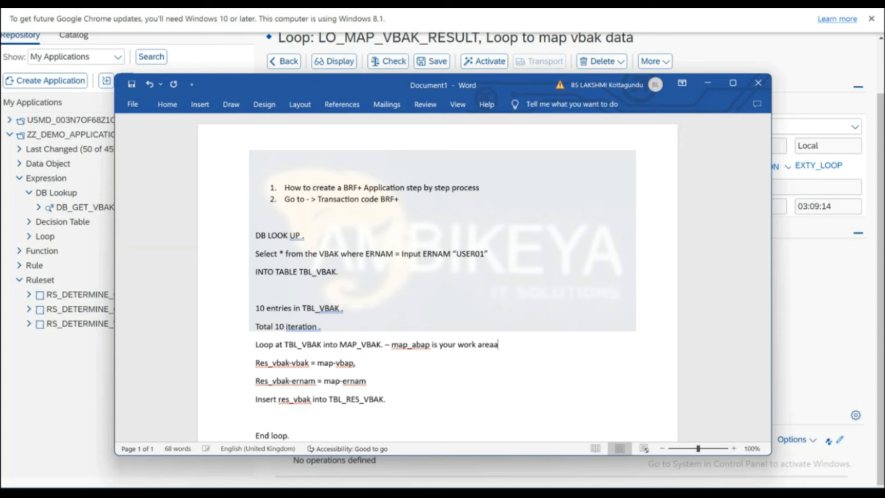
pyautogui.press('BackSpace')
pyautogui.click(825, 333)
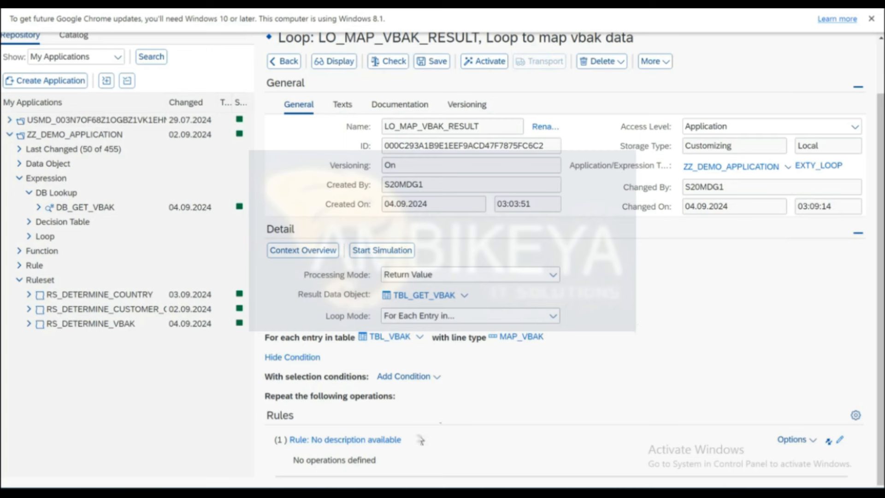
# Navigate to the loop's unnamed rule editor and check the Then section's addable actions.
pyautogui.click(813, 445)
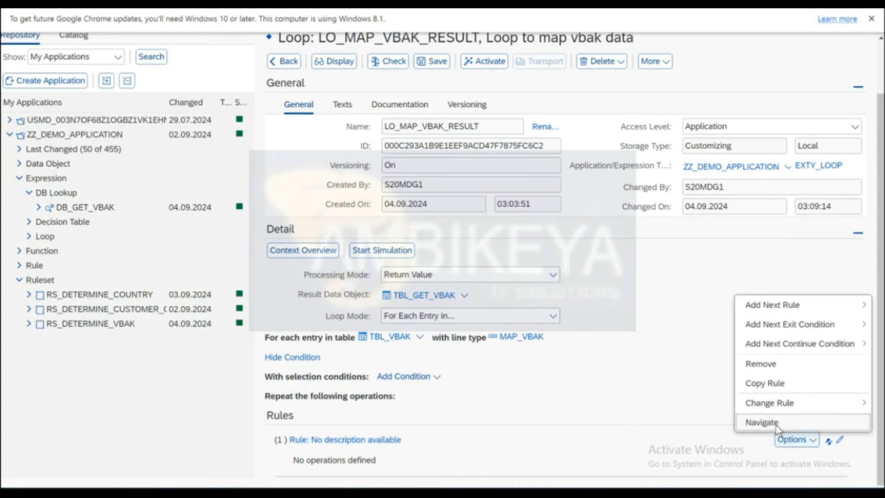
pyautogui.click(761, 421)
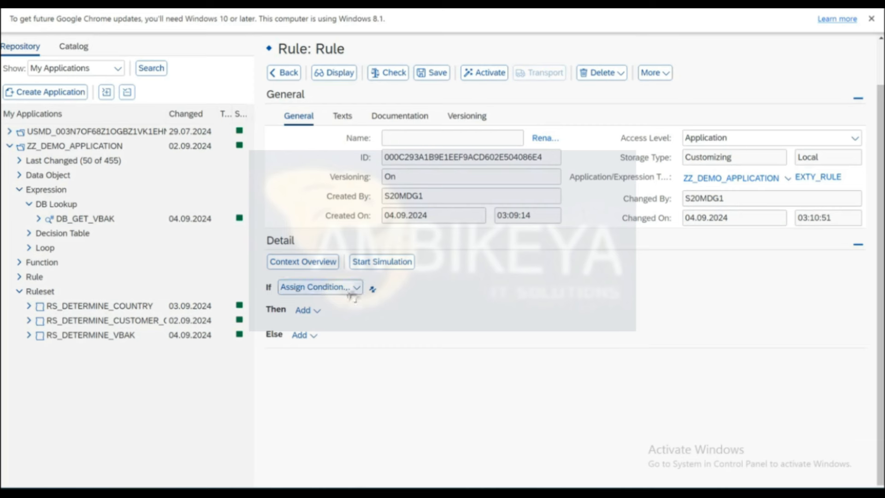
pyautogui.click(319, 312)
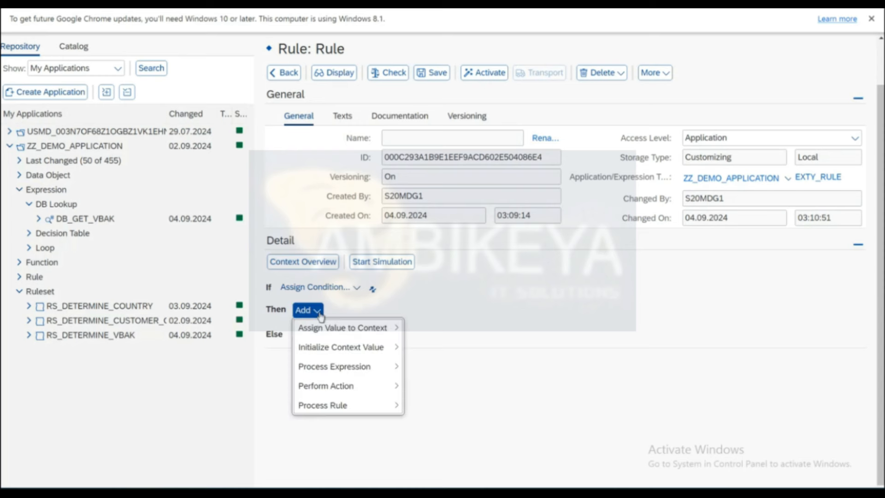
pyautogui.click(546, 140)
# Give the rule the new name RL_MAP_TBL_VBAK_RES_VBAK, confirm the rename, and save.
pyautogui.click(546, 141)
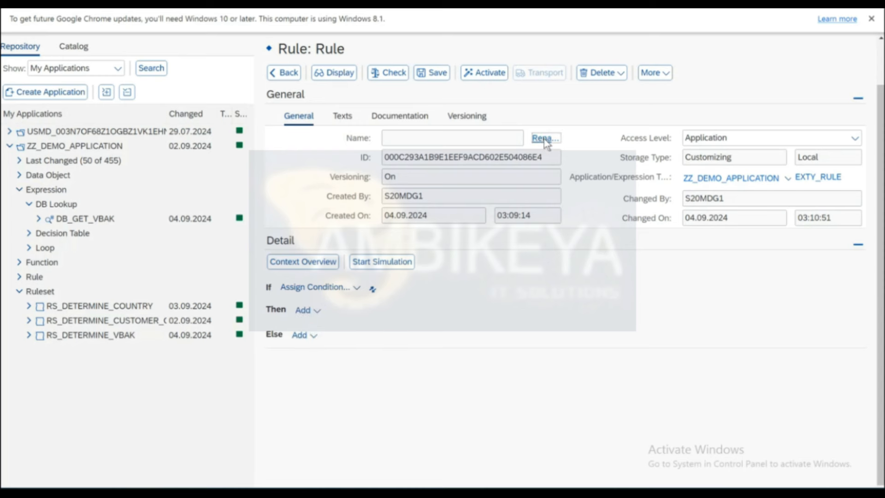
pyautogui.write('RU')
pyautogui.write('_MAP')
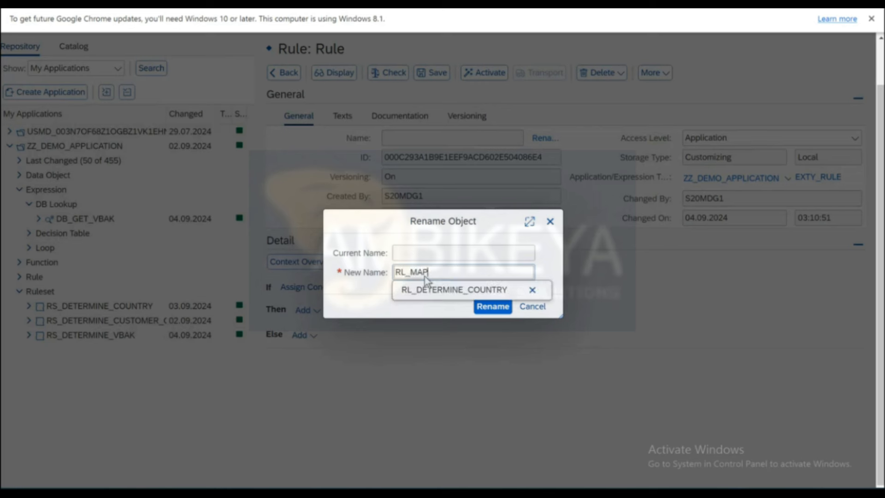
pyautogui.write('_TB')
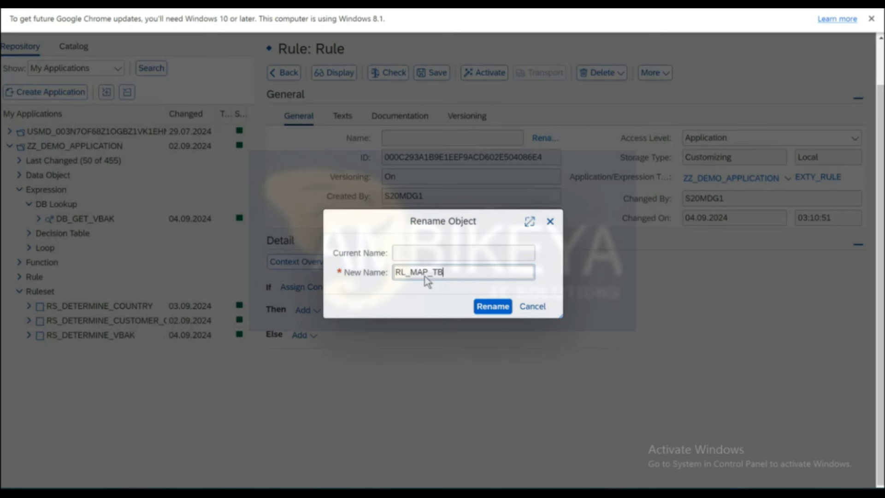
pyautogui.write('L_VBAK_RES_VBAK')
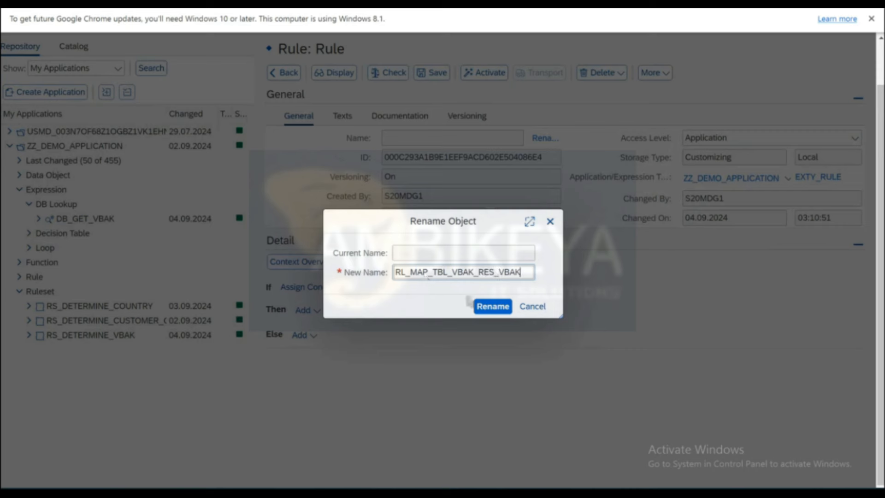
pyautogui.click(492, 306)
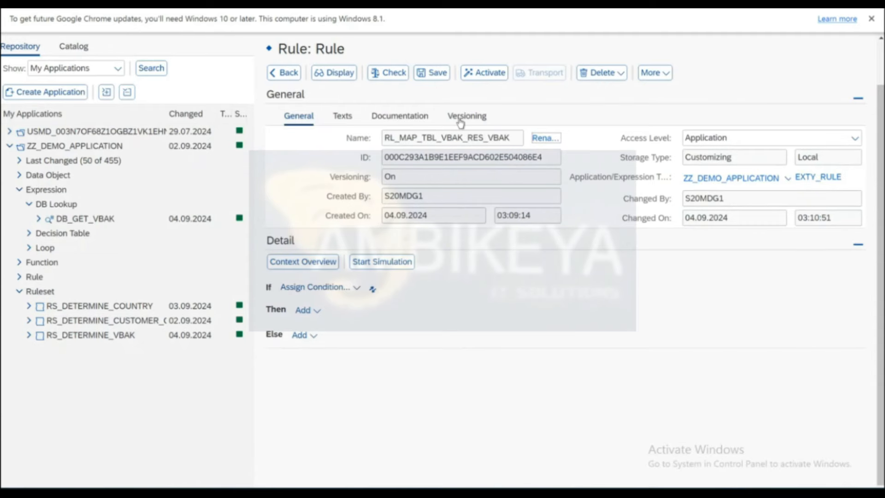
pyautogui.click(427, 75)
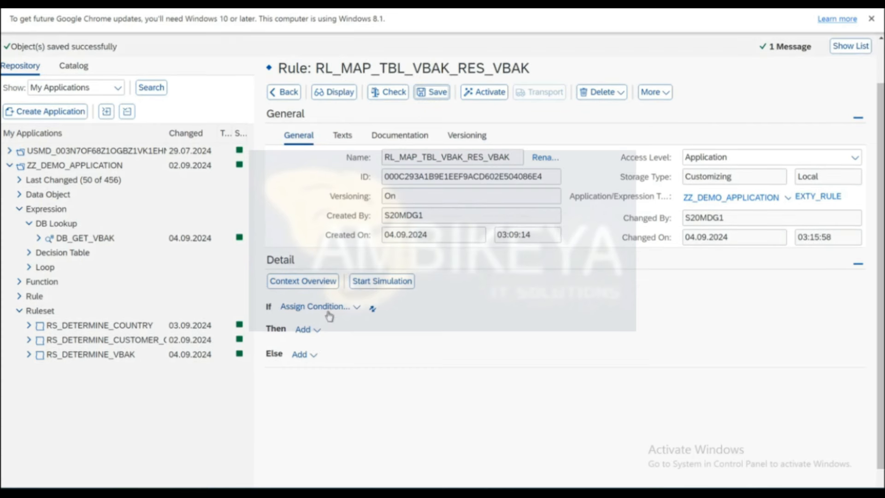
# Add an Assign Value to Context action in Then targeting RES_VBAK-VBELN.
pyautogui.click(316, 330)
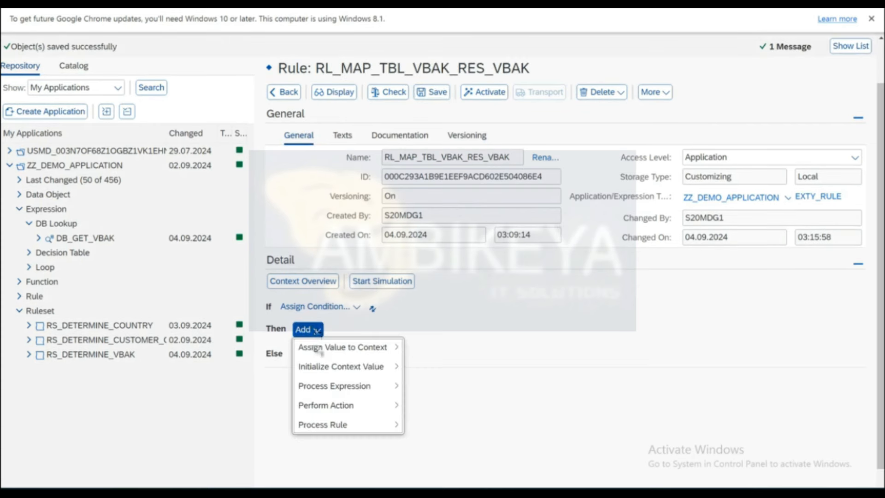
pyautogui.moveTo(320, 352)
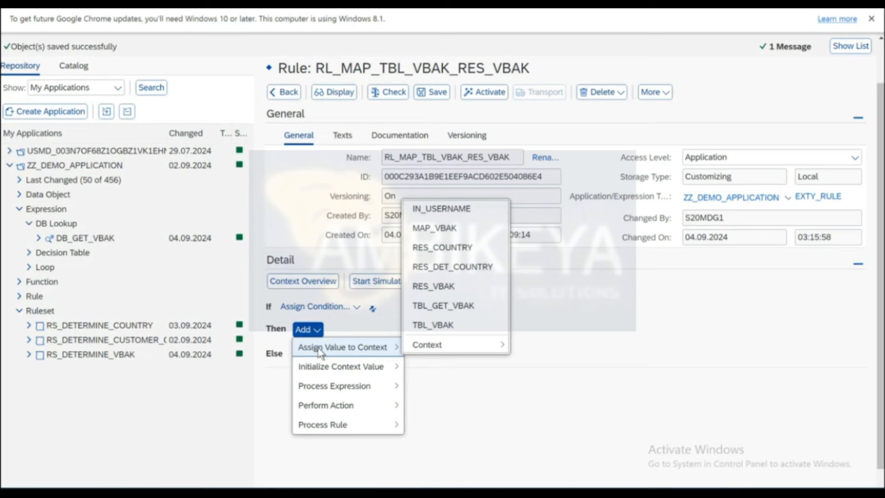
pyautogui.moveTo(427, 349)
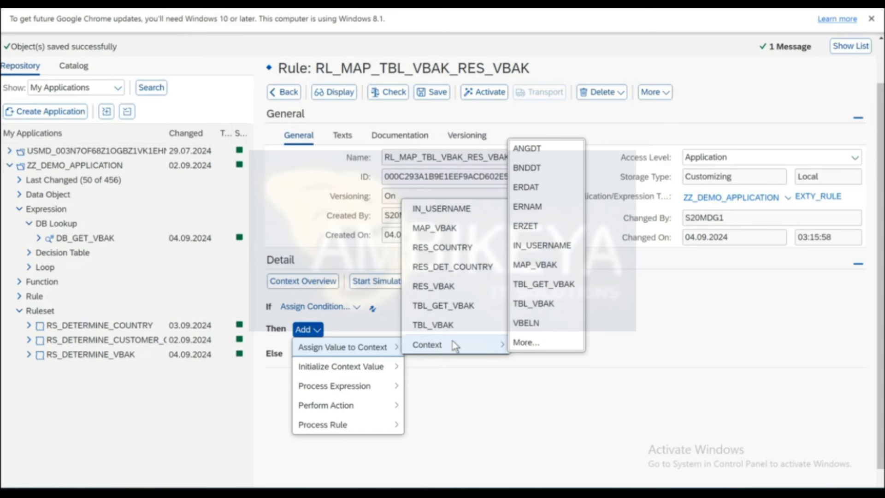
pyautogui.click(530, 343)
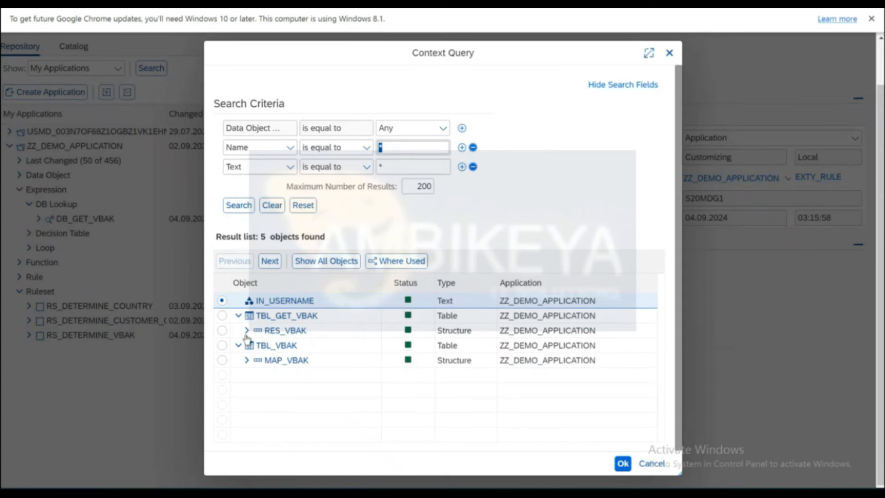
pyautogui.click(247, 331)
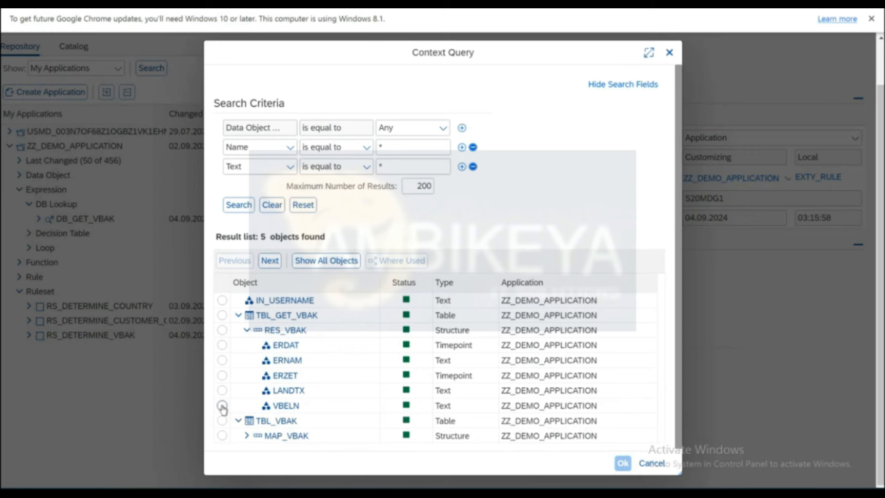
pyautogui.click(222, 406)
pyautogui.click(621, 463)
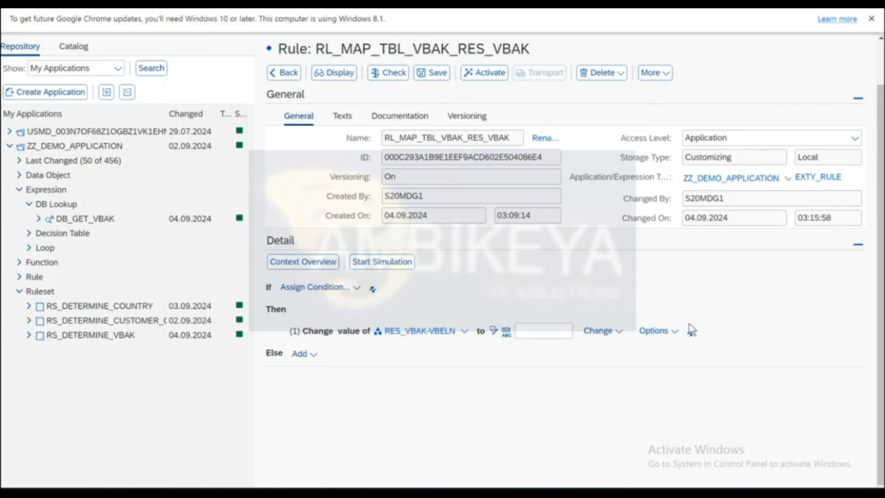
# Take the VBELN value from MAP_VBAK-VBELN.
pyautogui.click(620, 334)
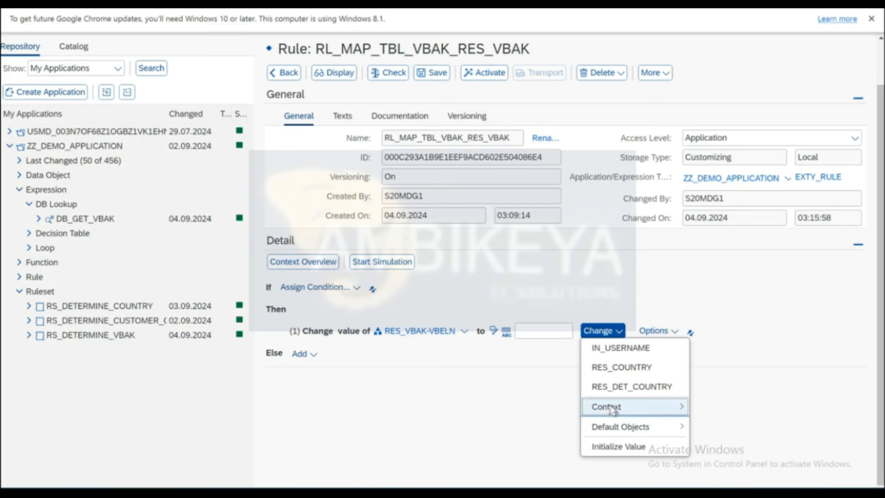
pyautogui.moveTo(622, 406)
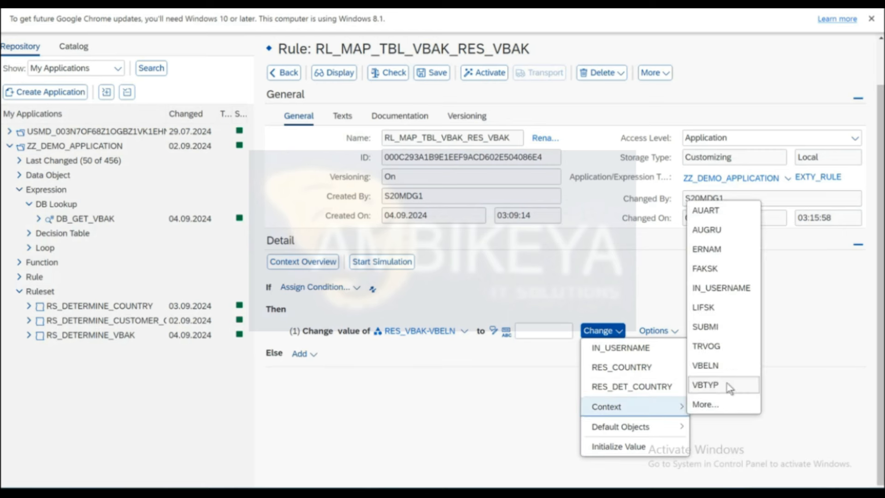
pyautogui.click(709, 366)
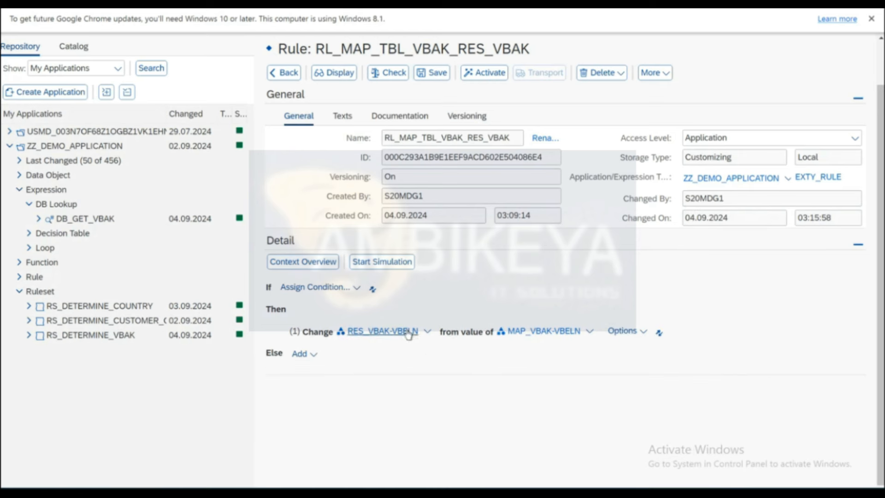
pyautogui.click(643, 333)
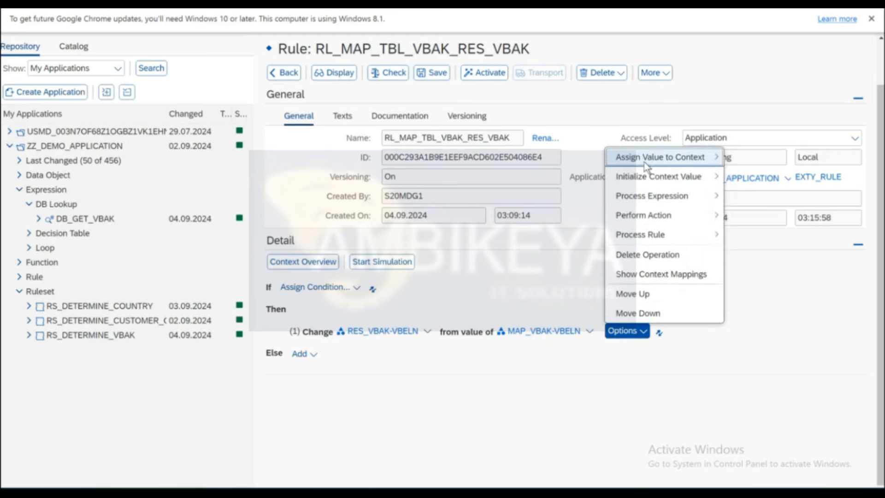
# Add a second assignment action targeting RES_VBAK-ERNAM.
pyautogui.moveTo(643, 159)
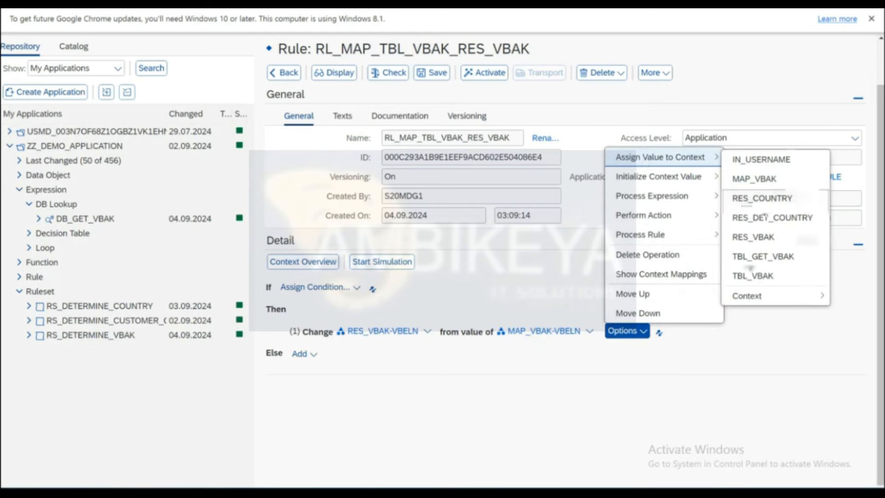
pyautogui.moveTo(747, 300)
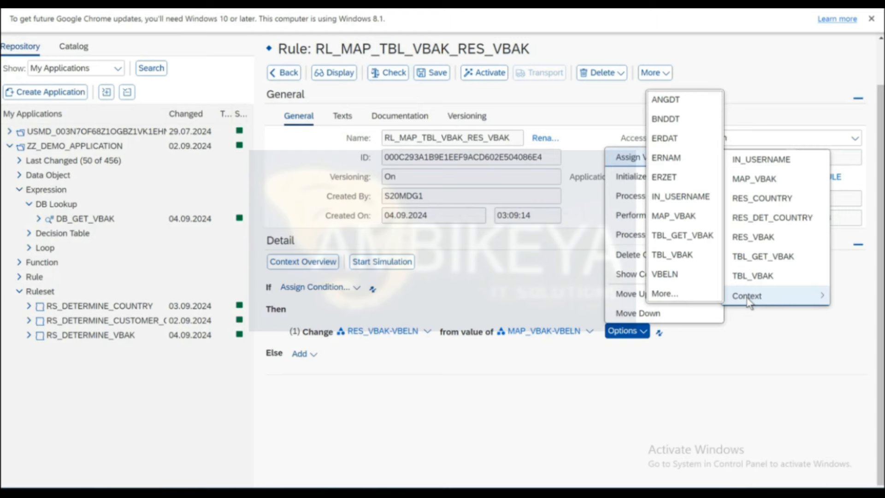
pyautogui.click(662, 293)
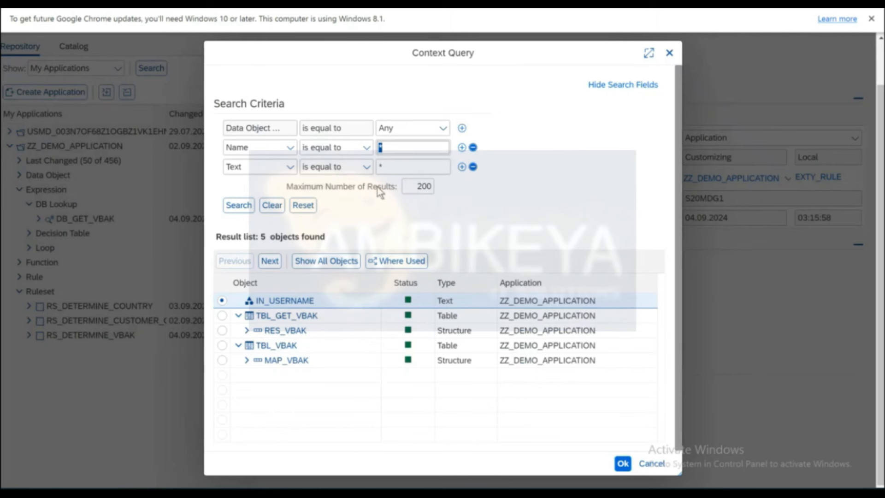
pyautogui.click(247, 330)
pyautogui.click(222, 346)
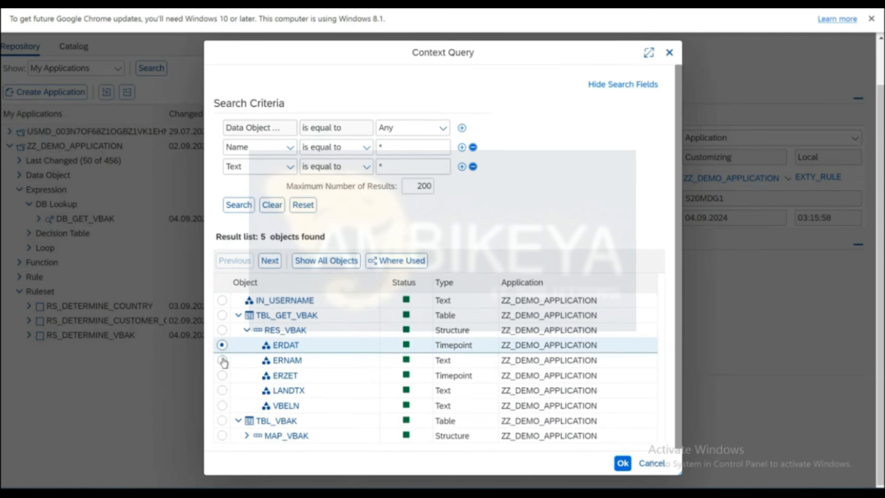
pyautogui.click(222, 360)
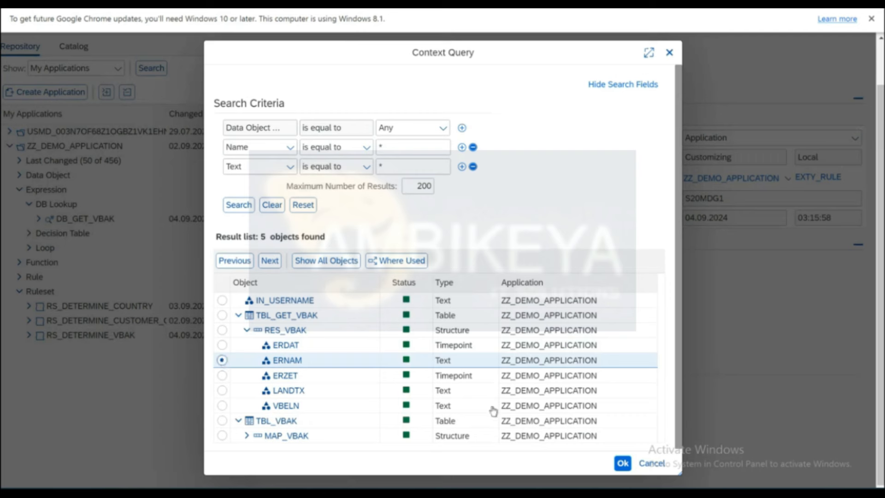
pyautogui.click(623, 464)
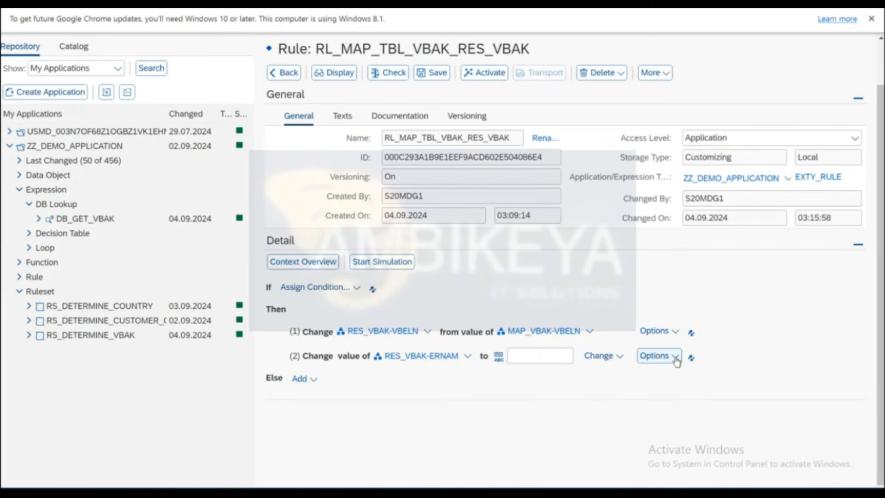
# Take the ERNAM value from MAP_VBAK-ERNAM.
pyautogui.click(673, 357)
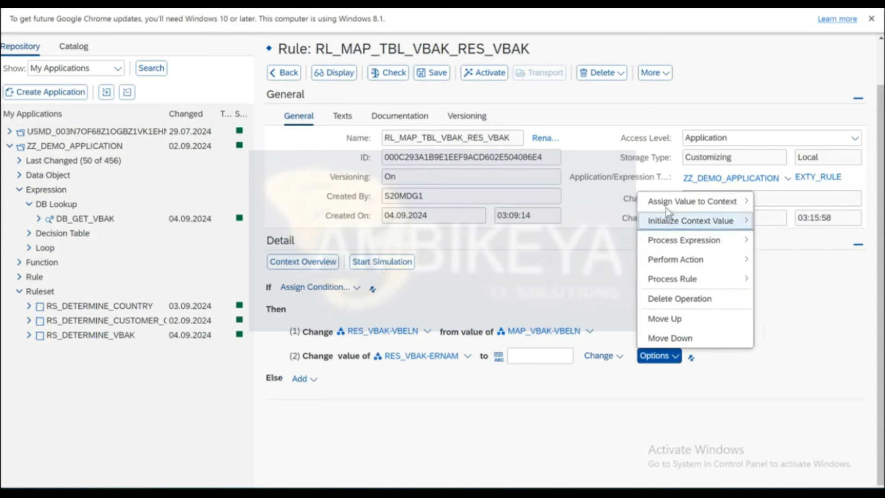
pyautogui.click(617, 355)
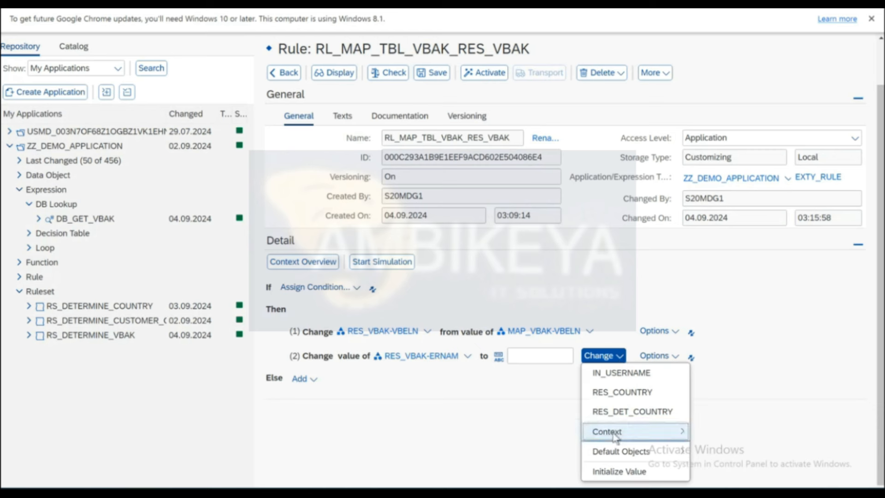
pyautogui.moveTo(615, 435)
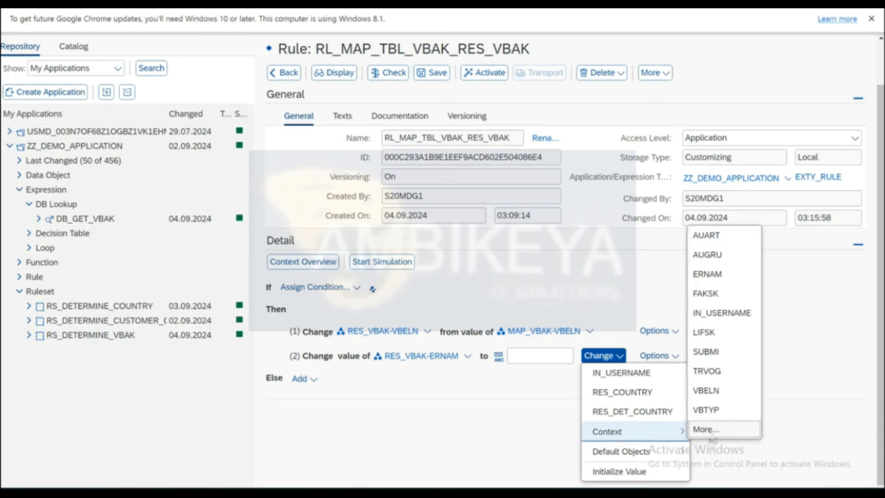
pyautogui.click(710, 275)
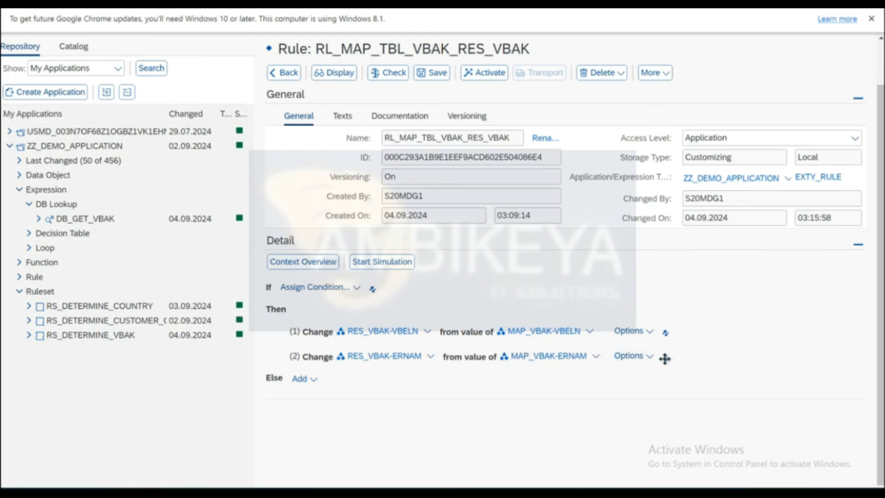
# Add a third action setting RES_VBAK-ERDAT from MAP_VBAK-ERDAT.
pyautogui.click(651, 356)
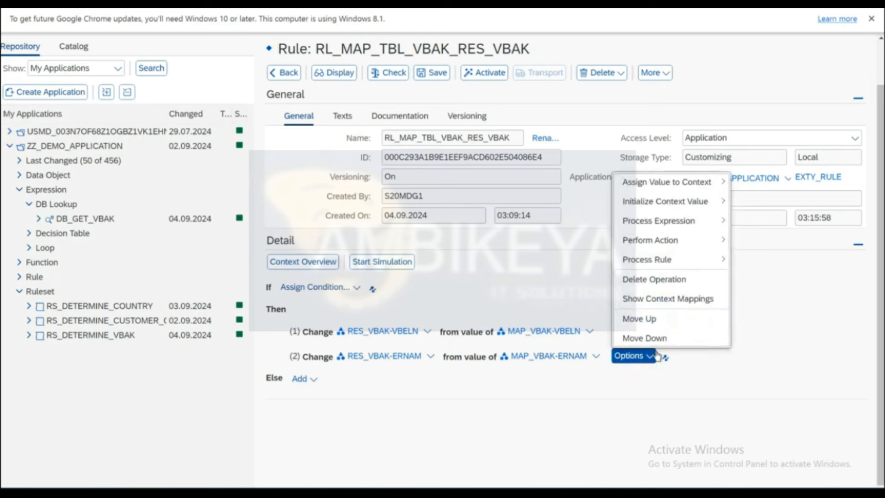
pyautogui.moveTo(649, 185)
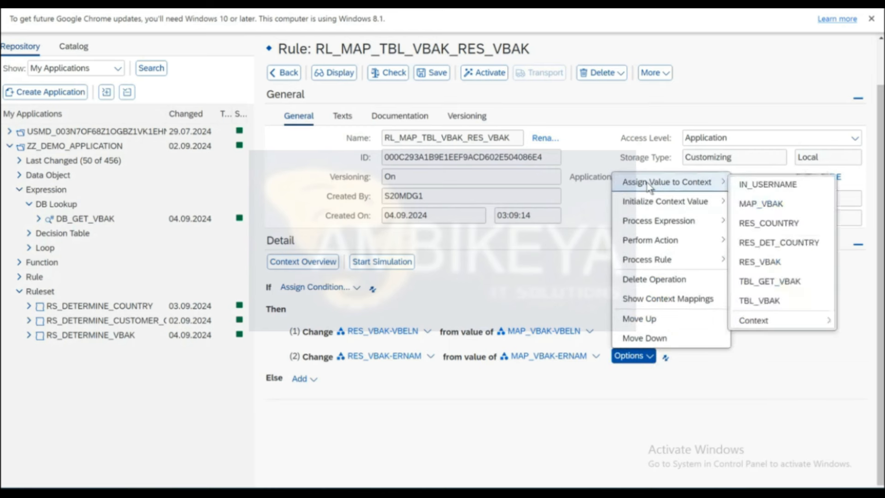
pyautogui.moveTo(760, 325)
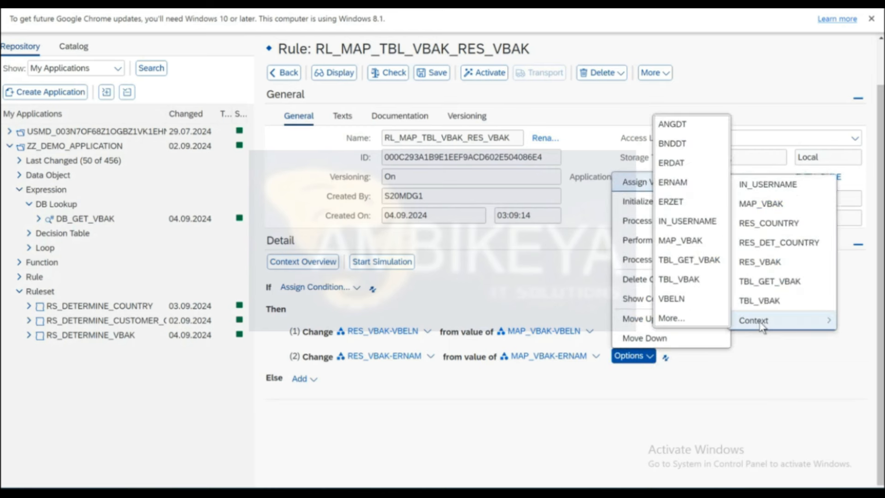
pyautogui.click(670, 320)
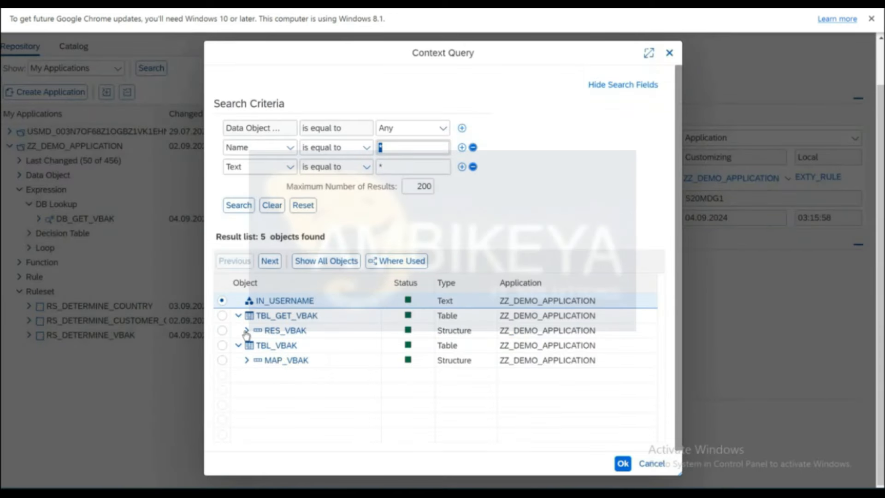
pyautogui.click(246, 330)
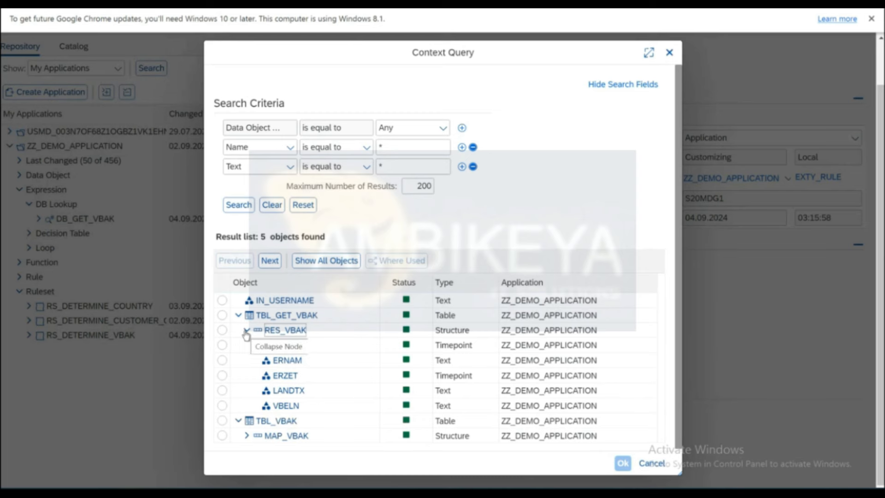
pyautogui.click(222, 345)
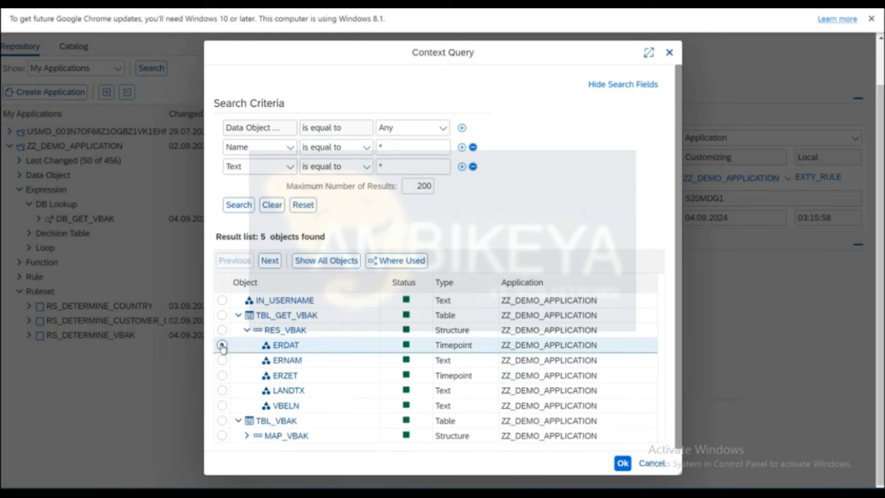
pyautogui.click(621, 463)
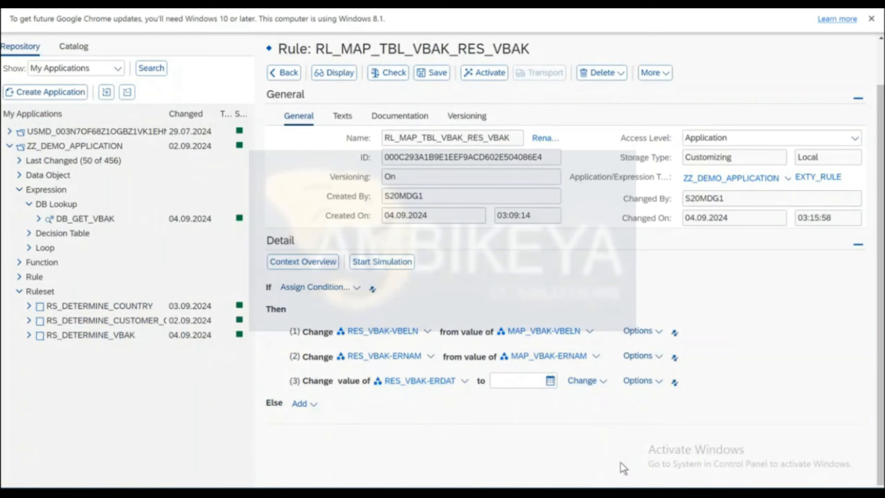
pyautogui.click(600, 381)
pyautogui.moveTo(602, 395)
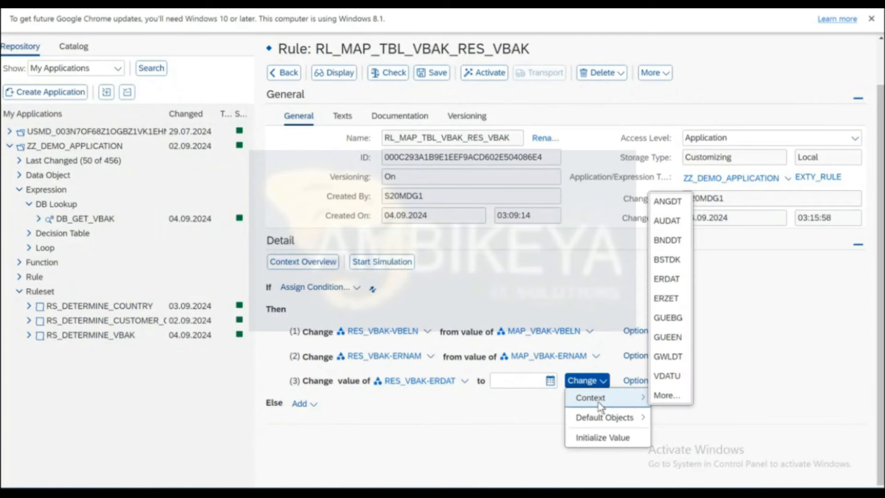
pyautogui.click(665, 279)
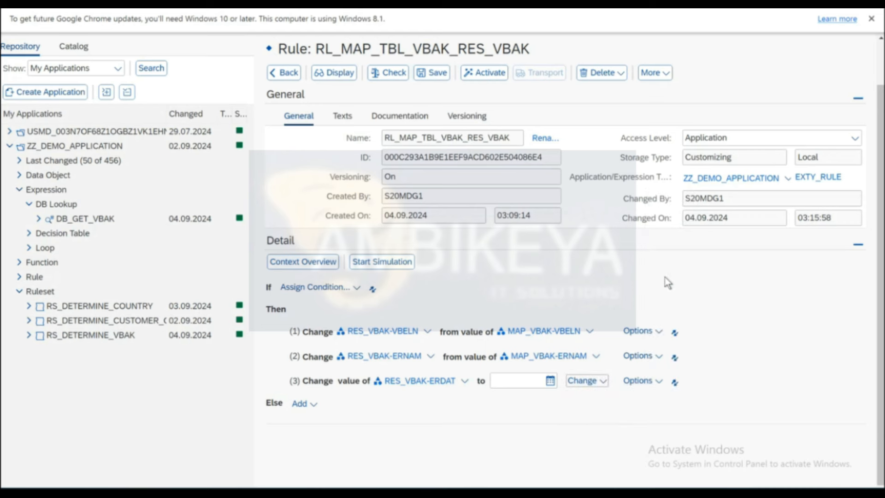
# Add a fourth assignment action targeting RES_VBAK-ERZET.
pyautogui.click(649, 380)
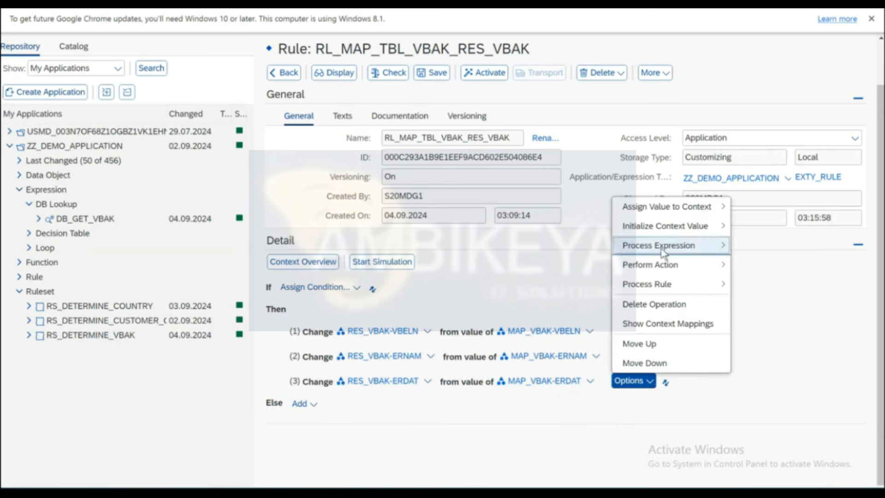
pyautogui.moveTo(654, 209)
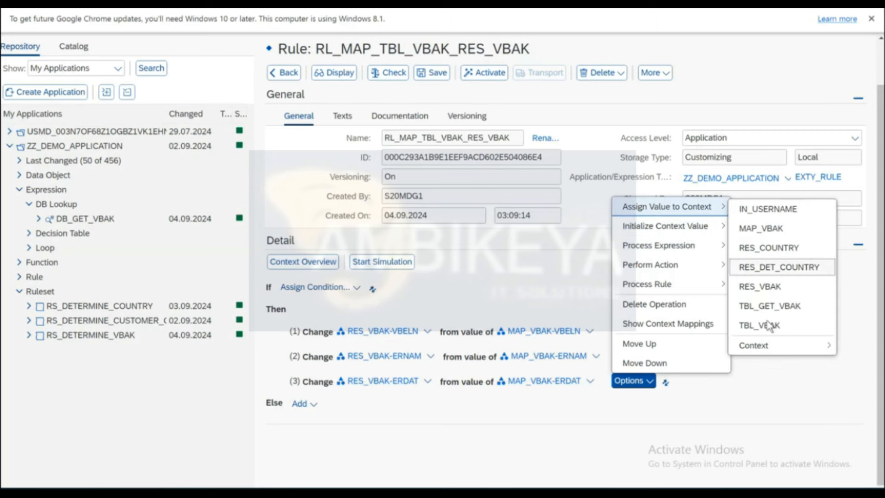
pyautogui.moveTo(756, 345)
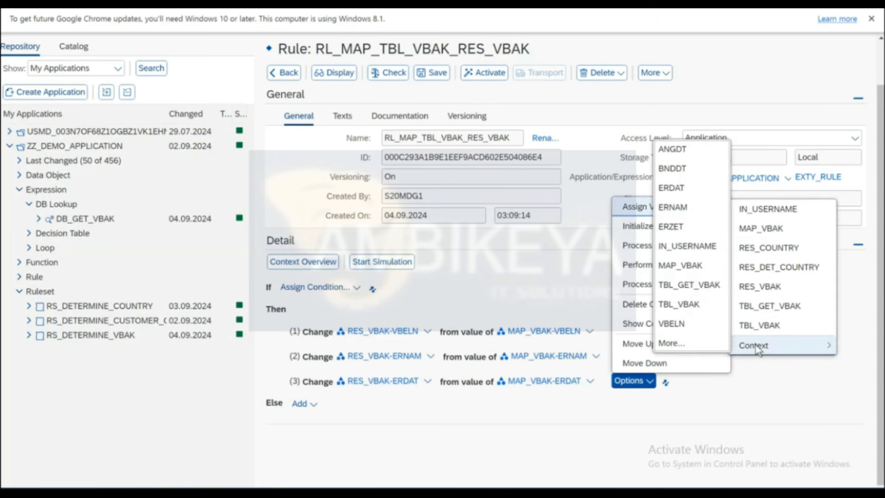
pyautogui.click(692, 343)
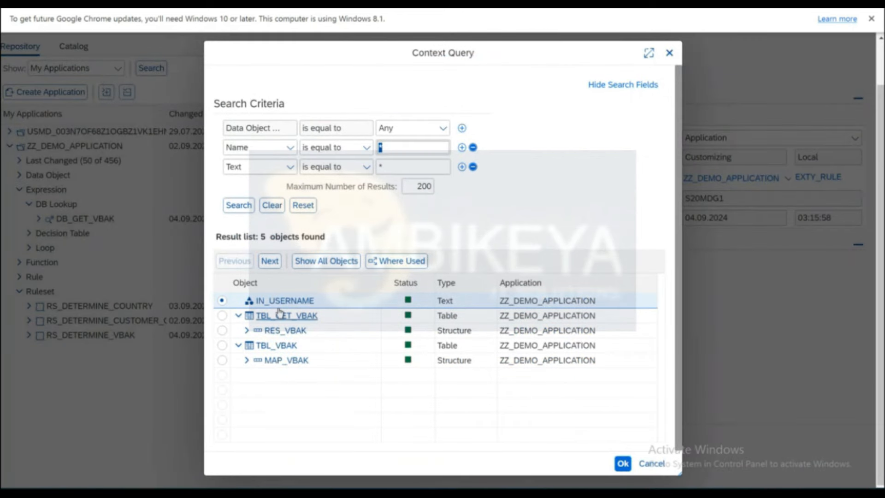
pyautogui.click(247, 330)
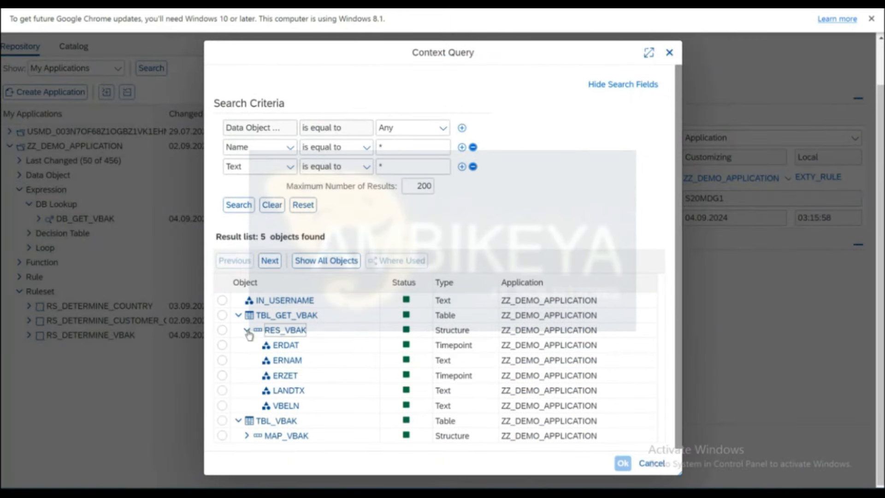
pyautogui.click(222, 378)
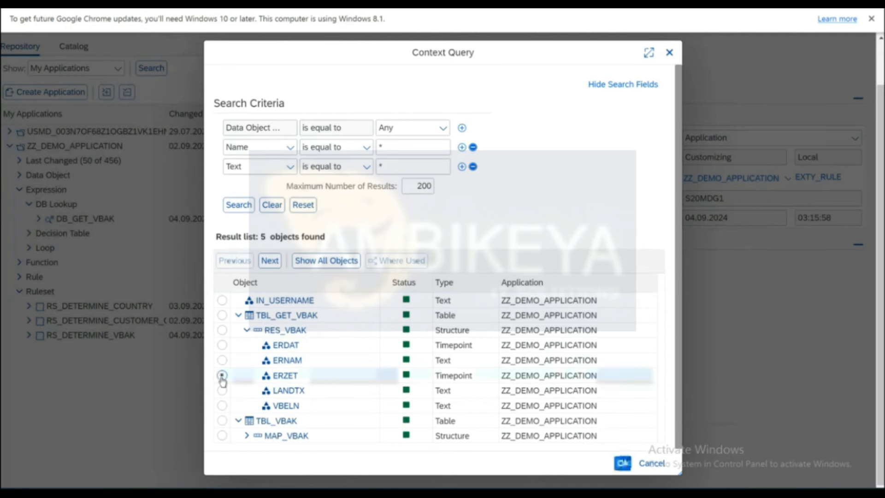
pyautogui.click(624, 463)
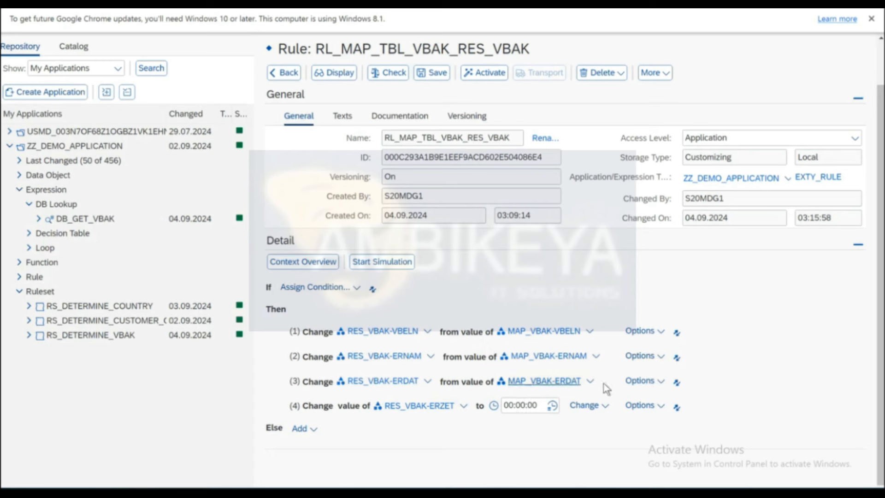
# Take RES_VBAK-ERZET's value from MAP_VBAK-ERZET.
pyautogui.click(610, 414)
pyautogui.moveTo(604, 428)
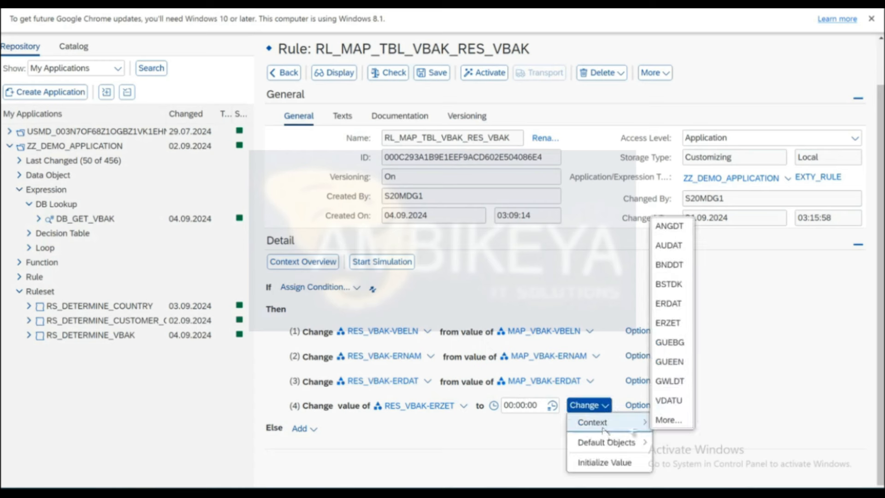
pyautogui.click(672, 322)
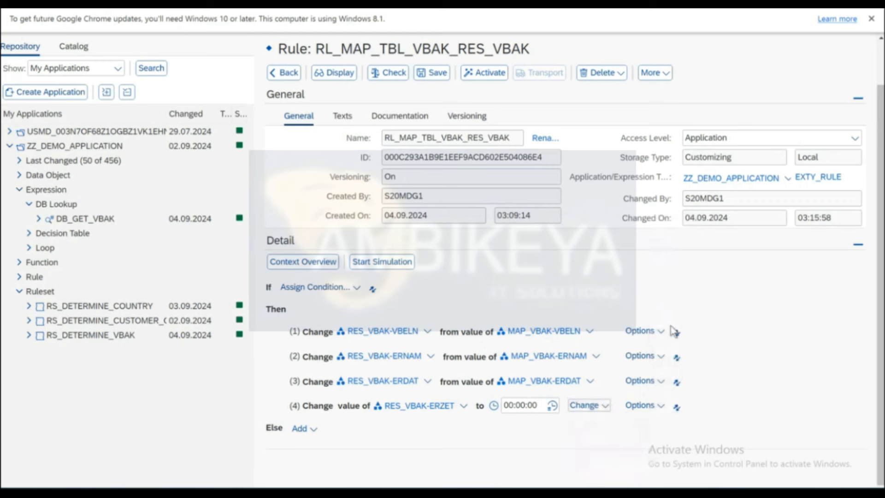
# Open the Context Query search with RES_VBAK's fields expanded for a fifth action.
pyautogui.click(653, 410)
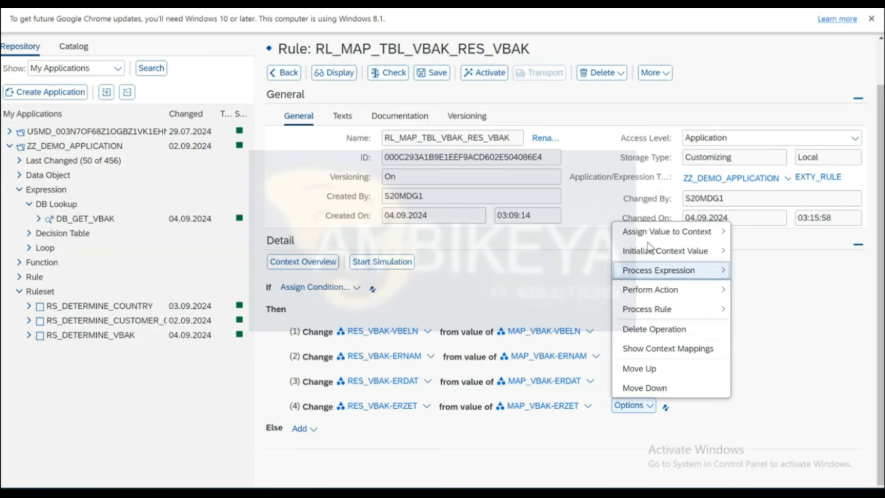
pyautogui.moveTo(645, 236)
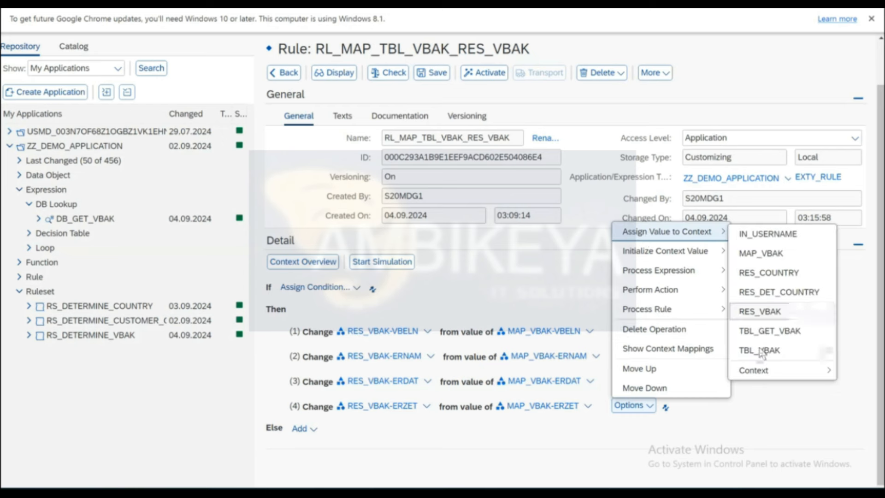
pyautogui.moveTo(758, 371)
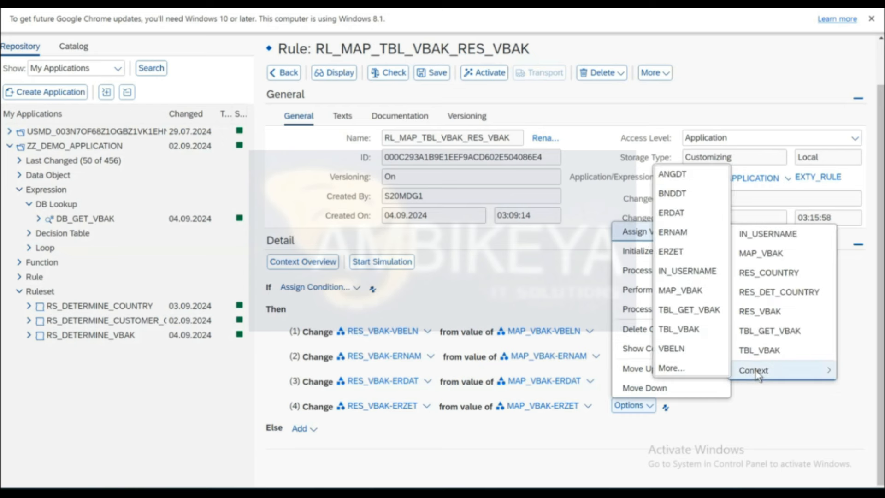
pyautogui.click(680, 372)
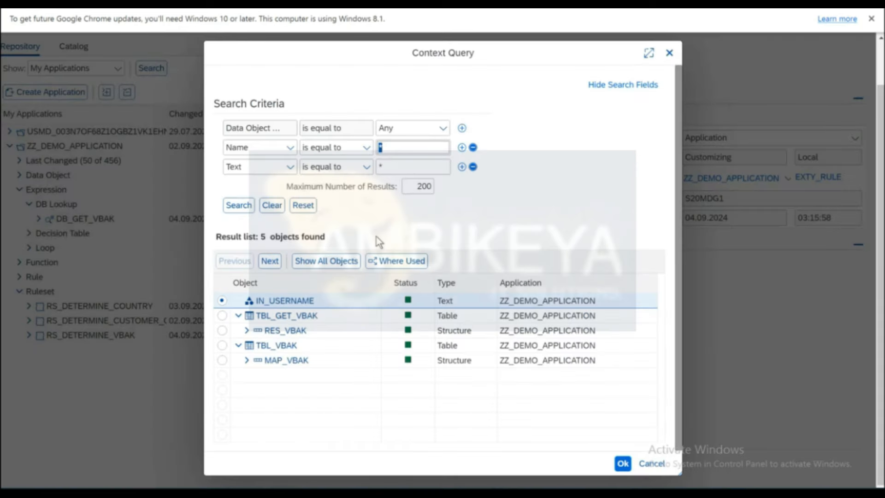
pyautogui.click(246, 331)
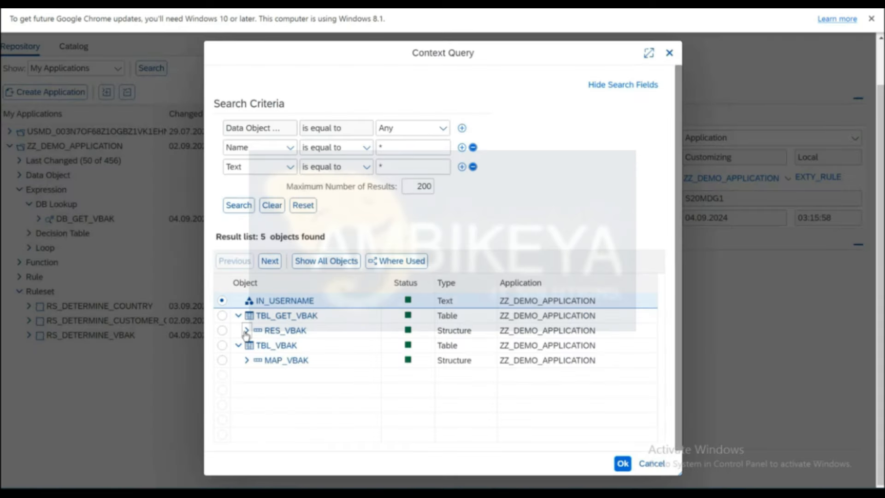
# Add a fifth action setting RES_VBAK-LANDTX from MAP_VBAK-LANDTX, found via a LAND* search, and save.
pyautogui.click(289, 391)
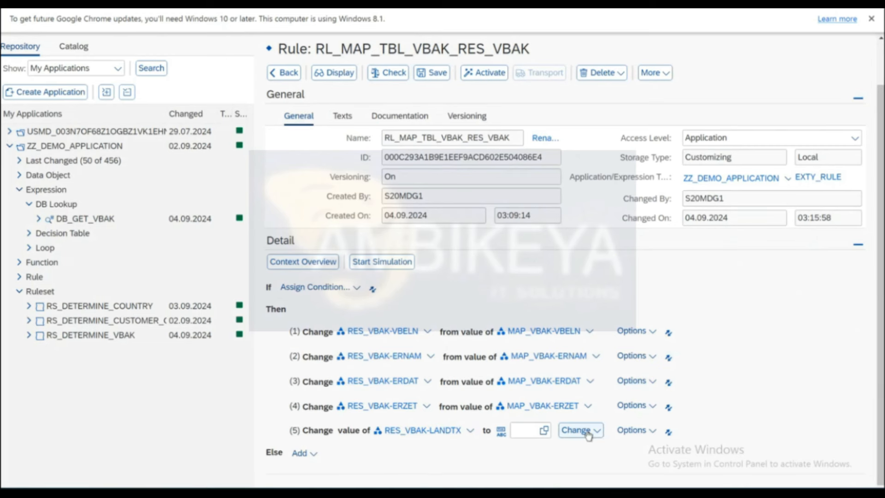
pyautogui.click(596, 432)
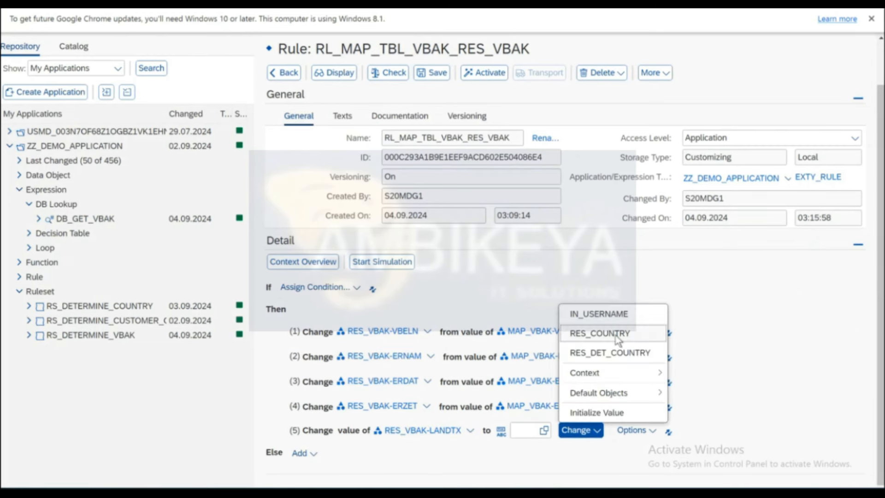
pyautogui.moveTo(588, 377)
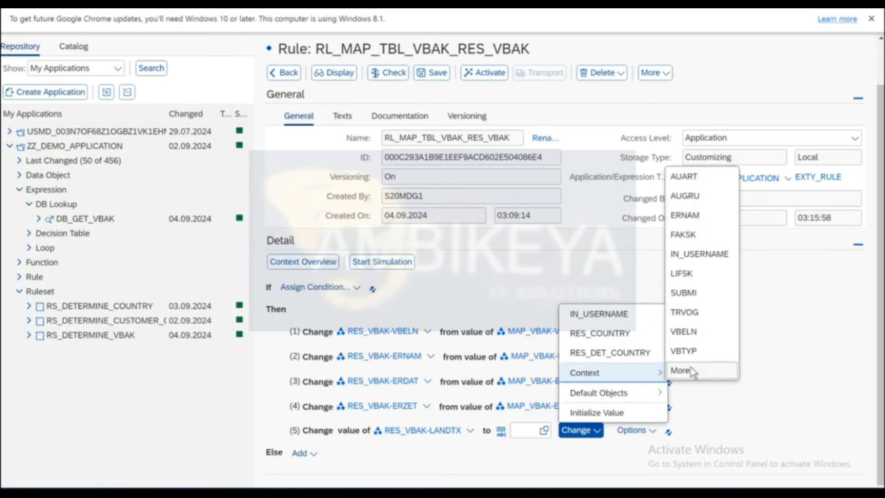
pyautogui.click(690, 370)
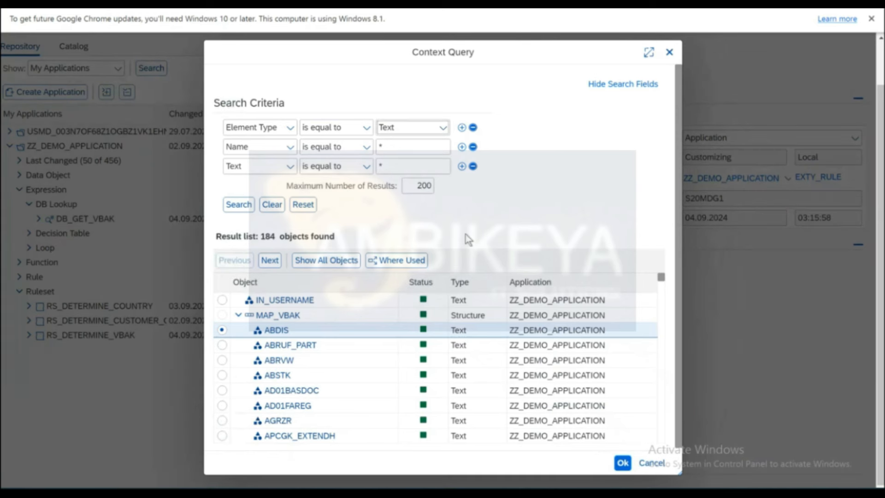
pyautogui.click(417, 150)
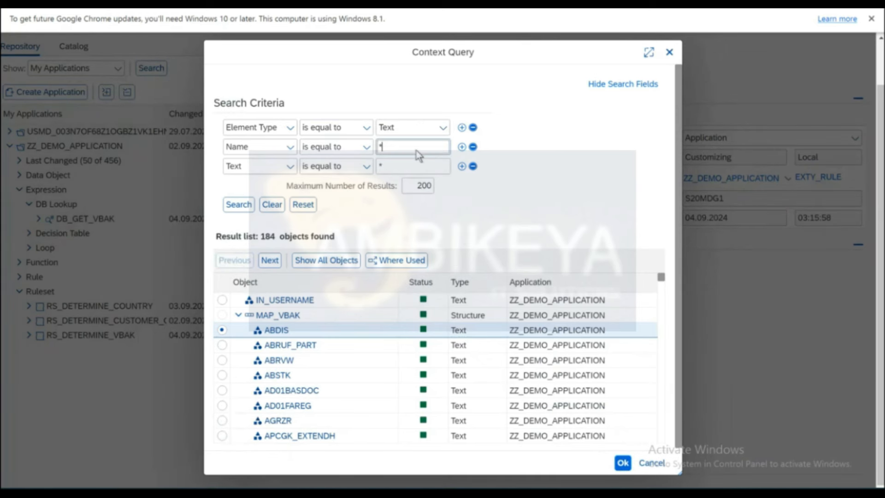
pyautogui.write('L')
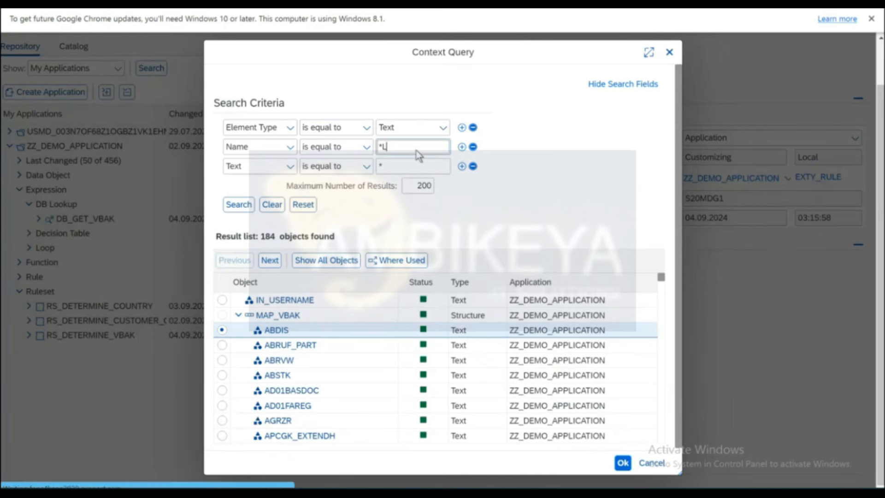
pyautogui.write('AND*')
pyautogui.press('Return')
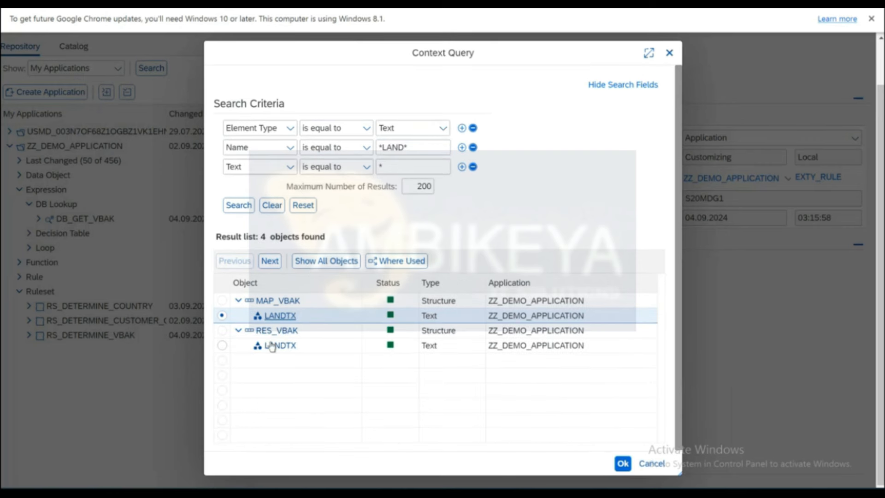
pyautogui.click(282, 319)
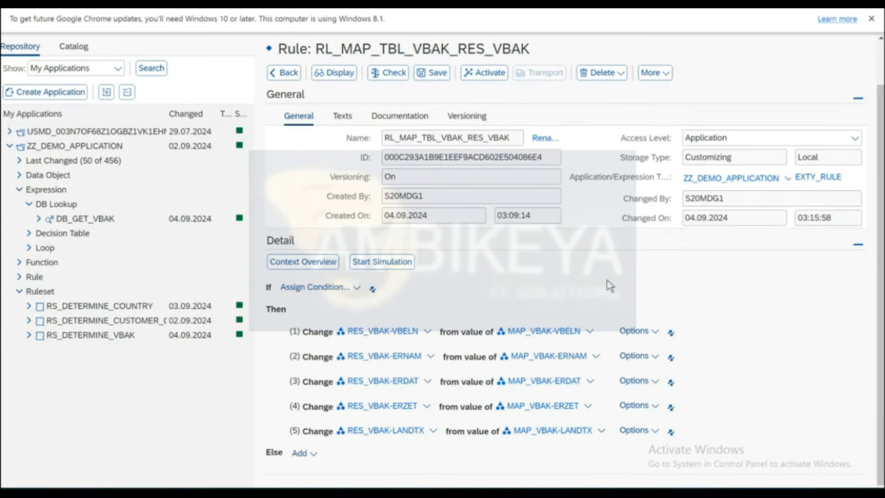
pyautogui.click(438, 78)
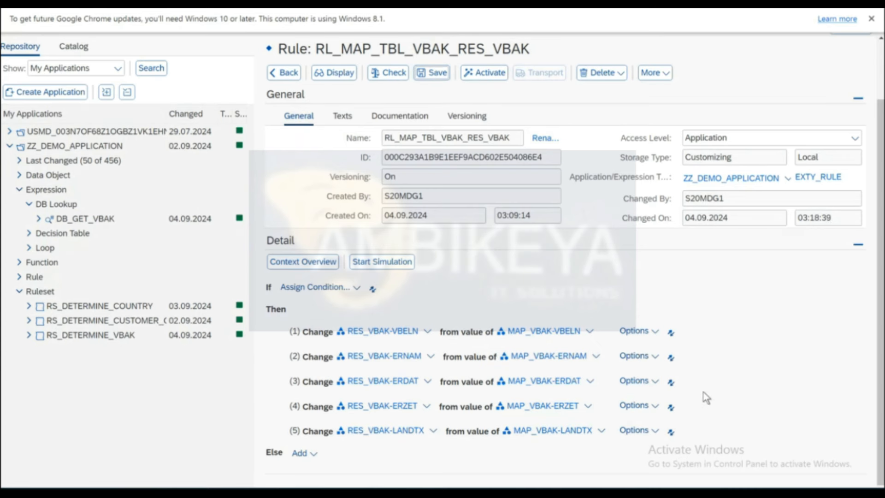
# Add a sixth action inserting RES_VBAK's values into table TBL_GET_VBAK, then activate the rule.
pyautogui.click(657, 433)
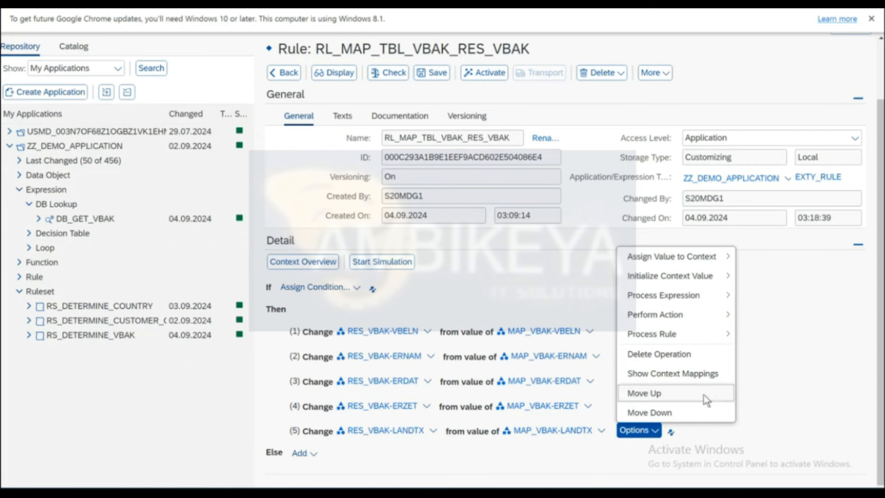
pyautogui.moveTo(681, 258)
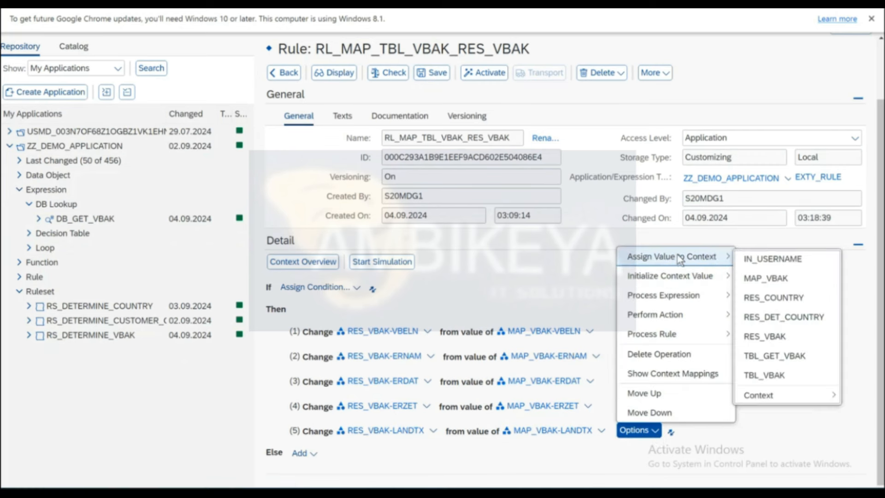
pyautogui.click(762, 377)
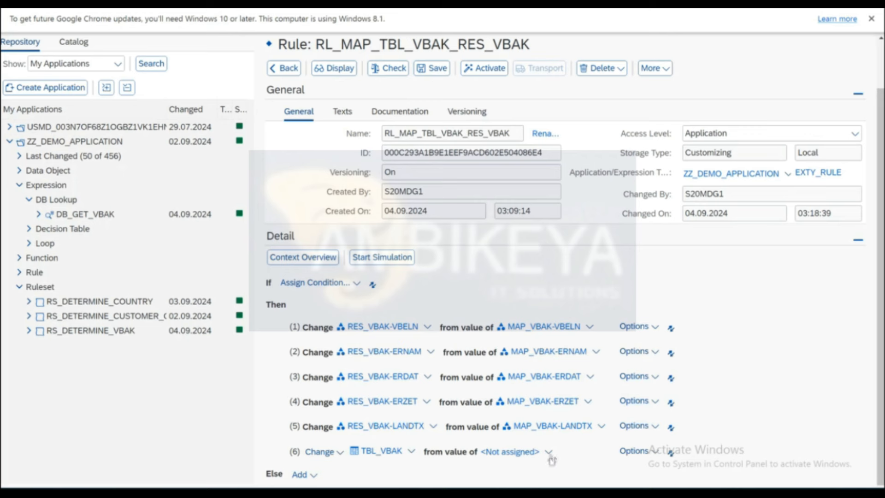
pyautogui.click(414, 450)
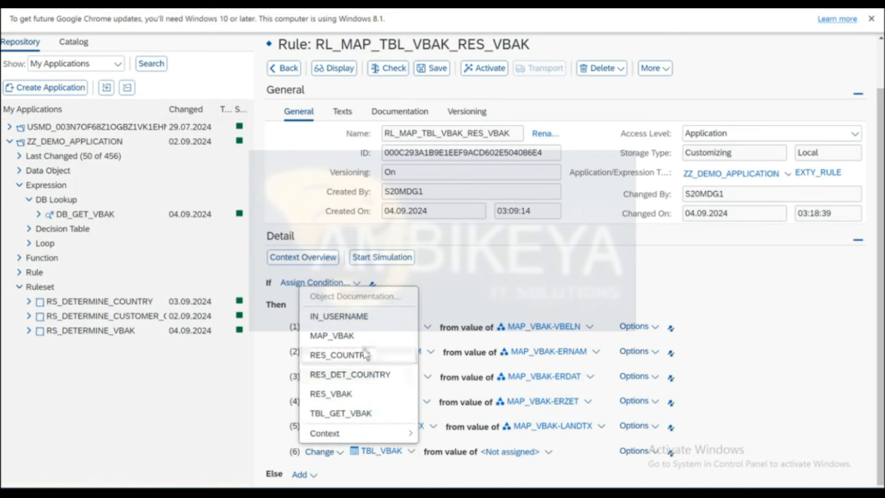
pyautogui.click(335, 417)
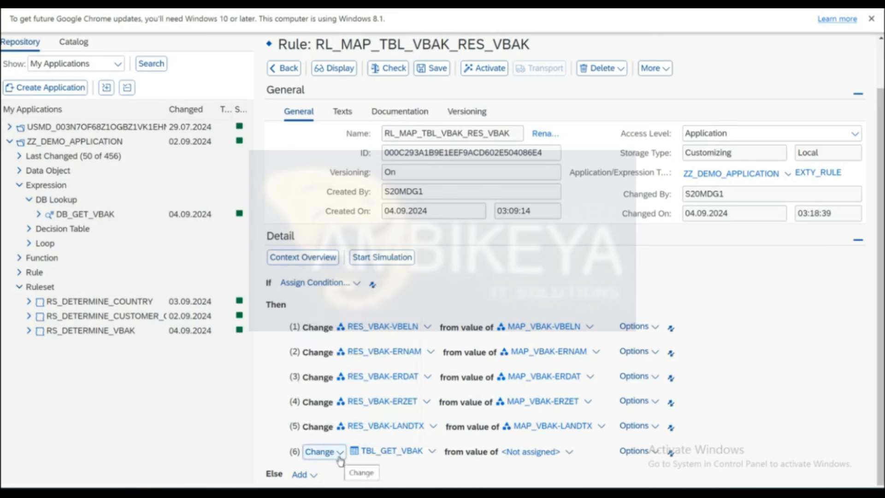
pyautogui.click(570, 454)
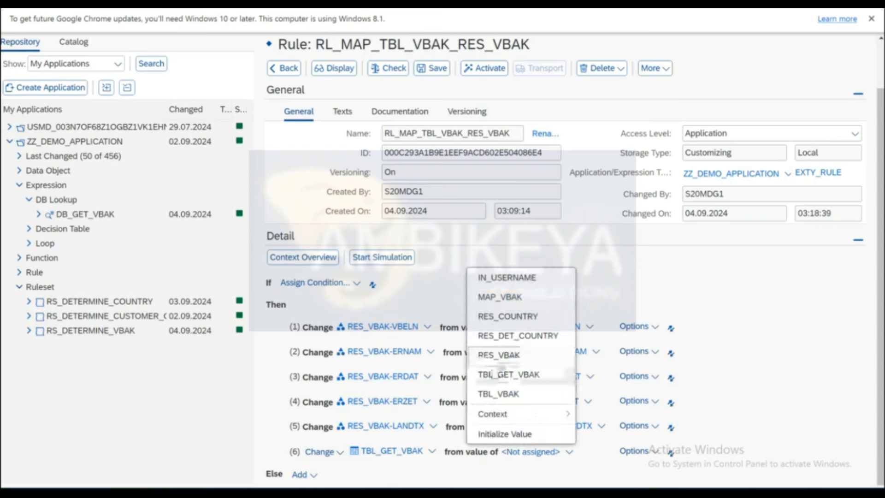
pyautogui.click(496, 354)
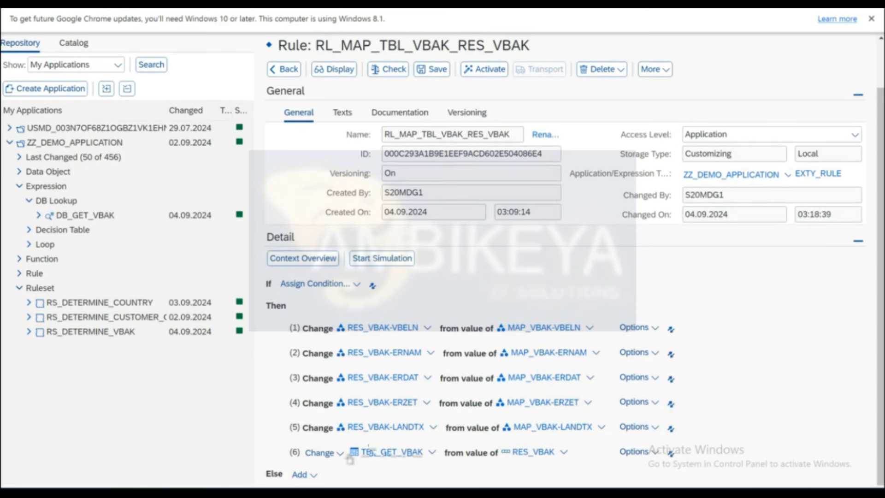
pyautogui.click(339, 456)
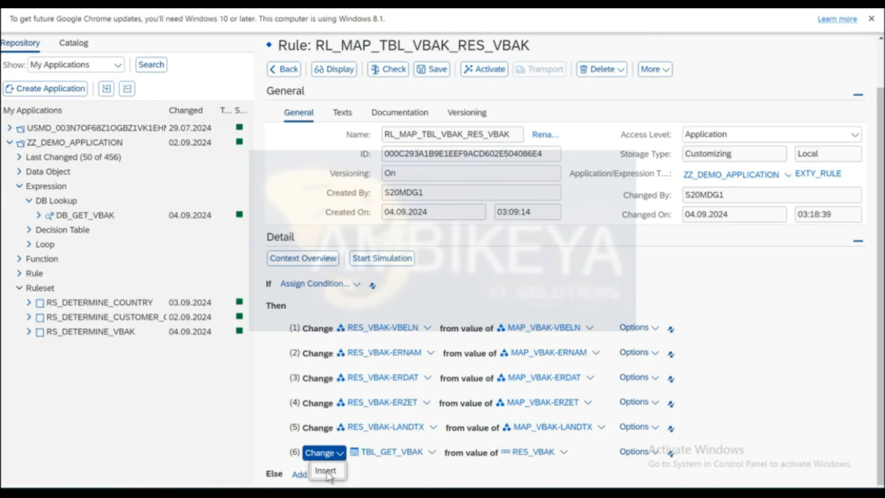
pyautogui.click(326, 472)
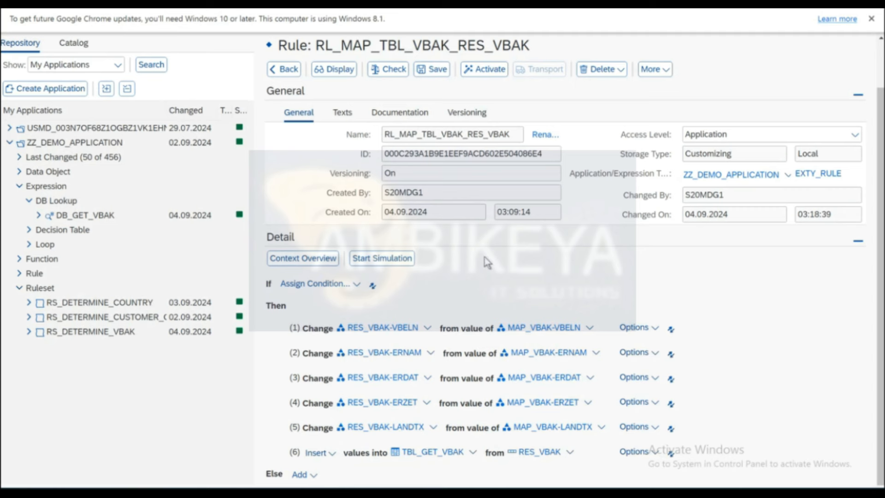
pyautogui.click(490, 70)
# Open the options for adding another operation after row (6).
pyautogui.click(656, 455)
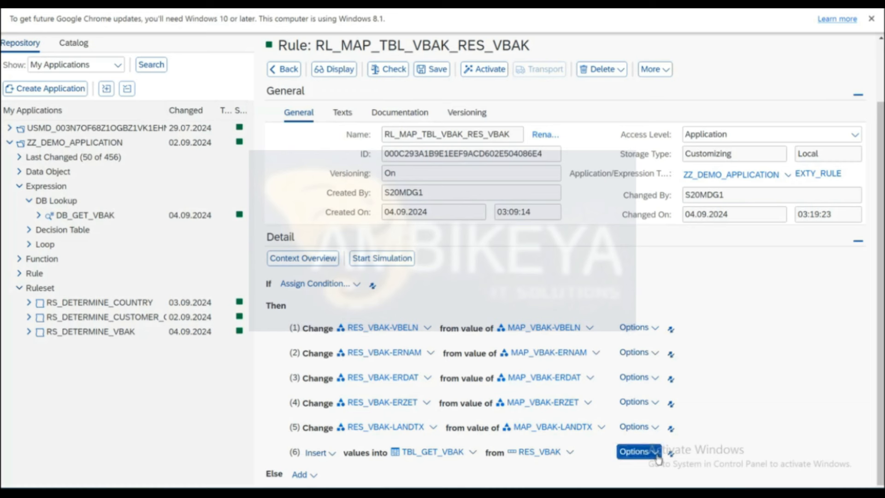
# Add an Initialize Context Value step for RES_VBAK after the TBL_GET_VBAK insert.
pyautogui.moveTo(677, 301)
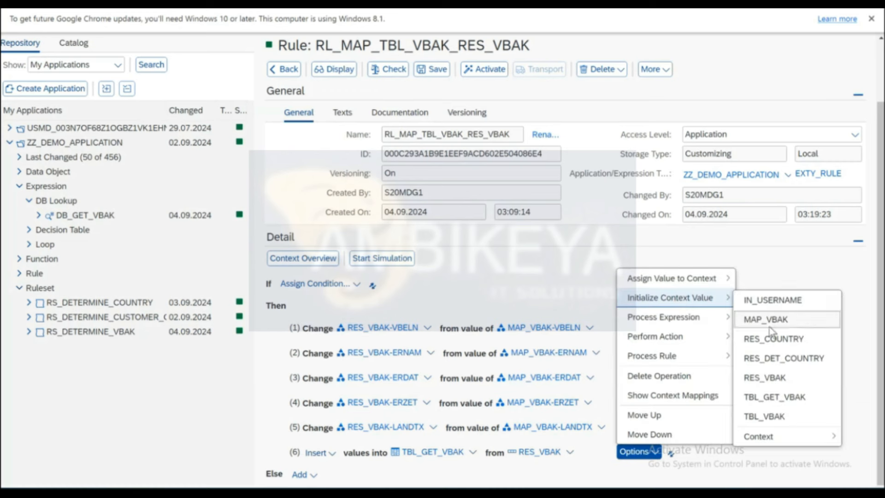
pyautogui.click(764, 377)
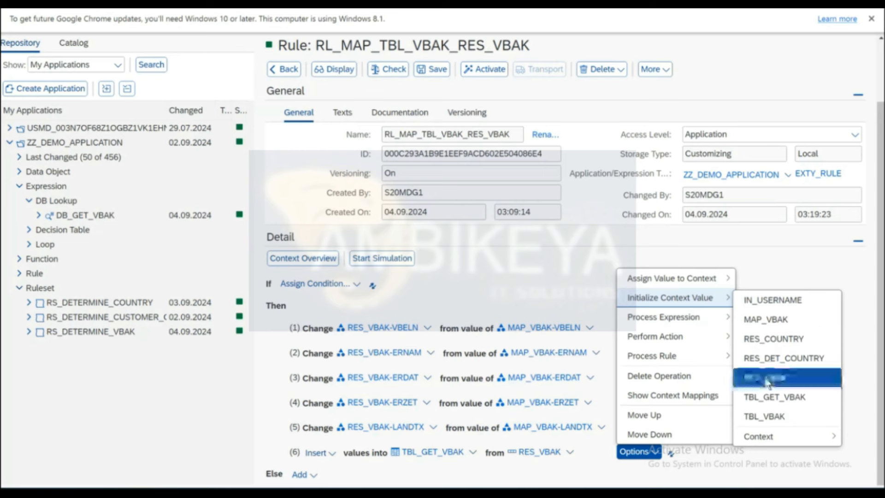
pyautogui.scroll(-1, 764, 378)
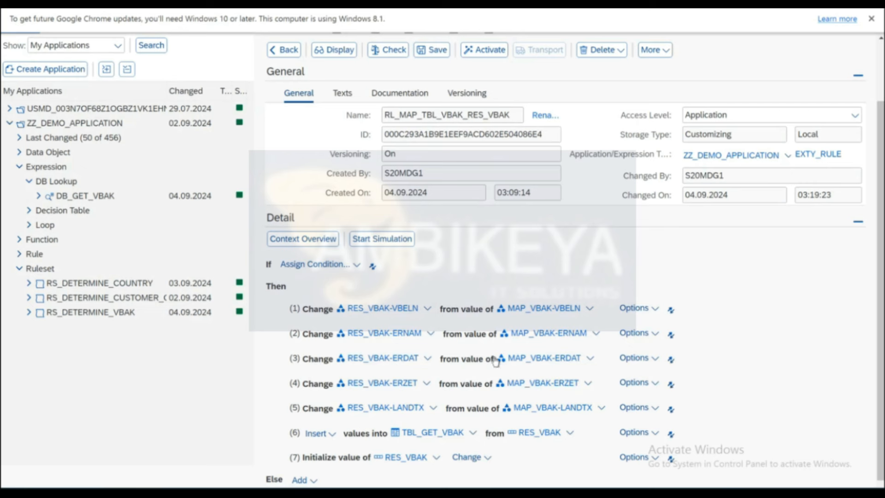
# Activate rule RL_MAP_TBL_VBAK_RES_VBAK, view it read-only, and go back to loop LO_MAP_VBAK_RESULT.
pyautogui.click(478, 51)
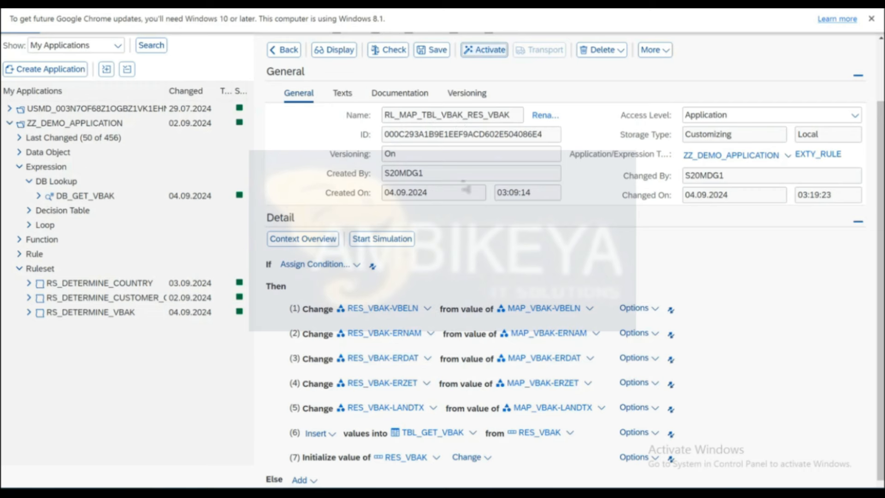
pyautogui.click(335, 69)
pyautogui.click(286, 72)
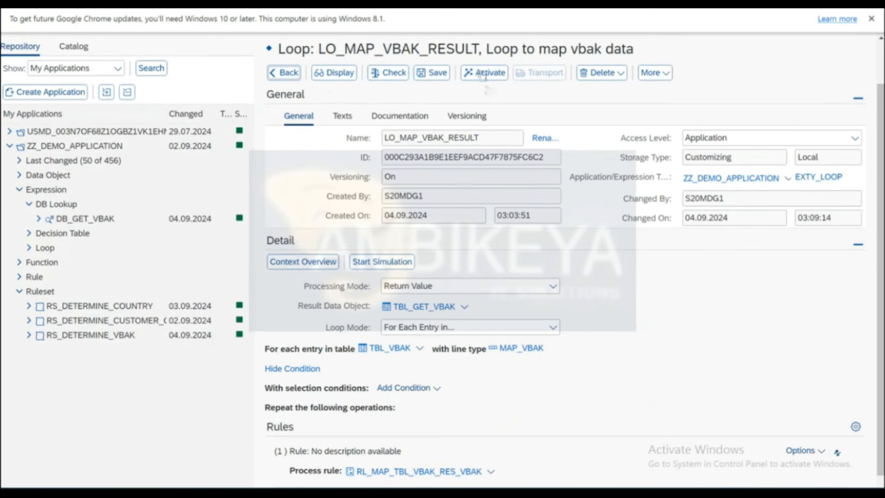
# Check loop LO_MAP_VBAK_RESULT and activate it, confirming the activation.
pyautogui.click(393, 75)
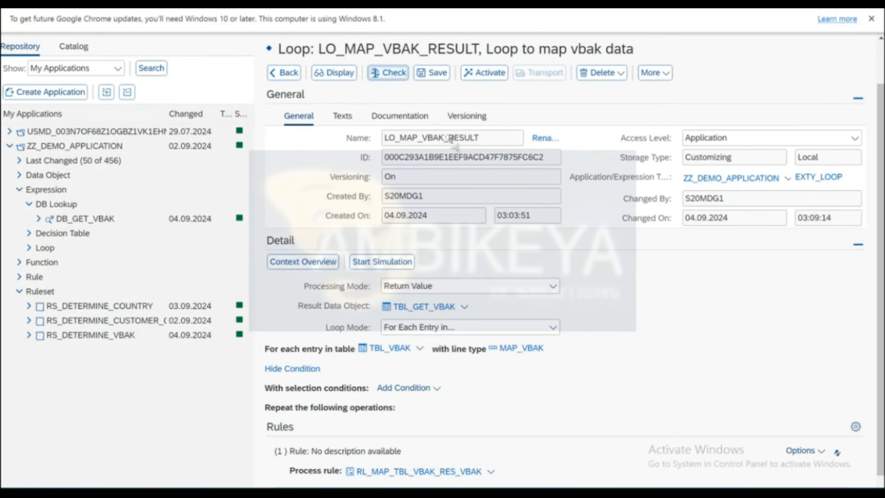
pyautogui.click(479, 73)
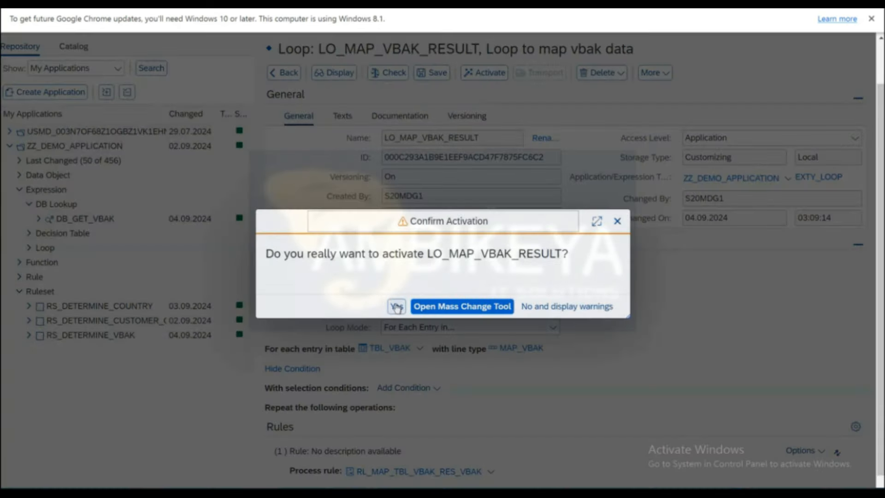
pyautogui.click(396, 307)
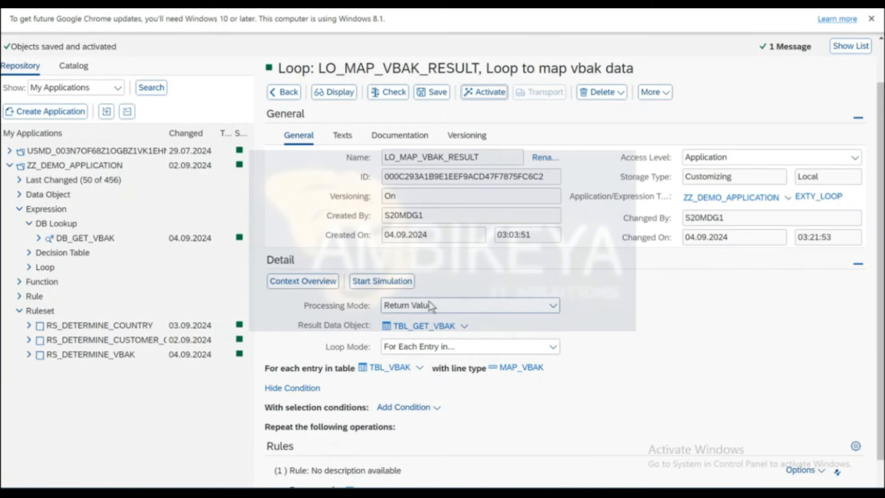
pyautogui.scroll(-1, 431, 304)
pyautogui.scroll(3, 393, 244)
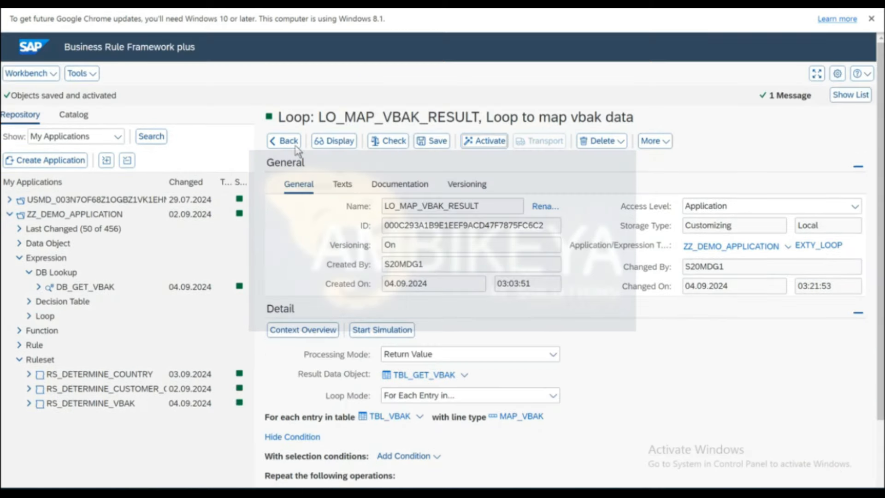
# Check and activate the parent rule, view it read-only, then return to ruleset RS_DETERMINE_VBAK.
pyautogui.click(281, 139)
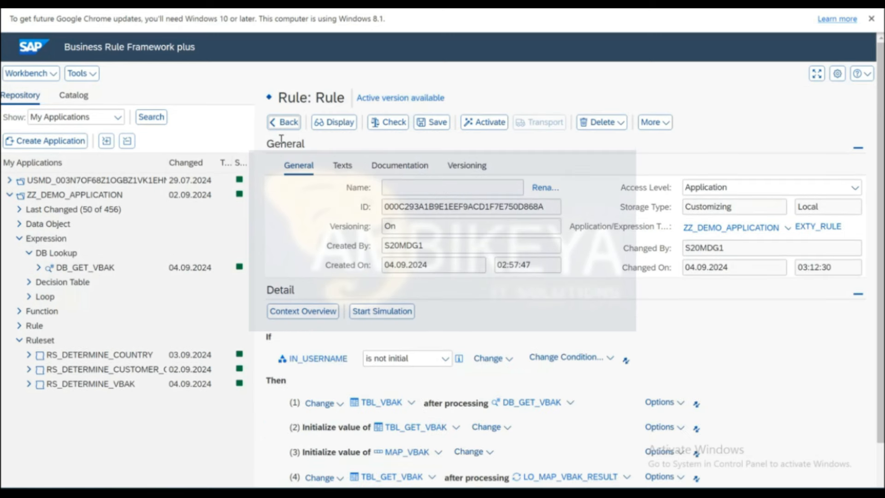
pyautogui.click(386, 123)
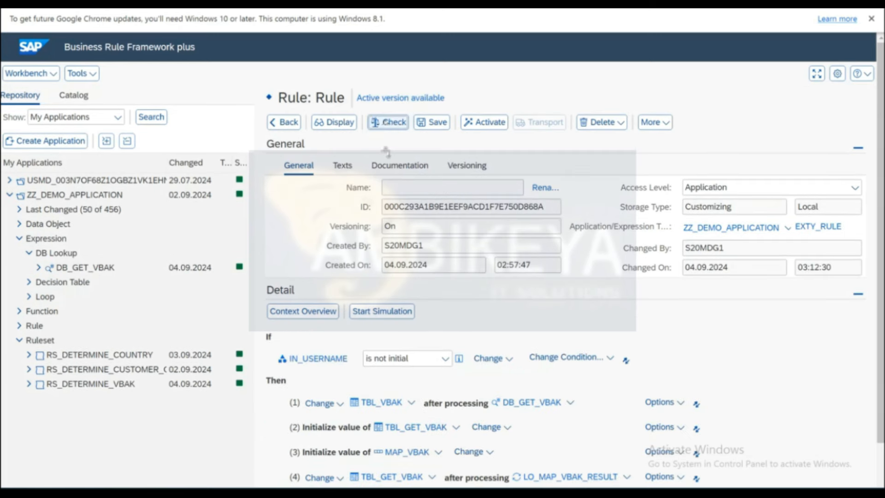
pyautogui.click(479, 124)
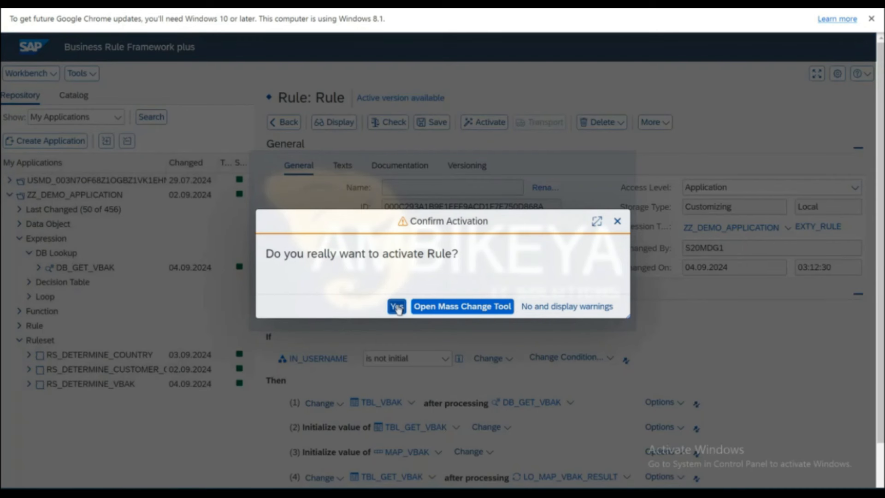
pyautogui.click(397, 307)
pyautogui.click(335, 141)
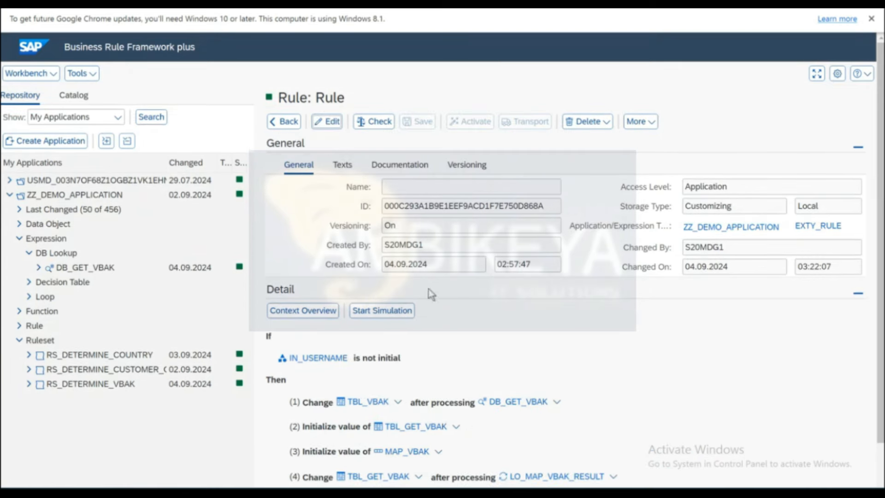
pyautogui.scroll(-2, 463, 319)
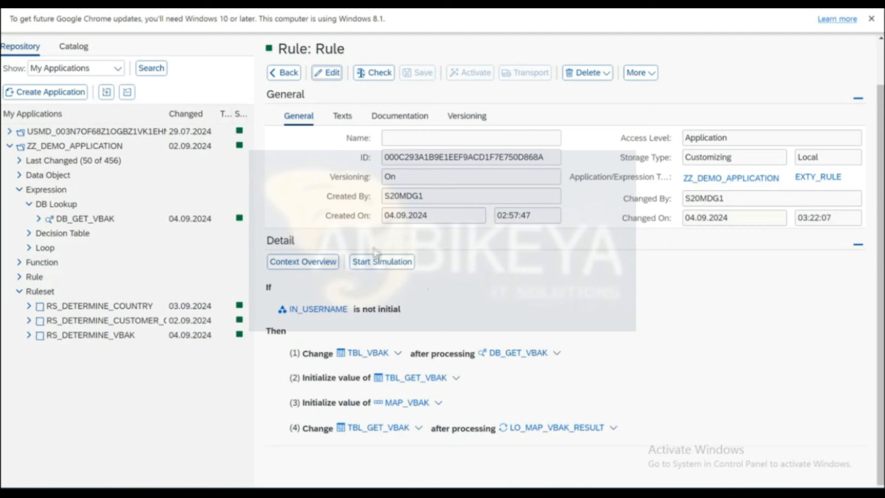
pyautogui.click(288, 73)
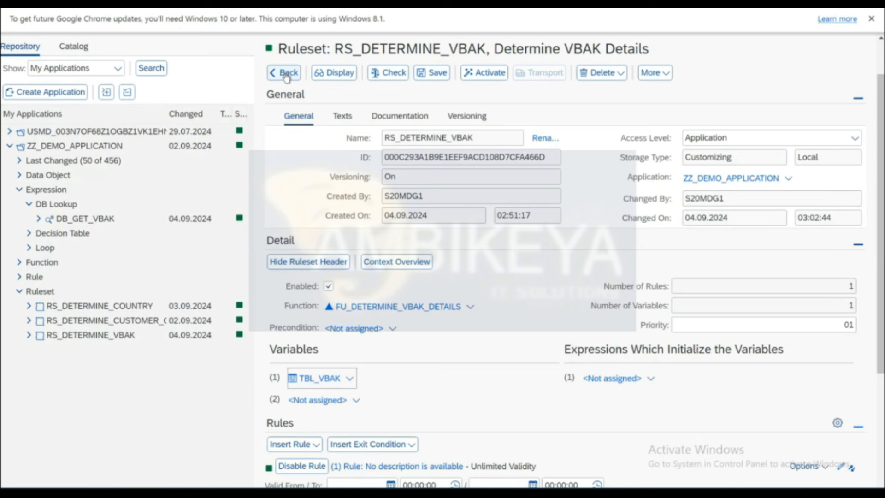
# Go back to function FU_DETERMINE_VBAK_DETAILS, check it, and activate it.
pyautogui.click(288, 73)
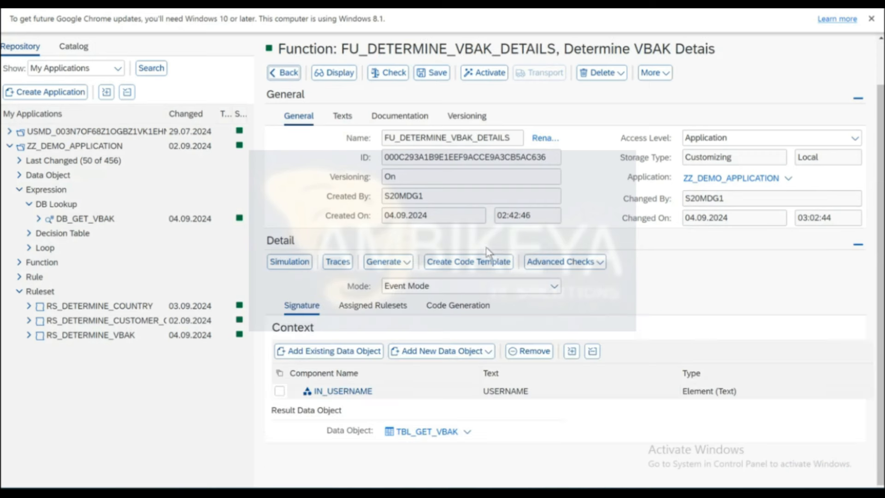
pyautogui.click(398, 73)
pyautogui.click(482, 94)
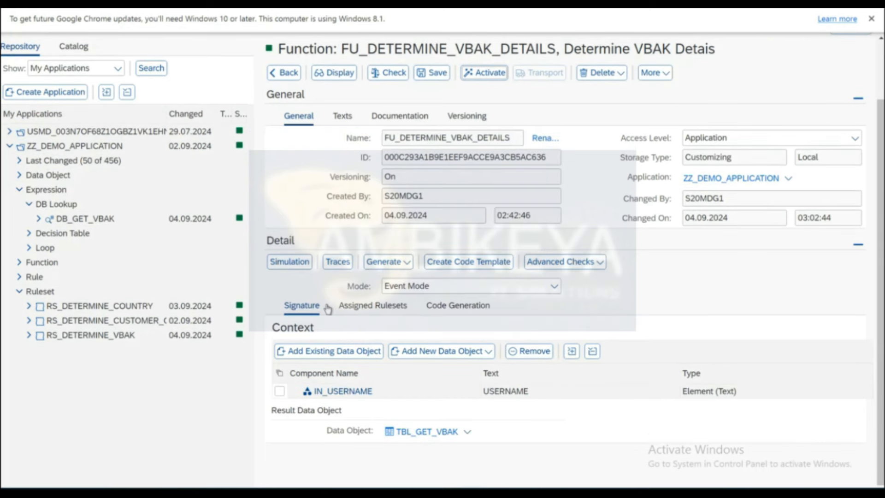
# Start a simulation of the function and enter USER4 as the IN_USERNAME value.
pyautogui.click(284, 266)
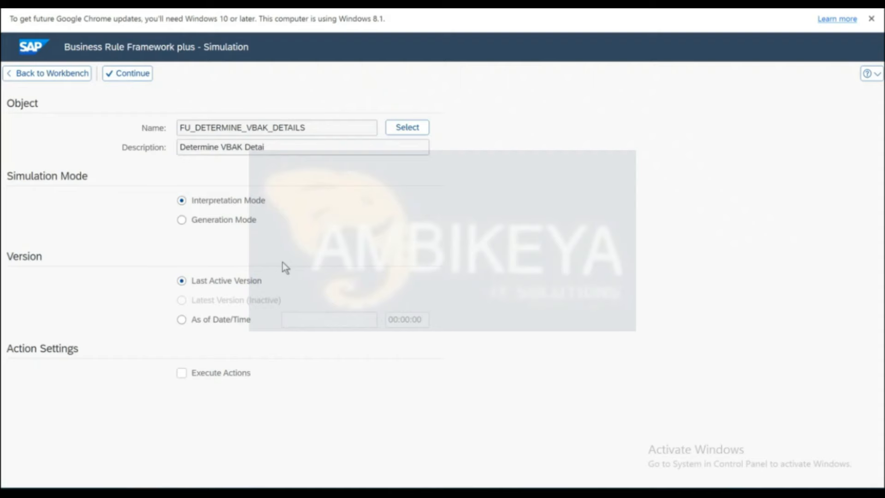
pyautogui.click(126, 75)
pyautogui.click(216, 198)
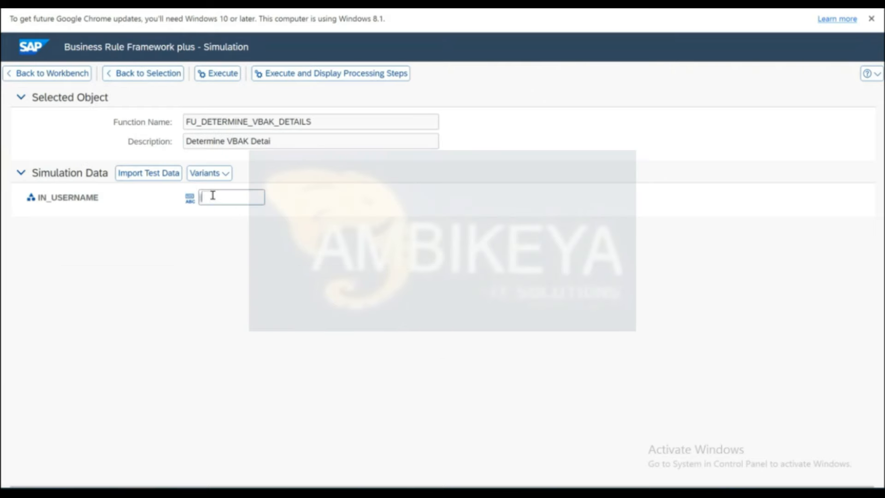
pyautogui.write('USER4')
# Execute the USER4 simulation, review the TBL_GET_VBAK rows, then bring up the Data Browser's 88 VBAK entries.
pyautogui.click(214, 77)
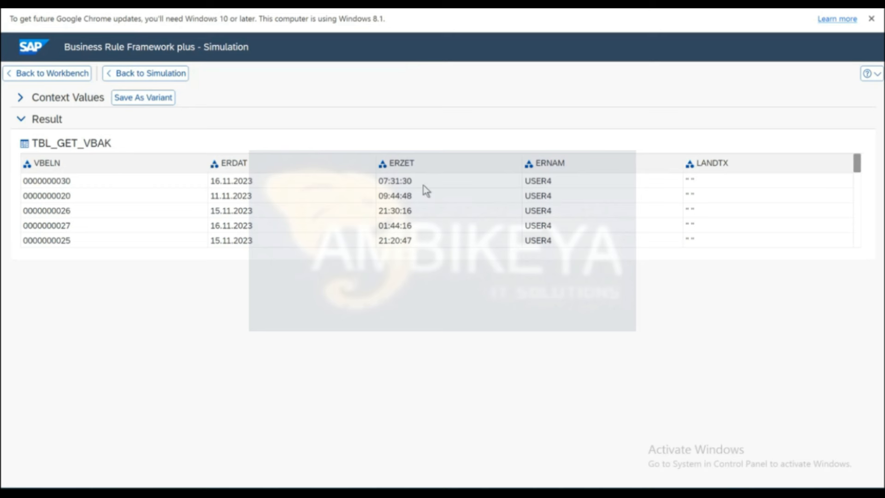
pyautogui.moveTo(857, 166); pyautogui.dragTo(858, 256)
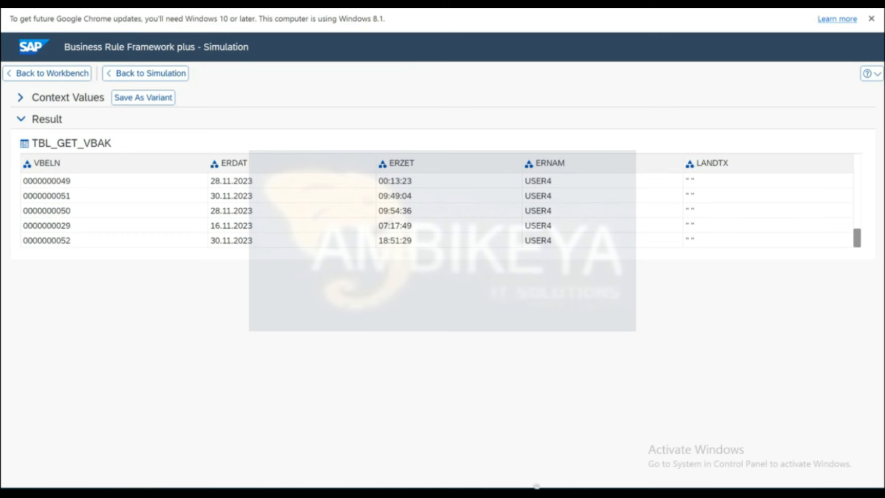
pyautogui.moveTo(638, 493)
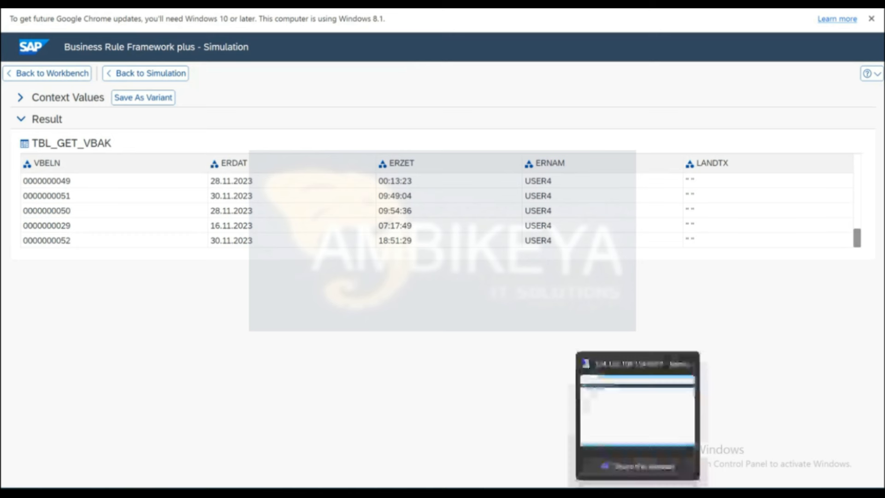
pyautogui.click(630, 418)
pyautogui.moveTo(506, 489)
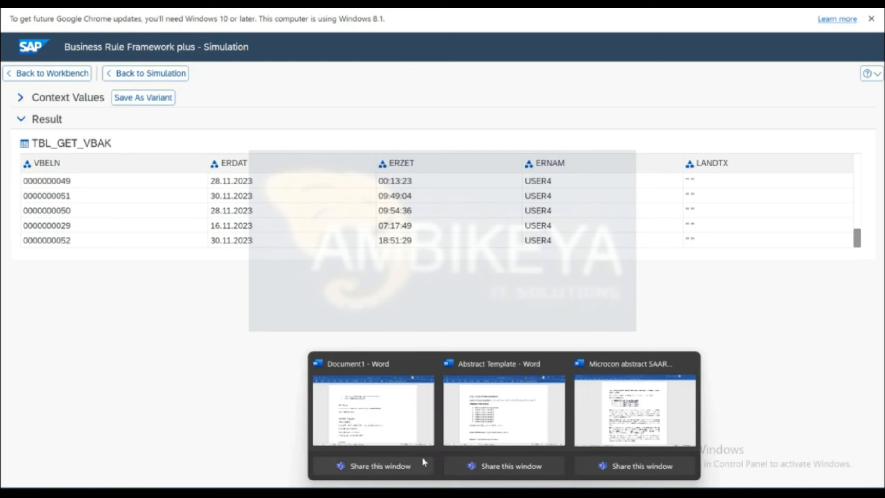
pyautogui.moveTo(386, 487)
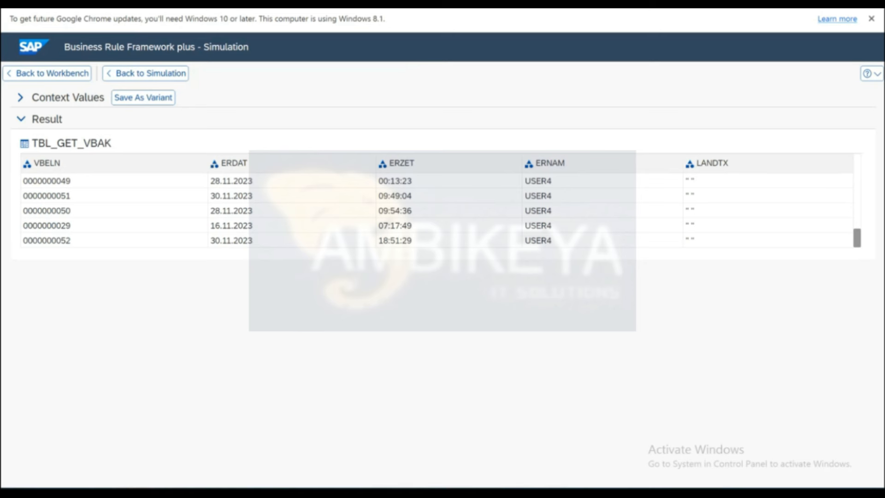
pyautogui.moveTo(638, 489)
pyautogui.click(641, 425)
# In SE16, filter VBAK by ERNAM = USER4 to list 24 entries, then return to the browser.
pyautogui.hotkey('alt', 'Tab')
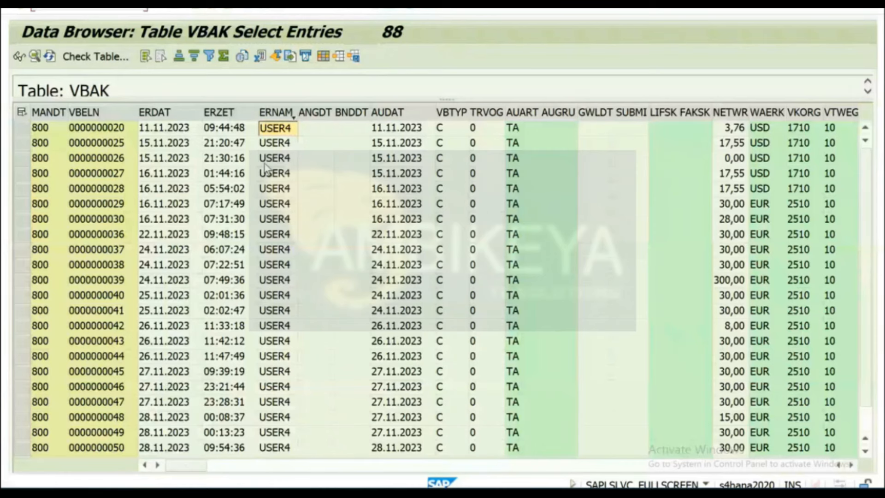
pyautogui.click(275, 130)
pyautogui.click(186, 9)
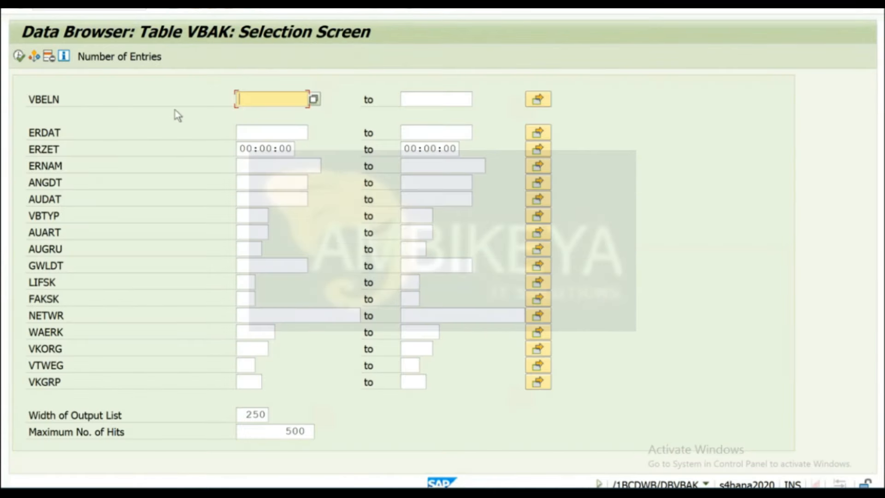
pyautogui.click(254, 166)
pyautogui.write('USER4')
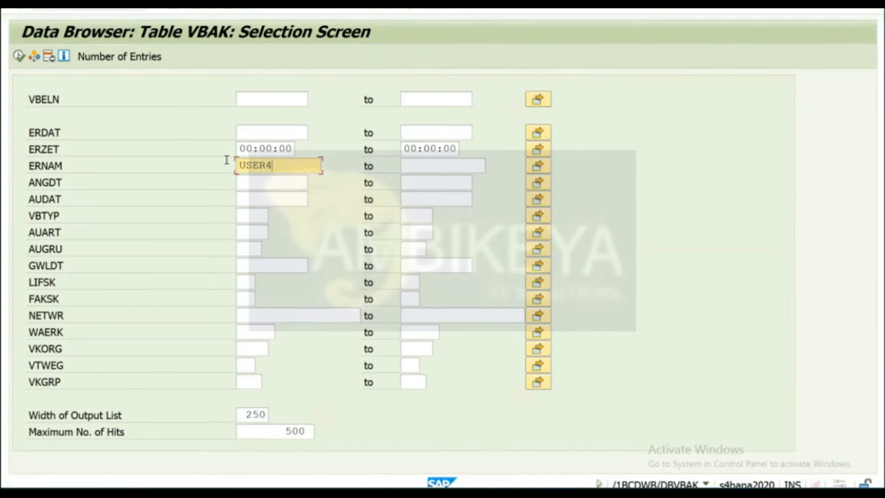
pyautogui.click(18, 56)
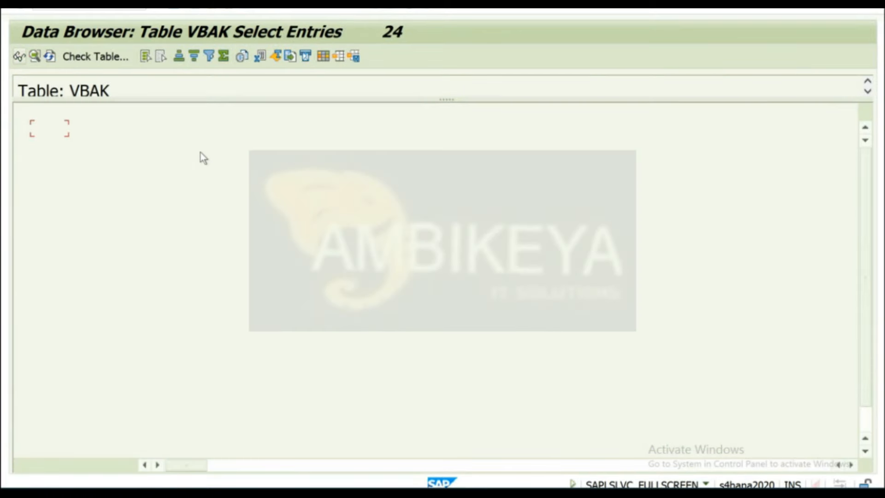
pyautogui.scroll(2, 271, 268)
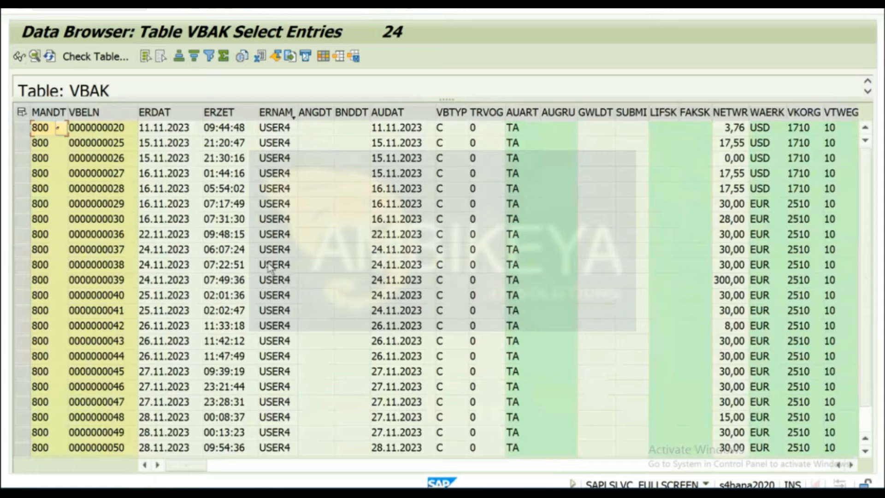
pyautogui.moveTo(477, 493)
pyautogui.hotkey('alt', 'Tab')
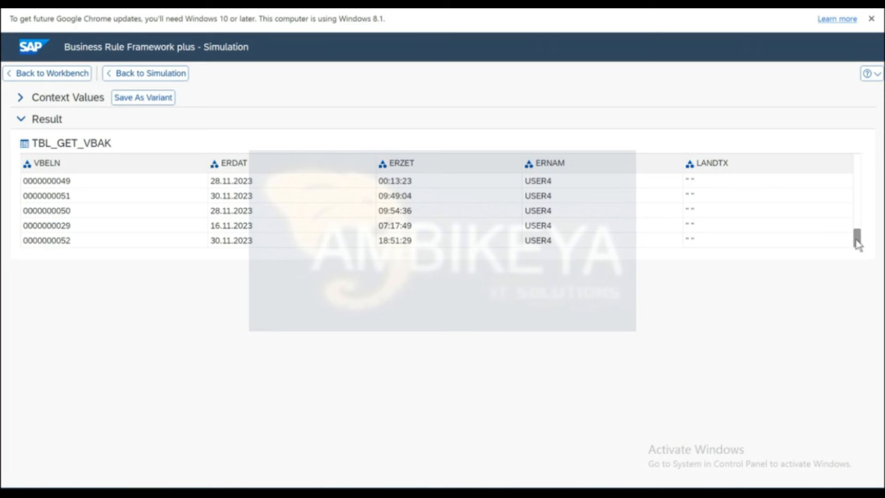
# Return to function FU_DETERMINE_VBAK_DETAILS and open RS_DETERMINE_VBAK from its Assigned Rulesets.
pyautogui.moveTo(857, 243); pyautogui.dragTo(855, 162)
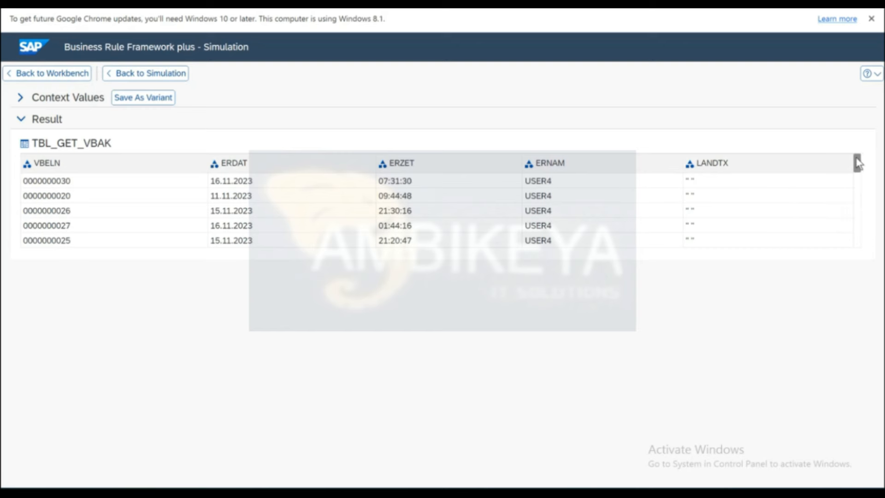
pyautogui.click(64, 73)
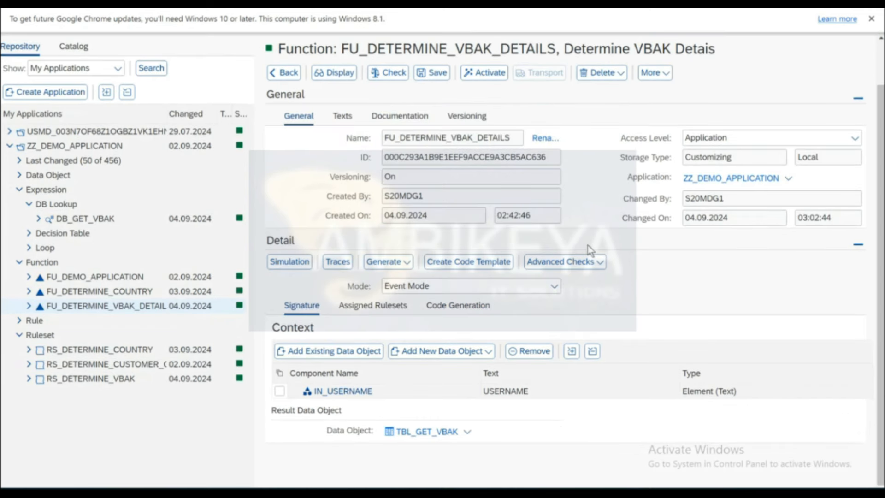
pyautogui.doubleClick(446, 159)
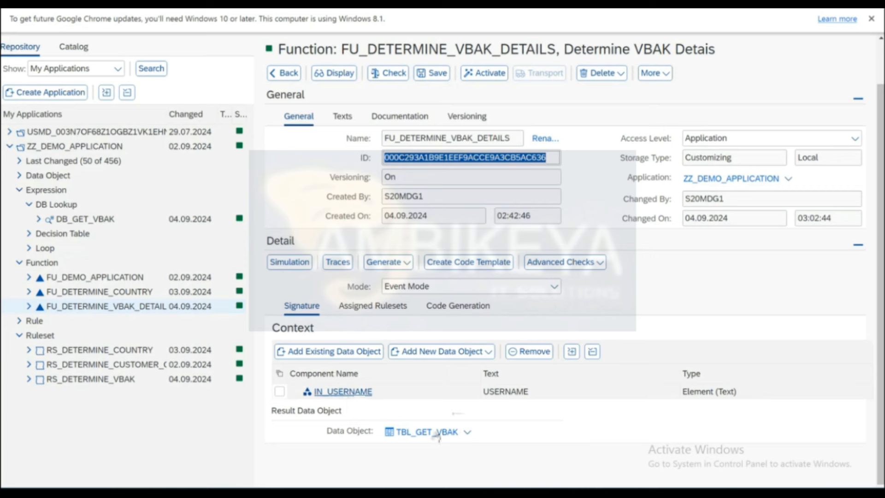
pyautogui.click(378, 310)
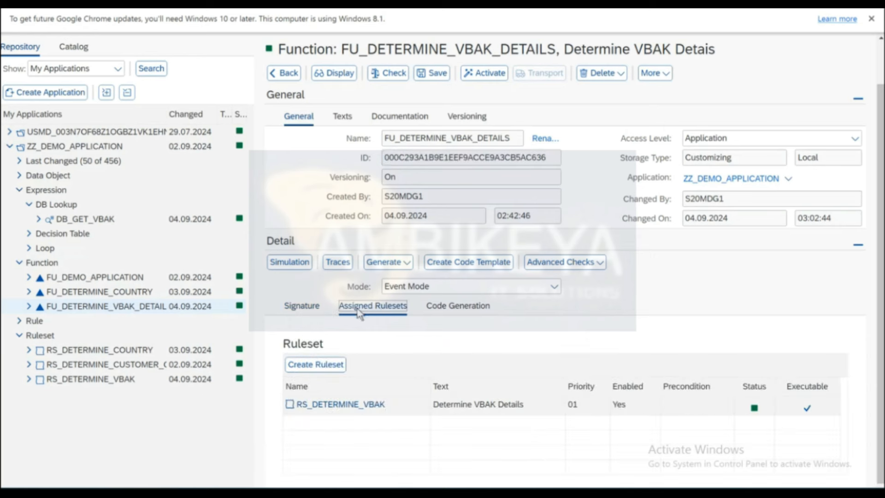
pyautogui.click(308, 308)
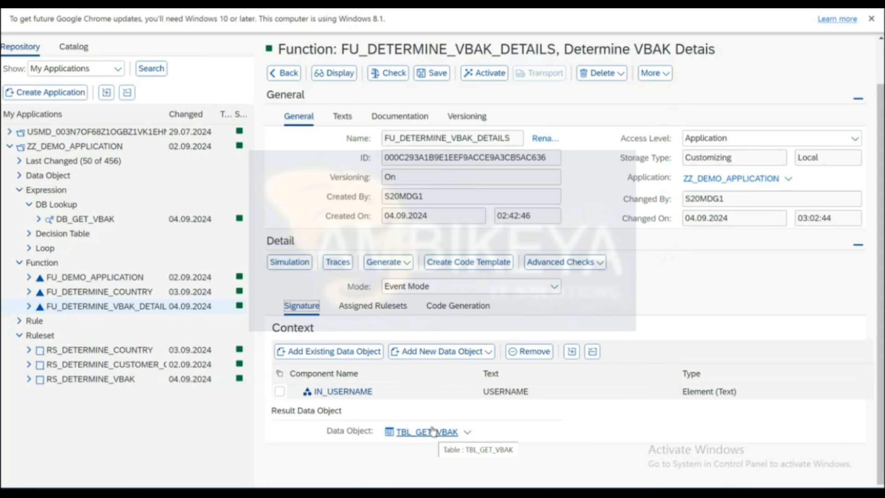
pyautogui.click(369, 307)
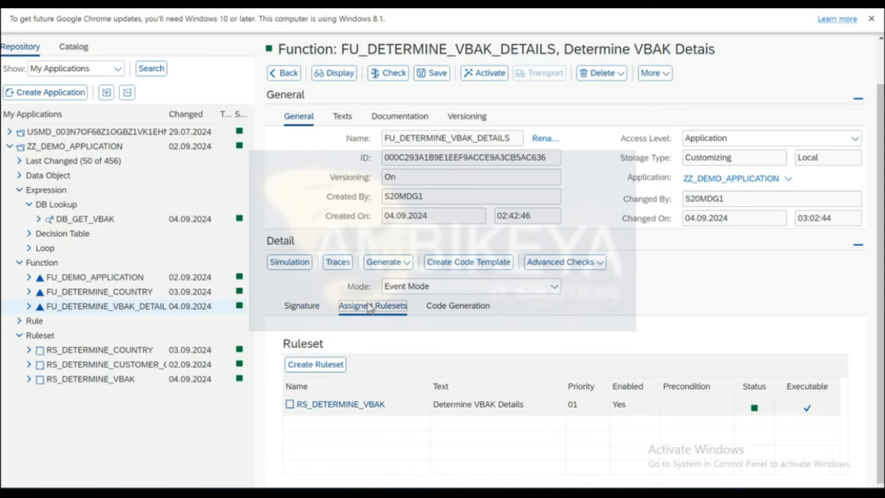
pyautogui.click(348, 408)
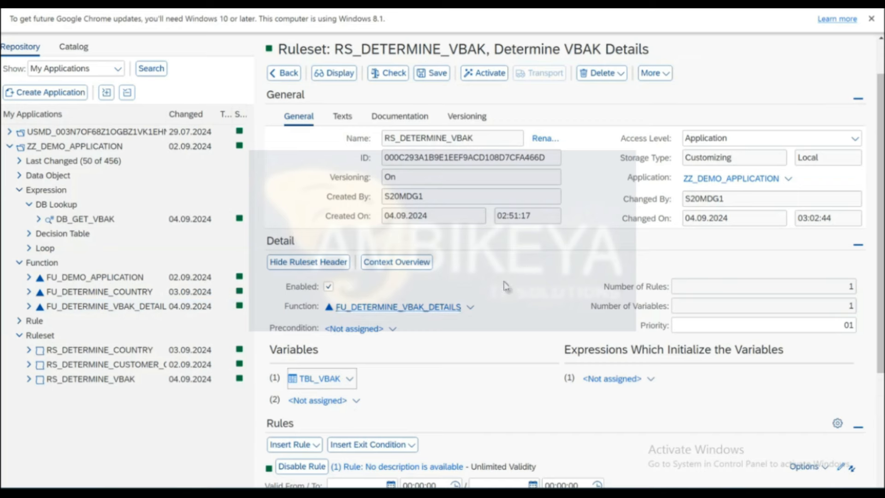
# Try searching for an existing object matching IN*USE as the precondition, then cancel the search.
pyautogui.scroll(-3, 507, 286)
pyautogui.scroll(3, 506, 286)
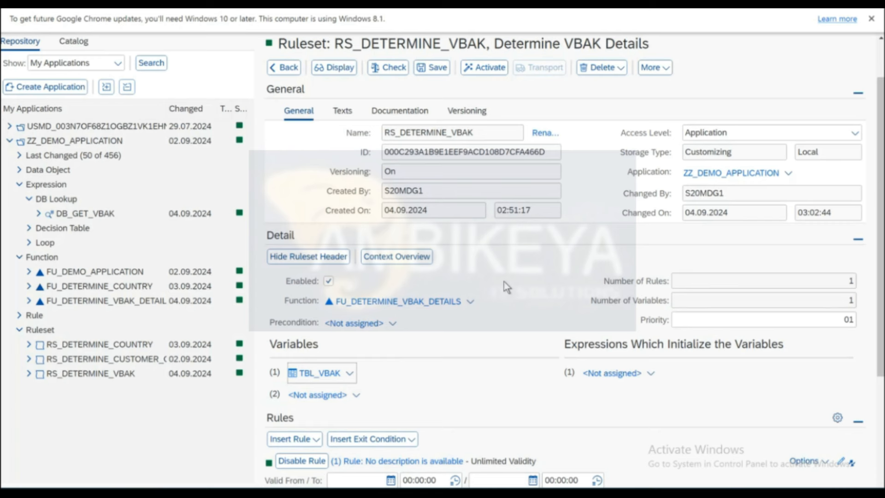
pyautogui.click(393, 325)
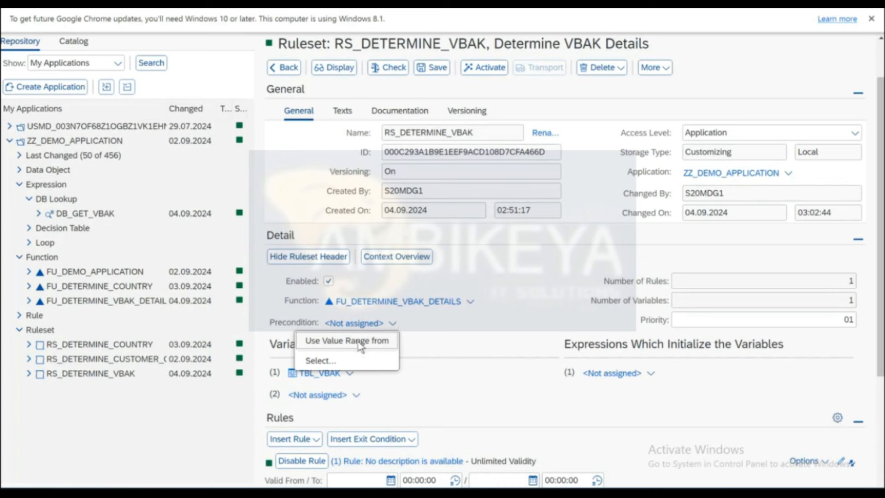
pyautogui.click(324, 360)
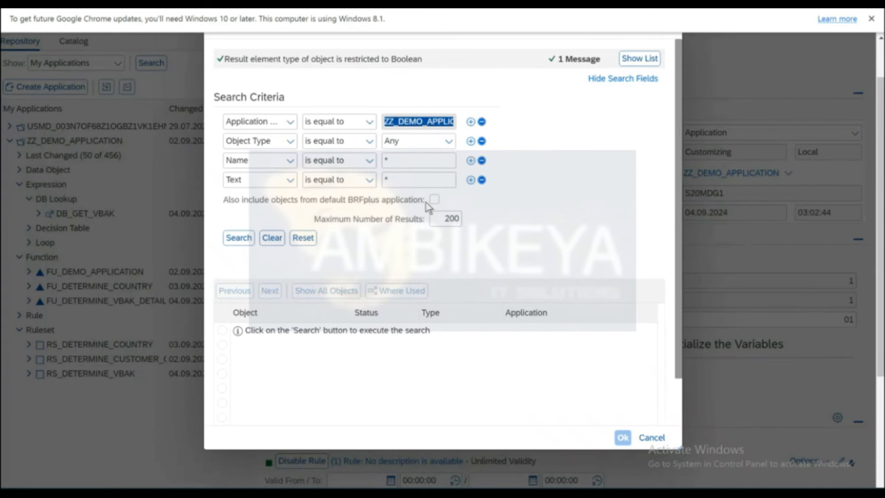
pyautogui.click(414, 162)
pyautogui.write('IN*USE')
pyautogui.press('Return')
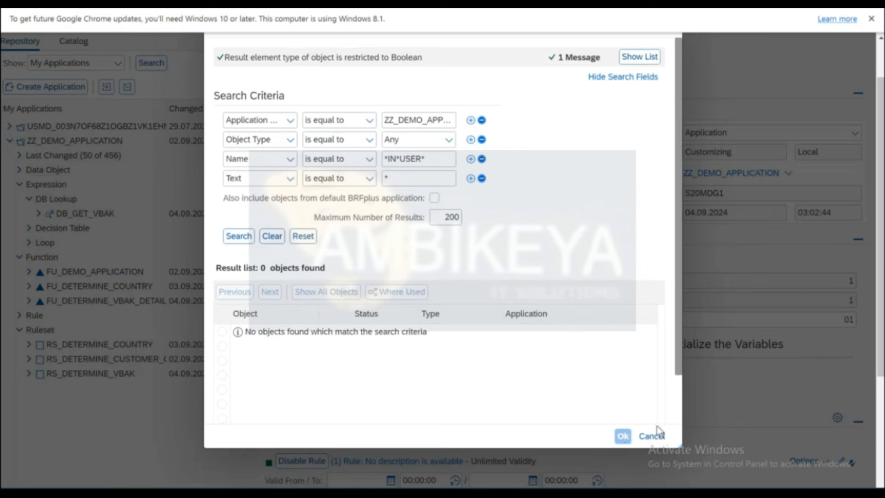
pyautogui.click(651, 436)
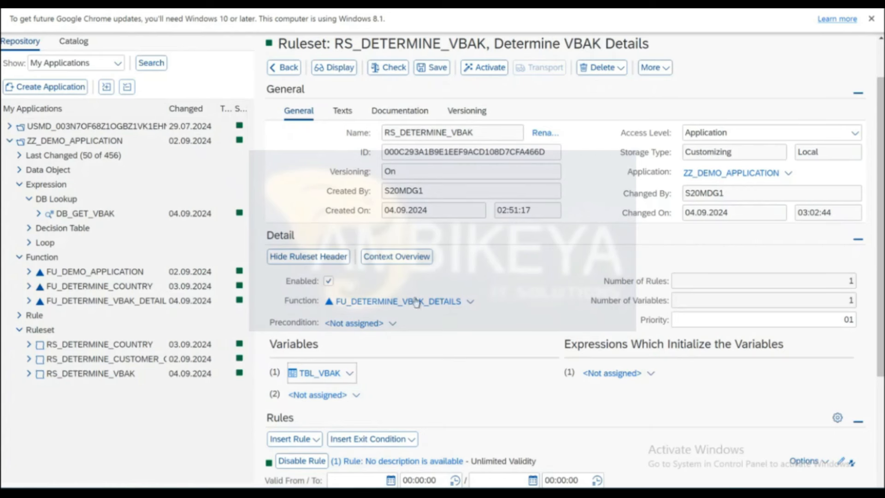
# Base the precondition on a value range and pick IN_USERNAME via the pattern IN*USER*.
pyautogui.click(394, 327)
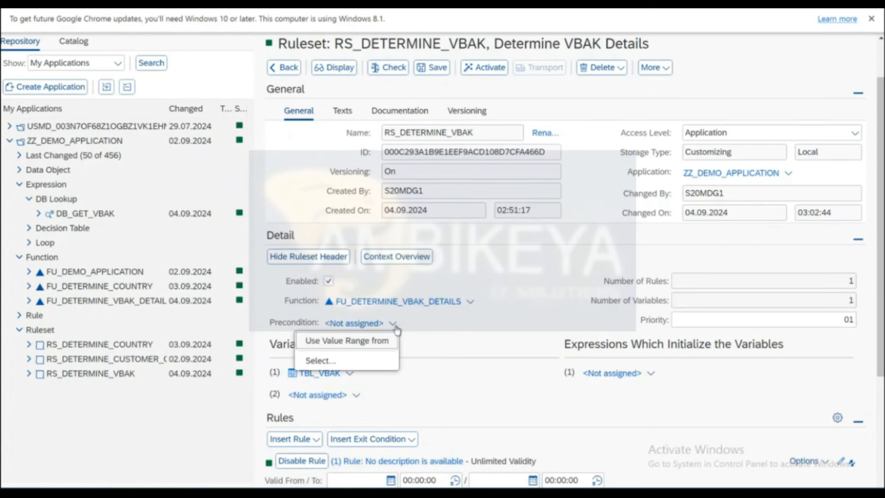
pyautogui.click(369, 344)
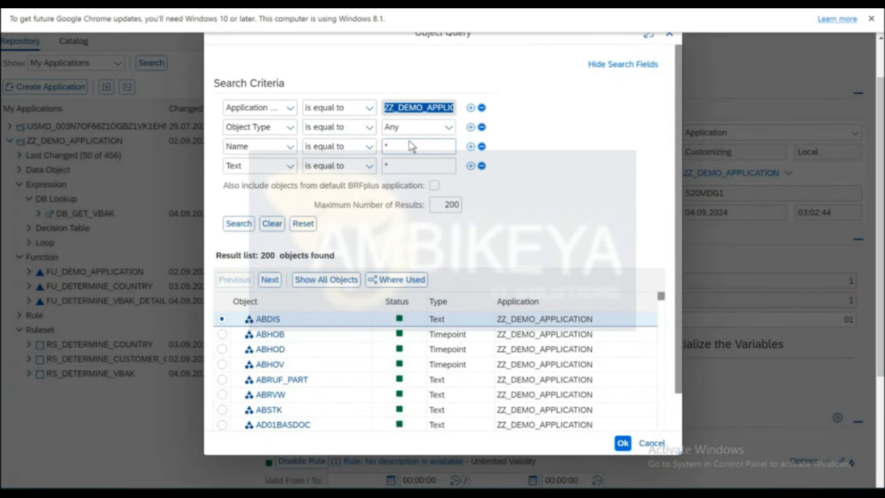
pyautogui.click(410, 148)
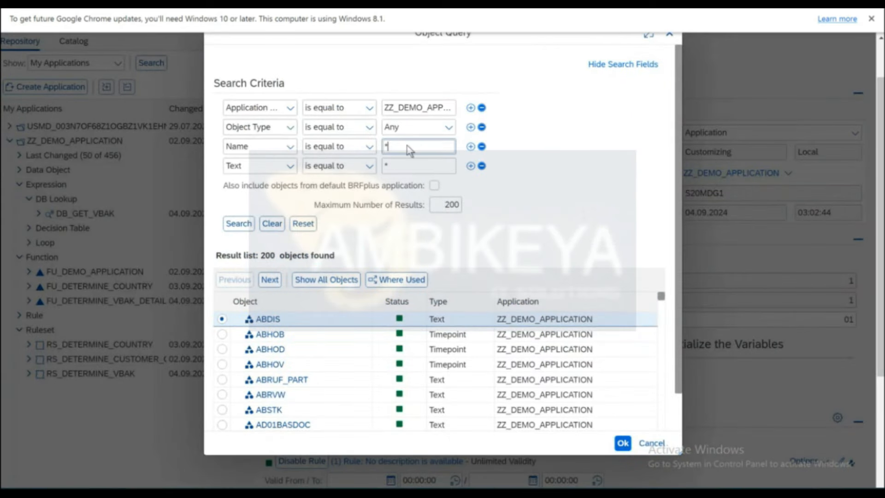
pyautogui.write('IN*USER*')
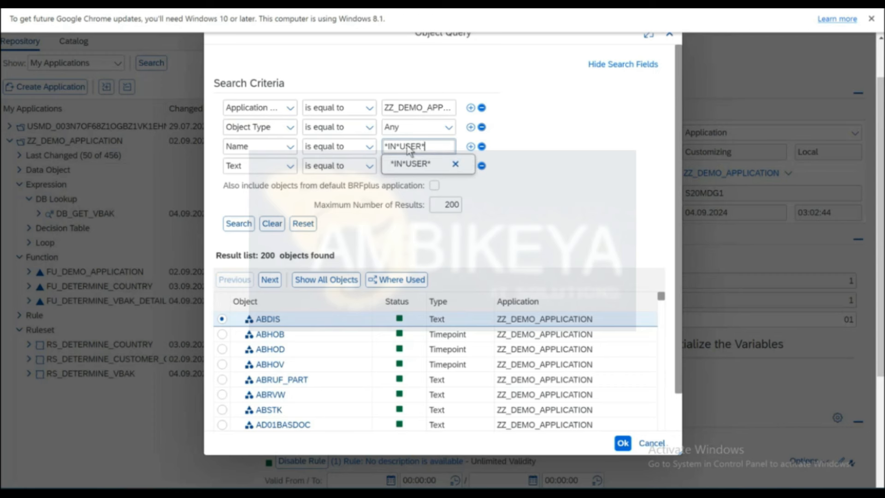
pyautogui.press('Down')
pyautogui.press('Return')
pyautogui.click(288, 321)
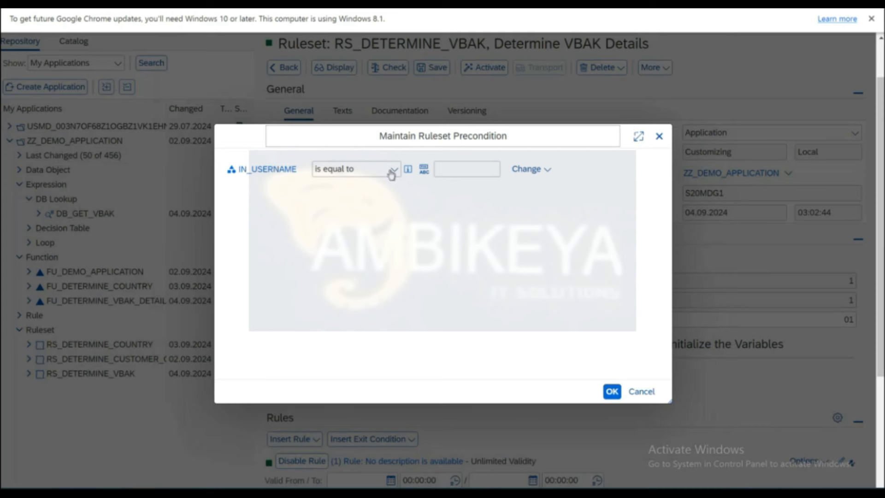
# Set the precondition operator to 'is not initial' and confirm it.
pyautogui.click(393, 169)
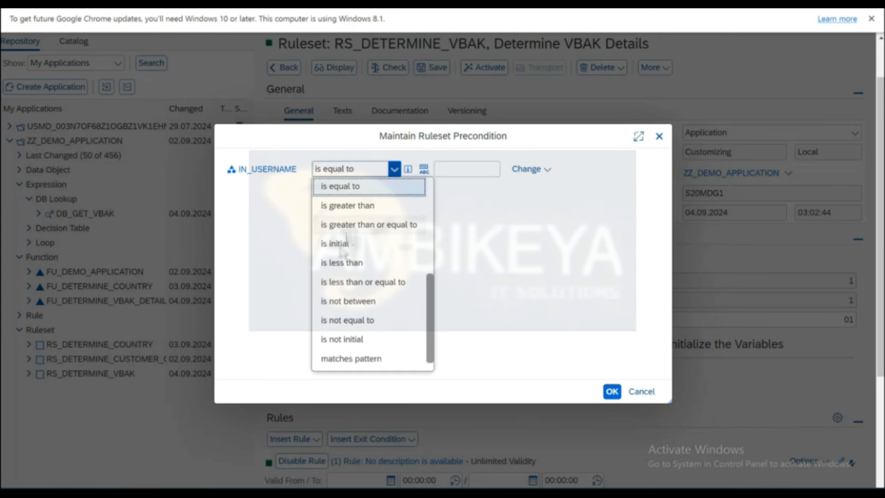
pyautogui.click(359, 341)
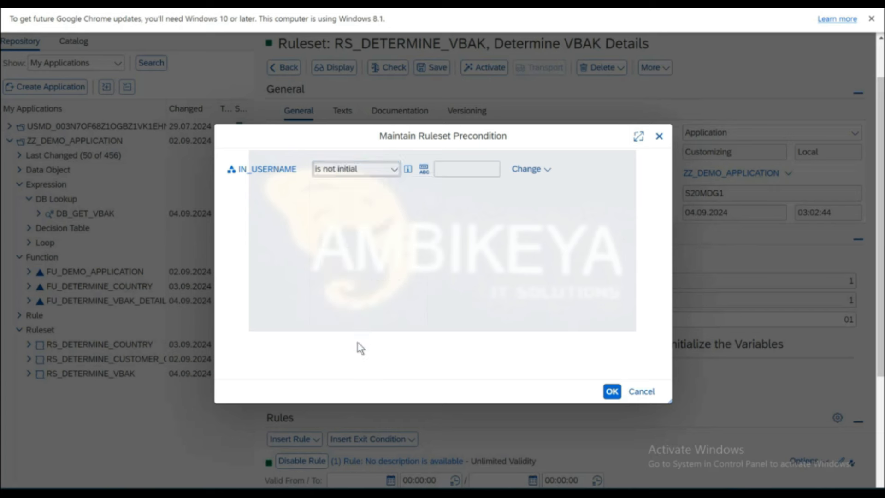
pyautogui.click(612, 391)
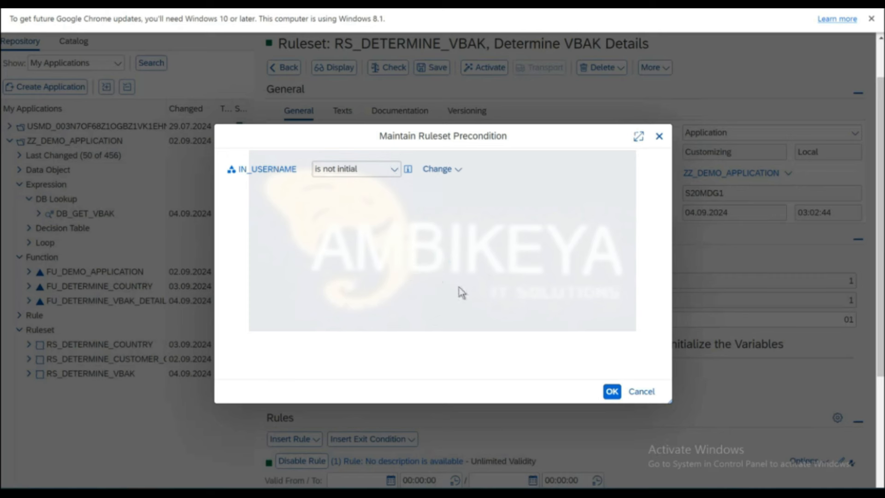
pyautogui.click(612, 392)
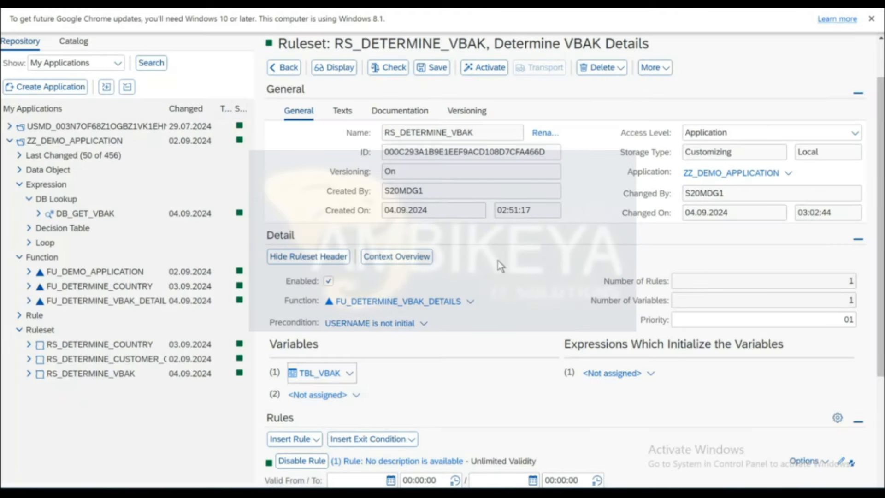
# Activate ruleset RS_DETERMINE_VBAK, confirm with Yes, and go back to function FU_DETERMINE_VBAK_DETAILS.
pyautogui.scroll(-2, 500, 266)
pyautogui.scroll(-1, 501, 266)
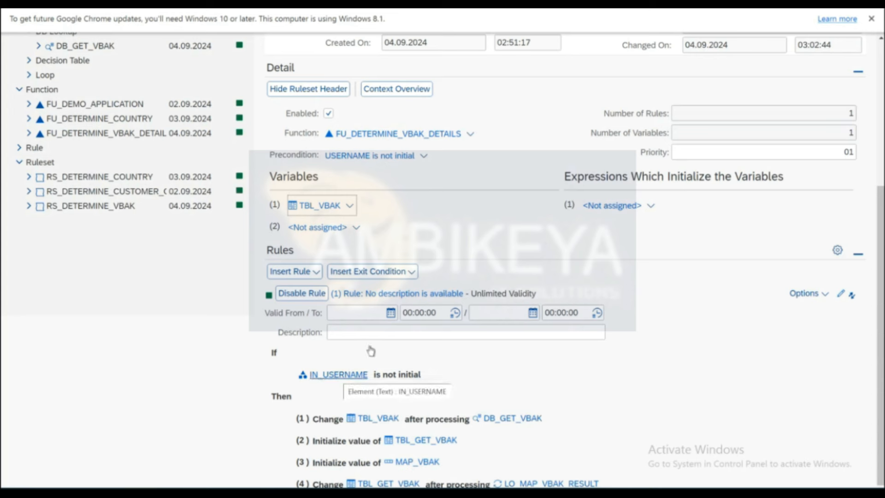
pyautogui.scroll(2, 458, 232)
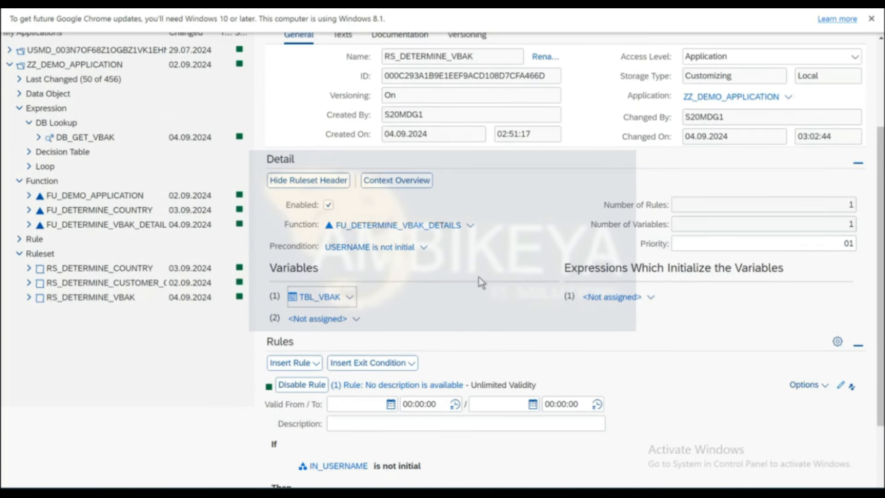
pyautogui.scroll(1, 479, 277)
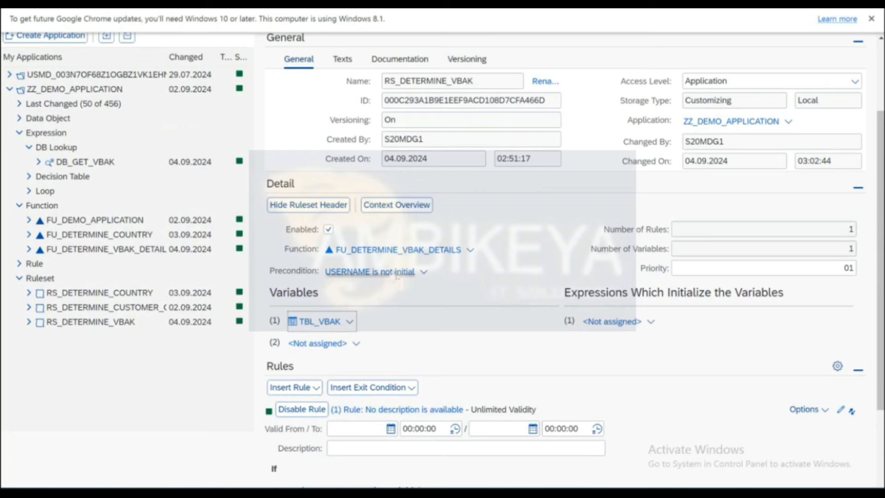
pyautogui.scroll(3, 500, 246)
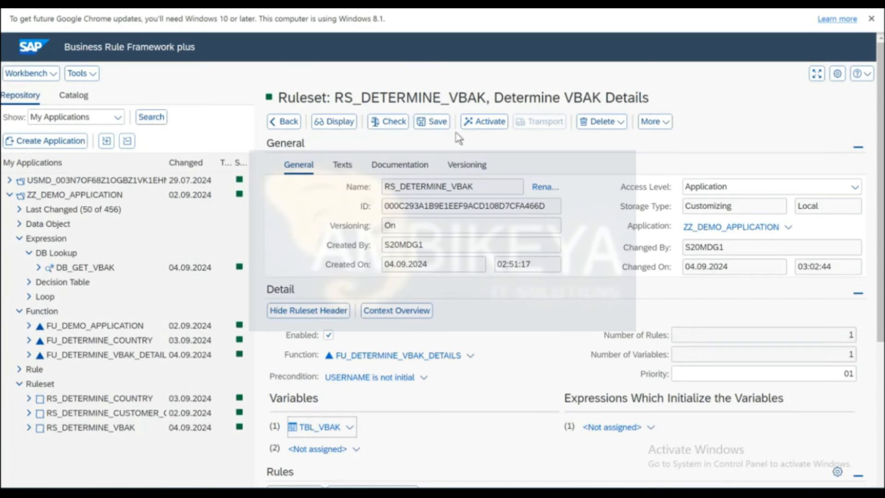
pyautogui.click(488, 122)
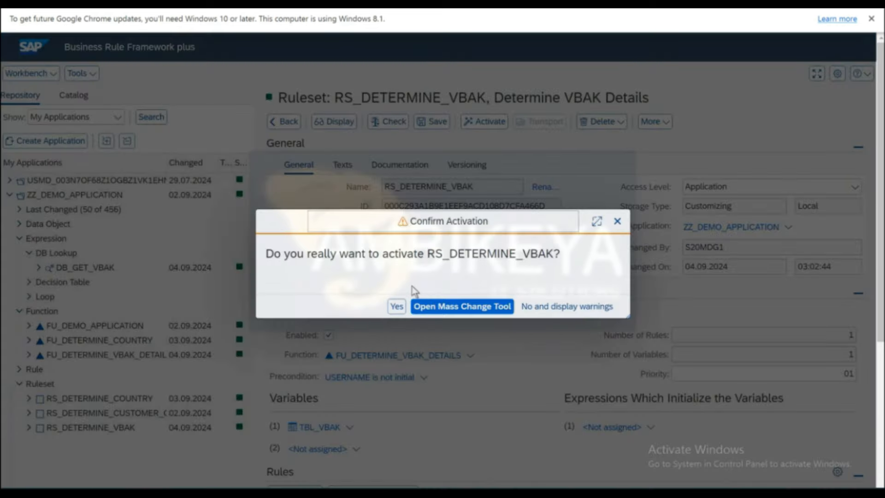
pyautogui.click(397, 307)
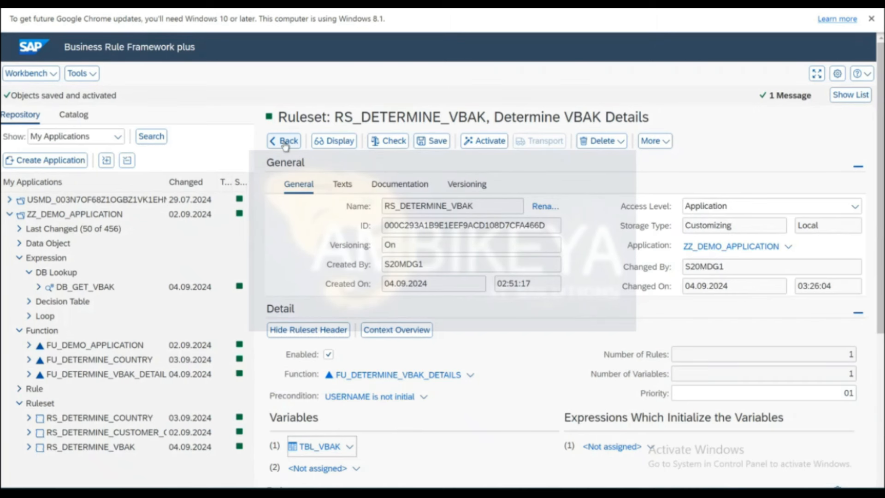
pyautogui.click(286, 141)
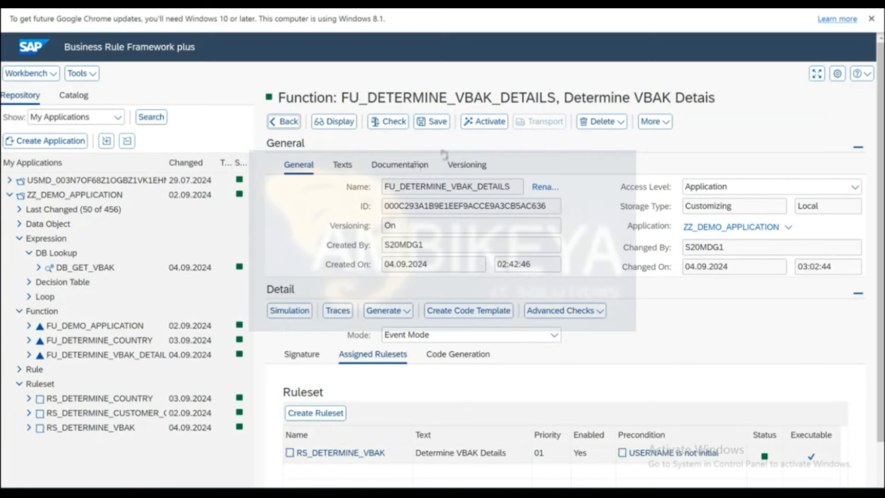
# Simulate the function with a blank username, see an empty TBL_GET_VBAK, and return to the workbench.
pyautogui.click(291, 312)
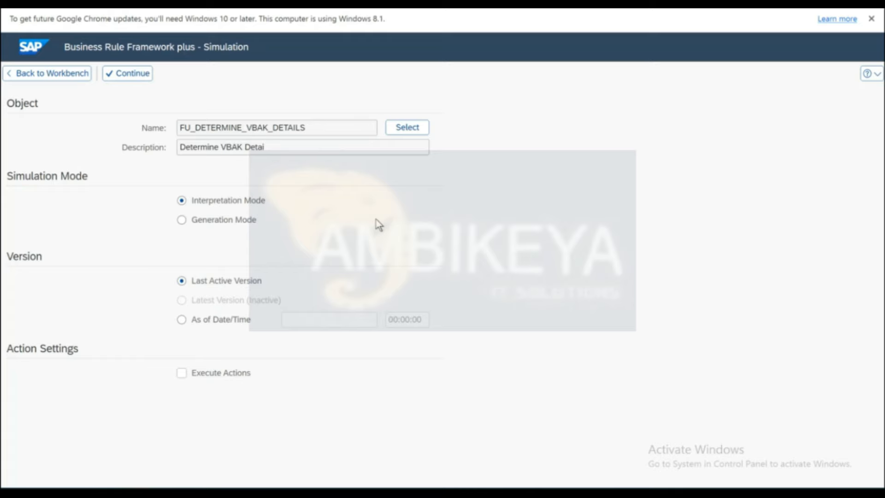
pyautogui.click(125, 75)
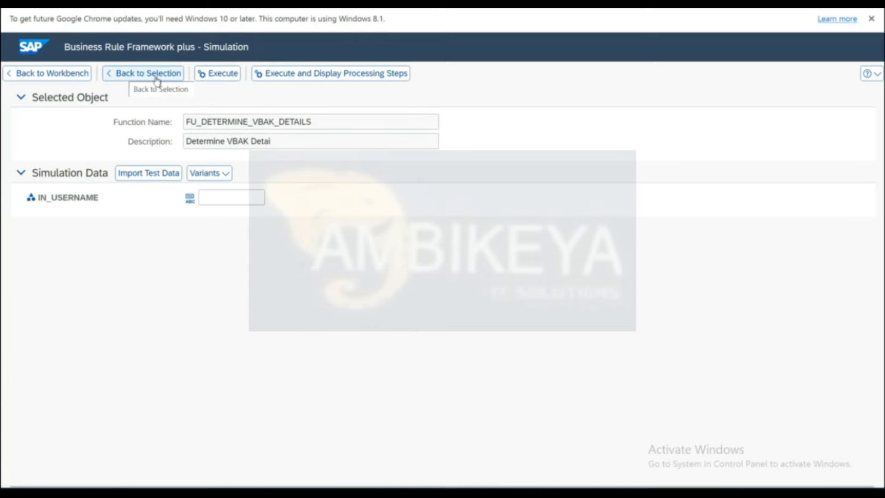
pyautogui.click(220, 75)
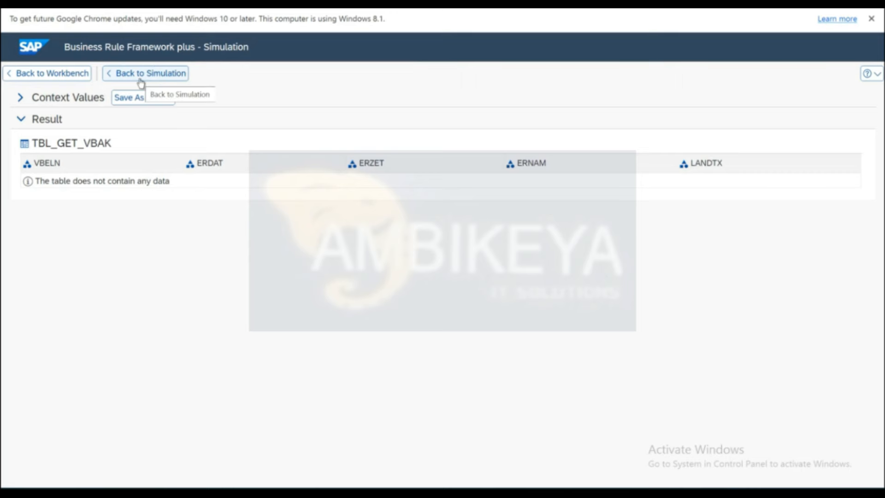
pyautogui.click(69, 79)
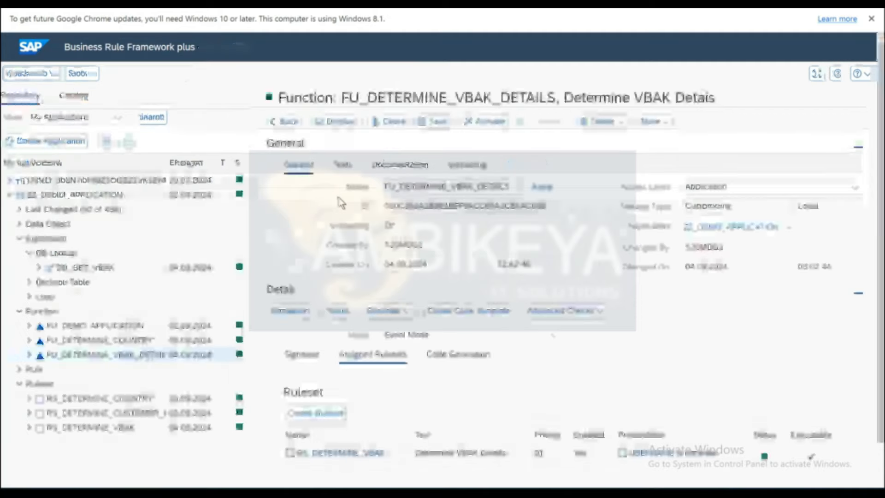
# Open RS_DETERMINE_VBAK via the Signature and Assigned Rulesets tabs and scroll to its rules.
pyautogui.scroll(-2, 413, 367)
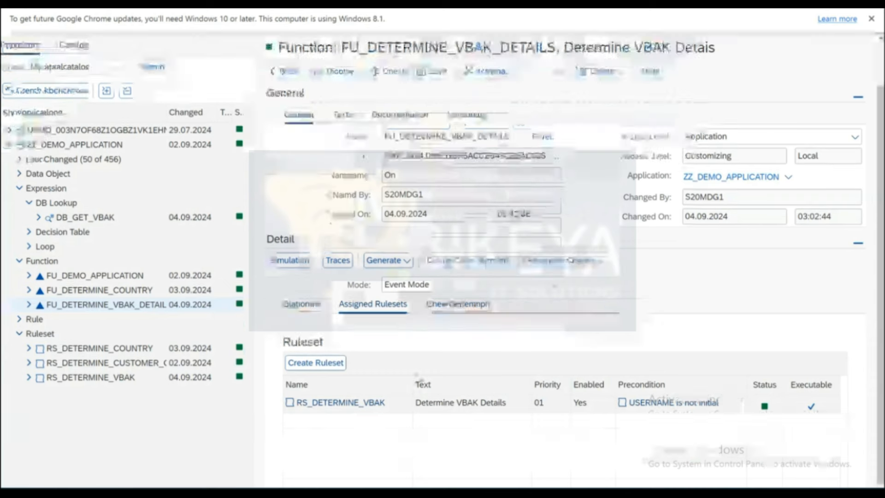
pyautogui.click(303, 306)
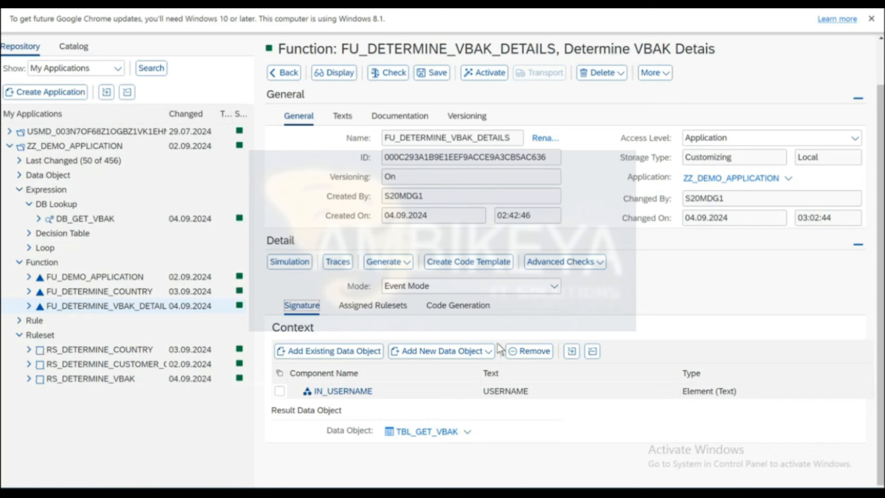
pyautogui.click(373, 305)
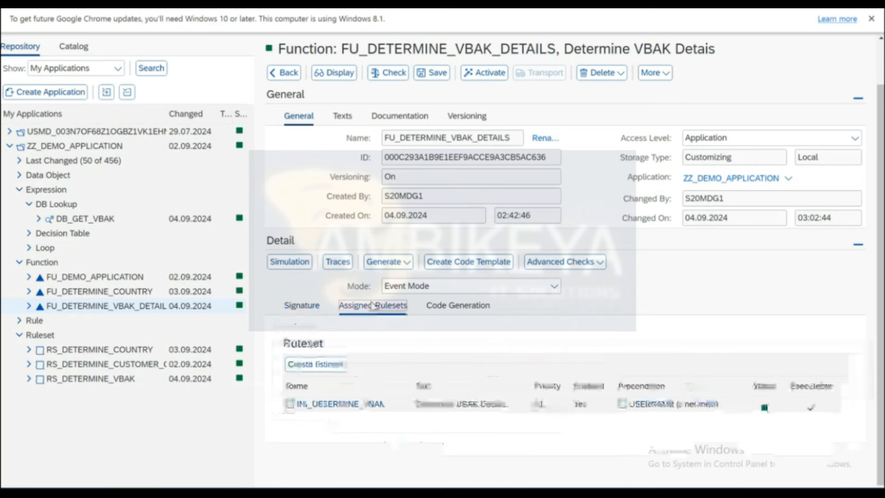
pyautogui.click(348, 405)
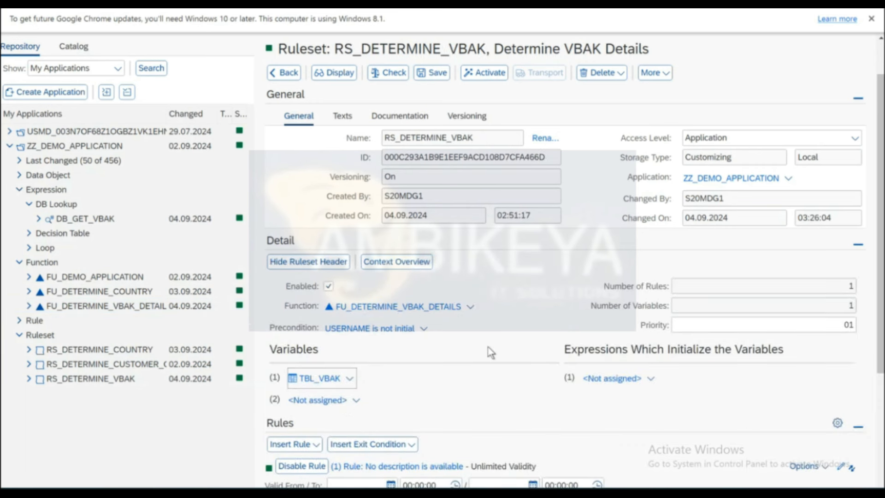
pyautogui.scroll(-3, 491, 352)
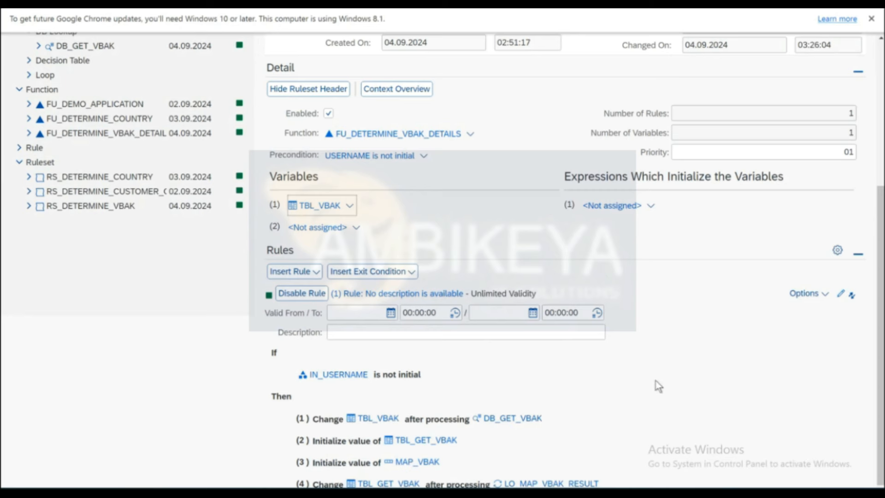
# Open the LO_MAP_VBAK_RESULT loop and keep its Processing Mode at Return Value.
pyautogui.click(552, 483)
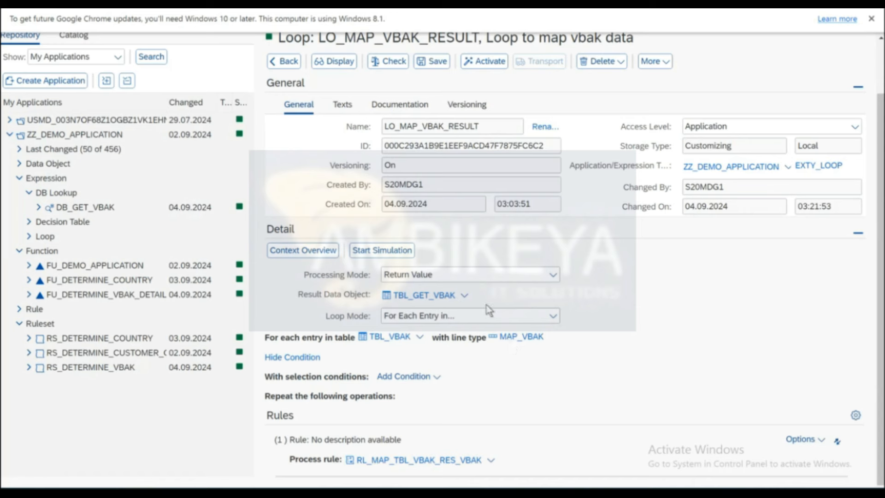
pyautogui.click(454, 273)
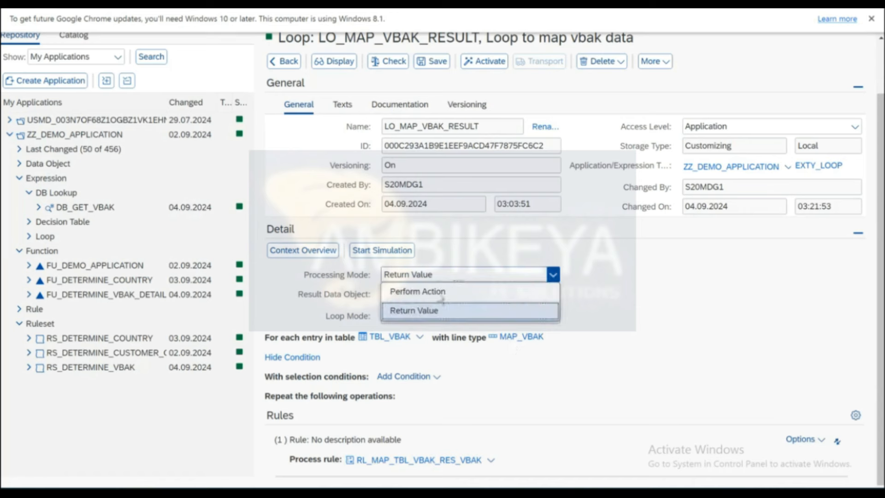
pyautogui.click(696, 246)
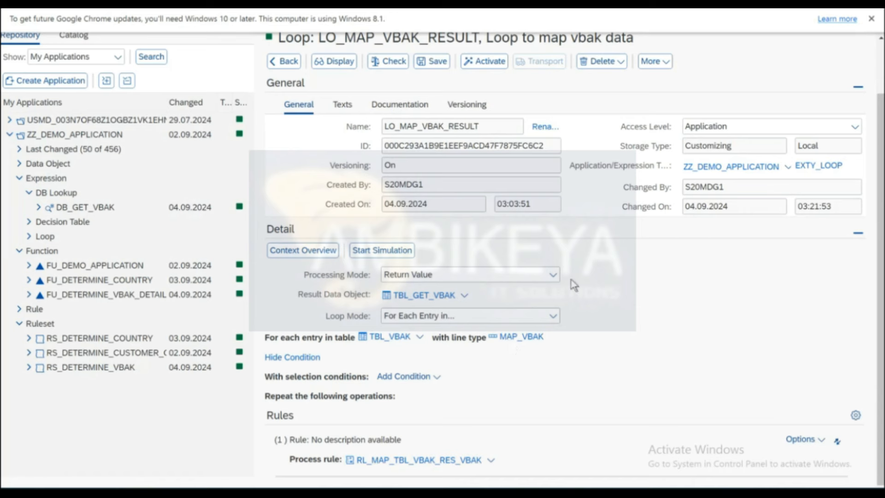
# Keep the Loop Mode at For Each Entry in and switch the loop to read-only display.
pyautogui.click(499, 319)
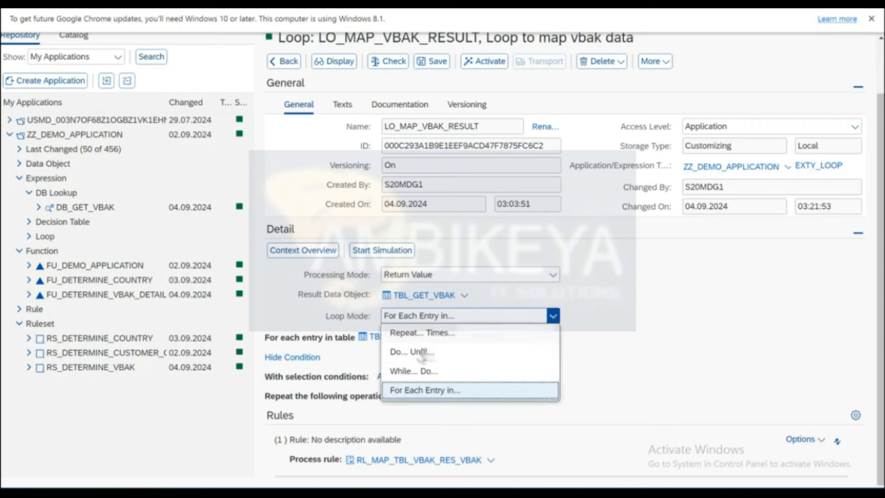
pyautogui.click(638, 343)
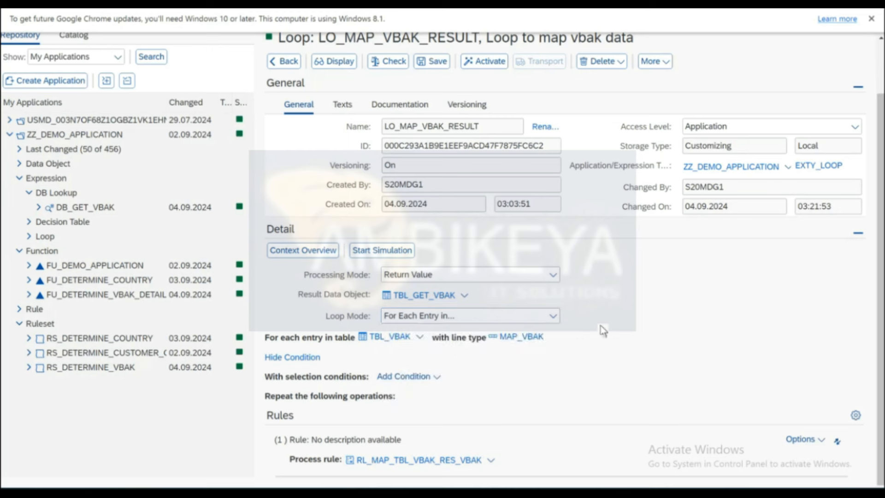
pyautogui.click(552, 317)
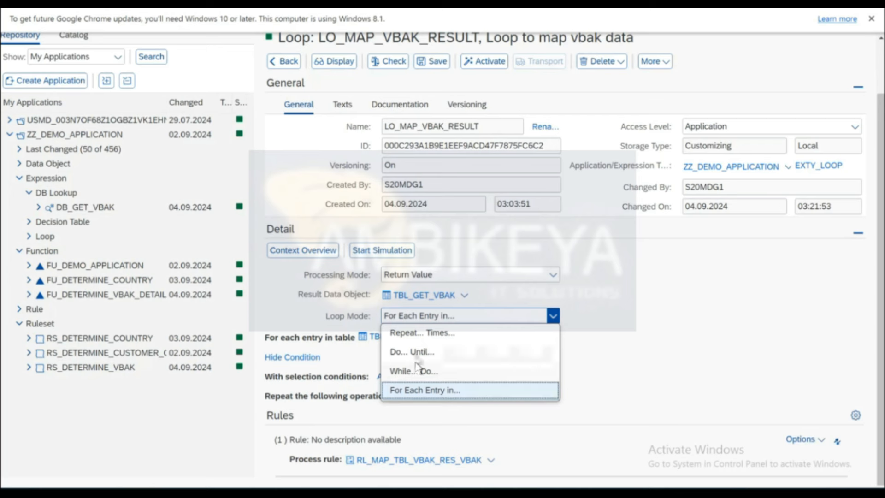
pyautogui.click(706, 327)
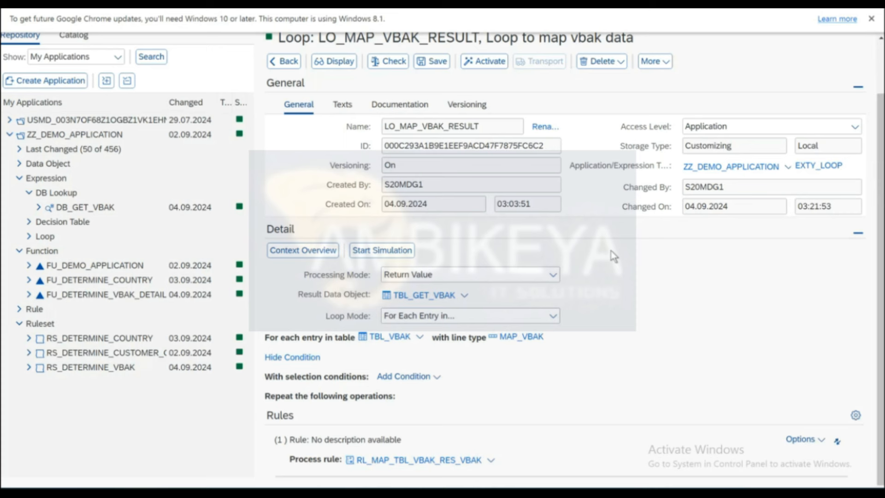
pyautogui.click(334, 64)
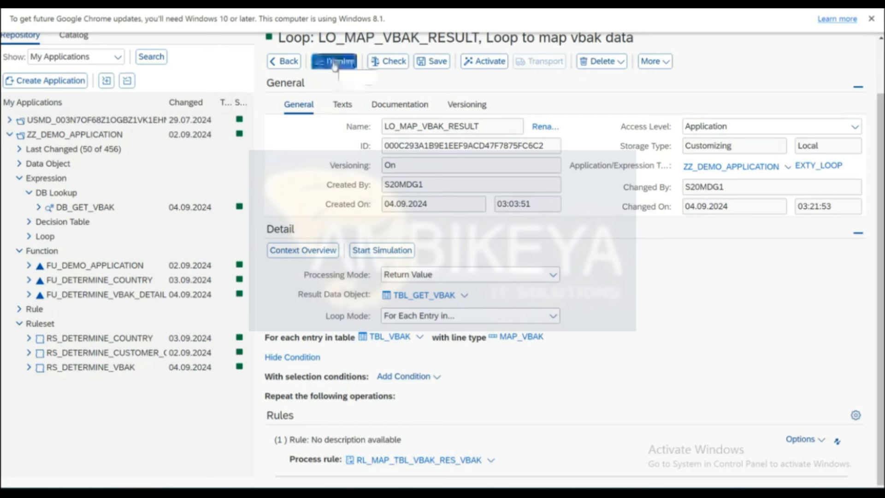